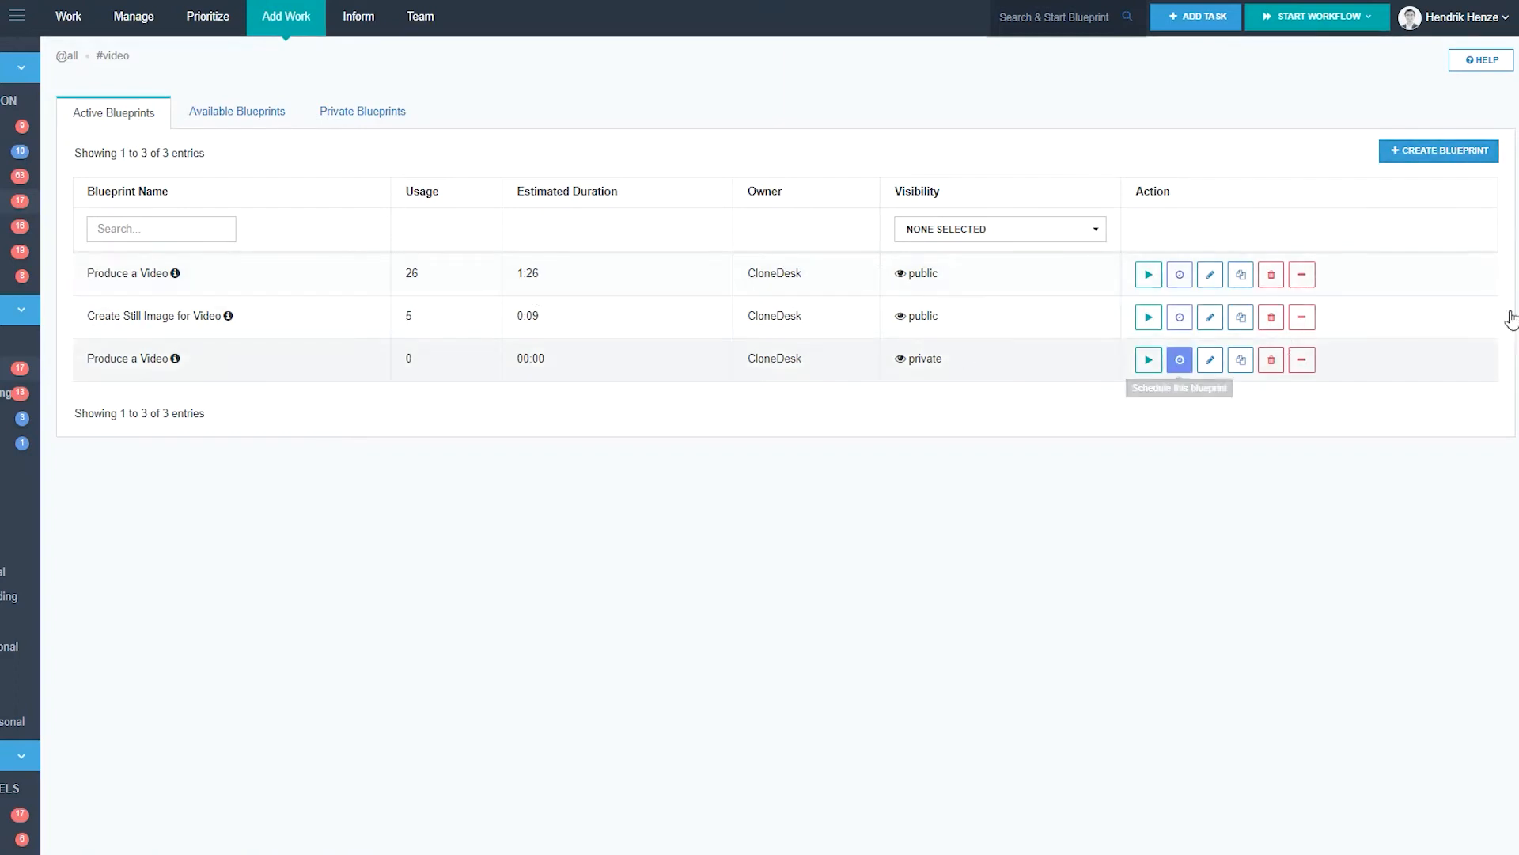
Create a new blueprint named "Video Test Blueprint" and keep its status as Not Active.
left_click(1180, 359)
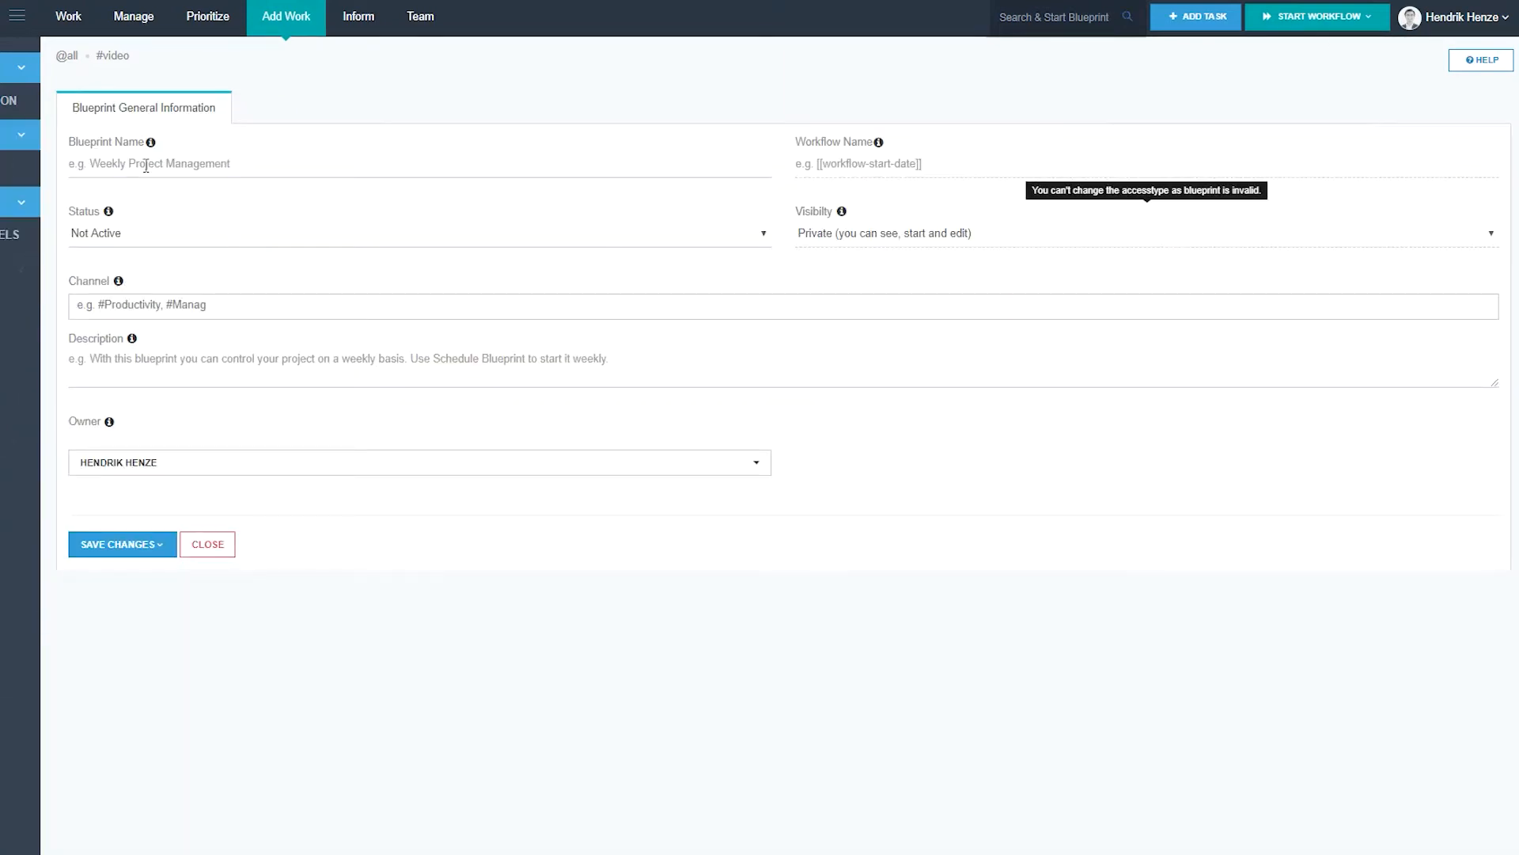
left_click(145, 163)
type("Video")
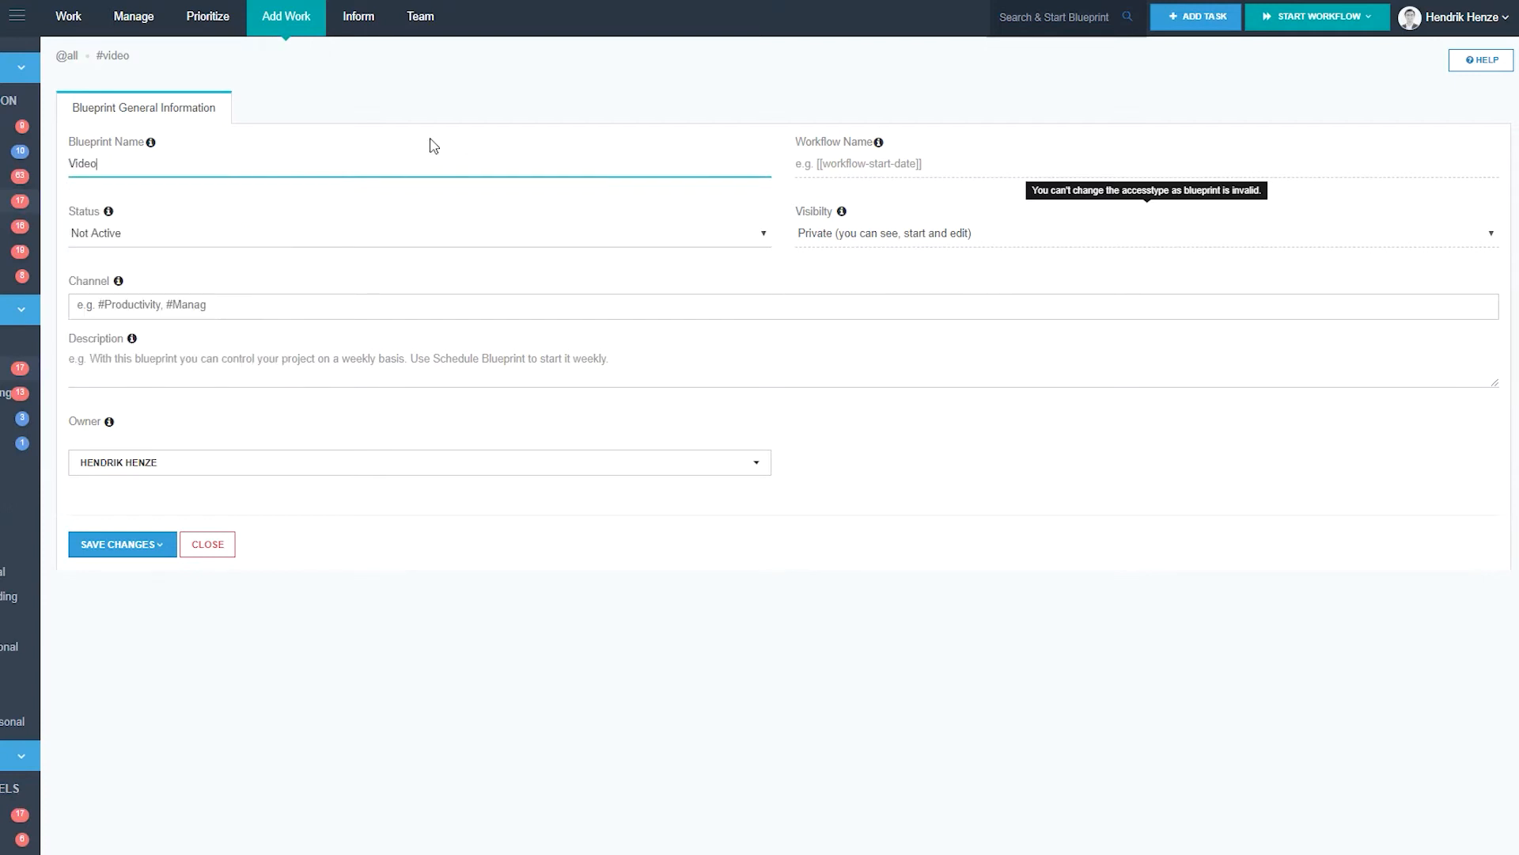
type(" Test Blueprint")
left_click(114, 238)
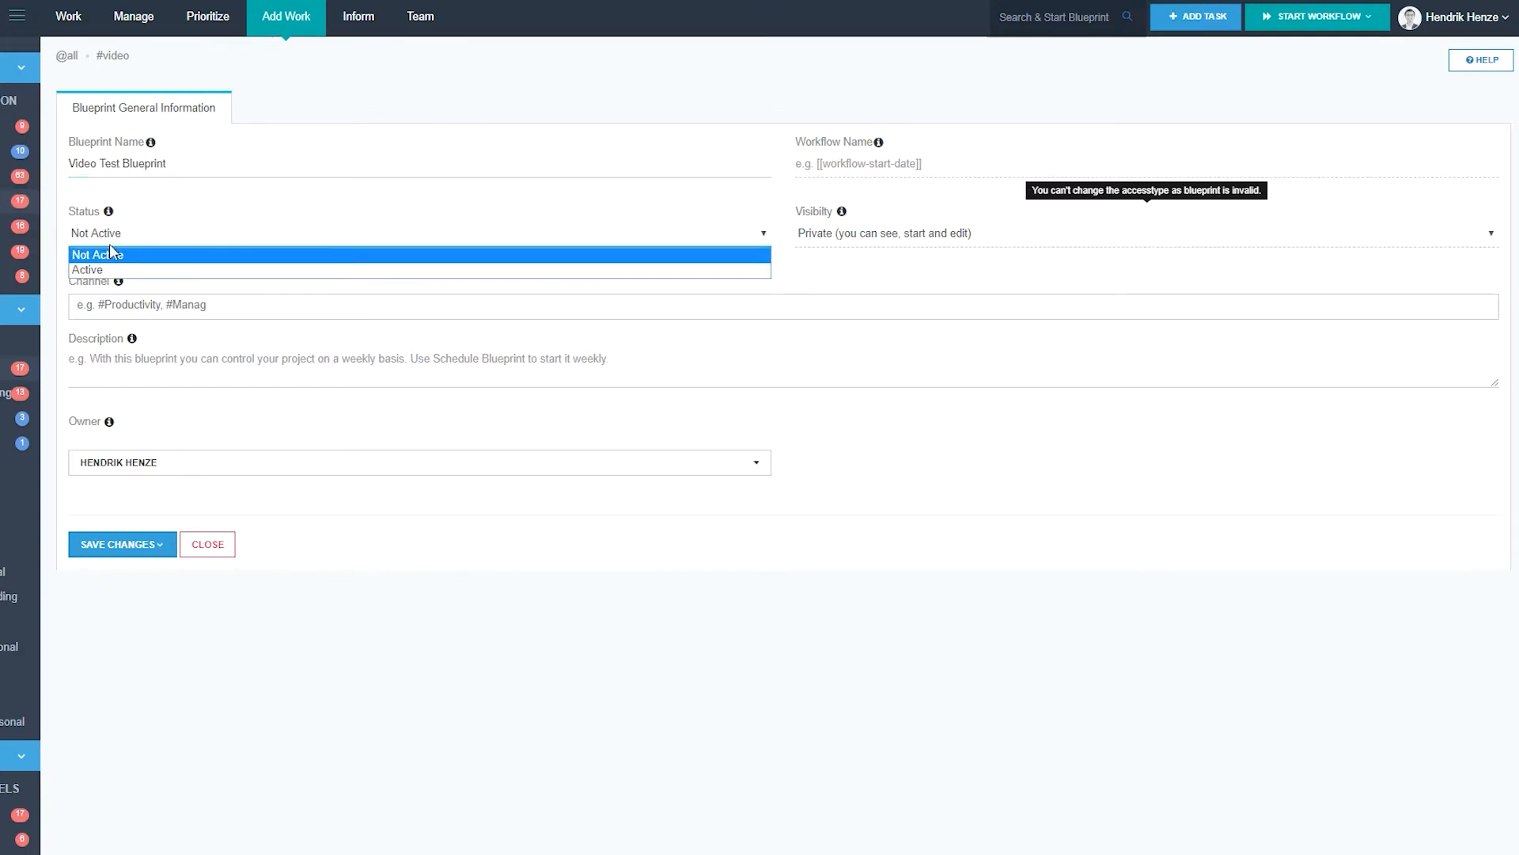
left_click(188, 201)
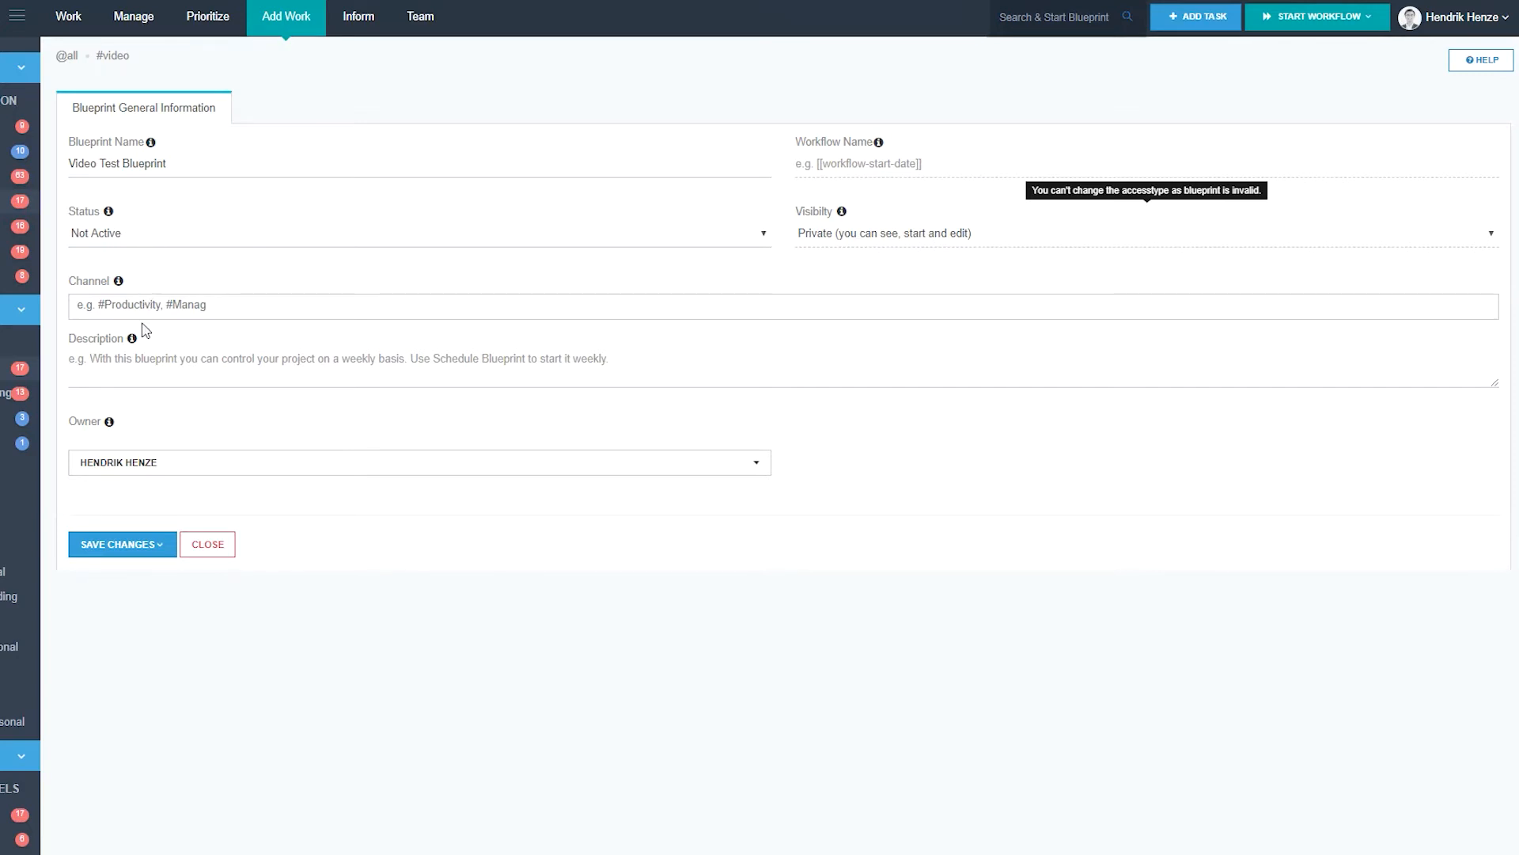
type("video")
key("Return")
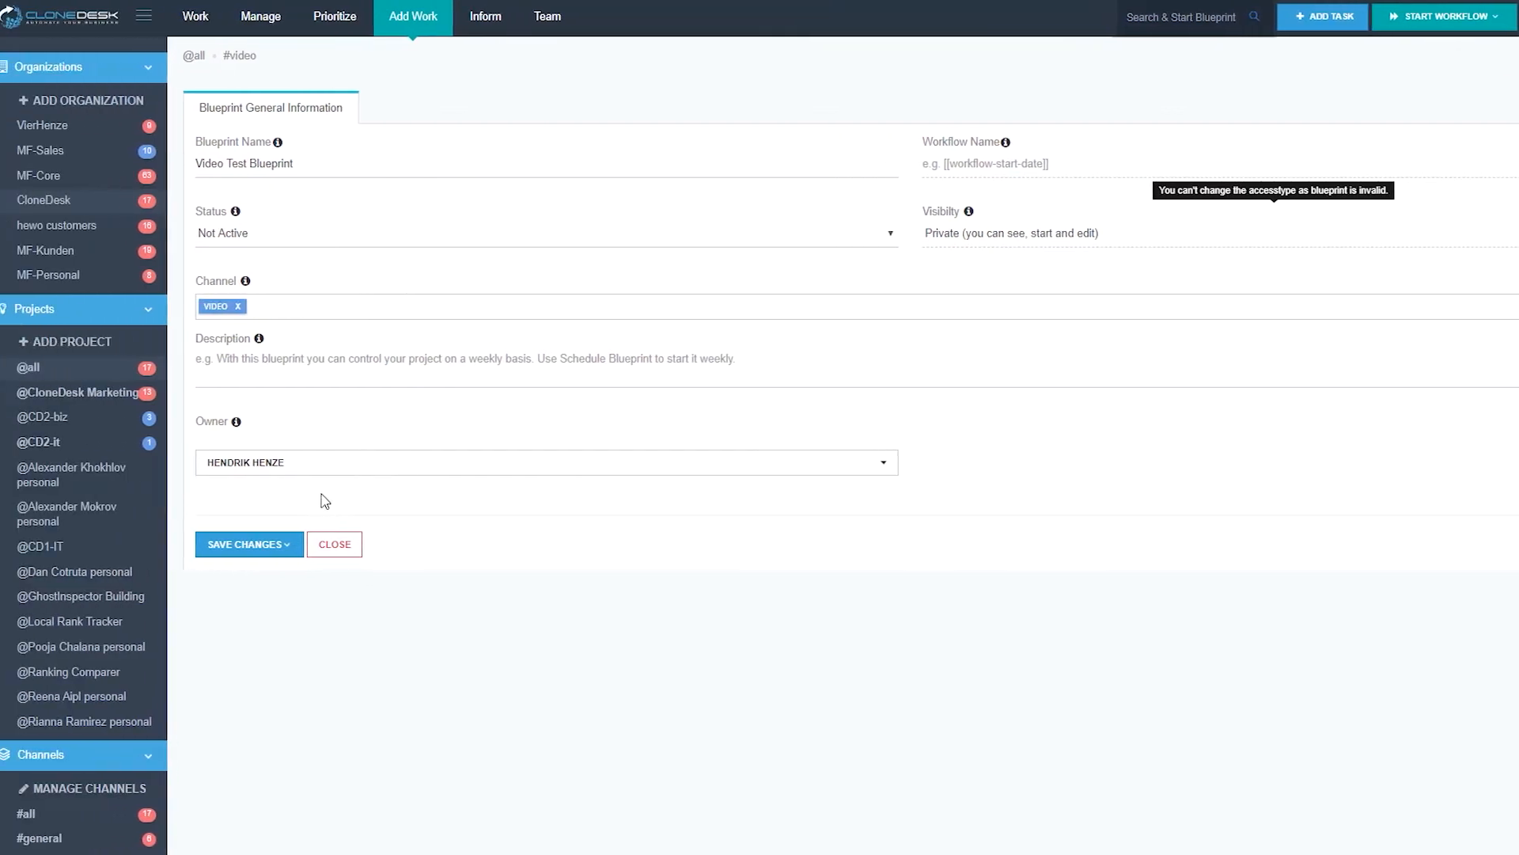
left_click(246, 307)
type("general")
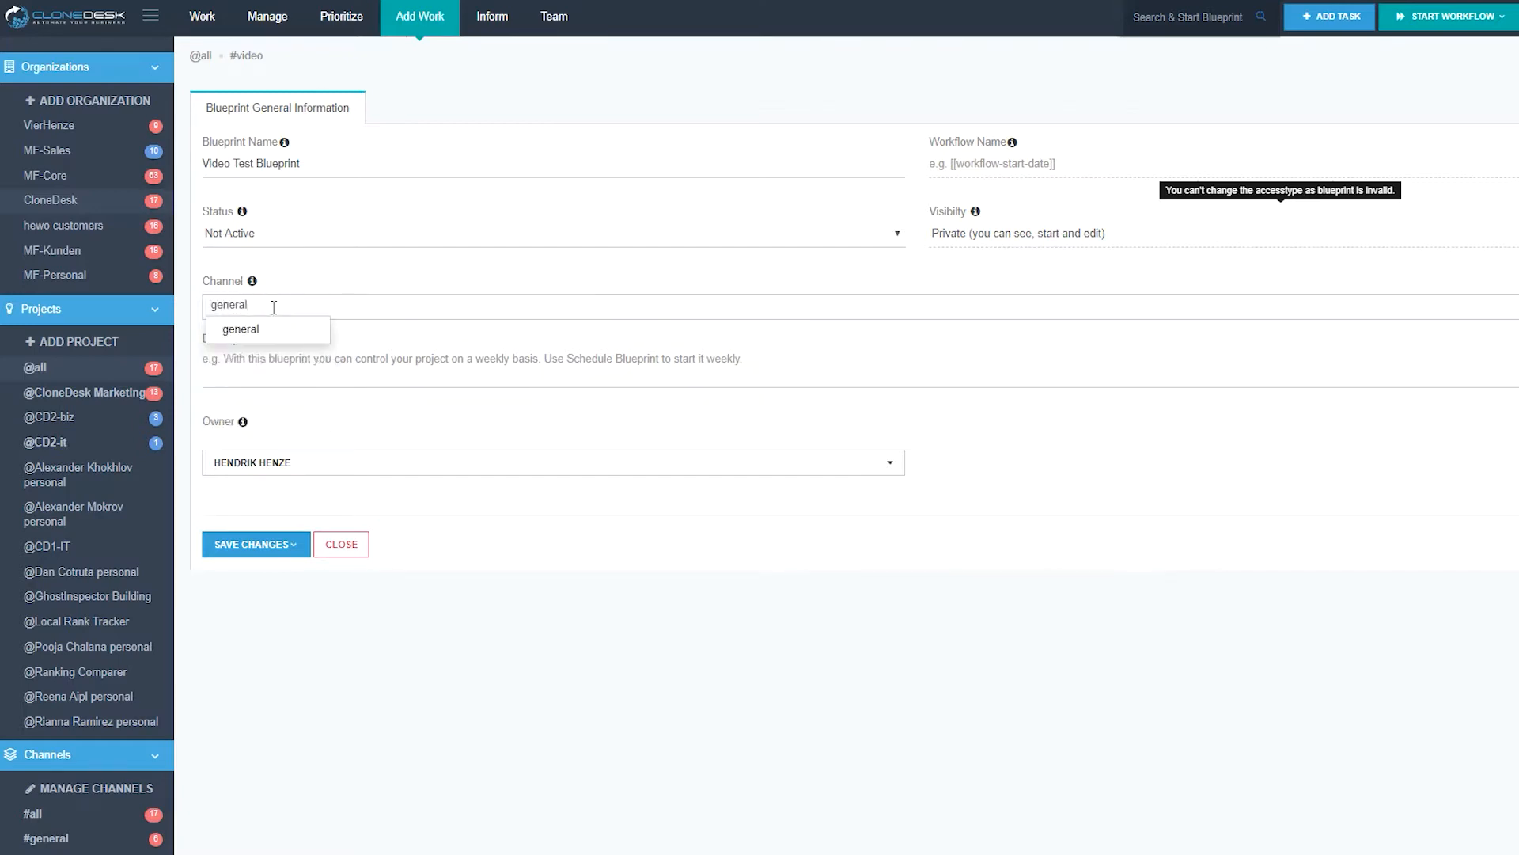
double_click(288, 299)
key("BackSpace")
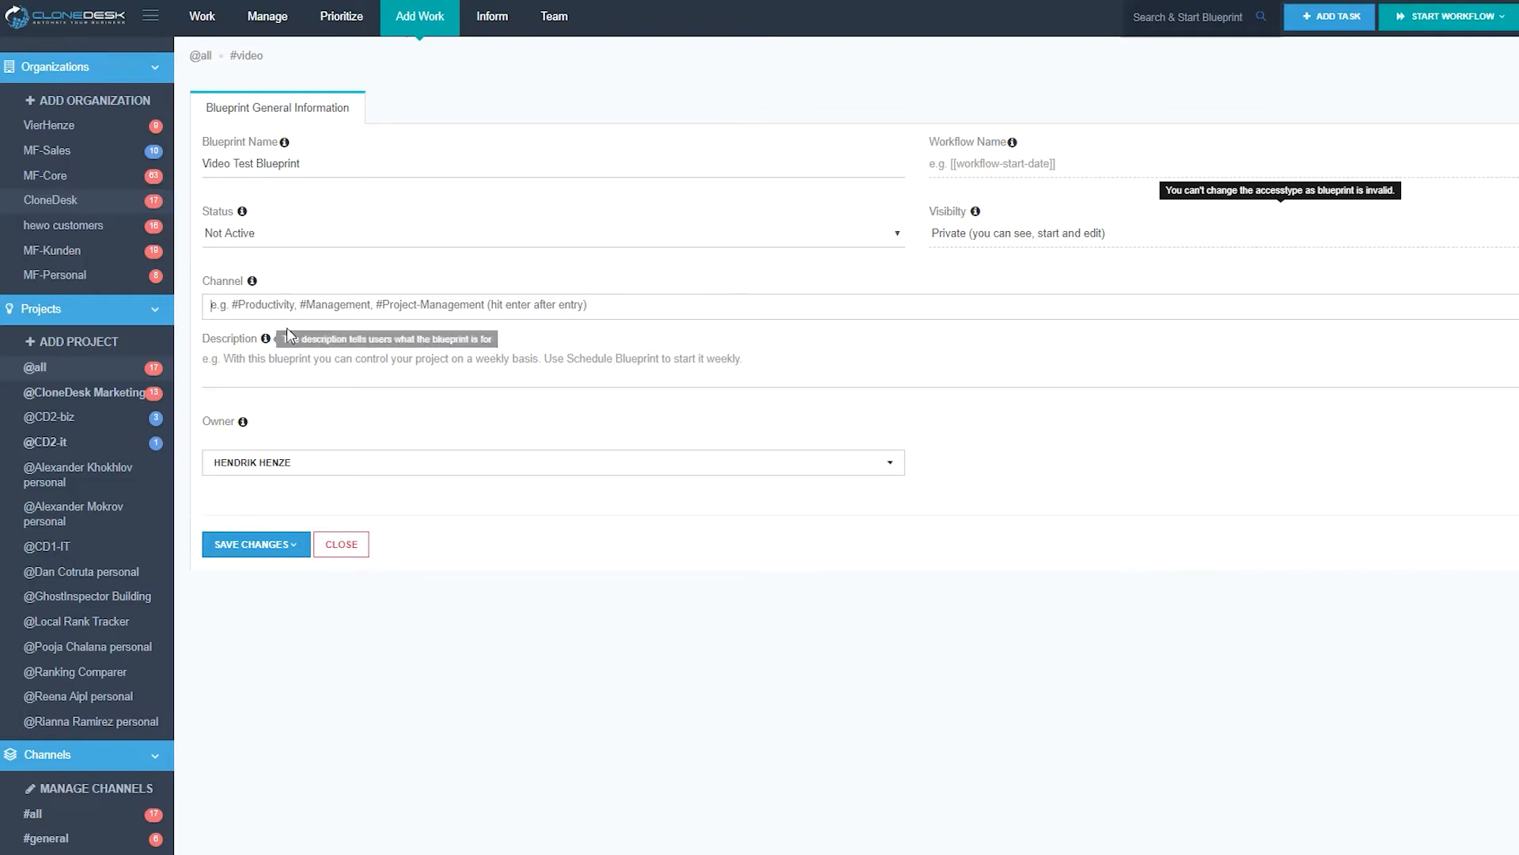
Assign the blueprint to the marketing and video channels and enter "Add a description" as its description.
type("marketing")
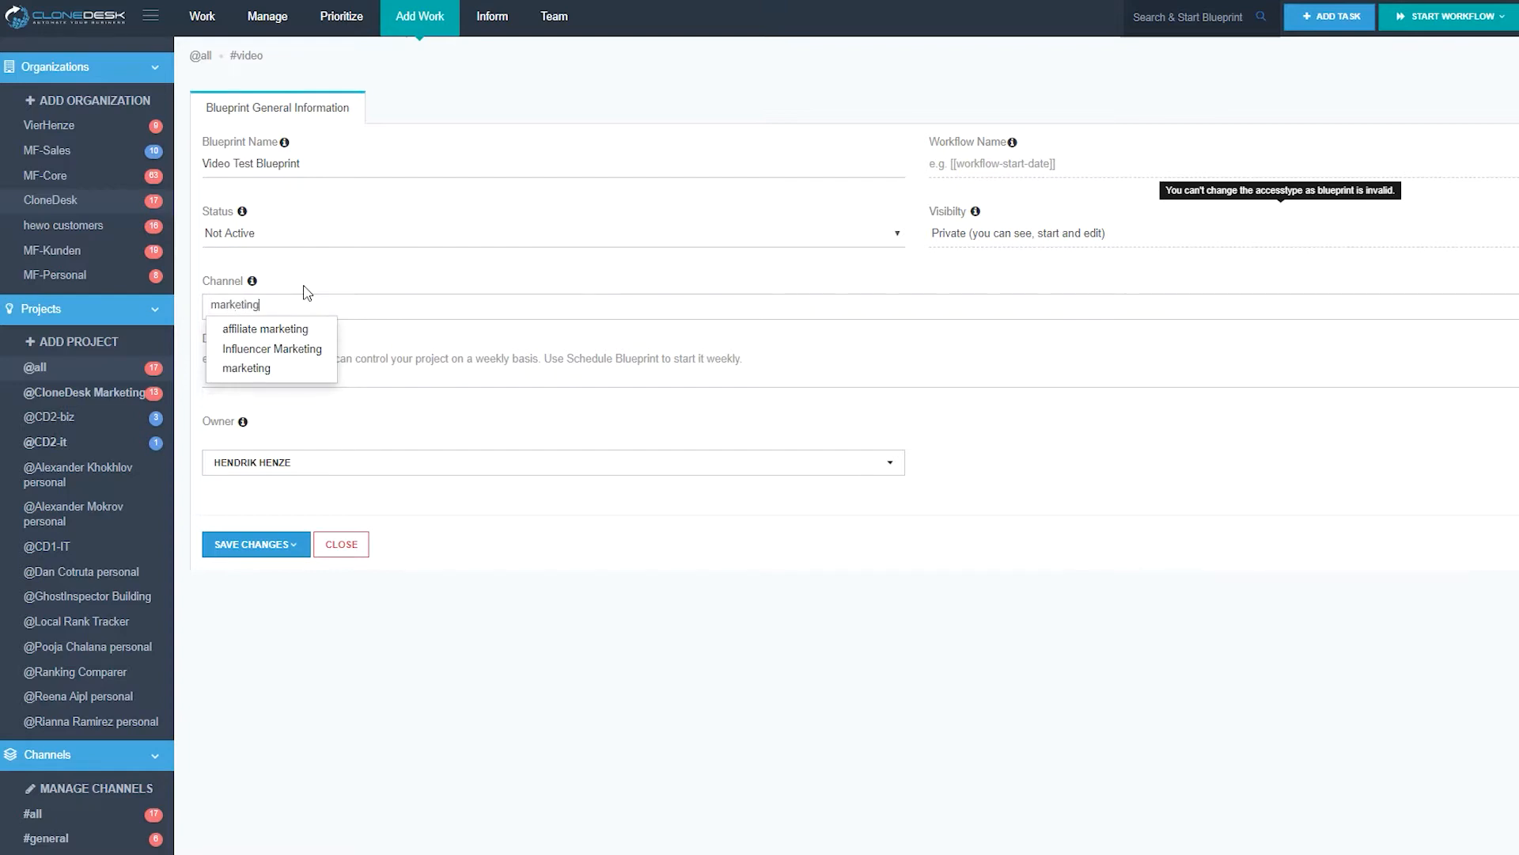
key("Return")
type("video")
key("Return")
left_click(394, 377)
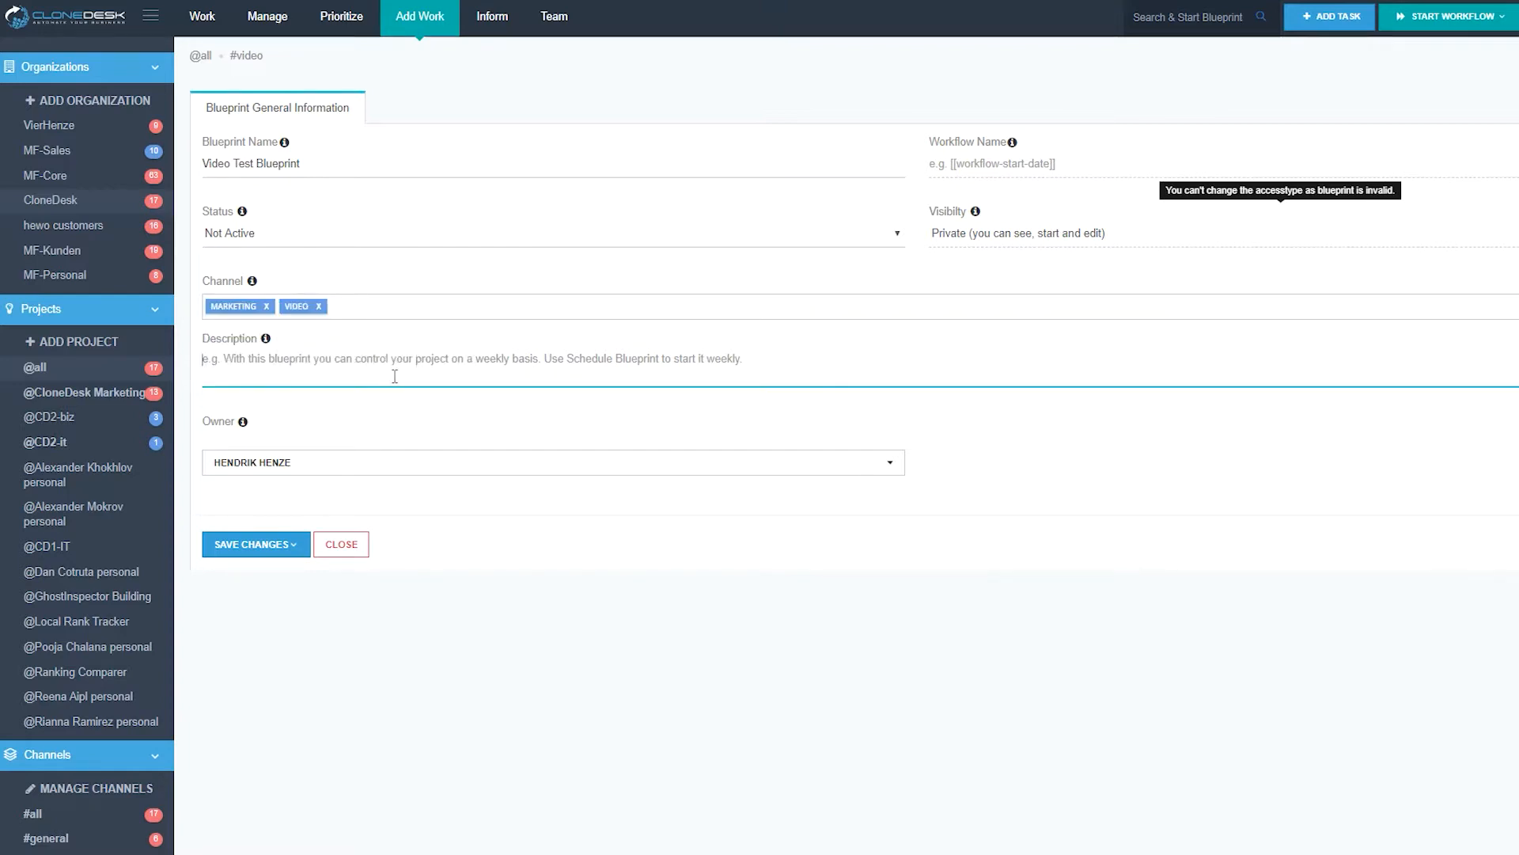
type("Add a description")
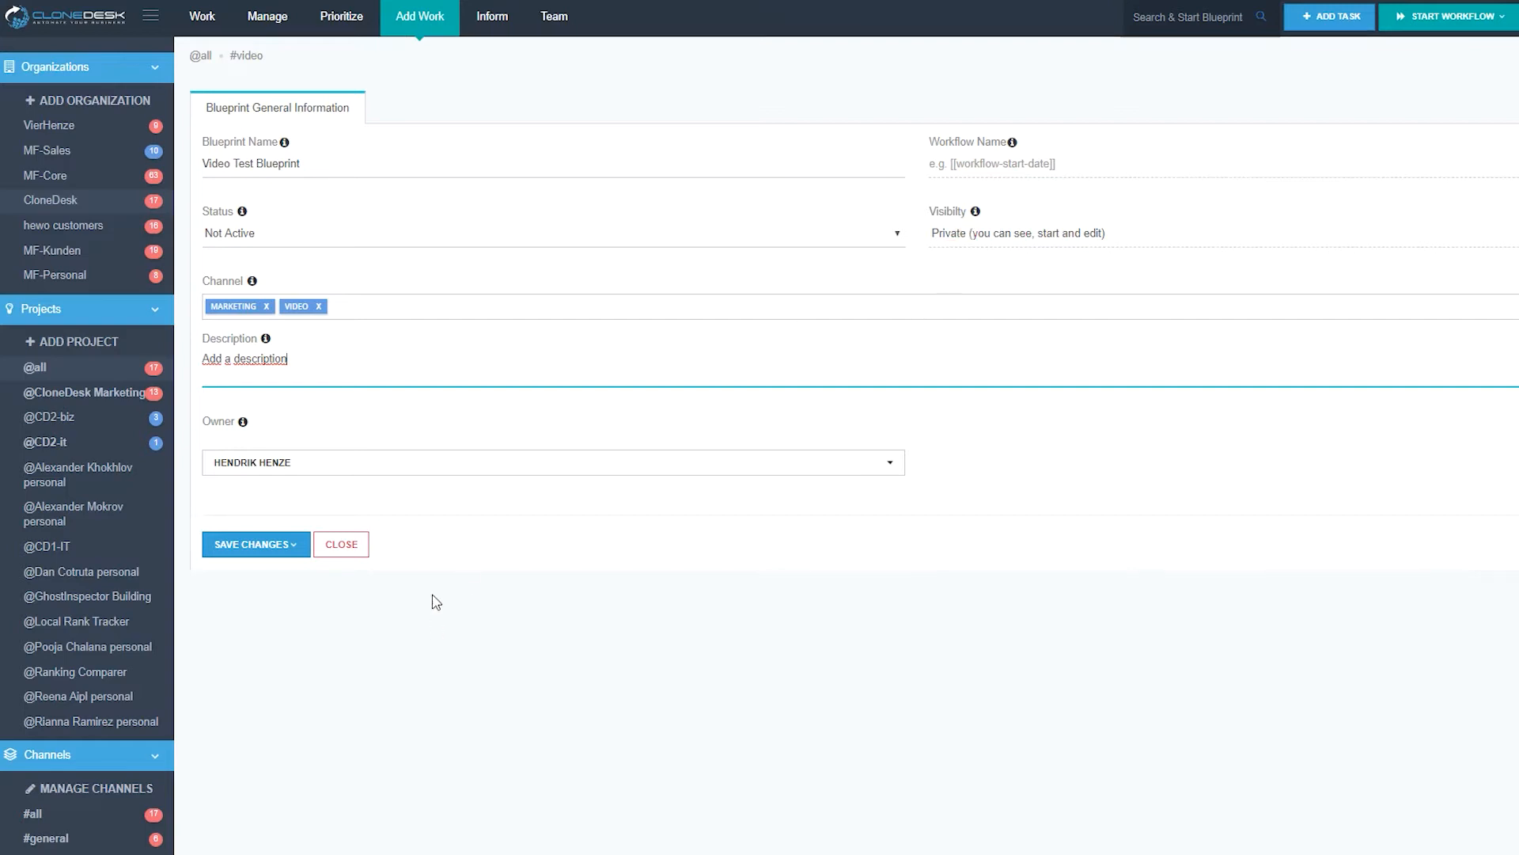
Save the blueprint and begin a new blueprint element, keeping Task as its type.
left_click(267, 537)
left_click(307, 606)
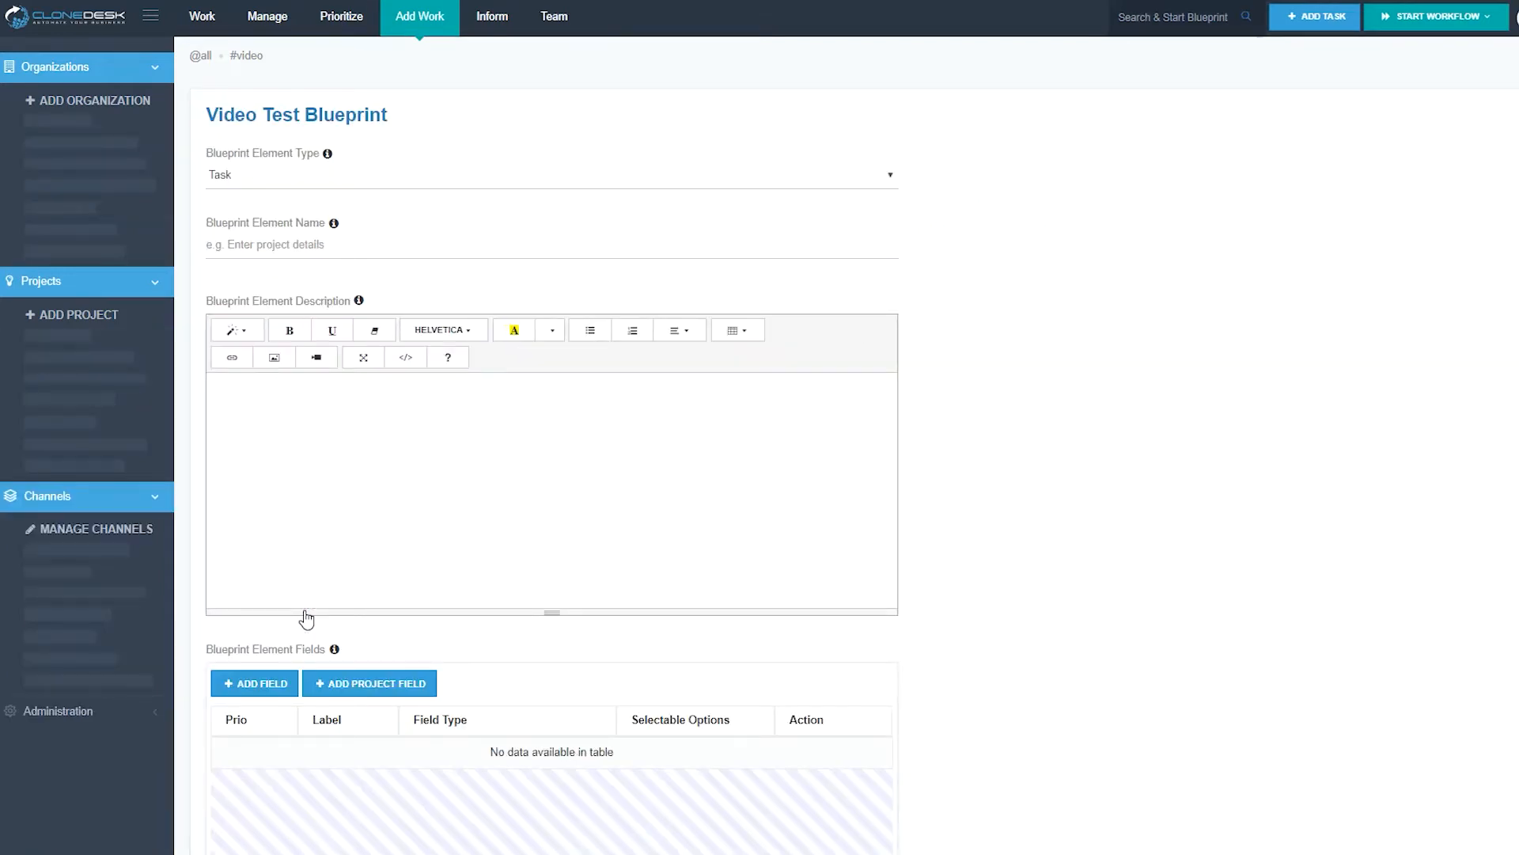
left_click(230, 175)
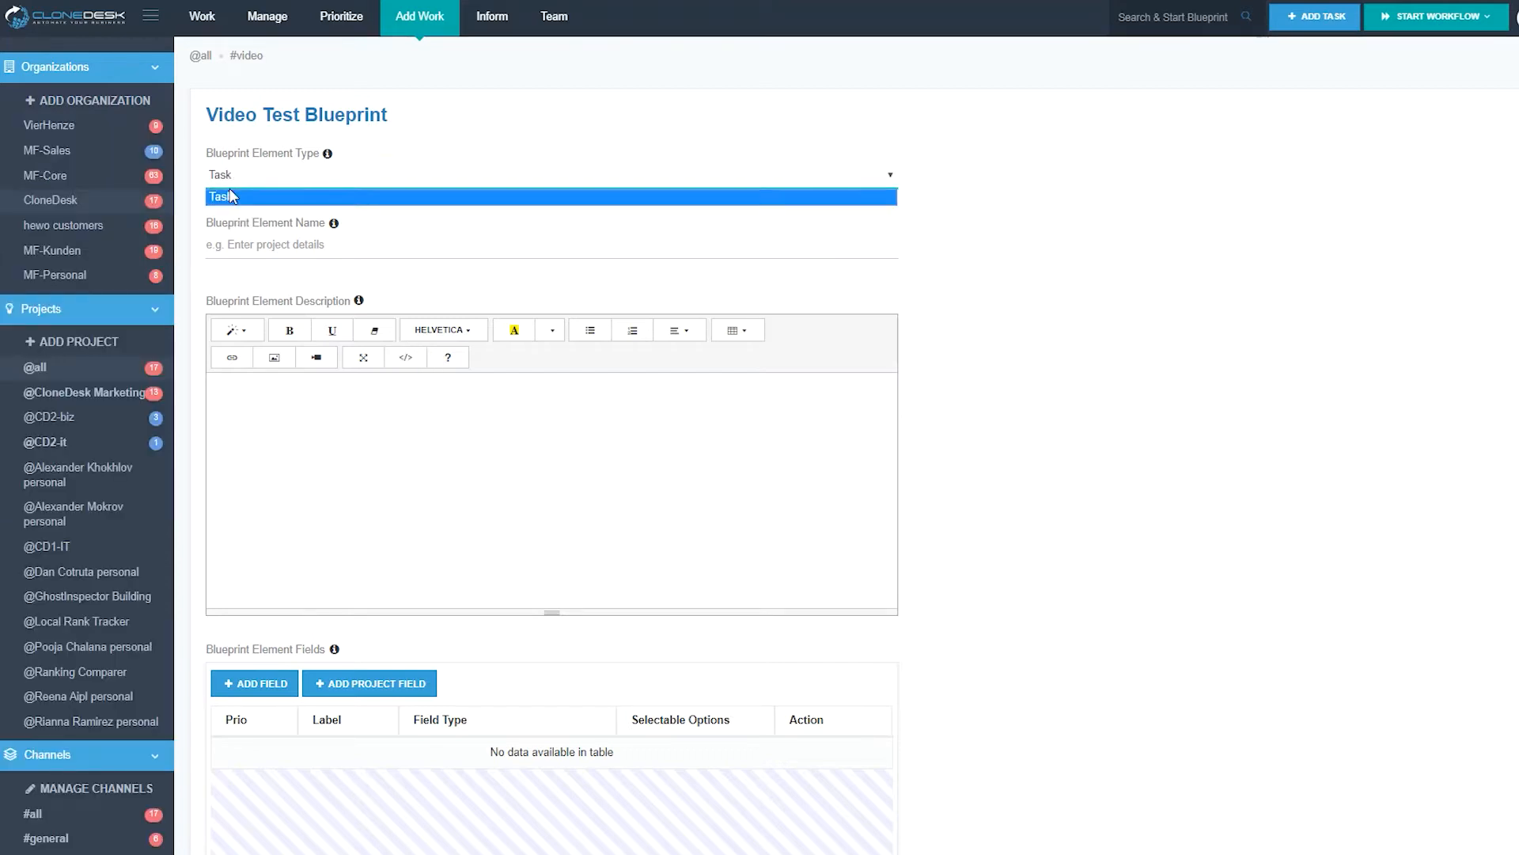
left_click(395, 170)
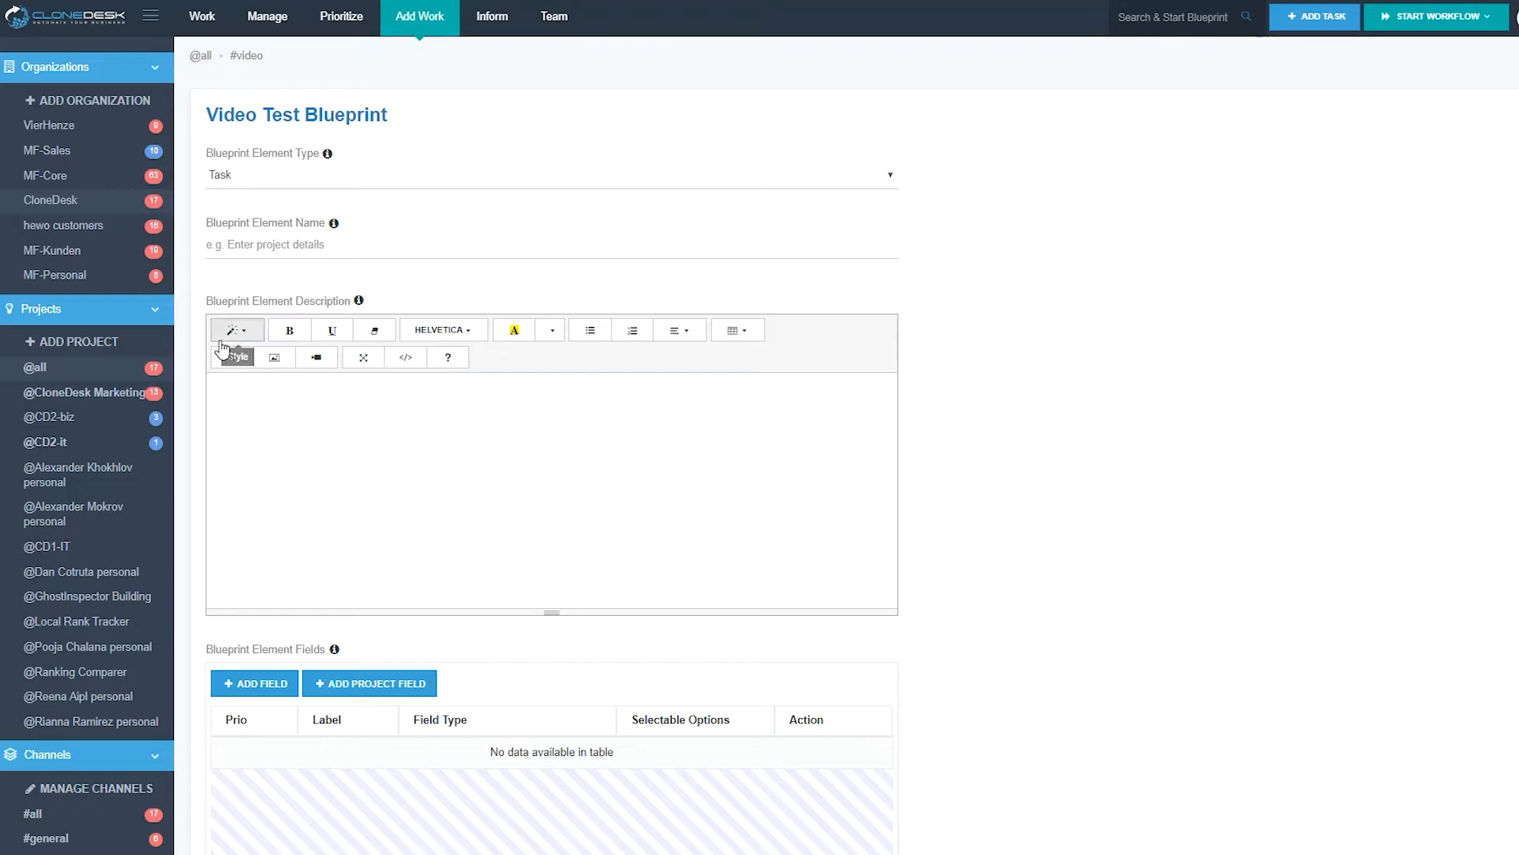
Name the element "Specify Video Production" and enter the description "Pleaes let your users know what type of video".
left_click(247, 247)
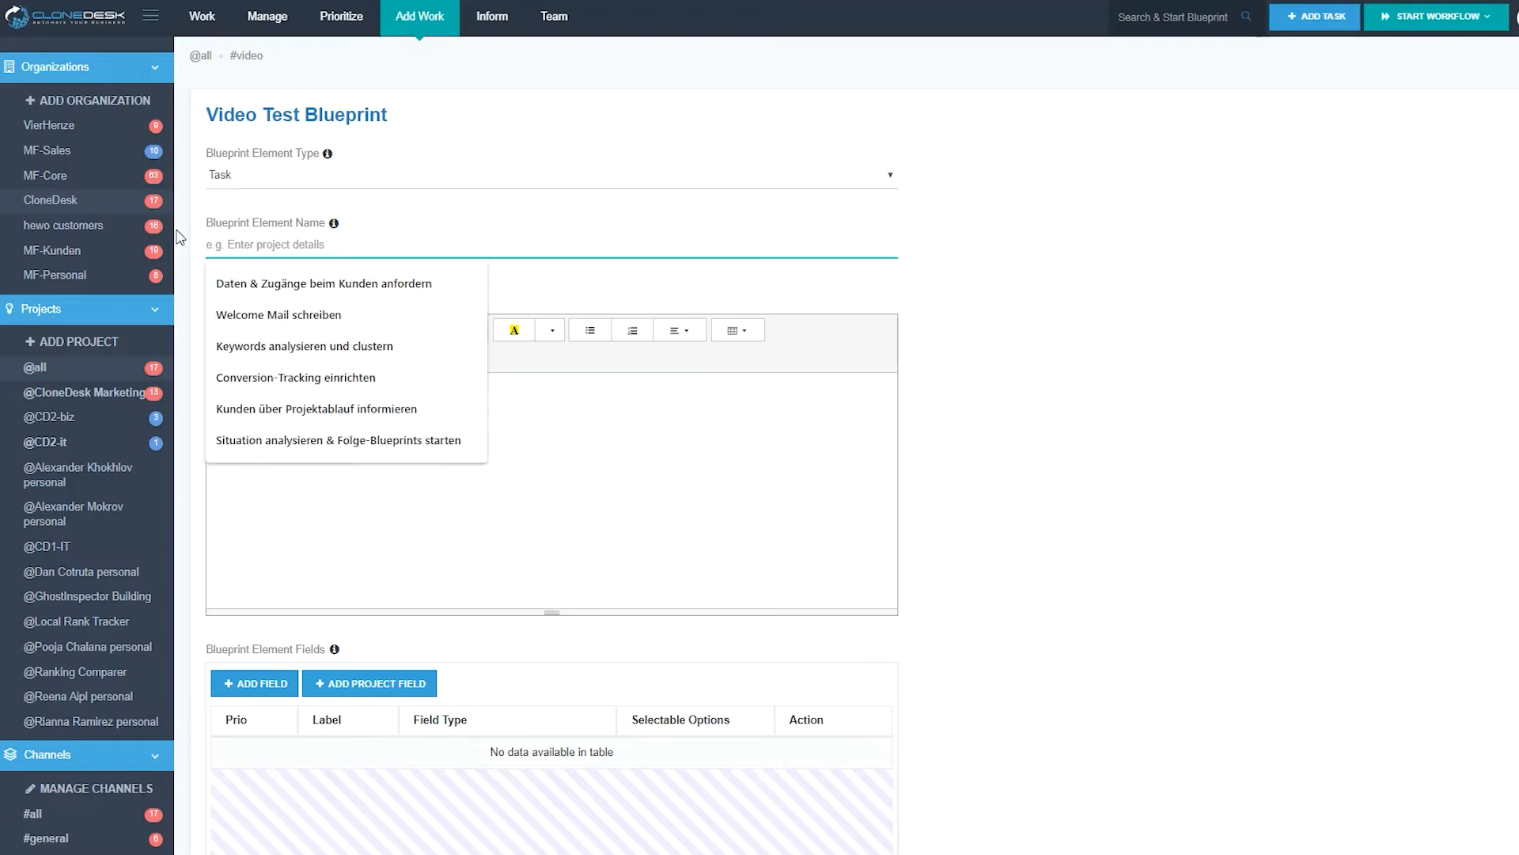
type("spe")
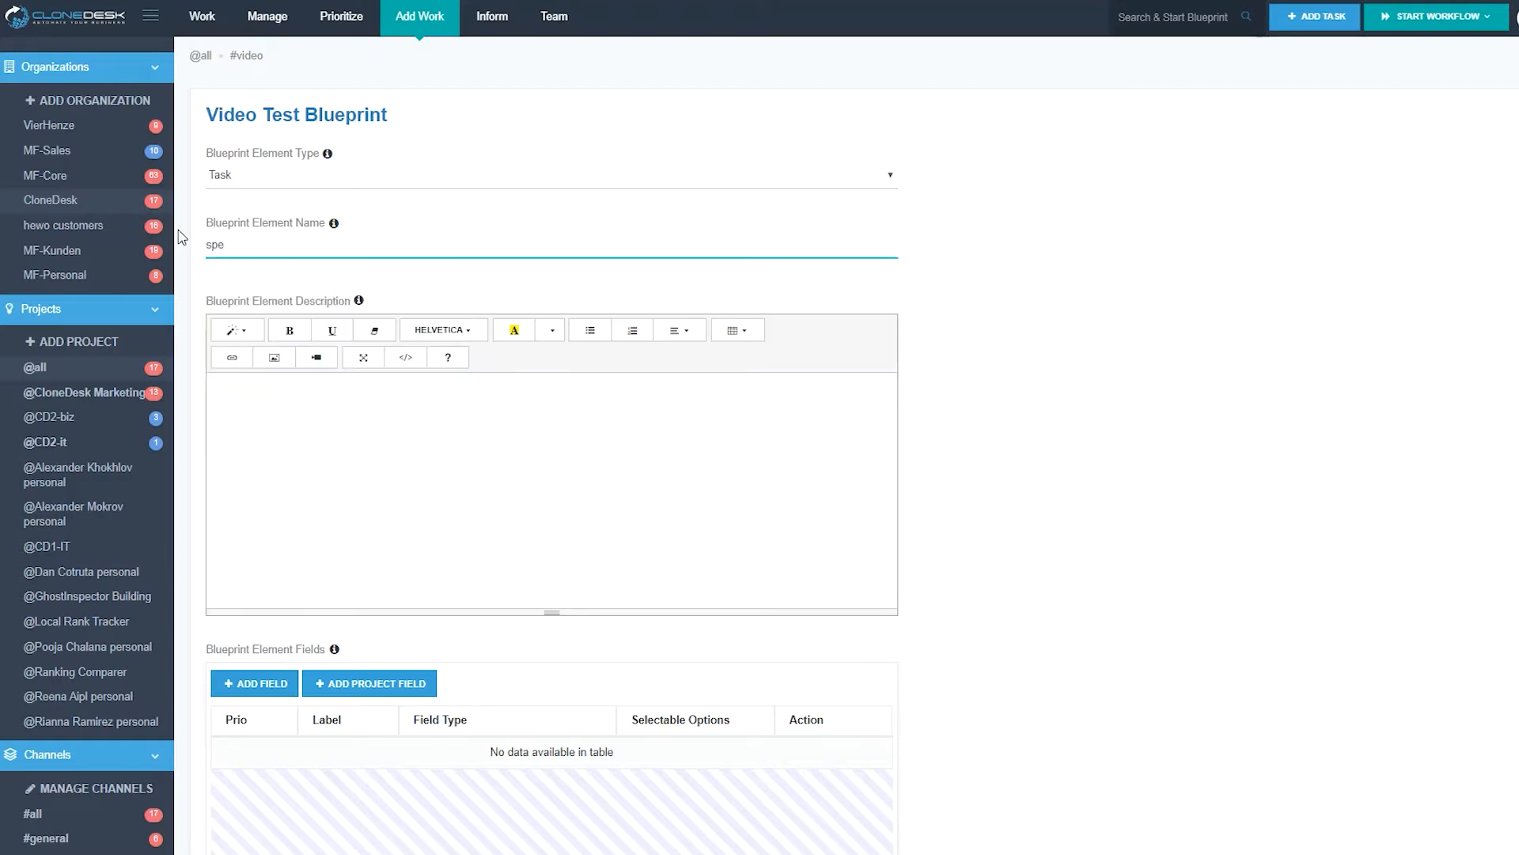
key("BackSpace")
key("BackSpace")
key("BackSpace")
type("Specify Video Produ")
left_click(529, 458)
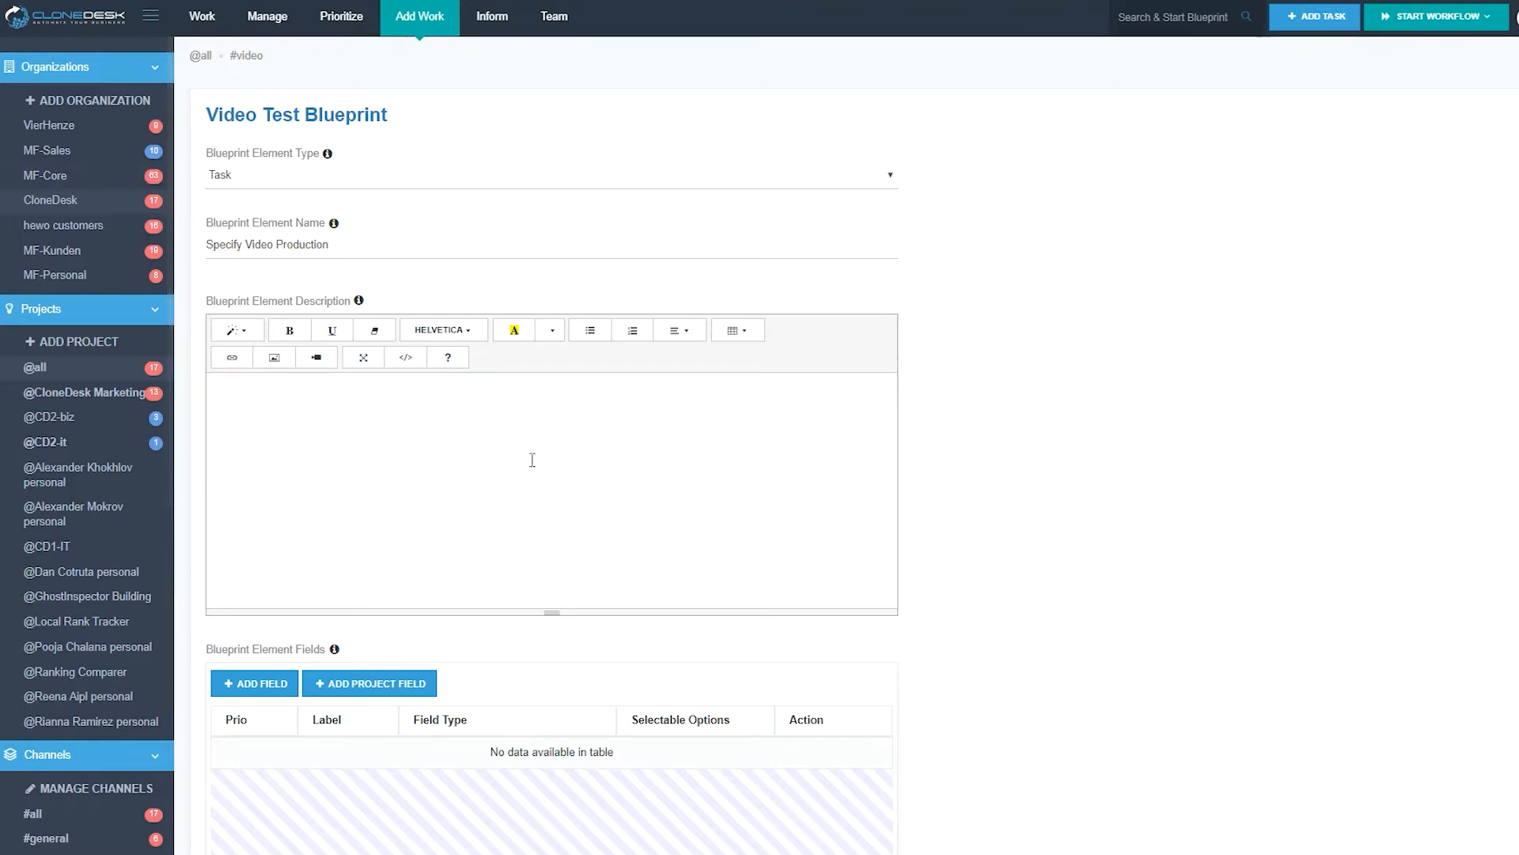
type("Pleaes let your users ")
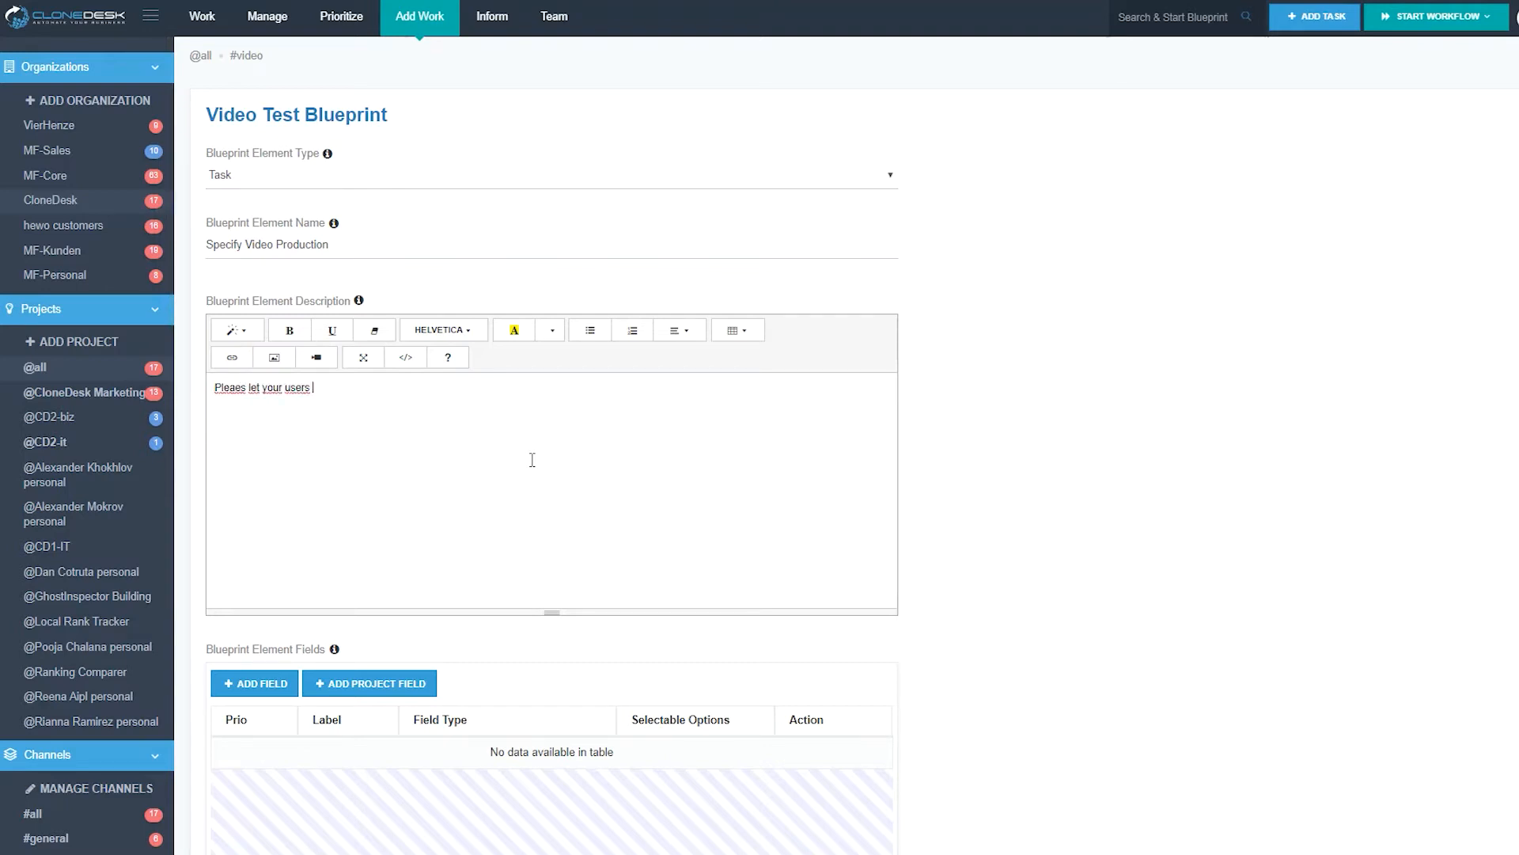
type("know what type of video")
Add a required Textfield named "Name of the video" to the element's fields.
scroll(475, 475, "down", 3)
left_click(254, 509)
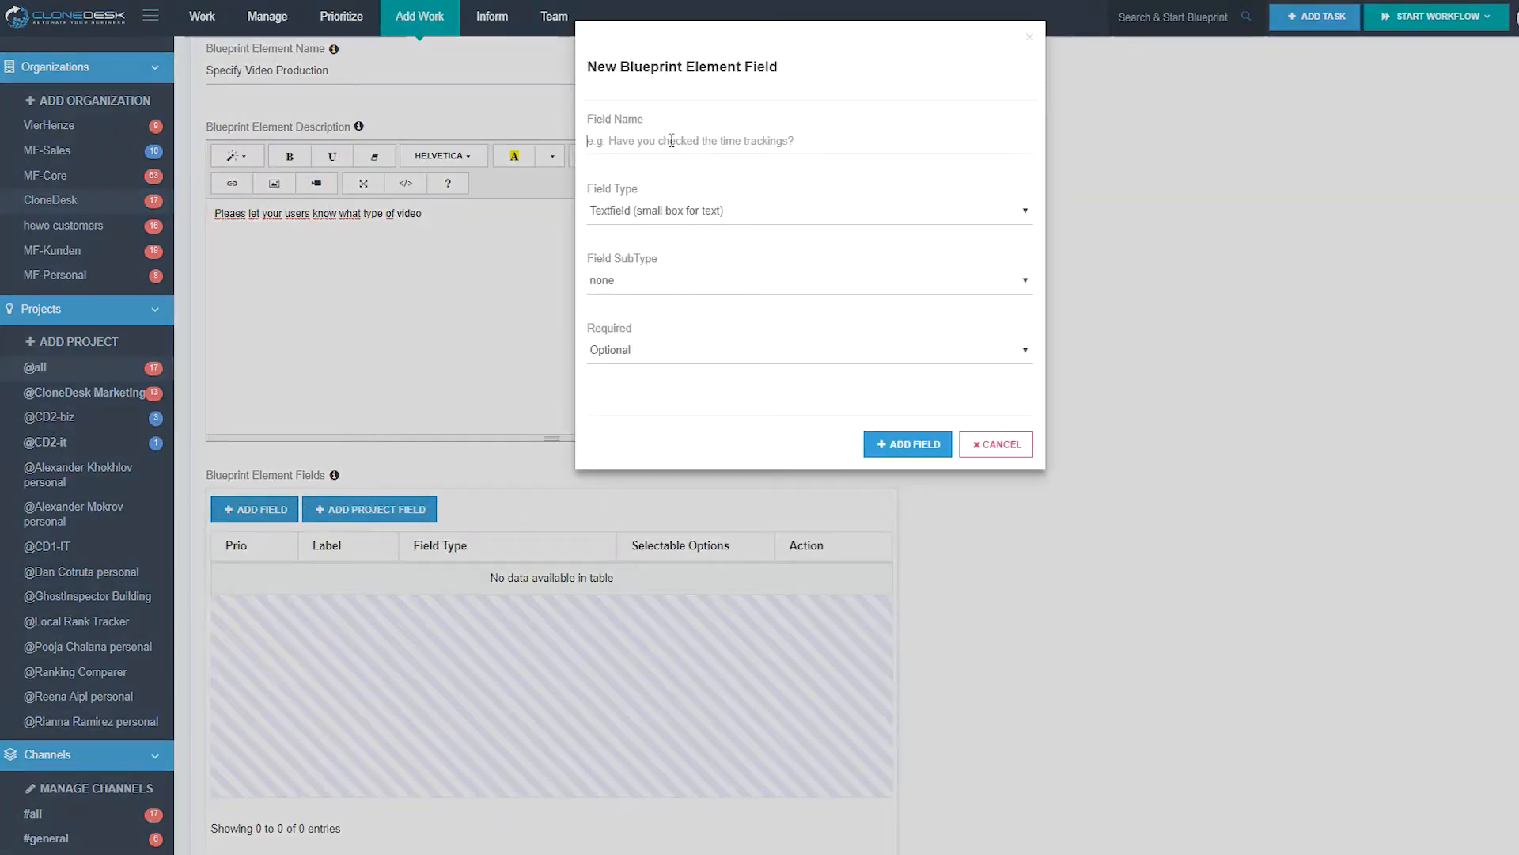
type("Name")
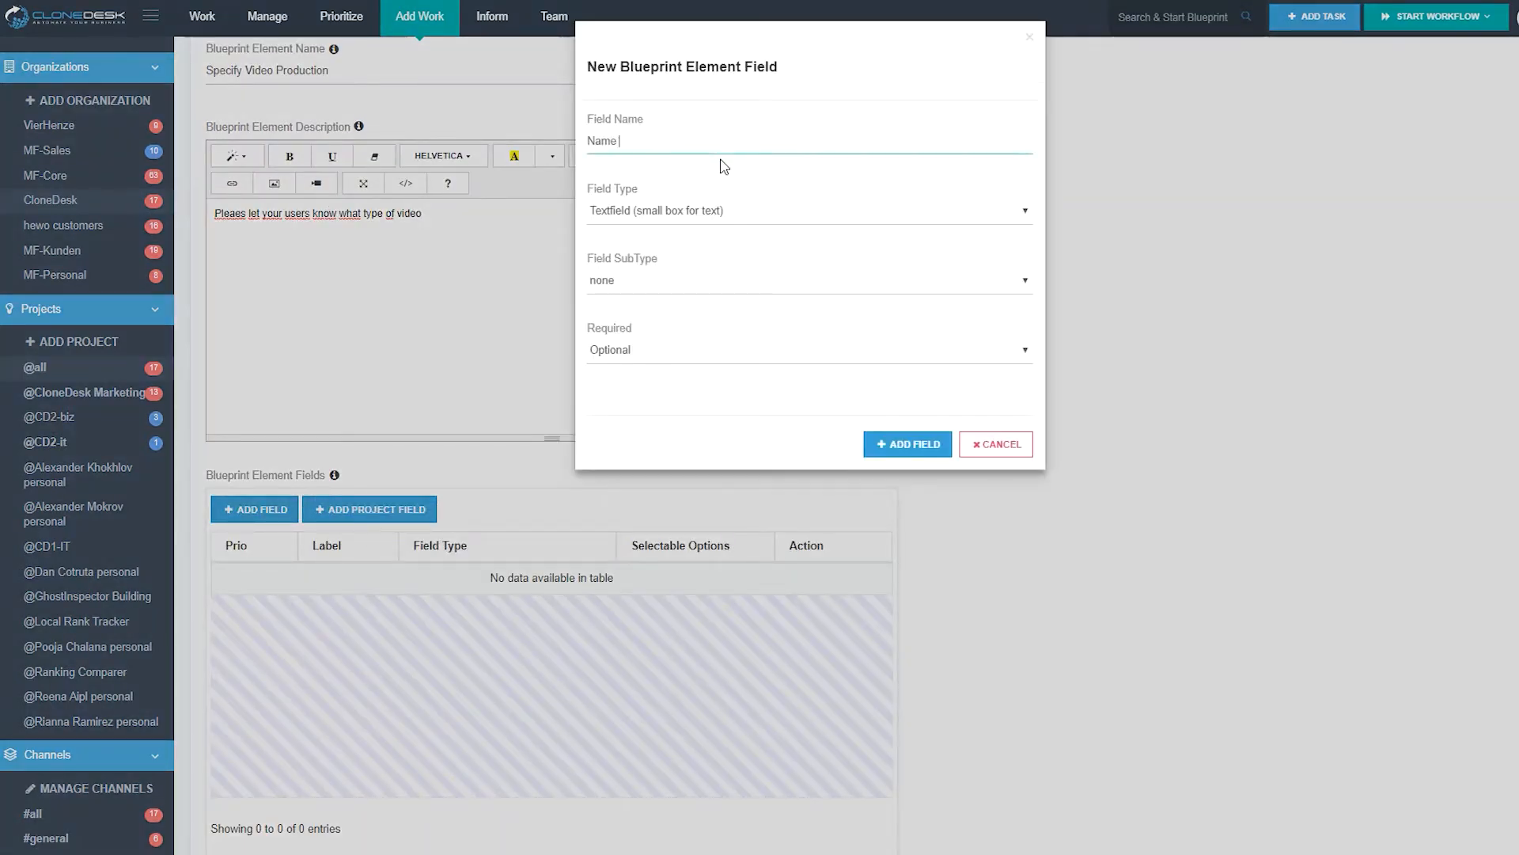
type(" of the video")
left_click(636, 354)
left_click(629, 387)
left_click(926, 442)
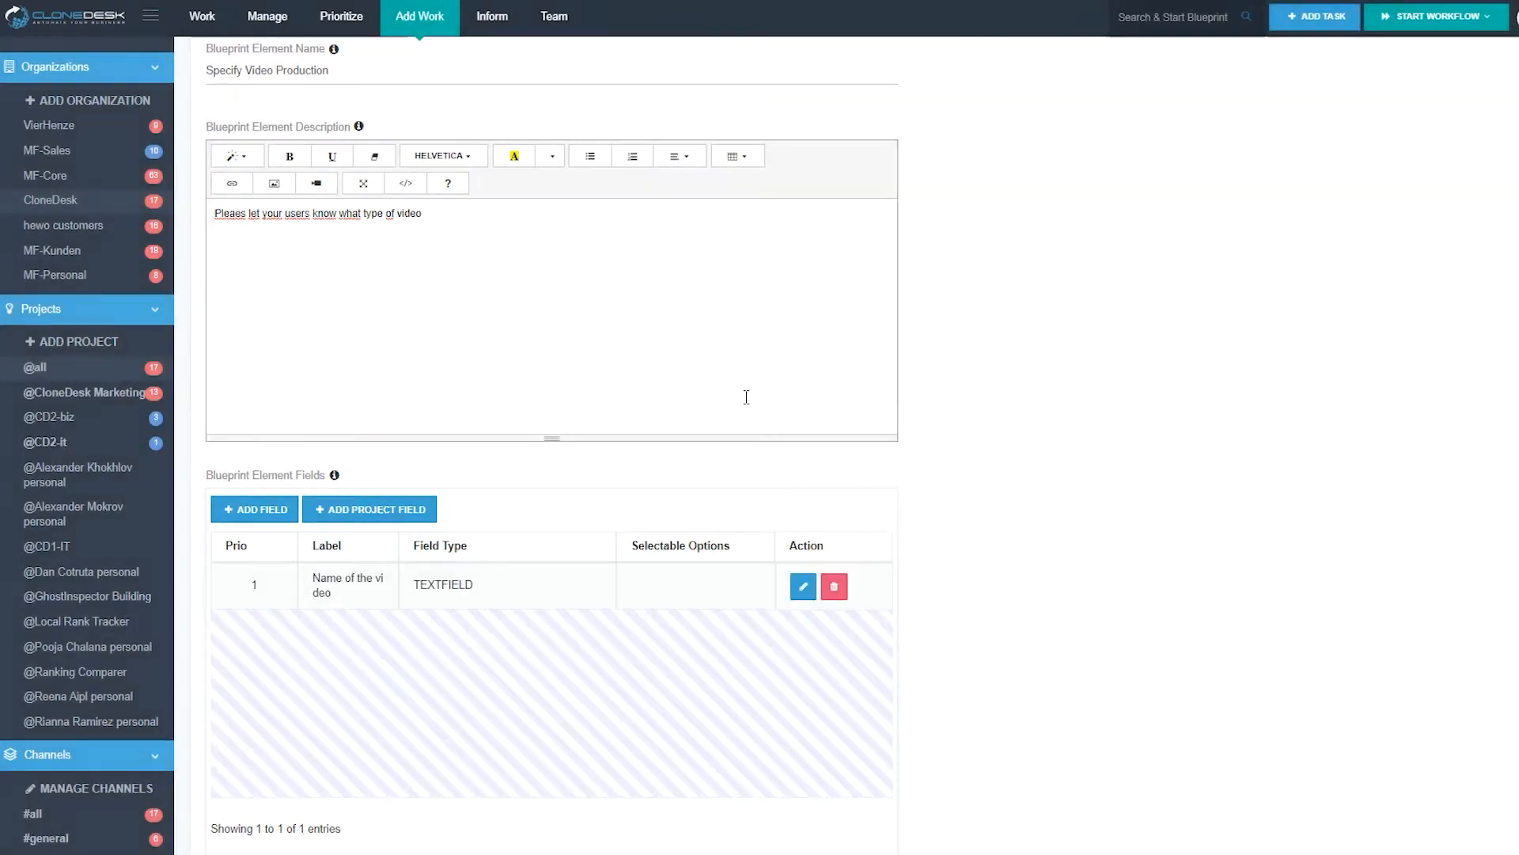
Start another element field named "Which Plattforms to use?" and set its type to Checkboxes.
left_click(261, 513)
left_click(675, 141)
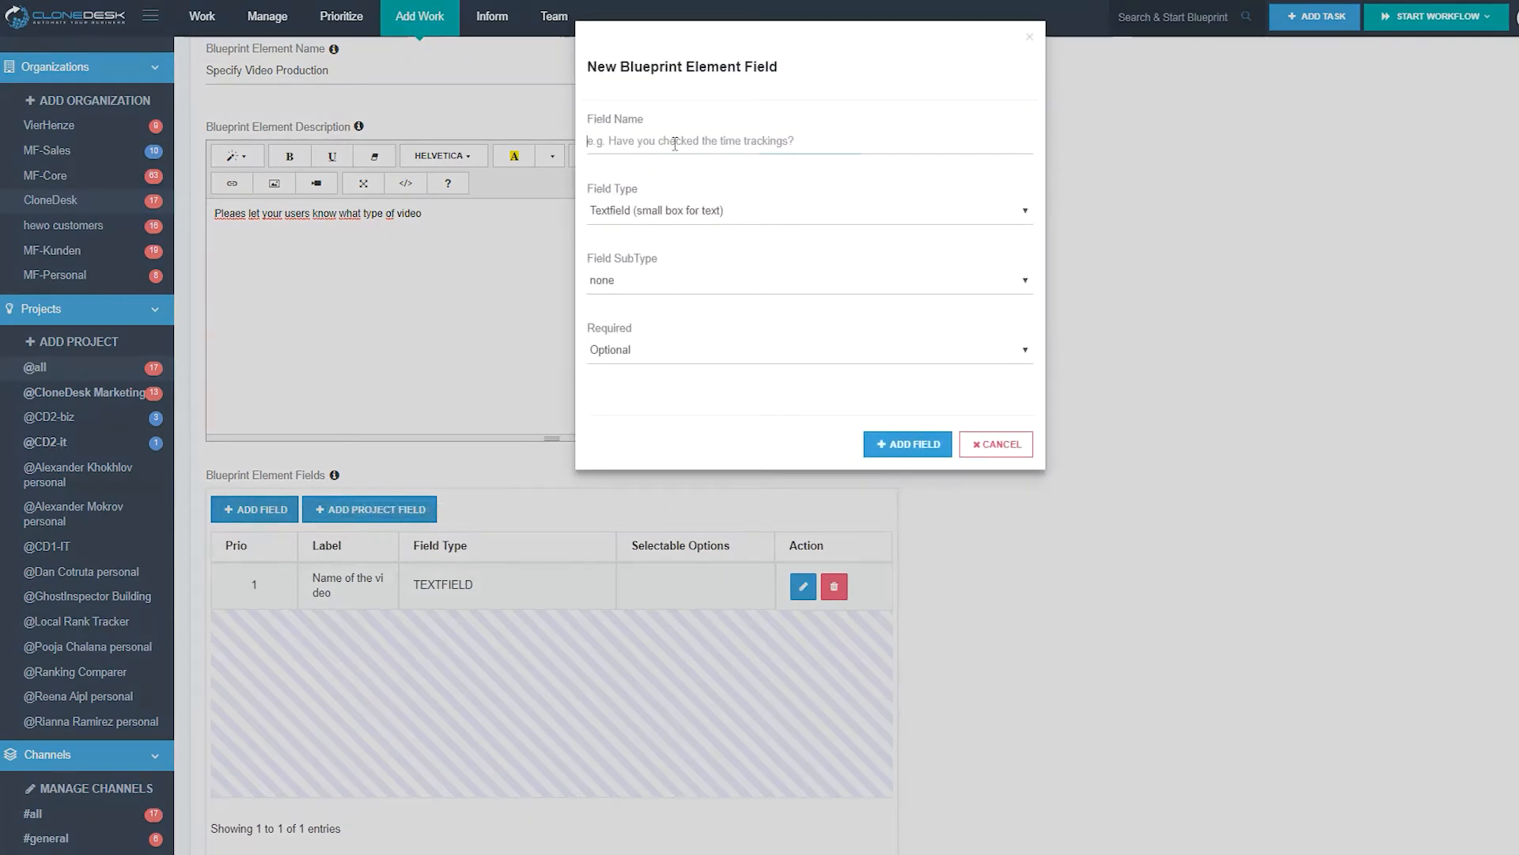
type("Which ")
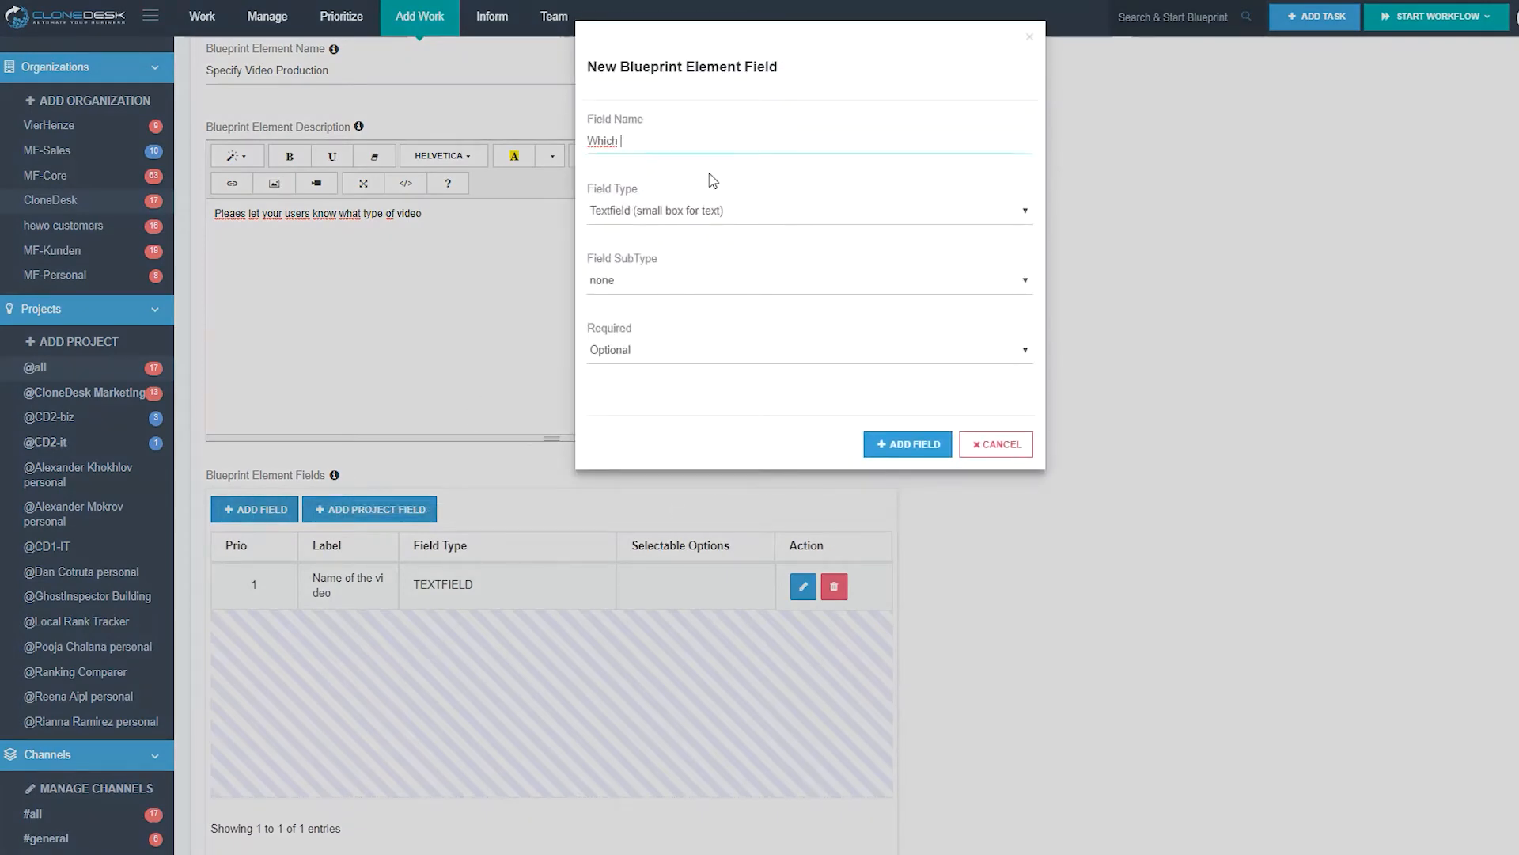
type("Plattforms to use?")
left_click(656, 212)
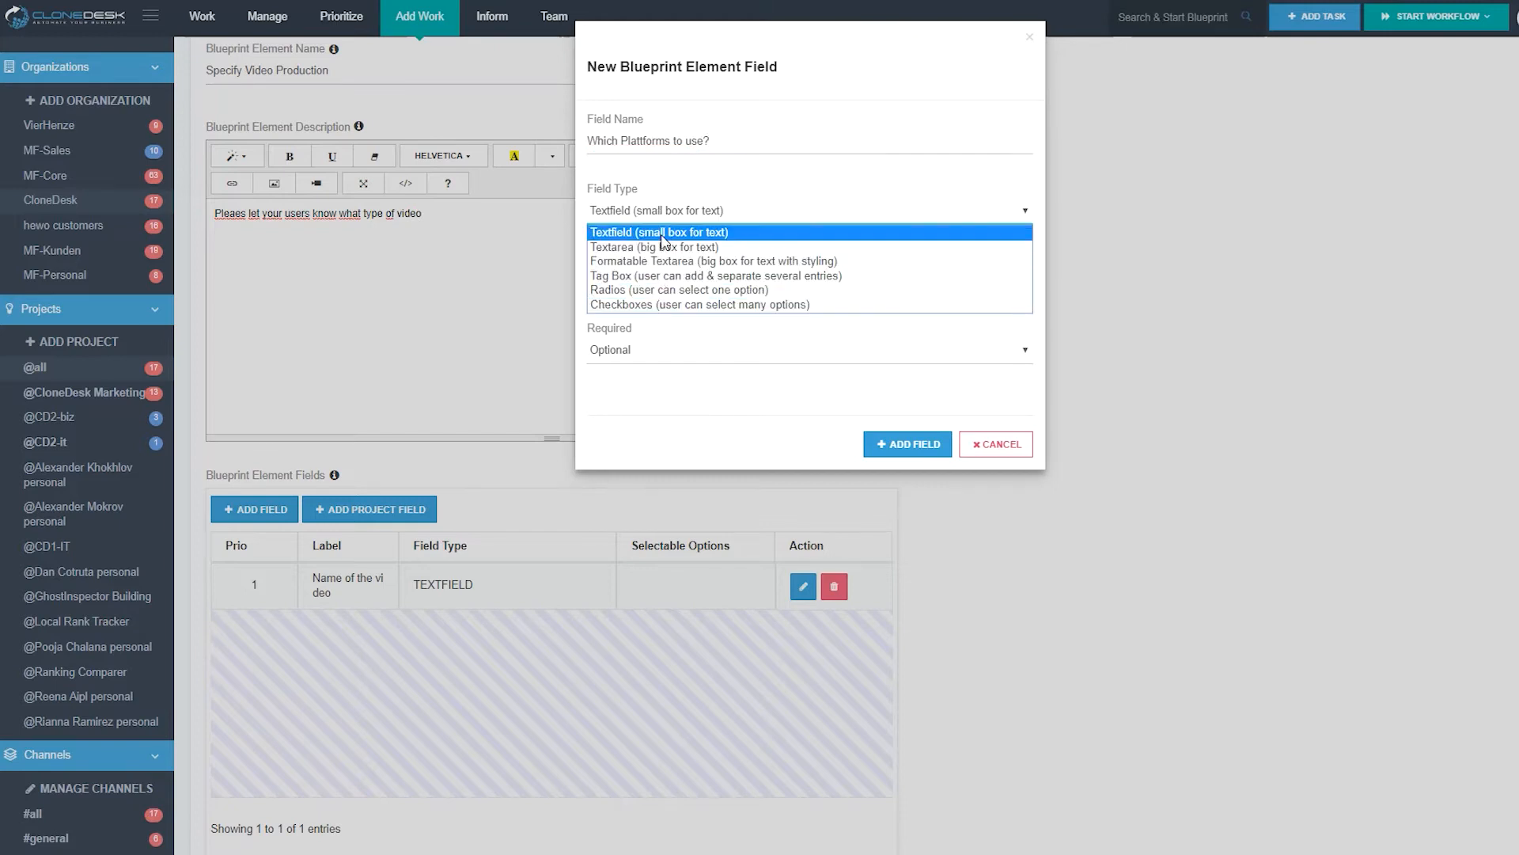
left_click(651, 305)
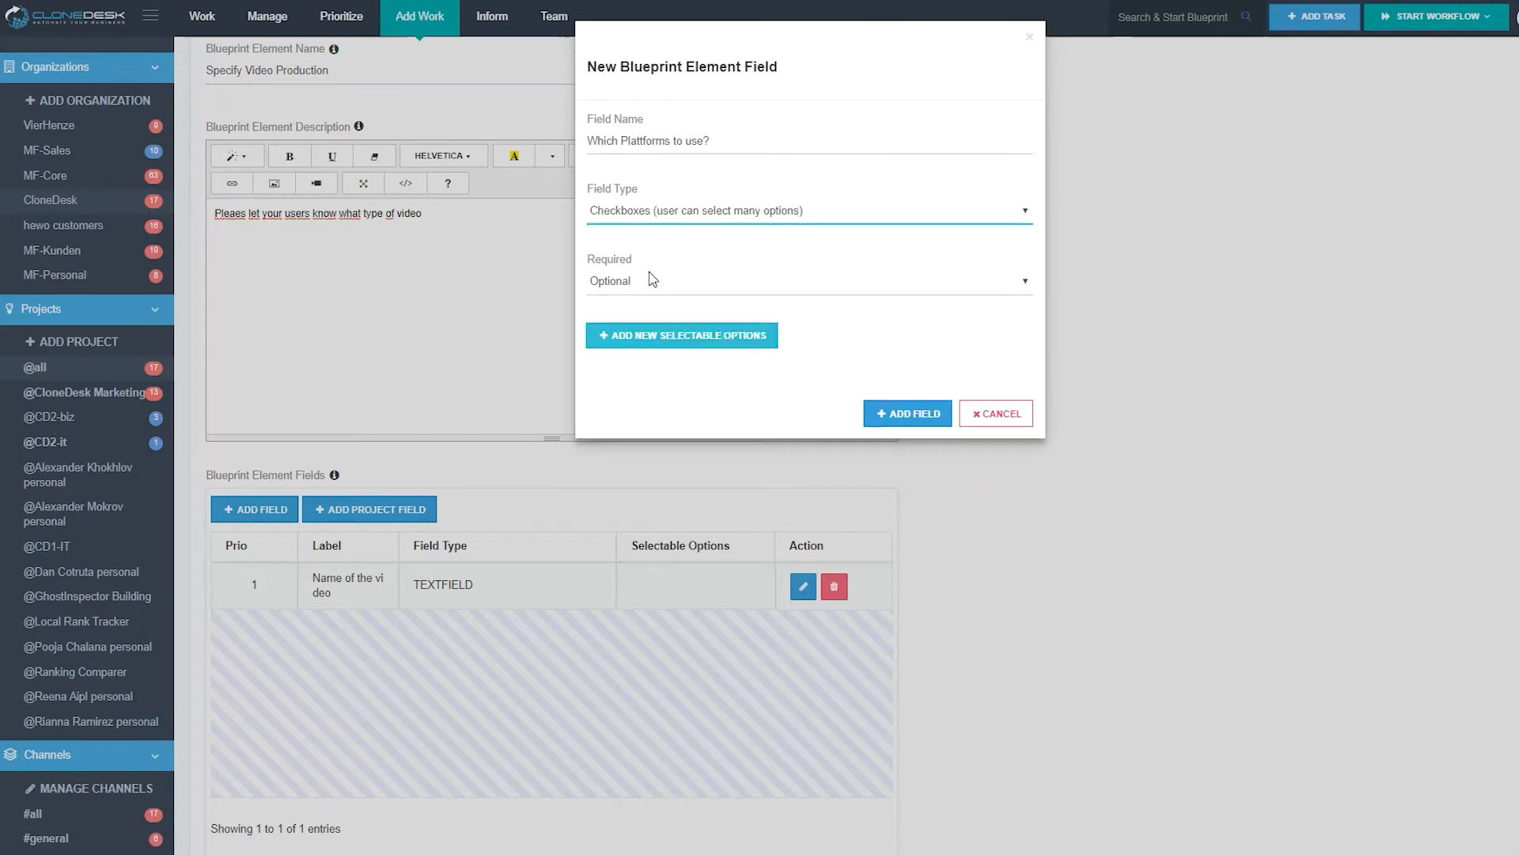
Give the platforms field the selectable options "youtube" and "vimeo" and add it to the element.
left_click(674, 339)
left_click(661, 345)
type("youtube")
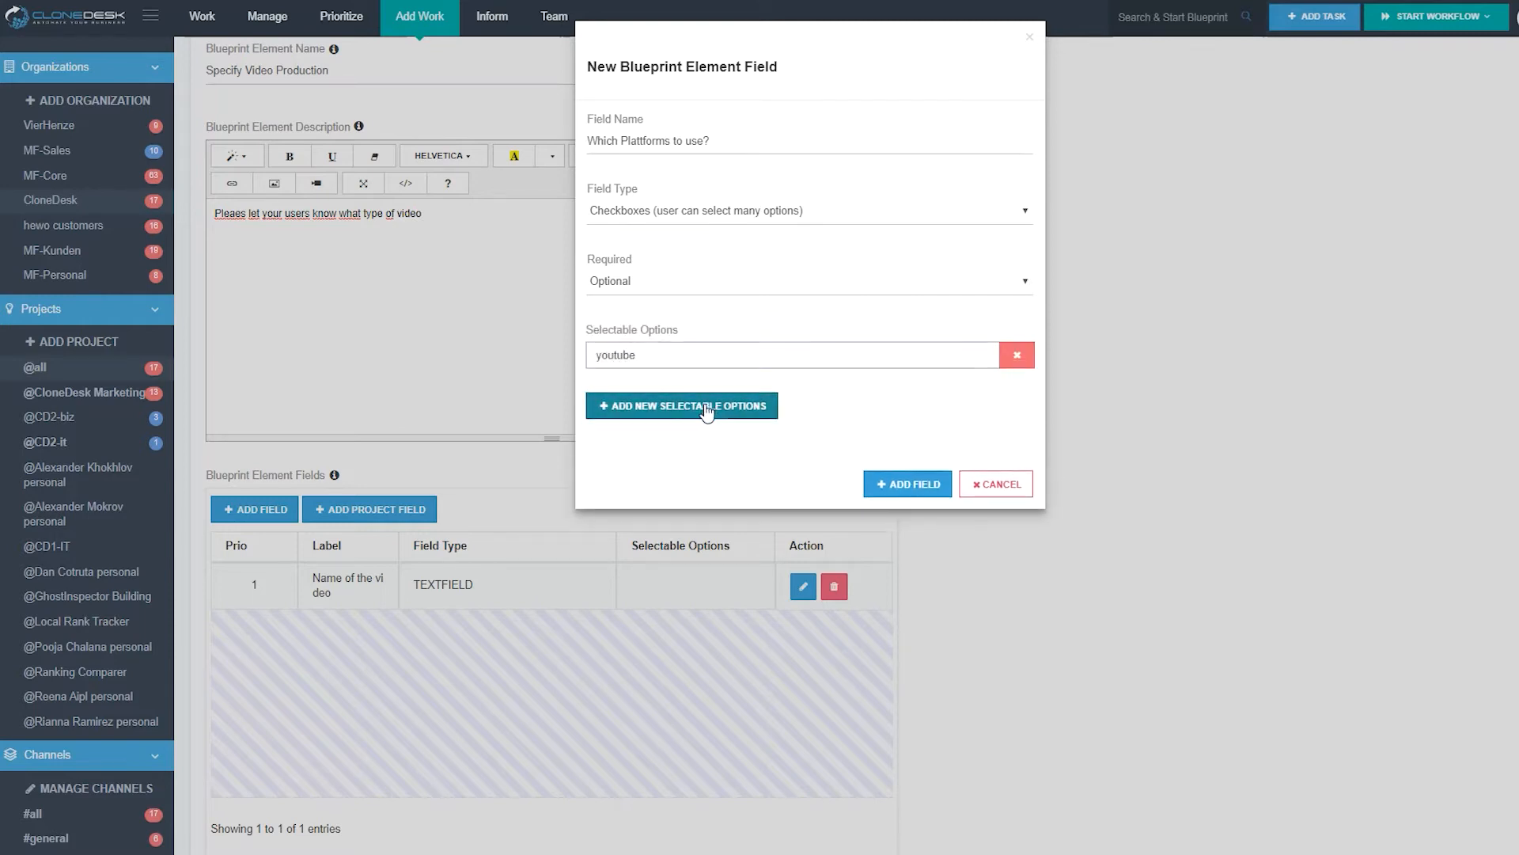
left_click(681, 405)
left_click(679, 433)
type("vime")
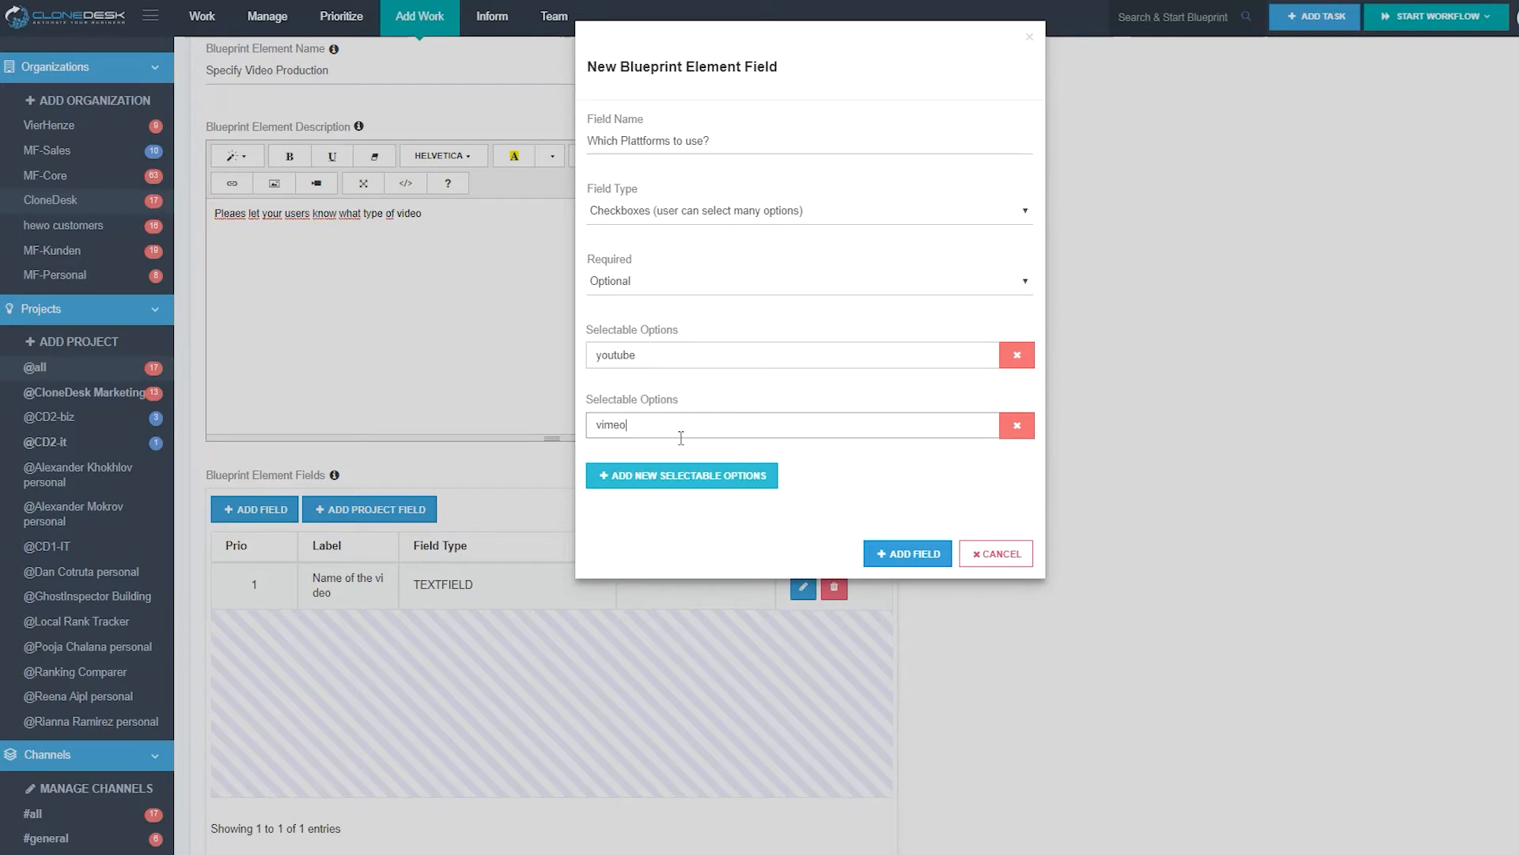
type("o")
key("Return")
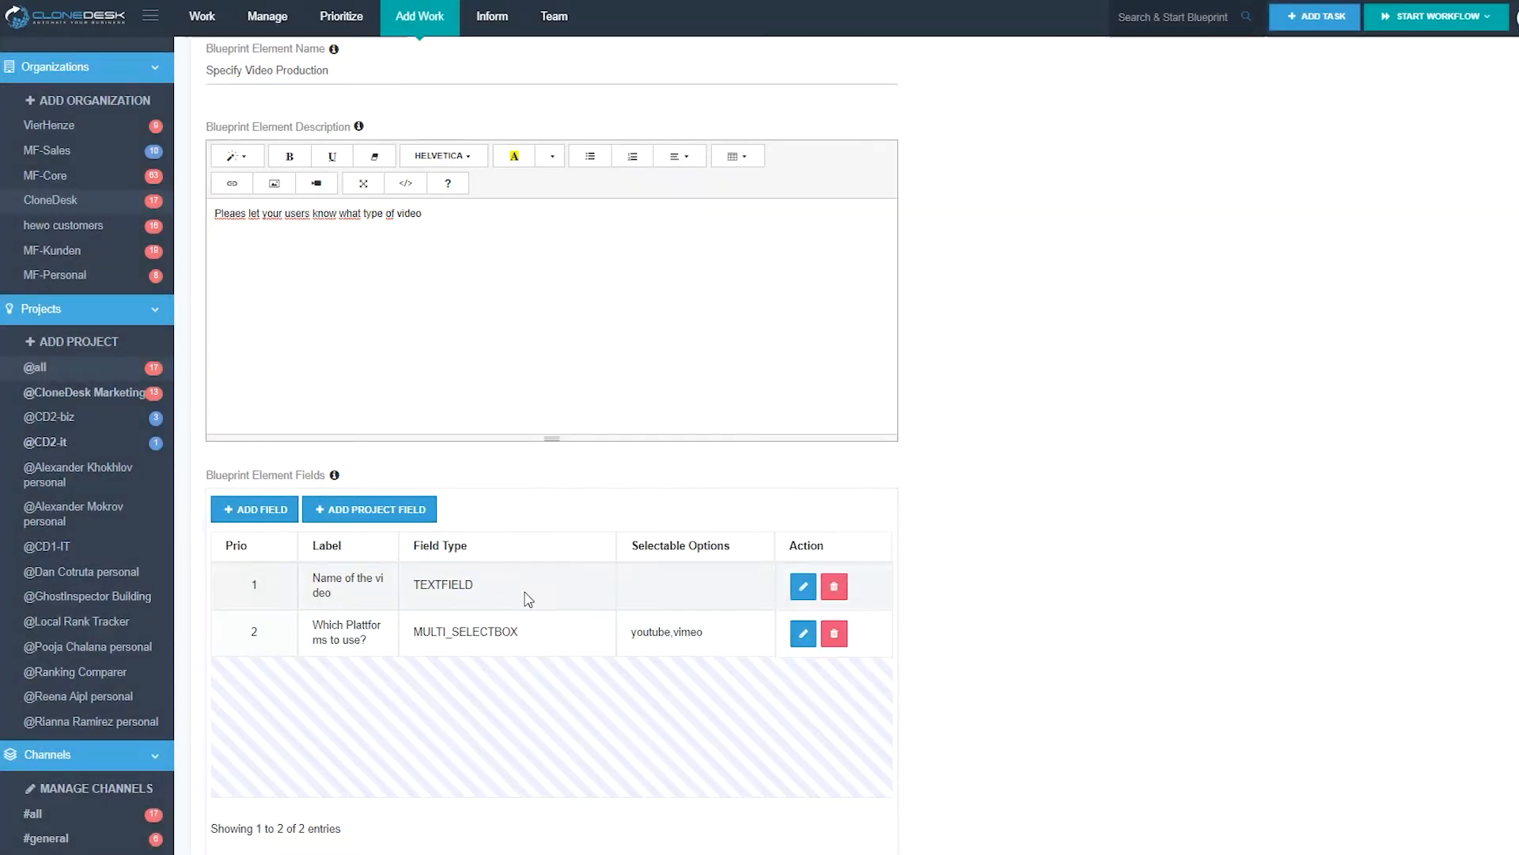
Start an optional Checkboxes field named "Do you want to approve the video before publishing?".
left_click(274, 515)
type("Do you want to approve")
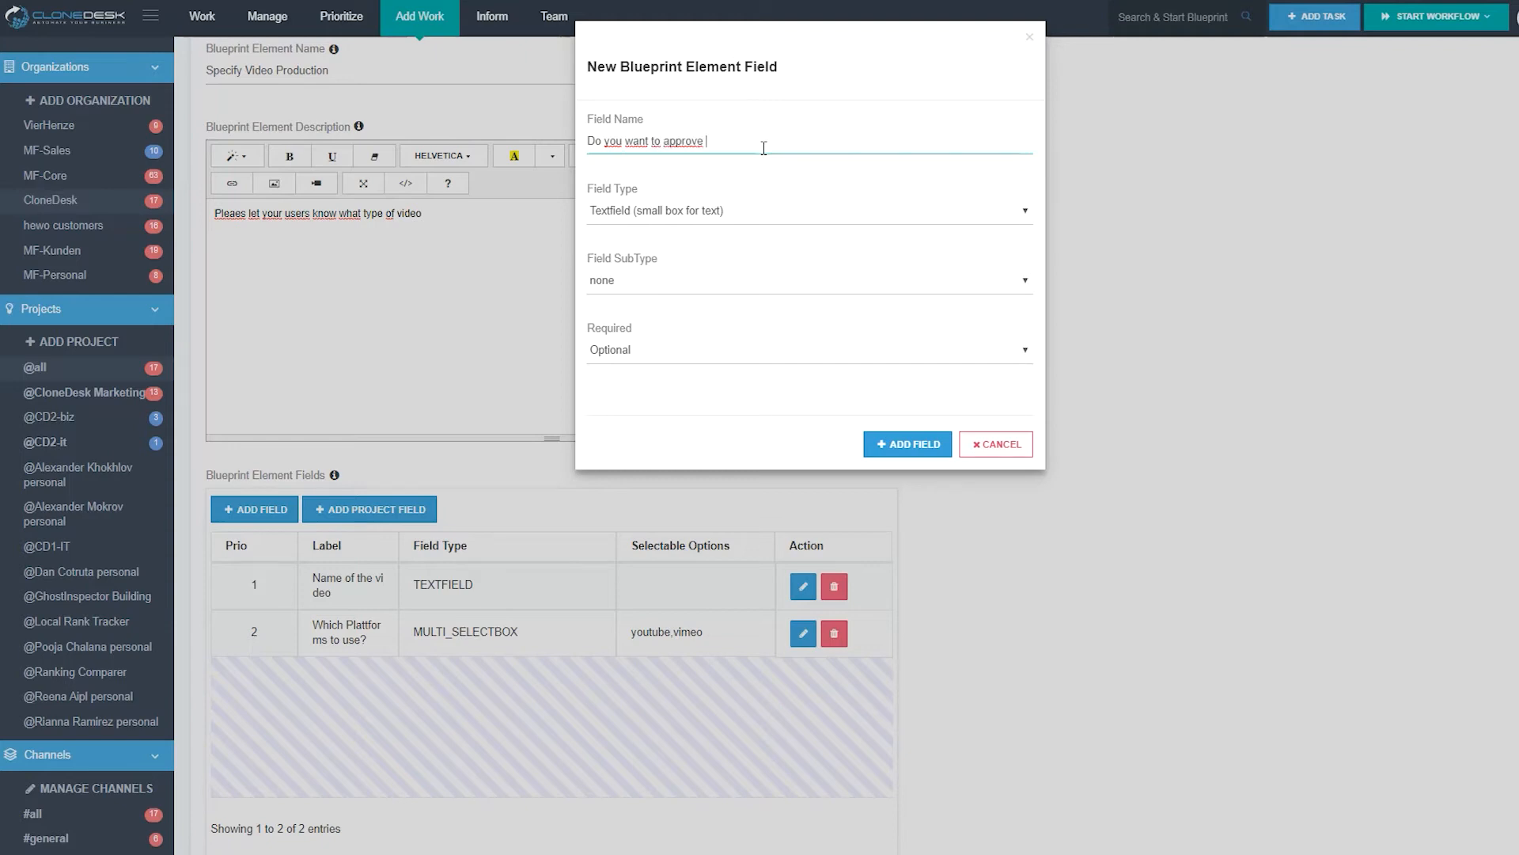
type(" the video before publishing?")
left_click(687, 228)
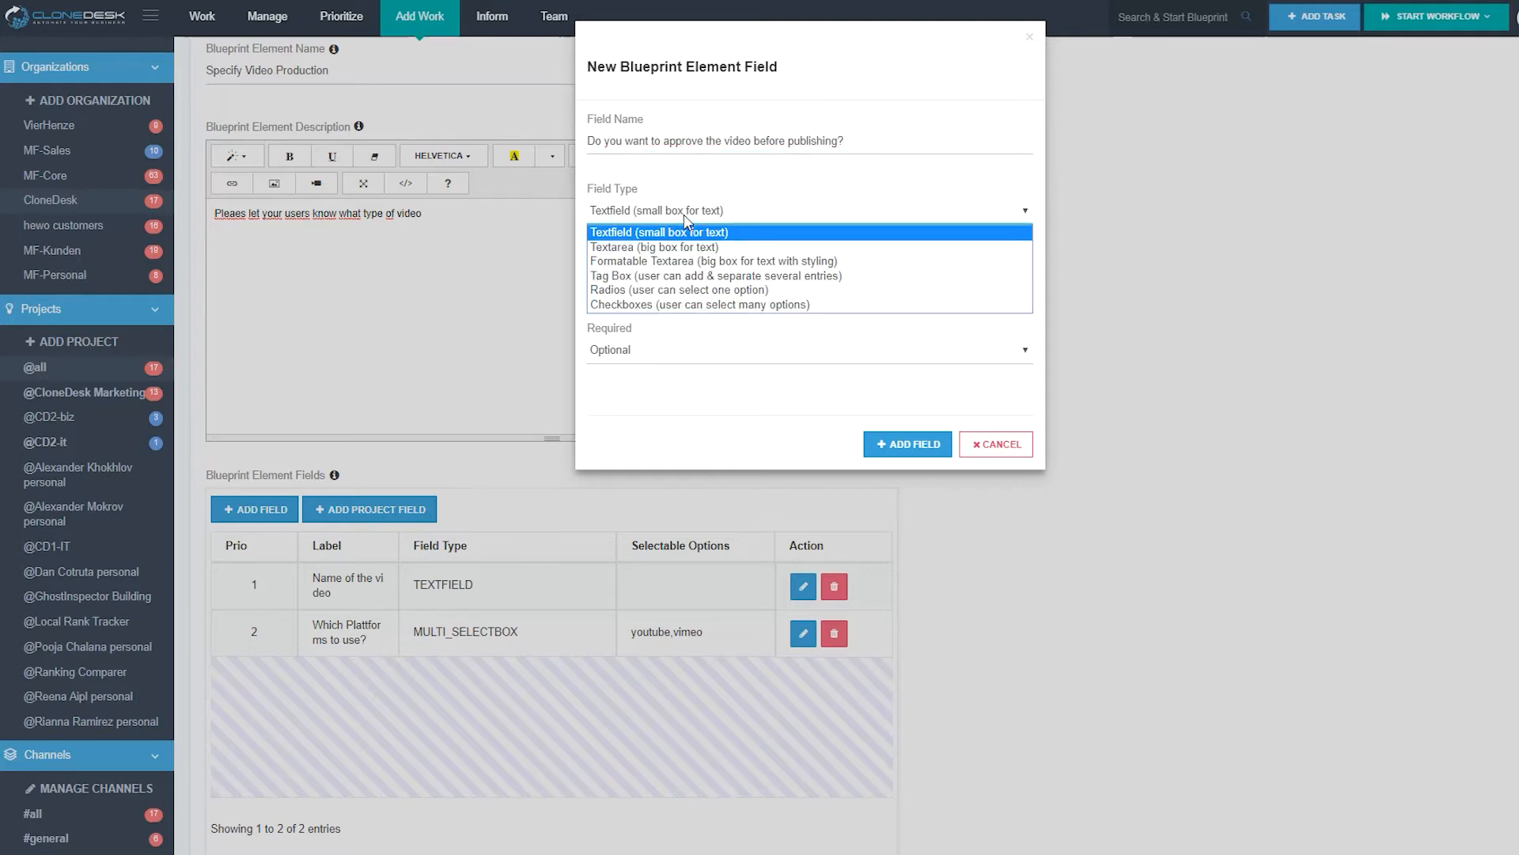
left_click(639, 307)
left_click(631, 292)
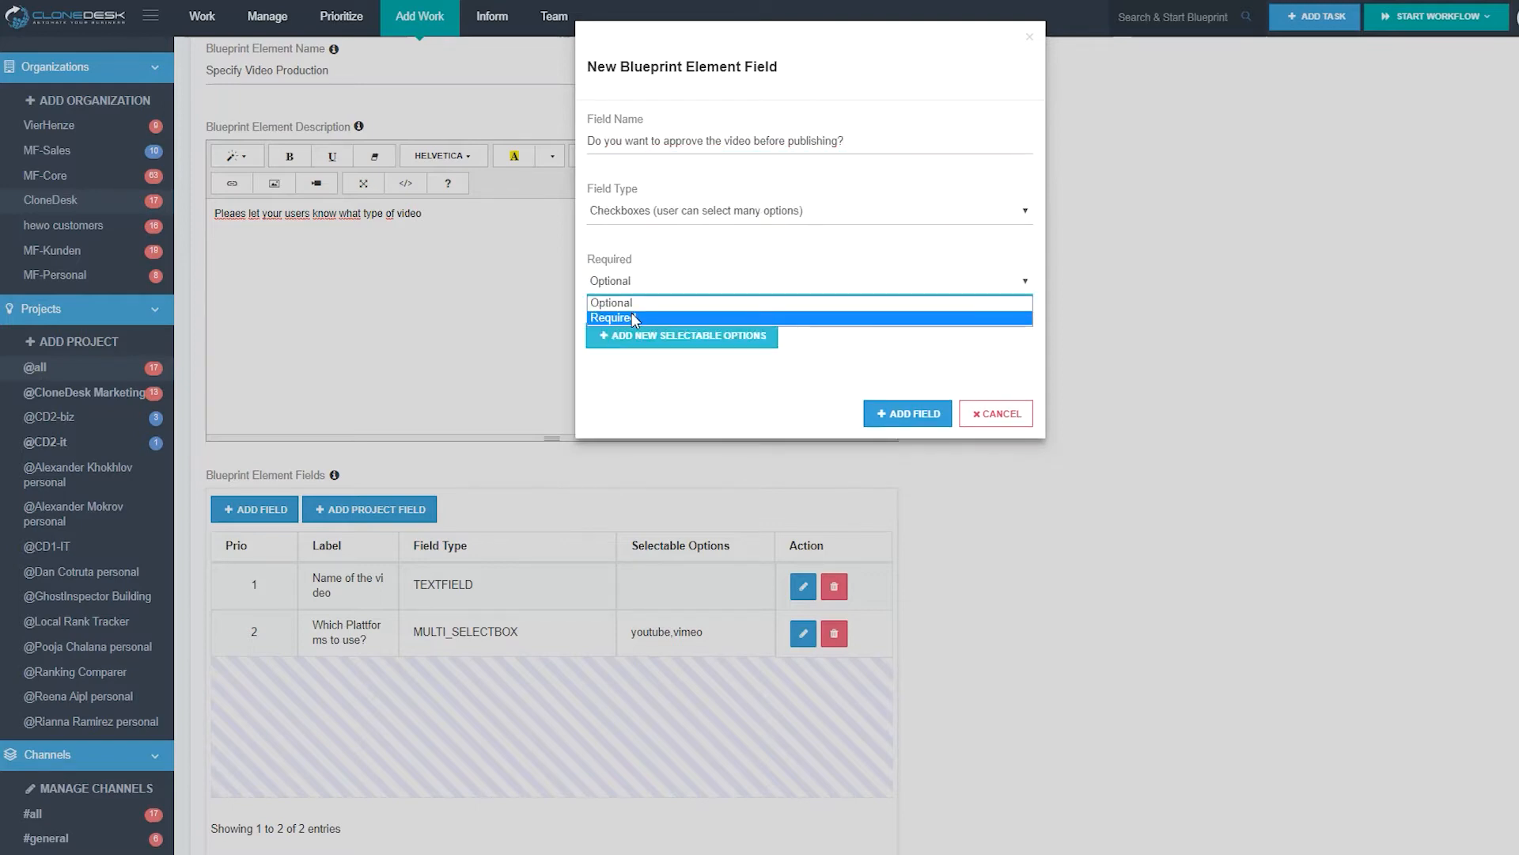
left_click(633, 307)
Give the approval field the selectable option "yes", keep the Checkboxes type, and add it to the element.
left_click(657, 336)
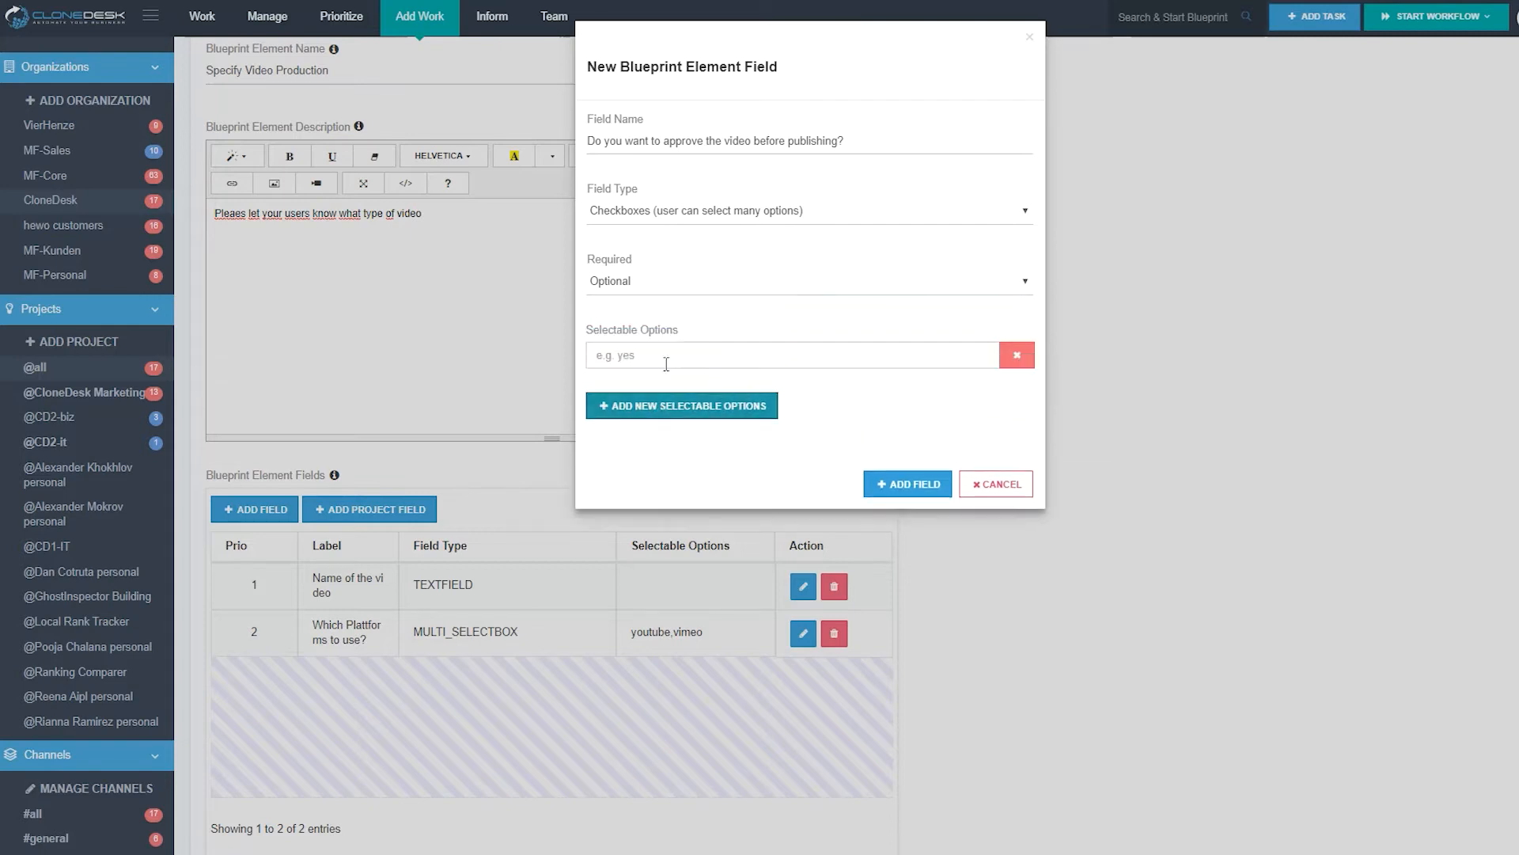
type("yes")
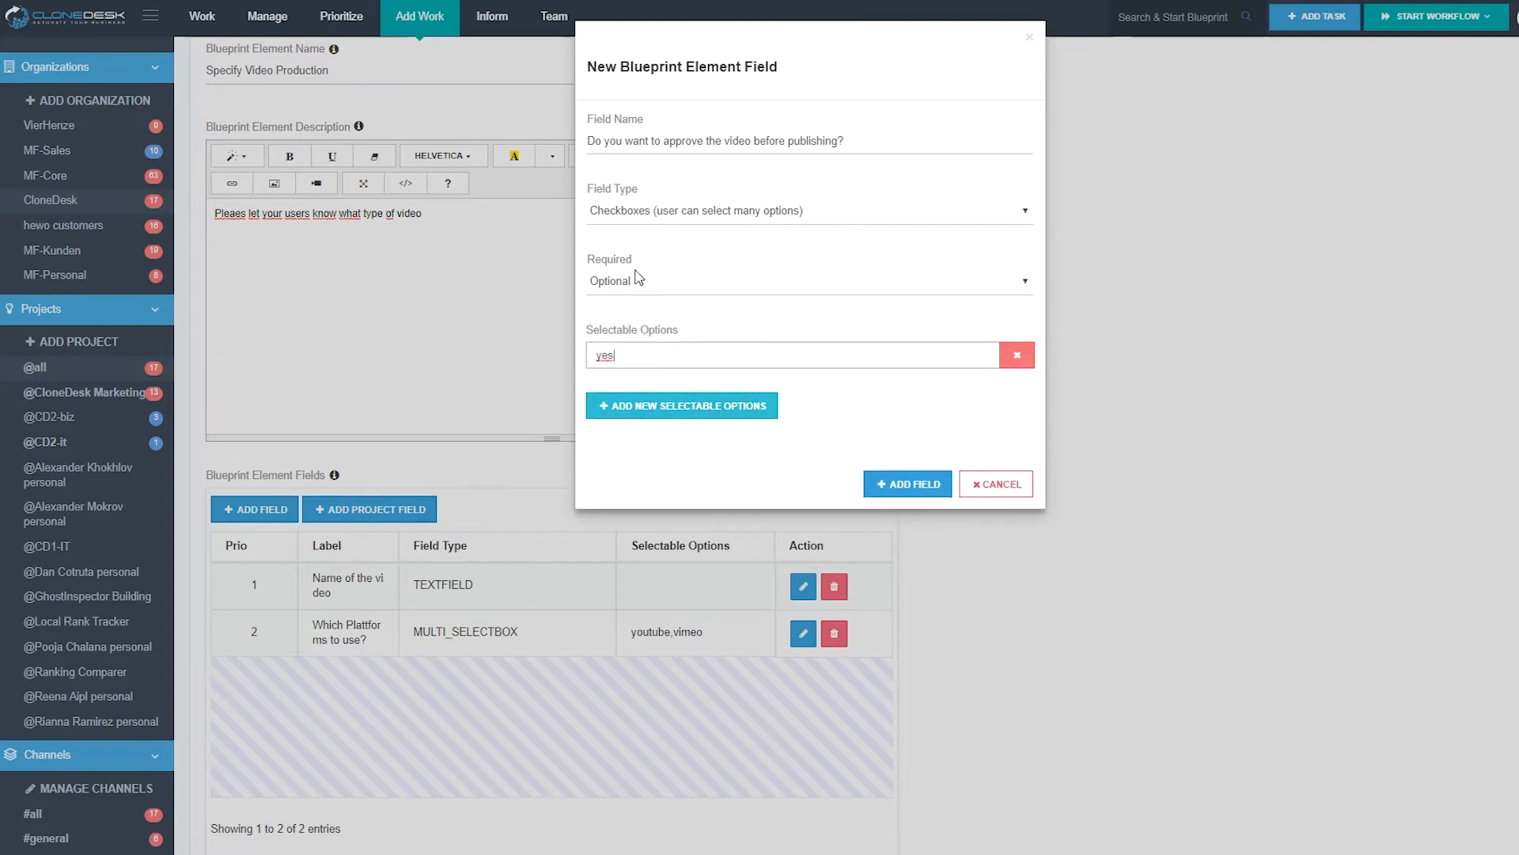
left_click(643, 213)
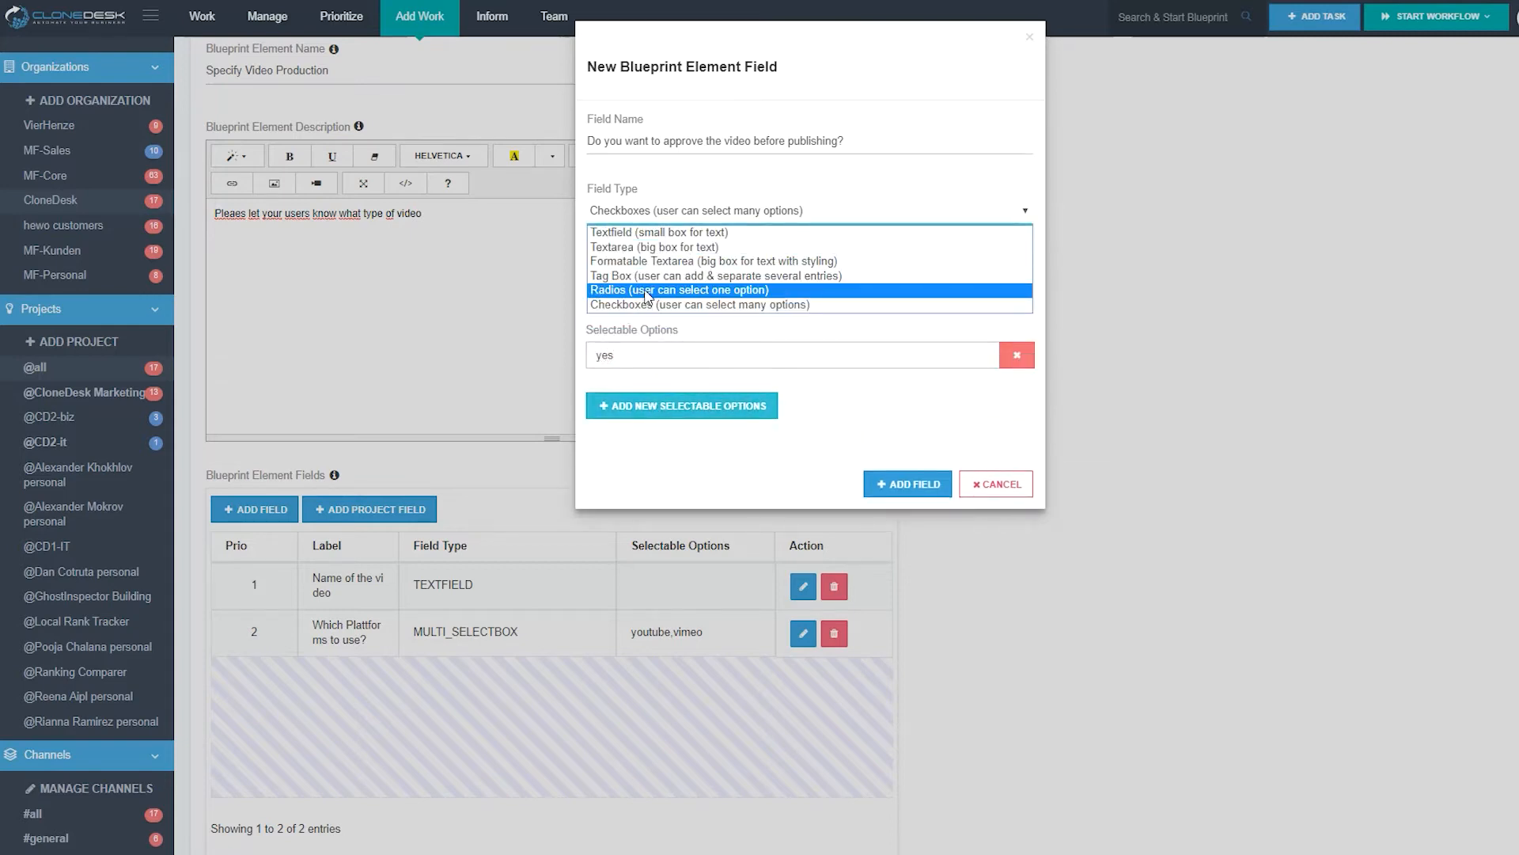
left_click(693, 174)
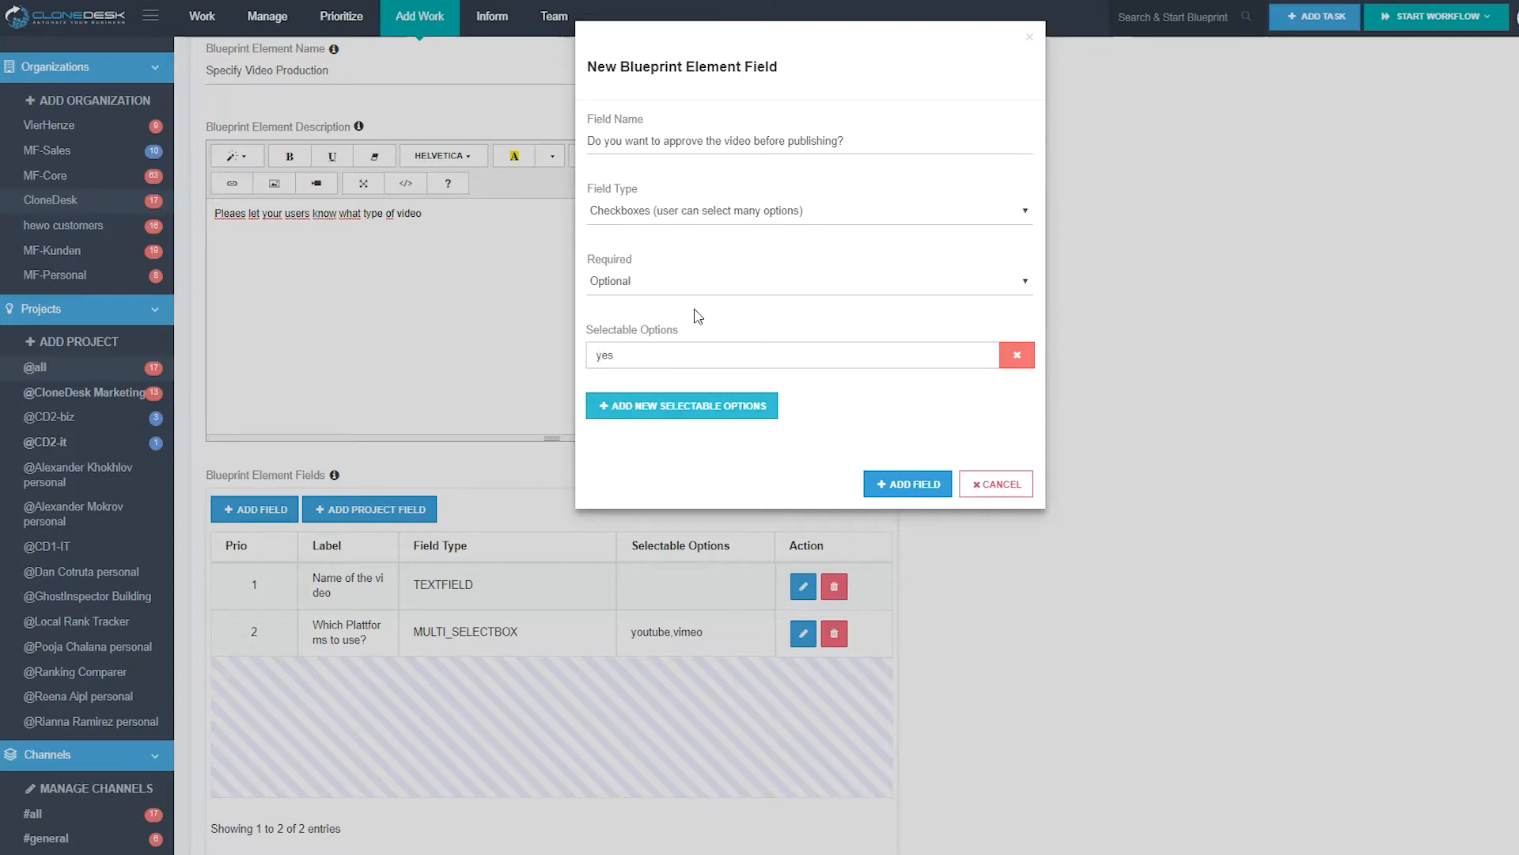
left_click(902, 483)
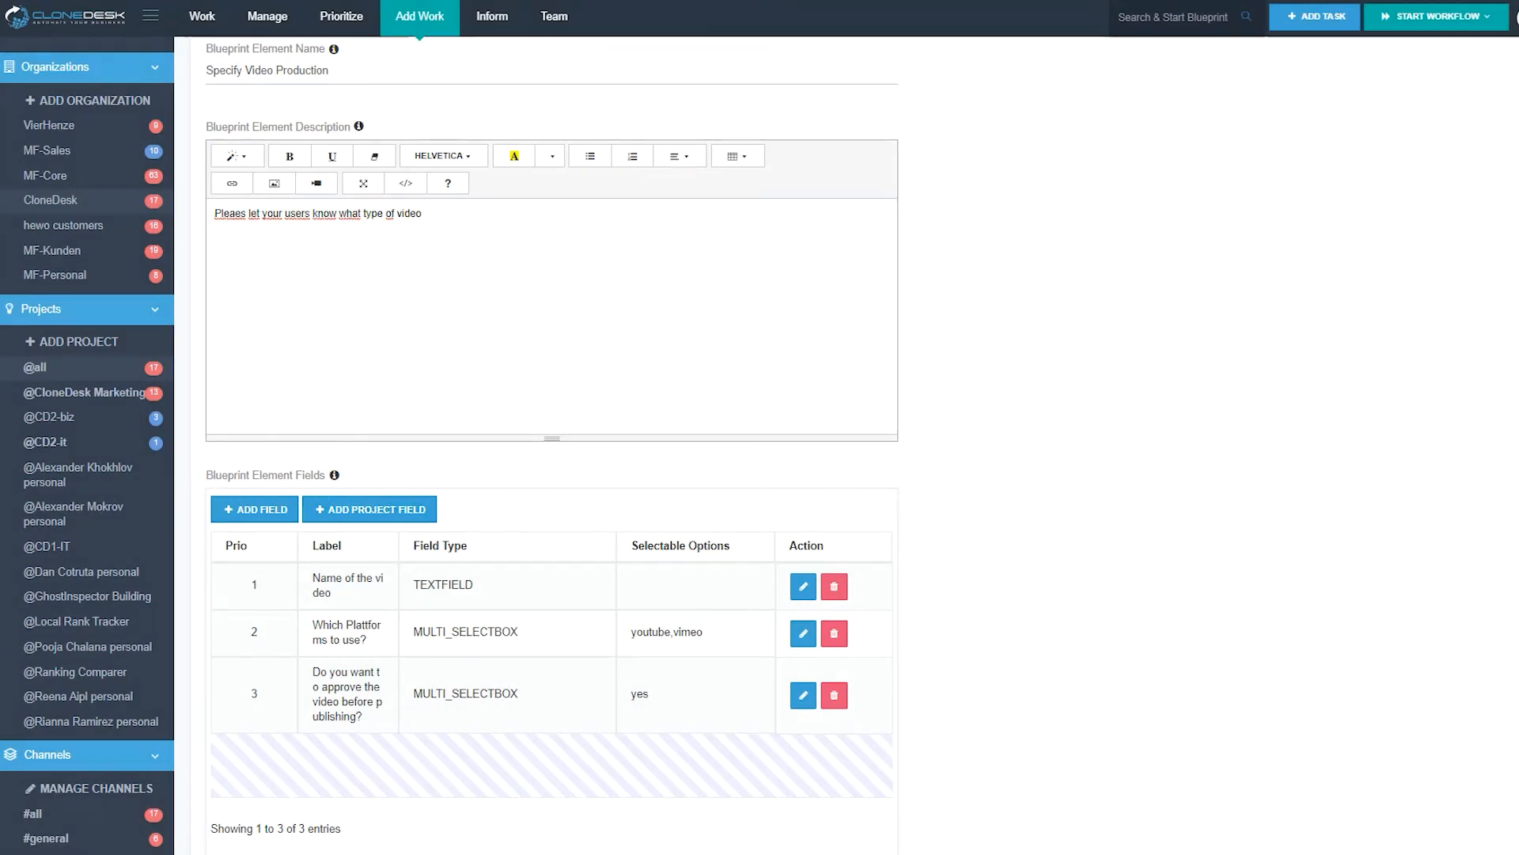
Add the existing project field "Project Colors" to the Specify Video Production element.
left_click(355, 509)
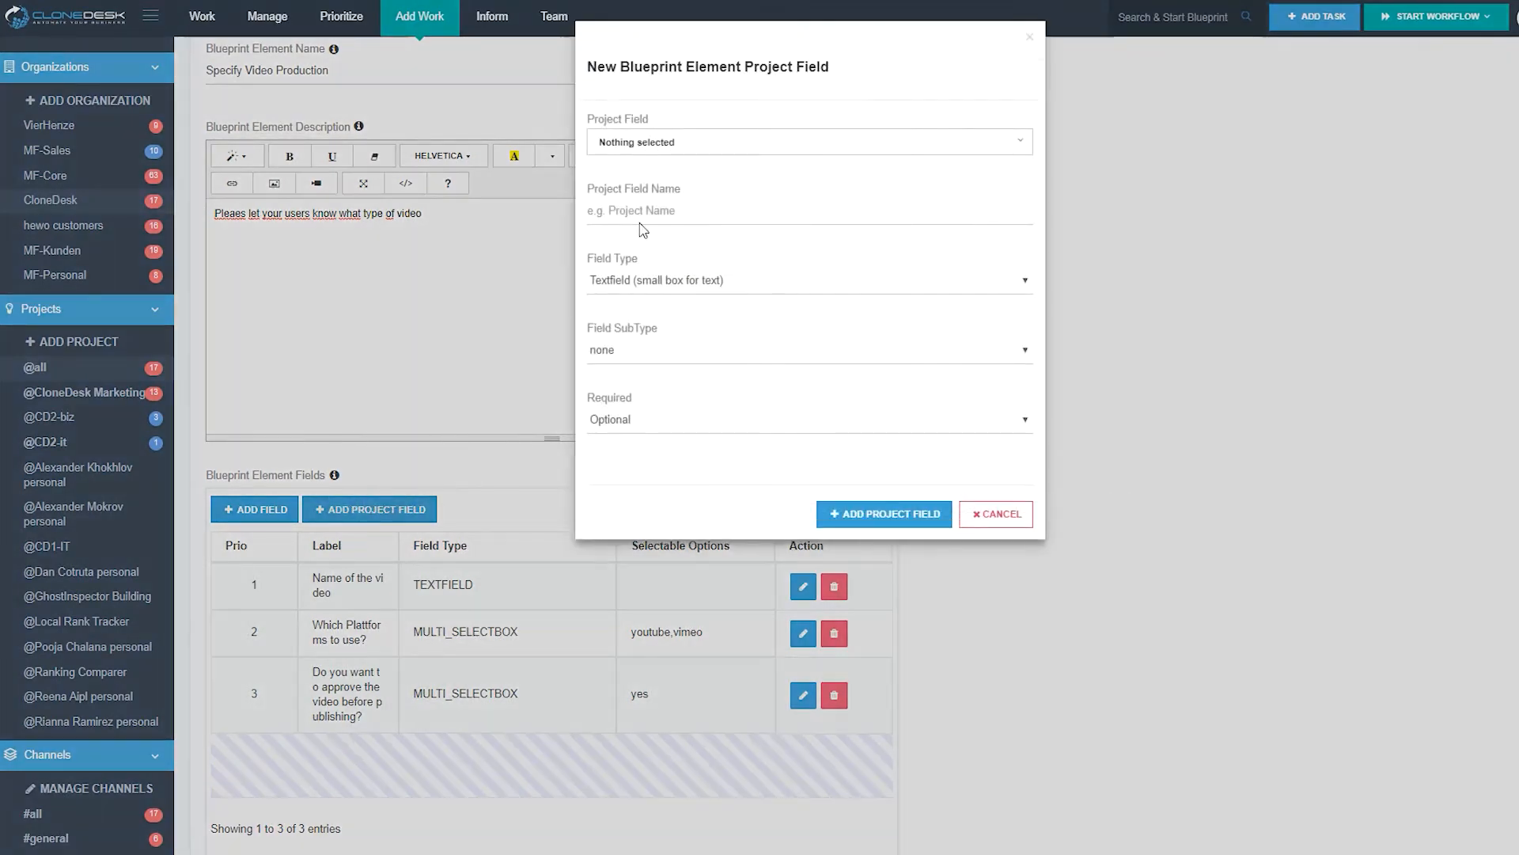
left_click(656, 151)
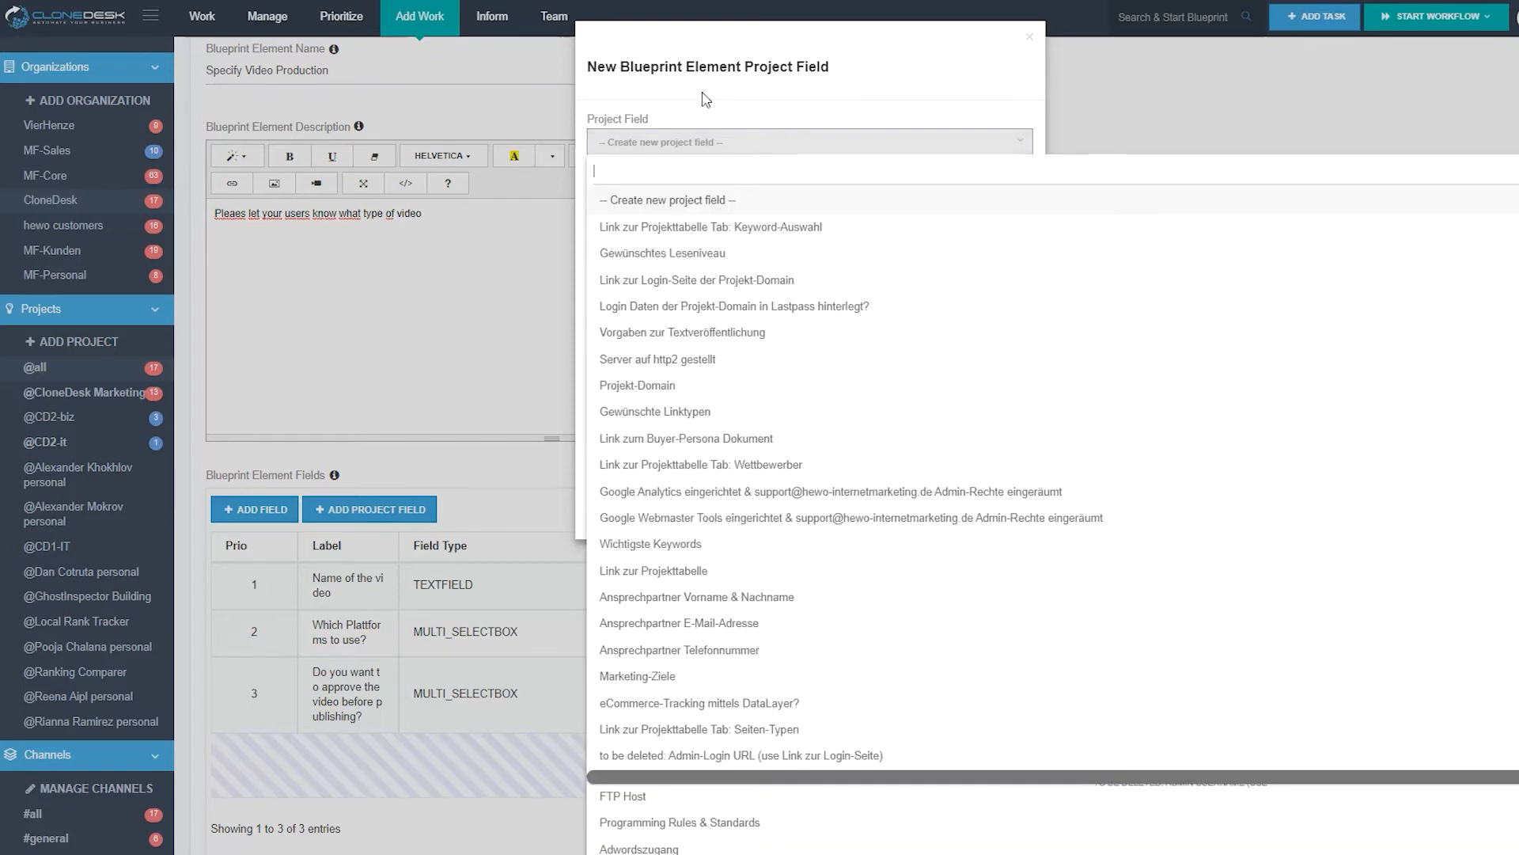
type("col")
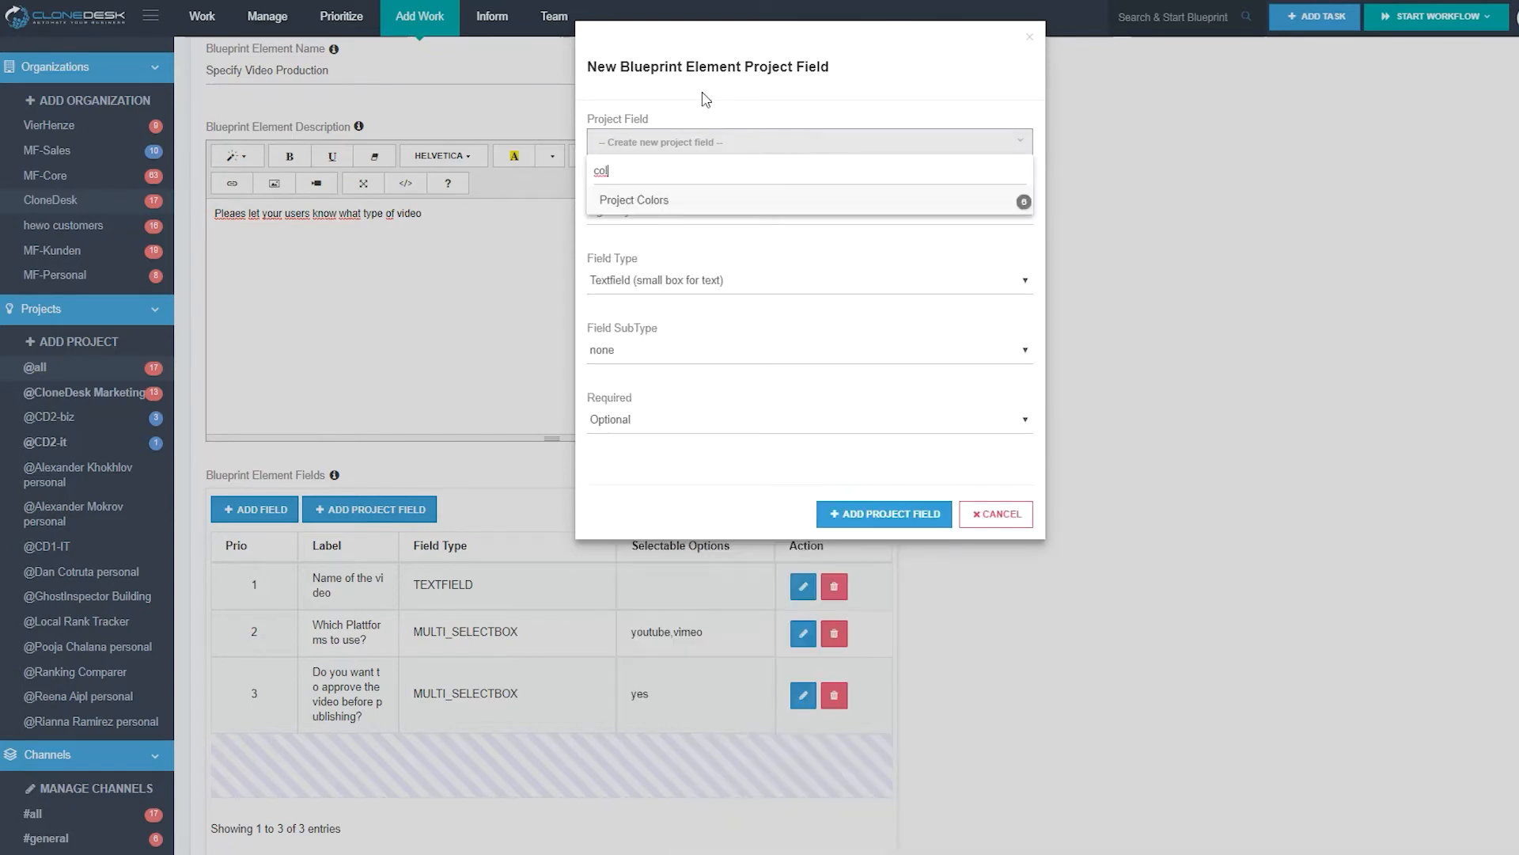
left_click(668, 200)
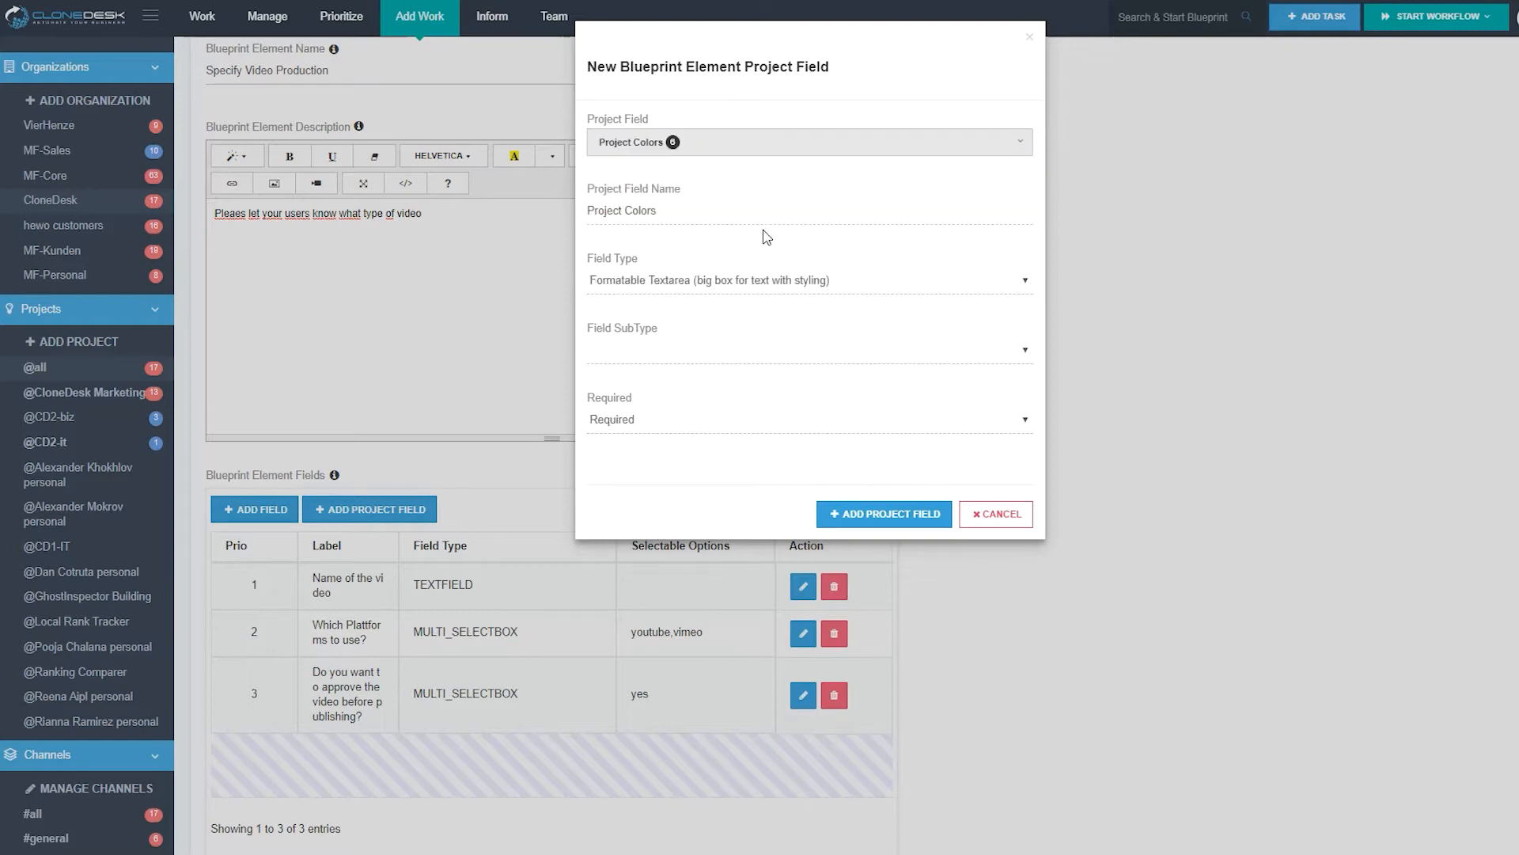
left_click(880, 518)
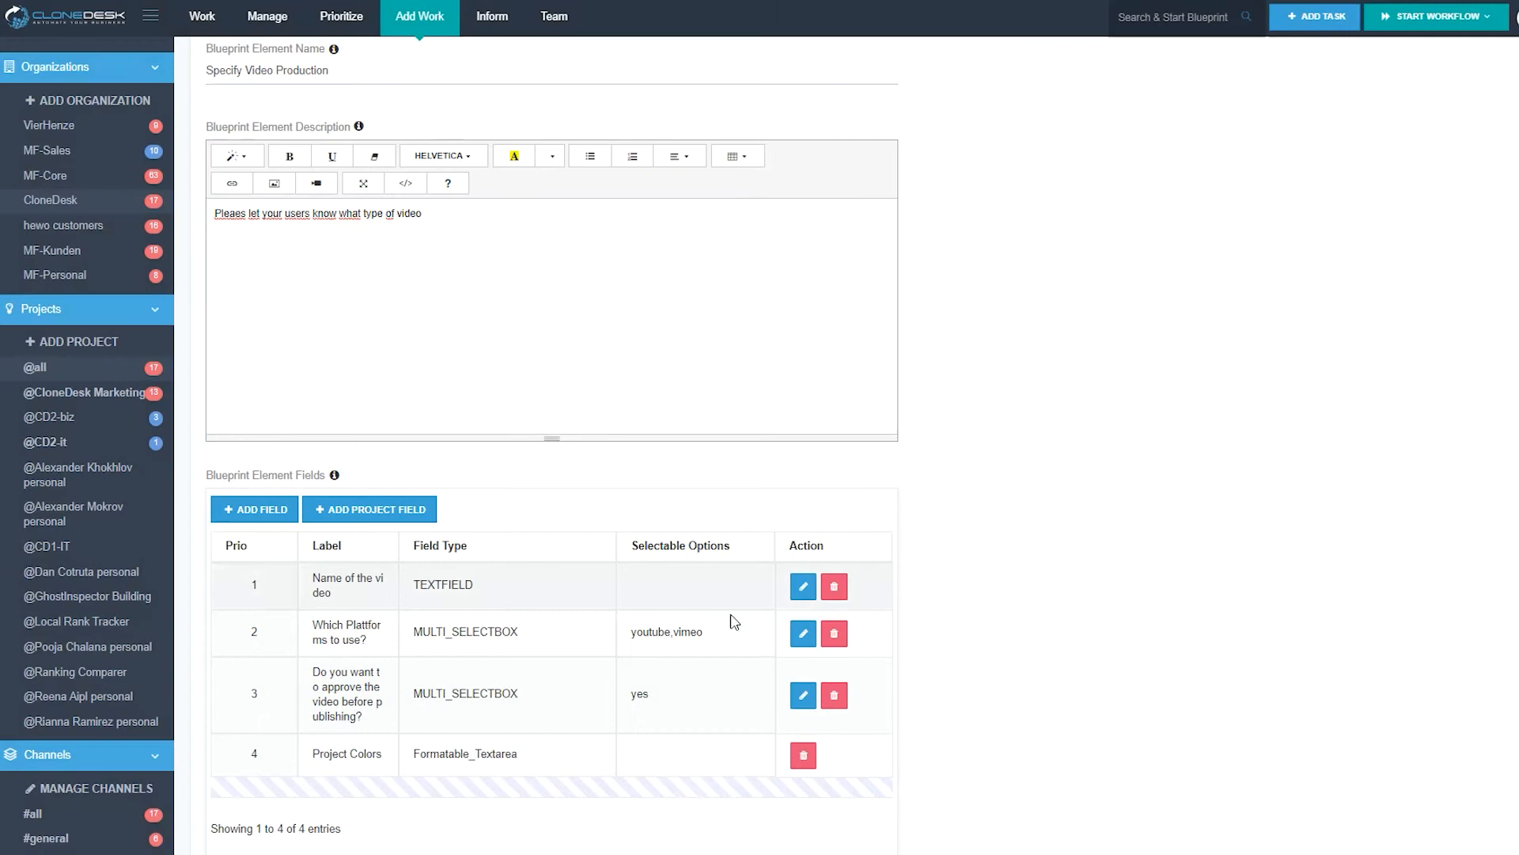
Find the existing project field "Projekt-Domain" and add it to the element as another project field.
left_click(400, 515)
left_click(688, 146)
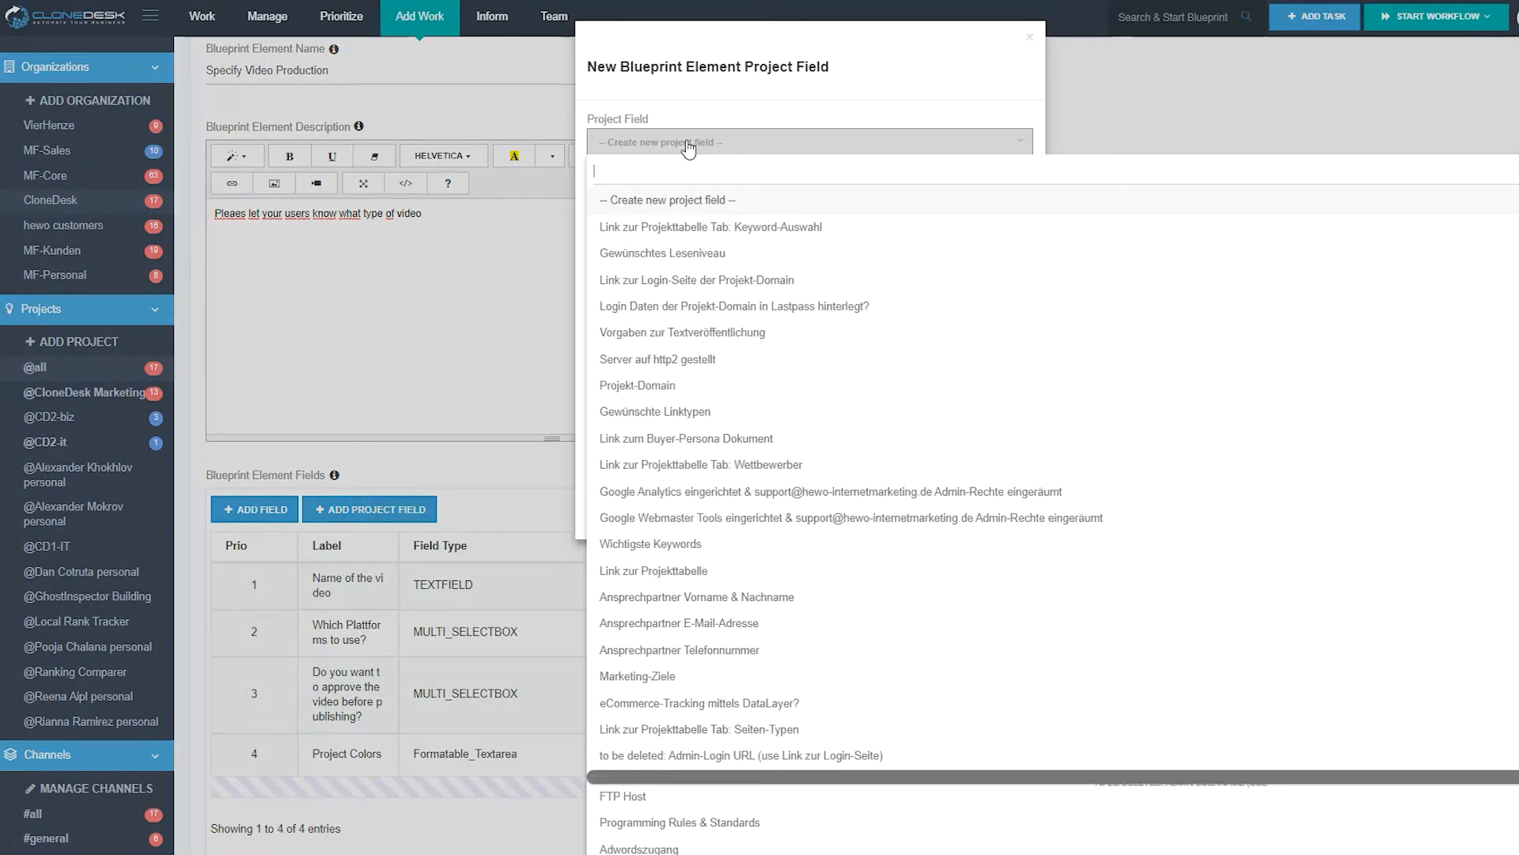
type("domain")
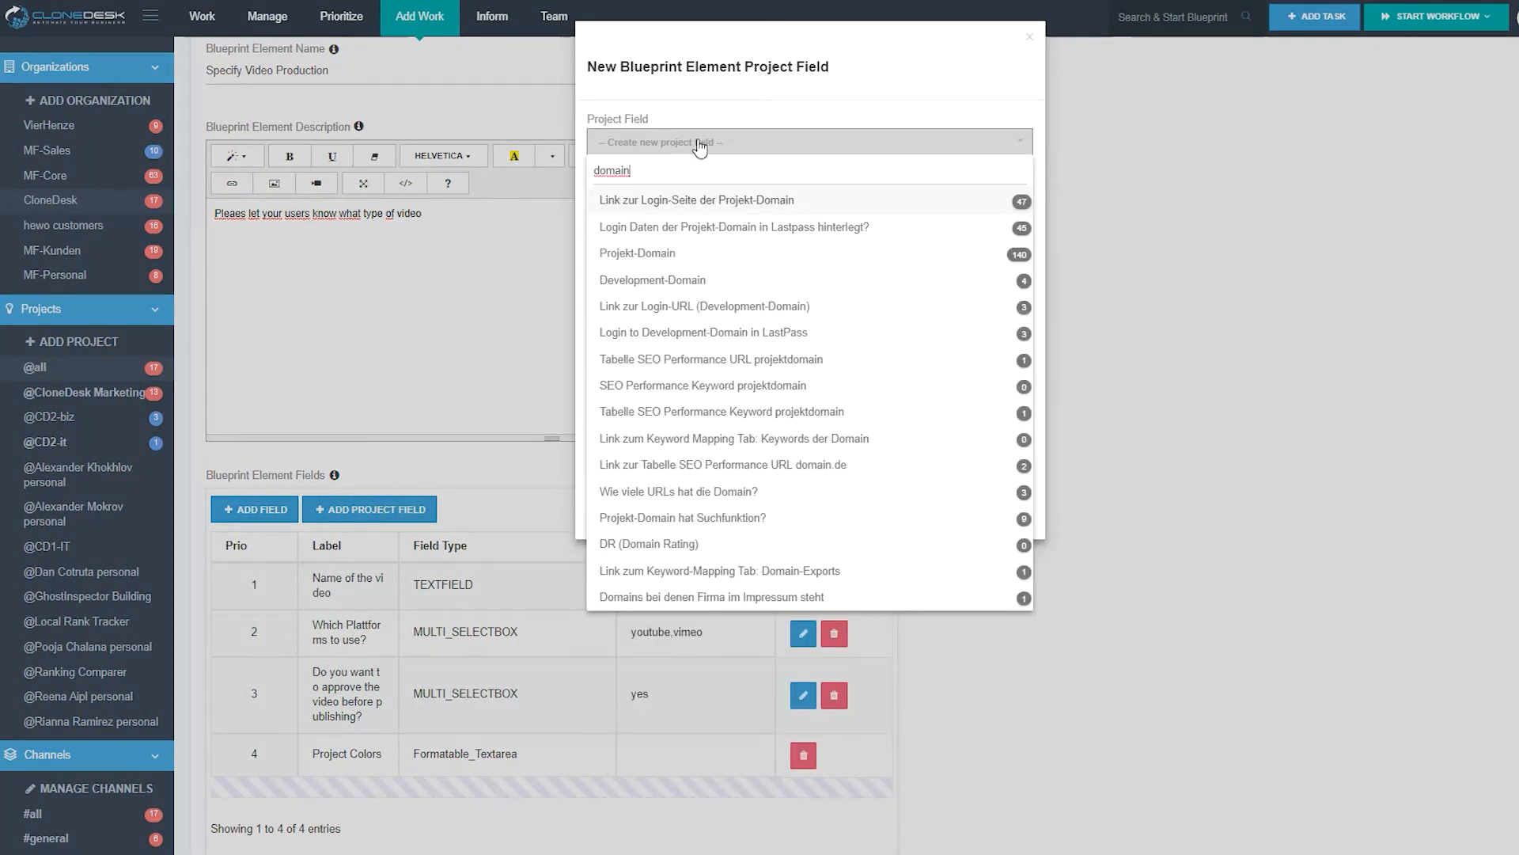
left_click(678, 253)
left_click(791, 513)
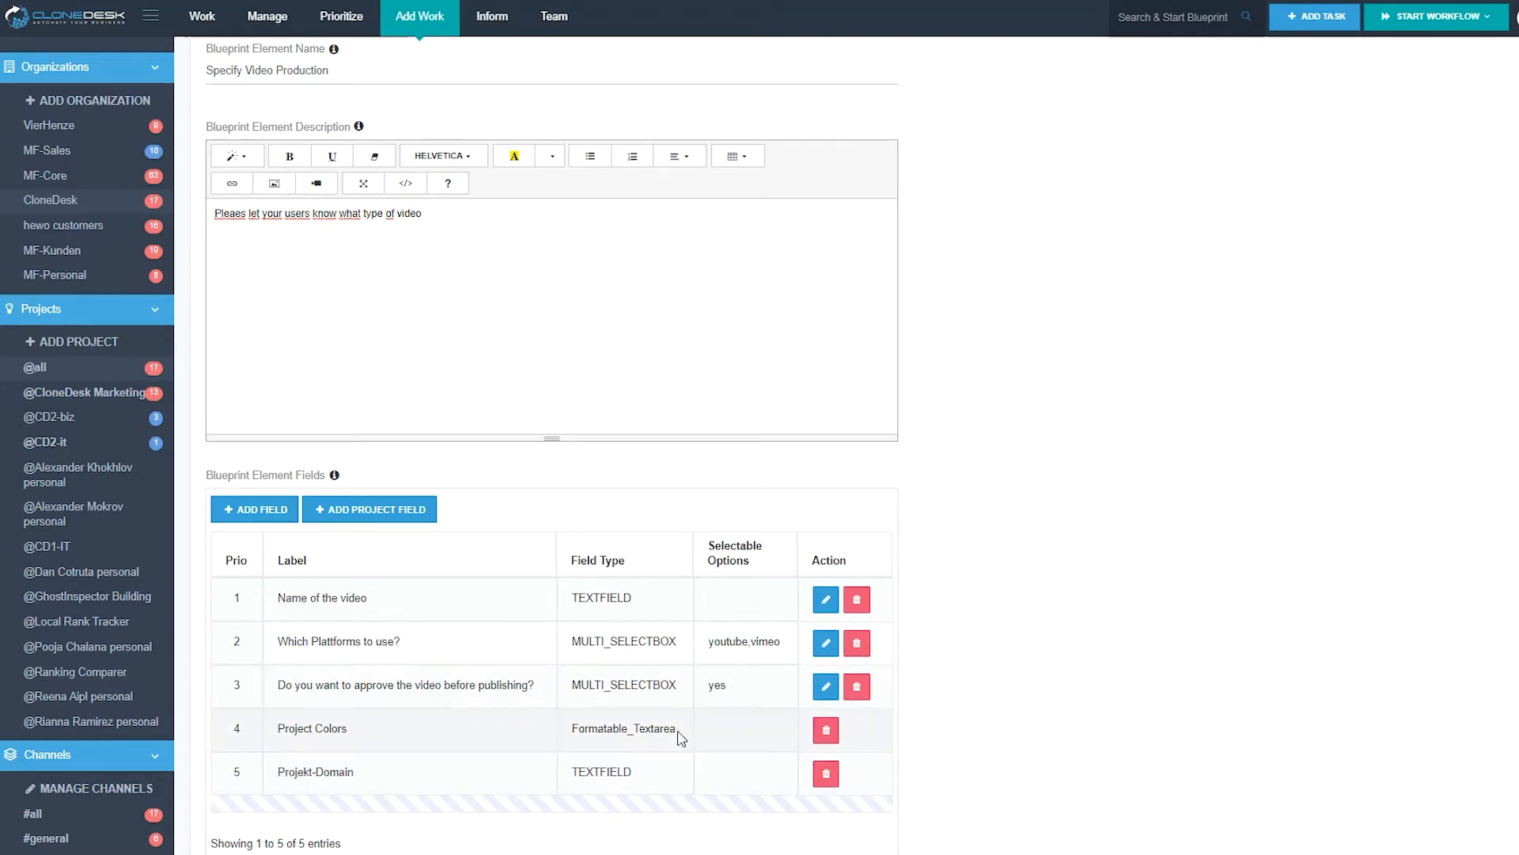
Set the element's task assignee to Blueprint Starter.
scroll(309, 716, "down", 2)
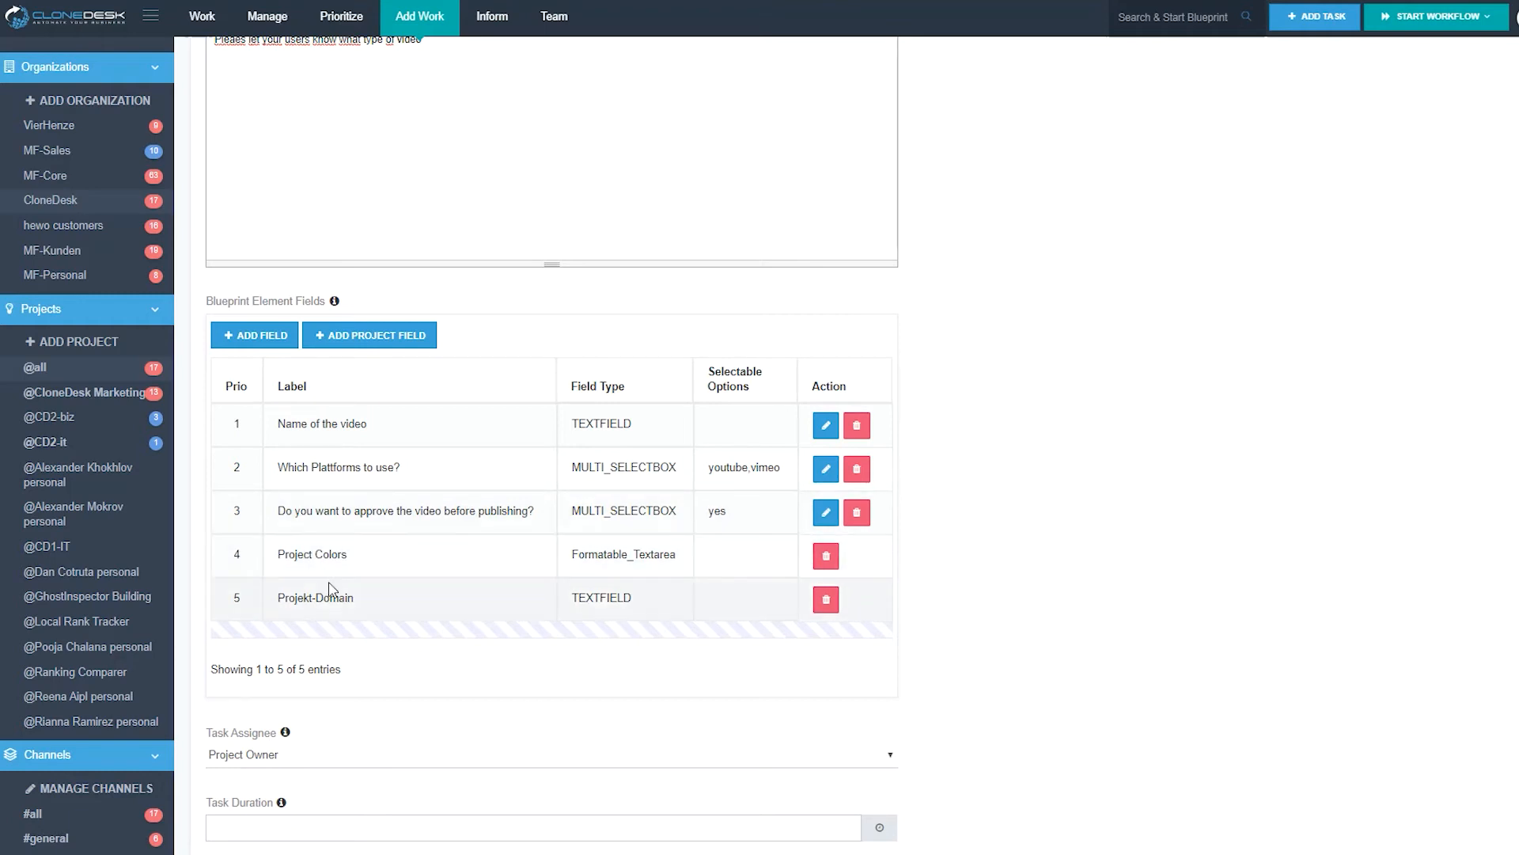
scroll(352, 614, "down", 1)
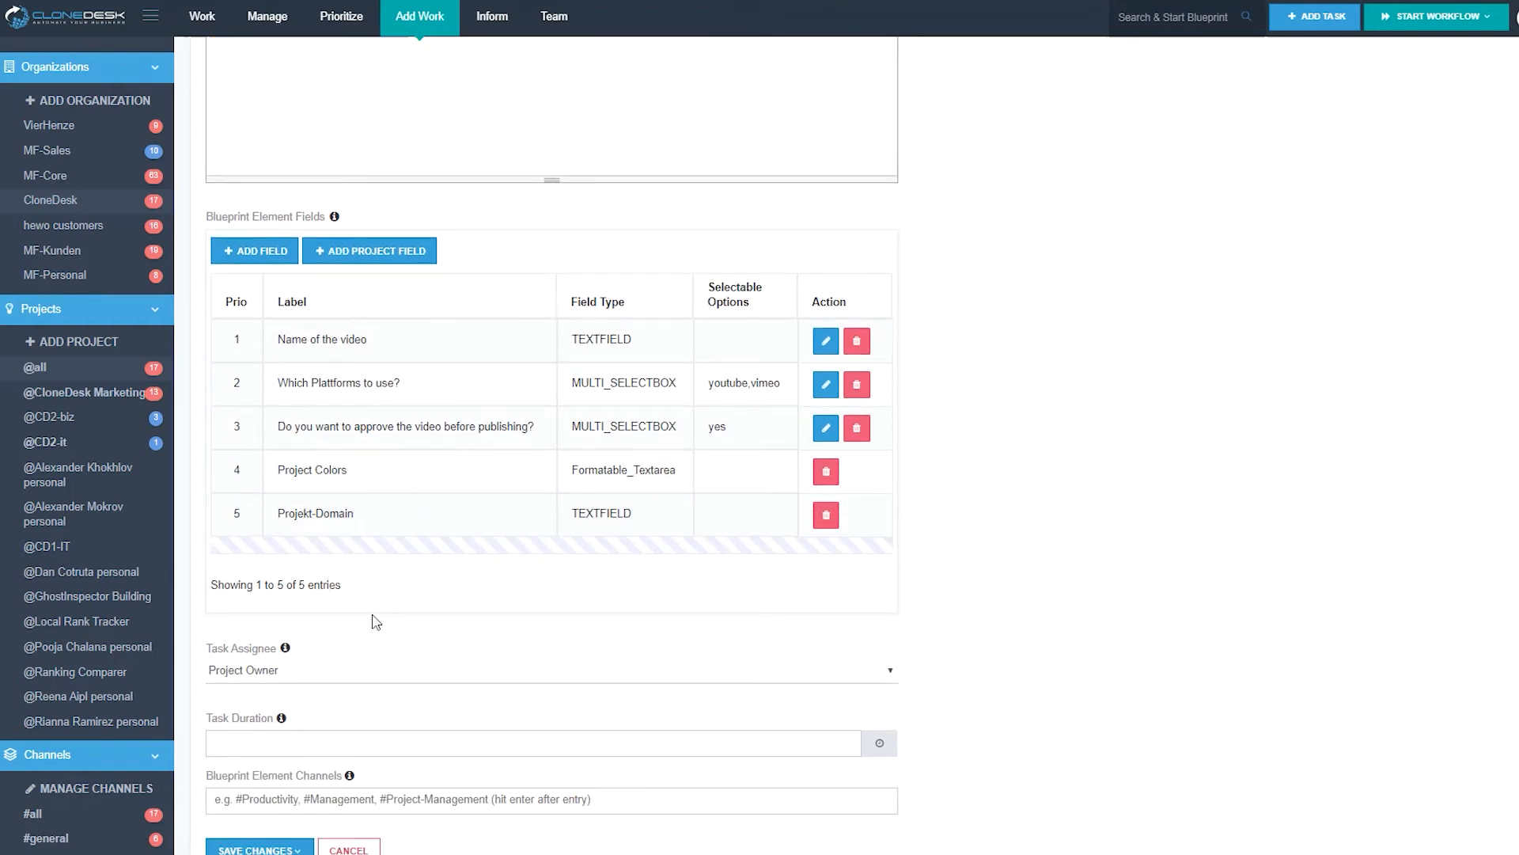
left_click(273, 669)
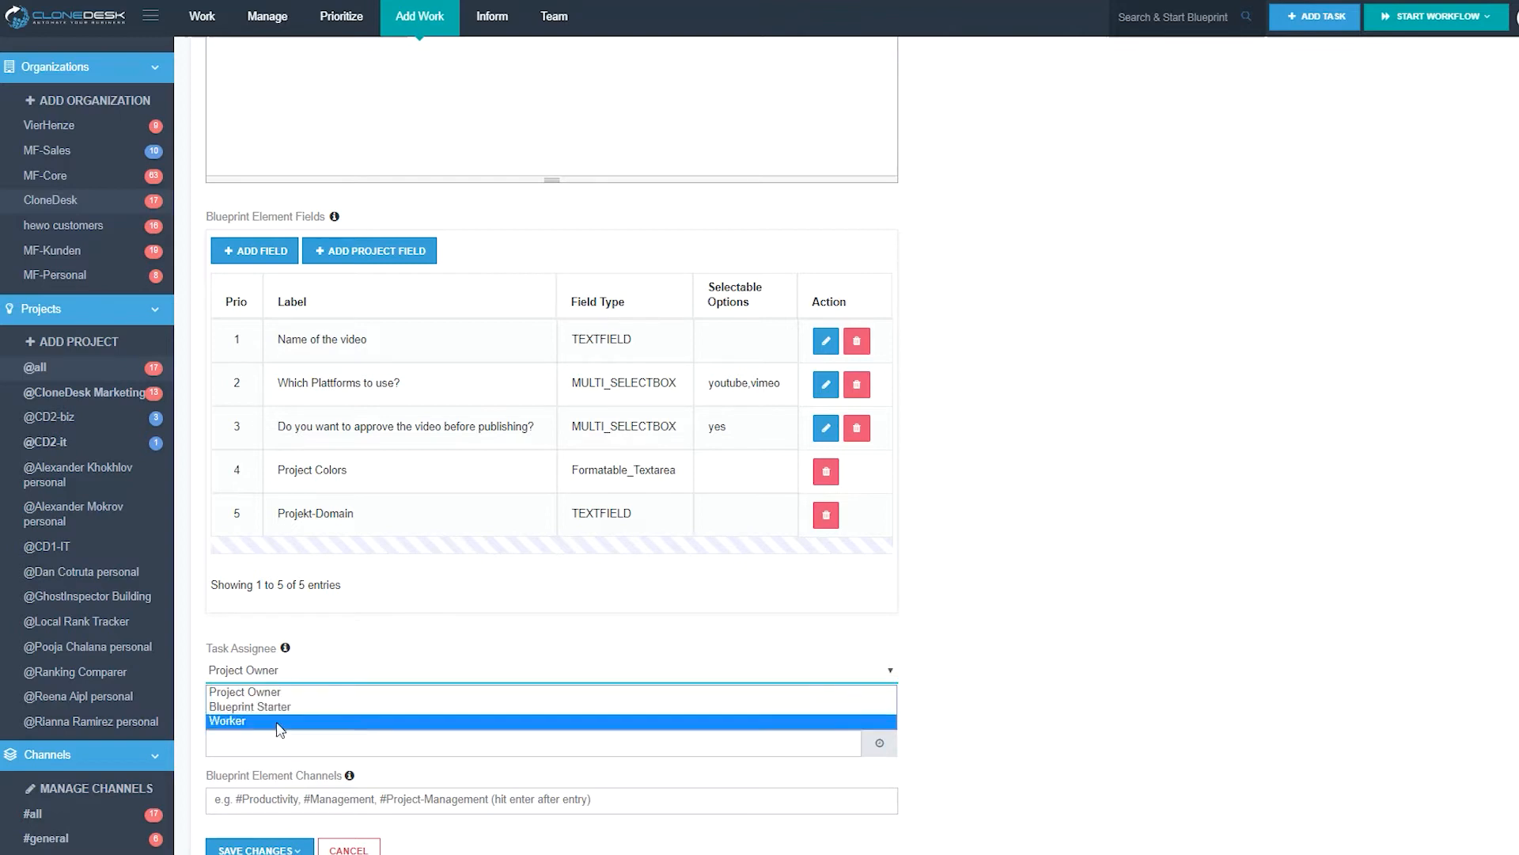
left_click(286, 708)
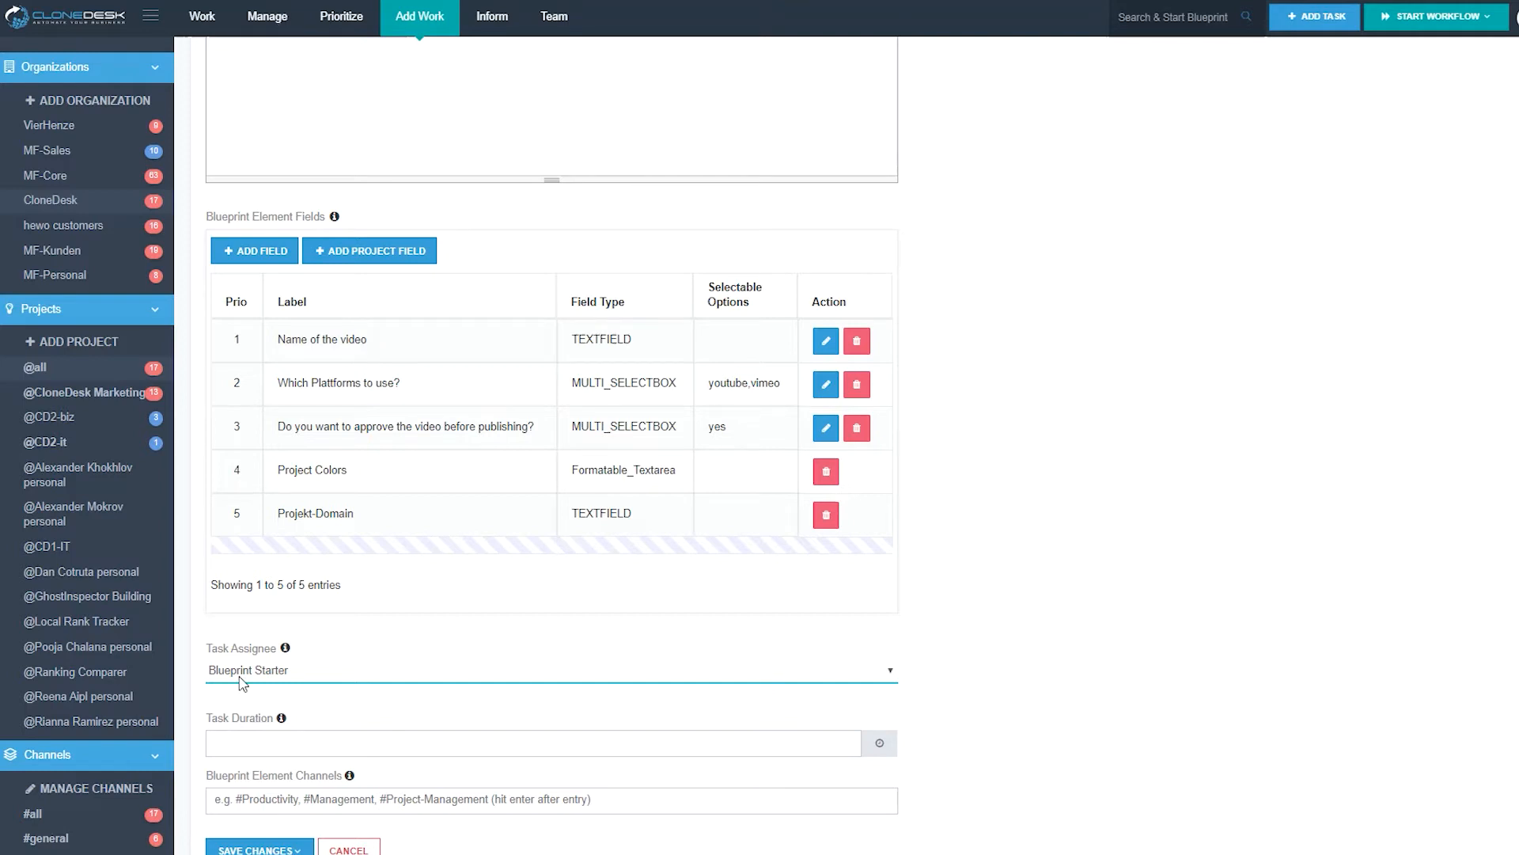
left_click(358, 639)
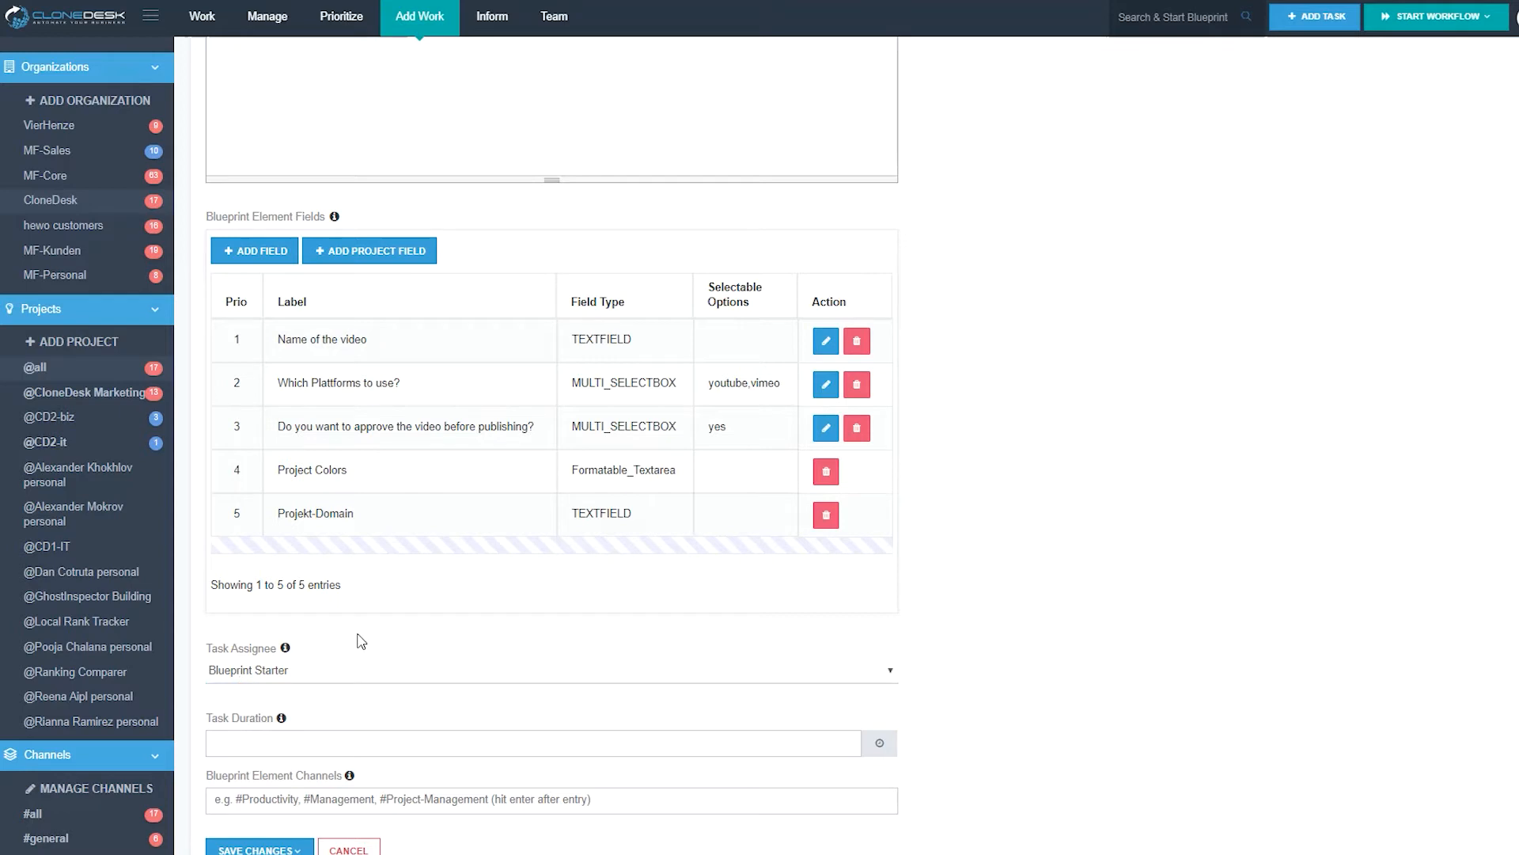
left_click(283, 681)
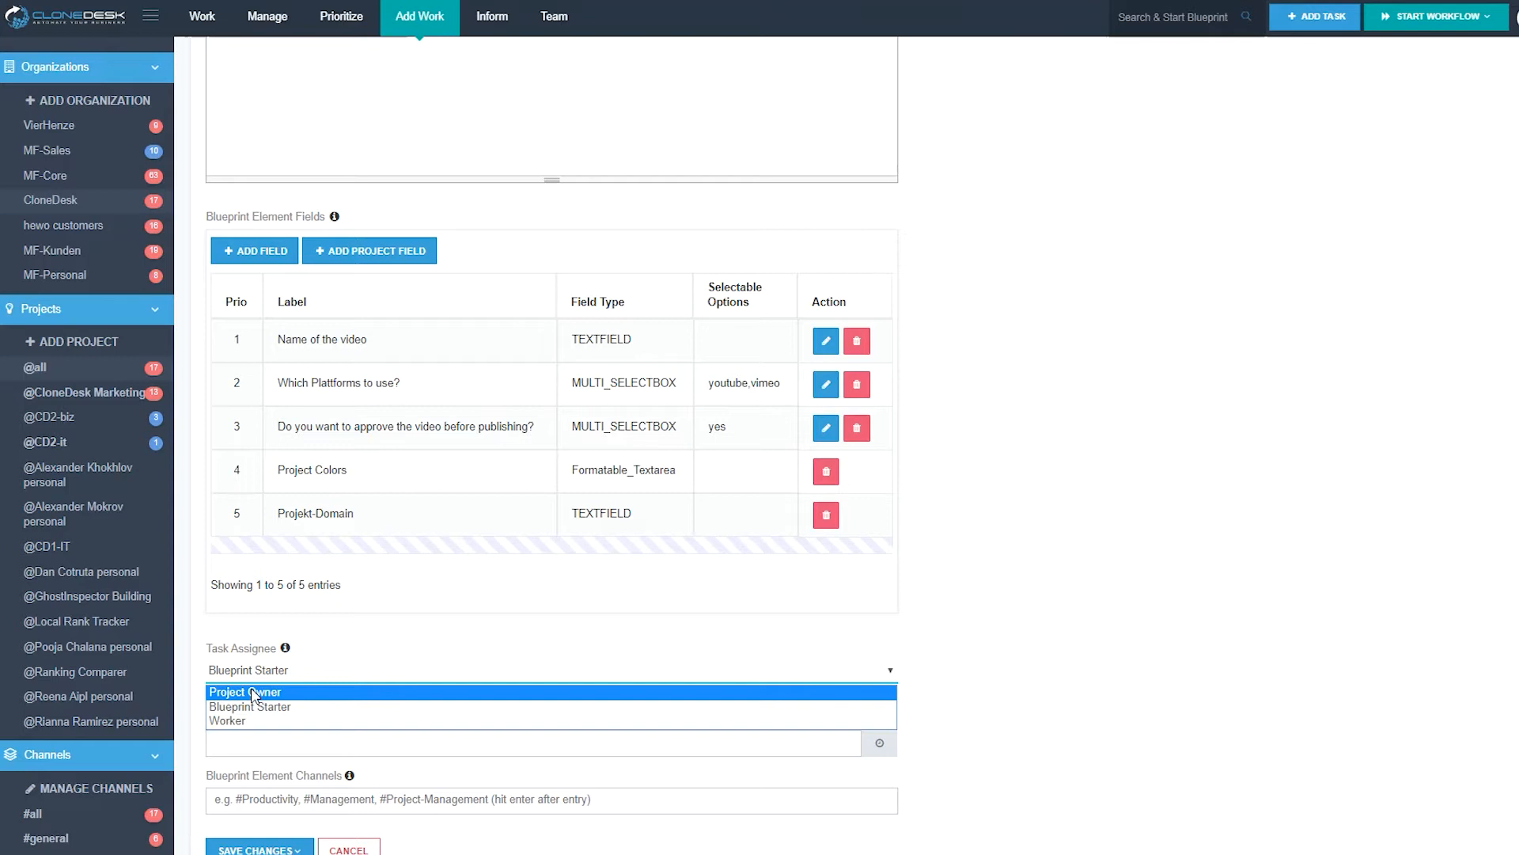
left_click(363, 643)
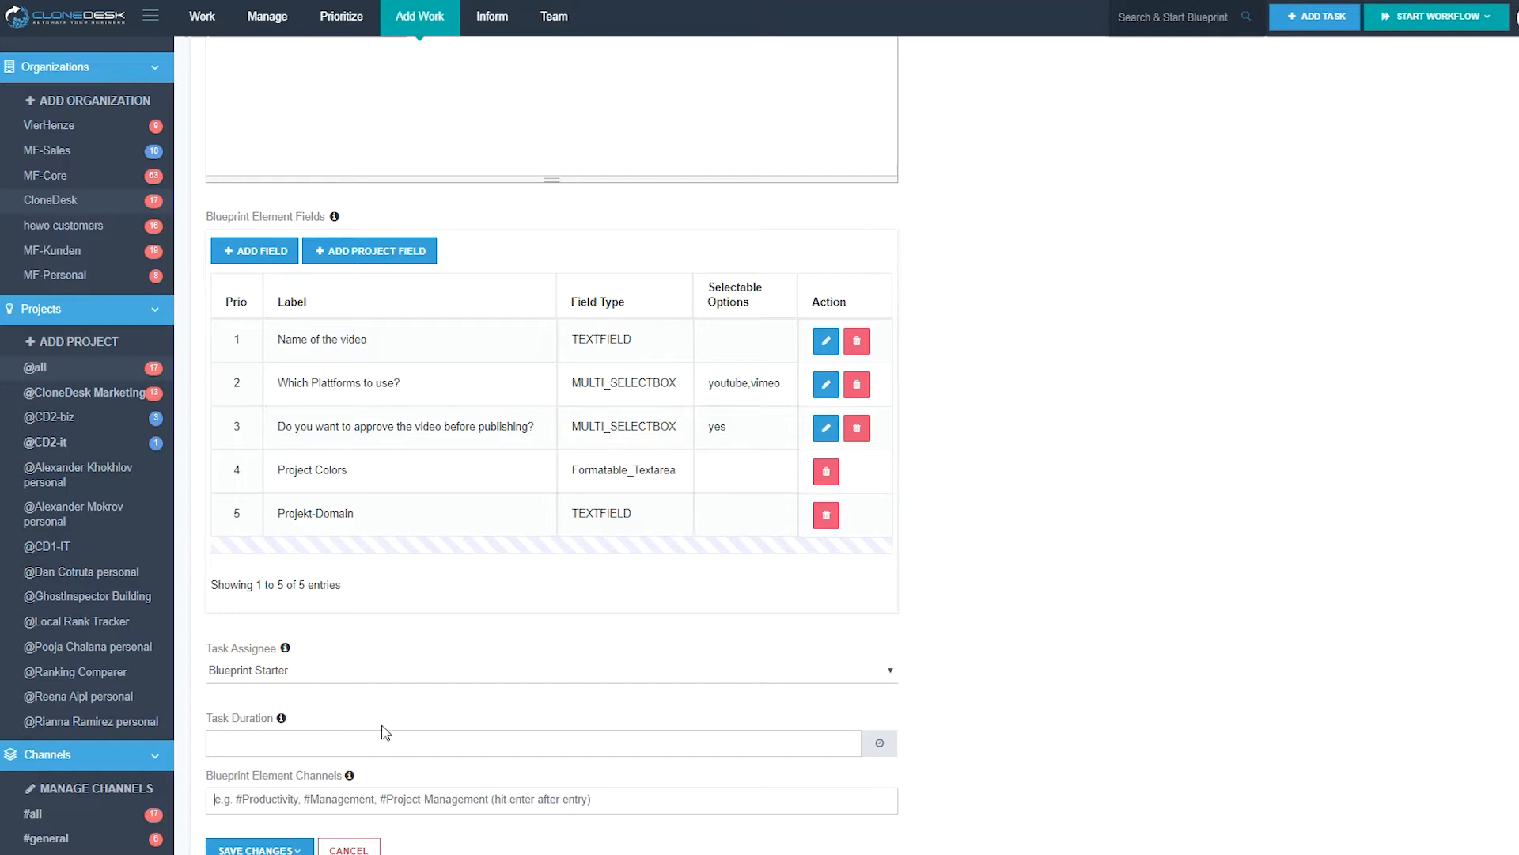
Assign the existing channels "specification" and "video" to the blueprint element.
type("speci")
key("Down")
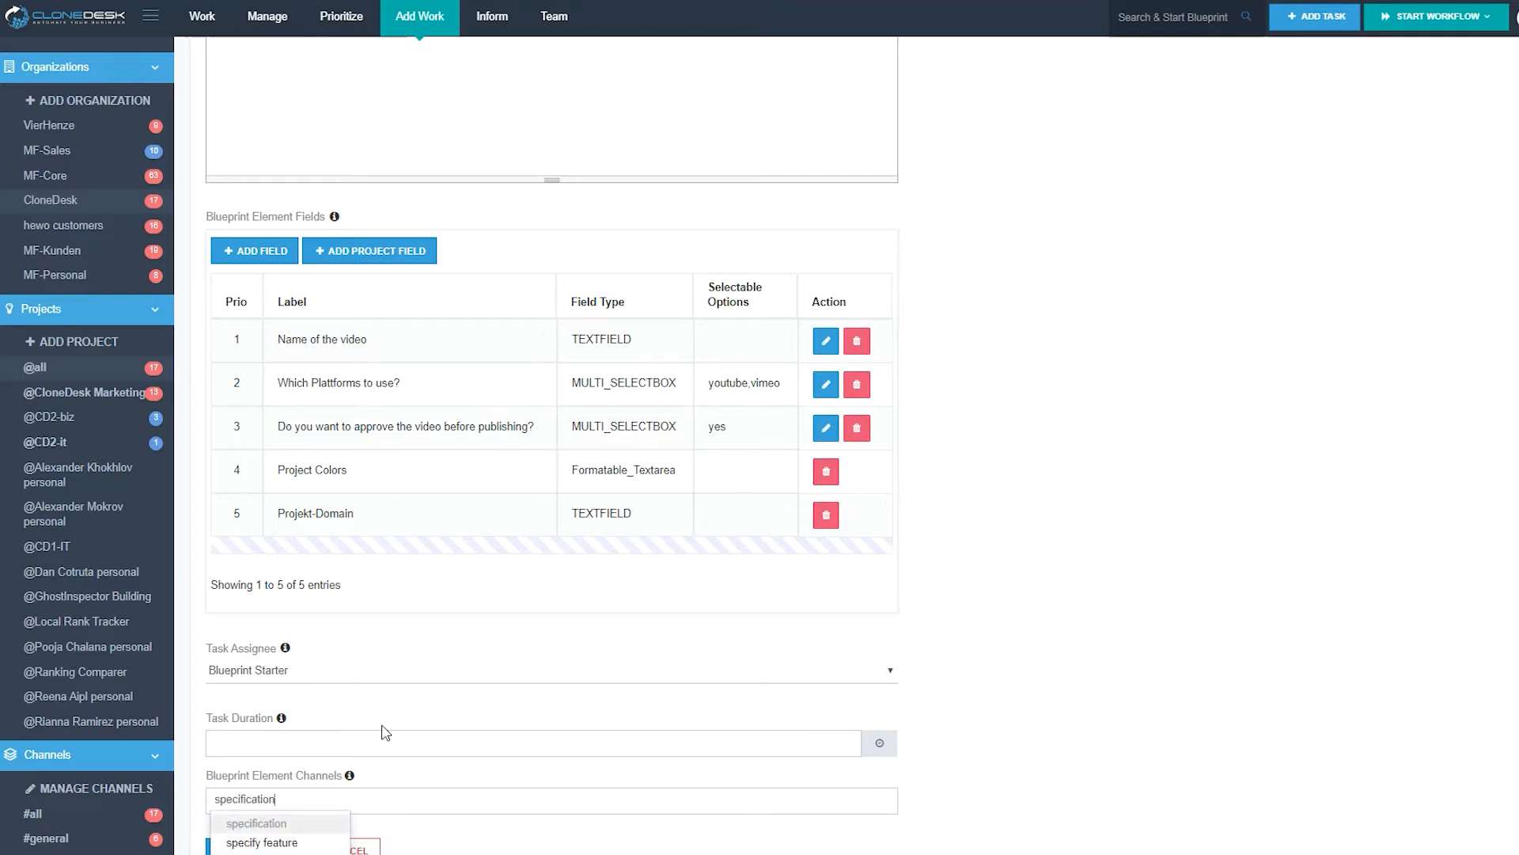
key("Return")
type("vide")
key("Down")
key("Down")
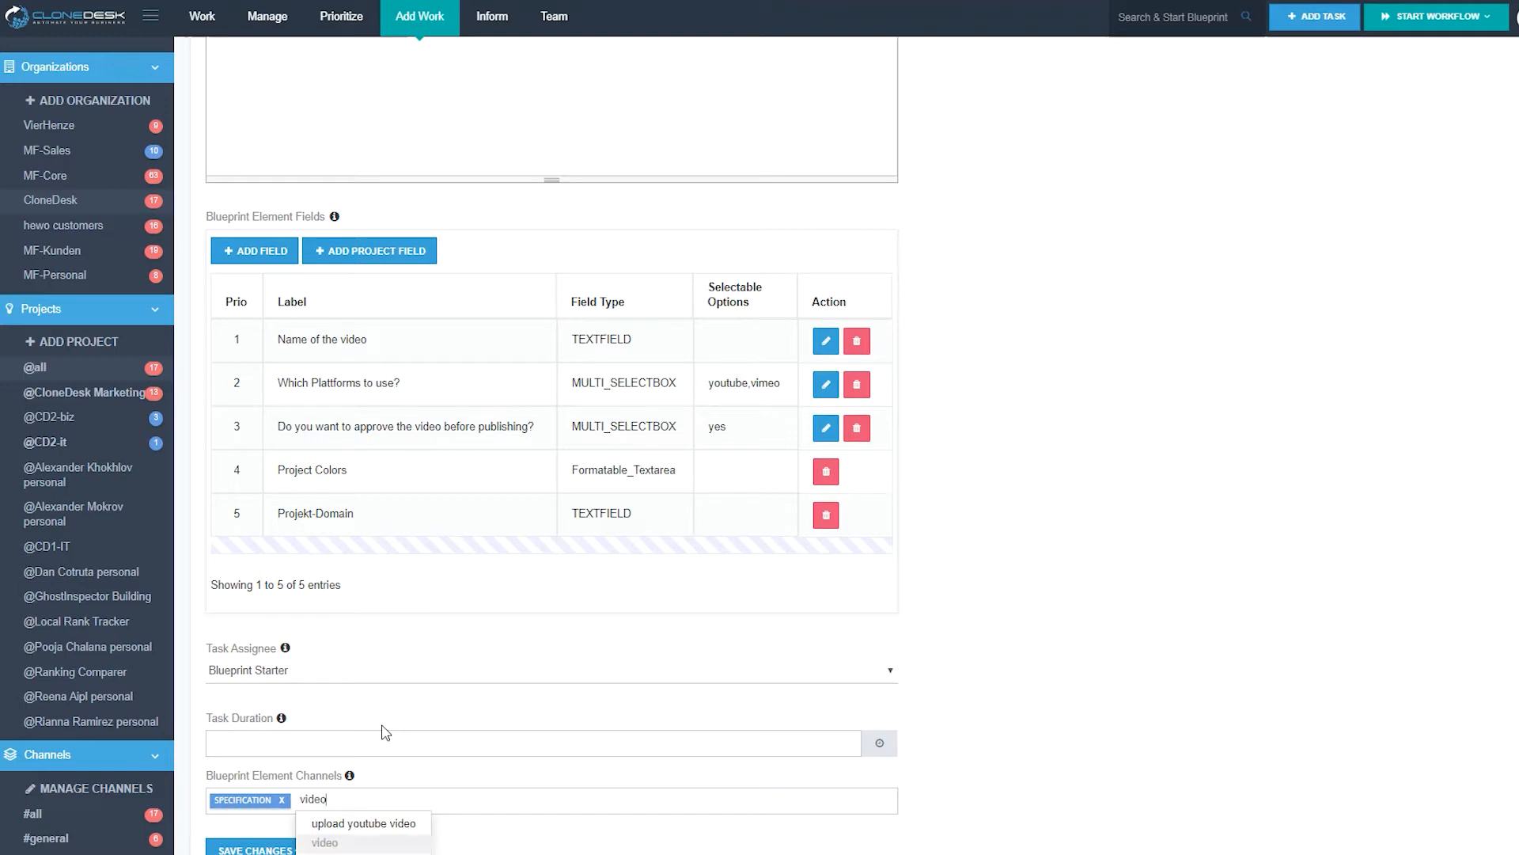
key("Return")
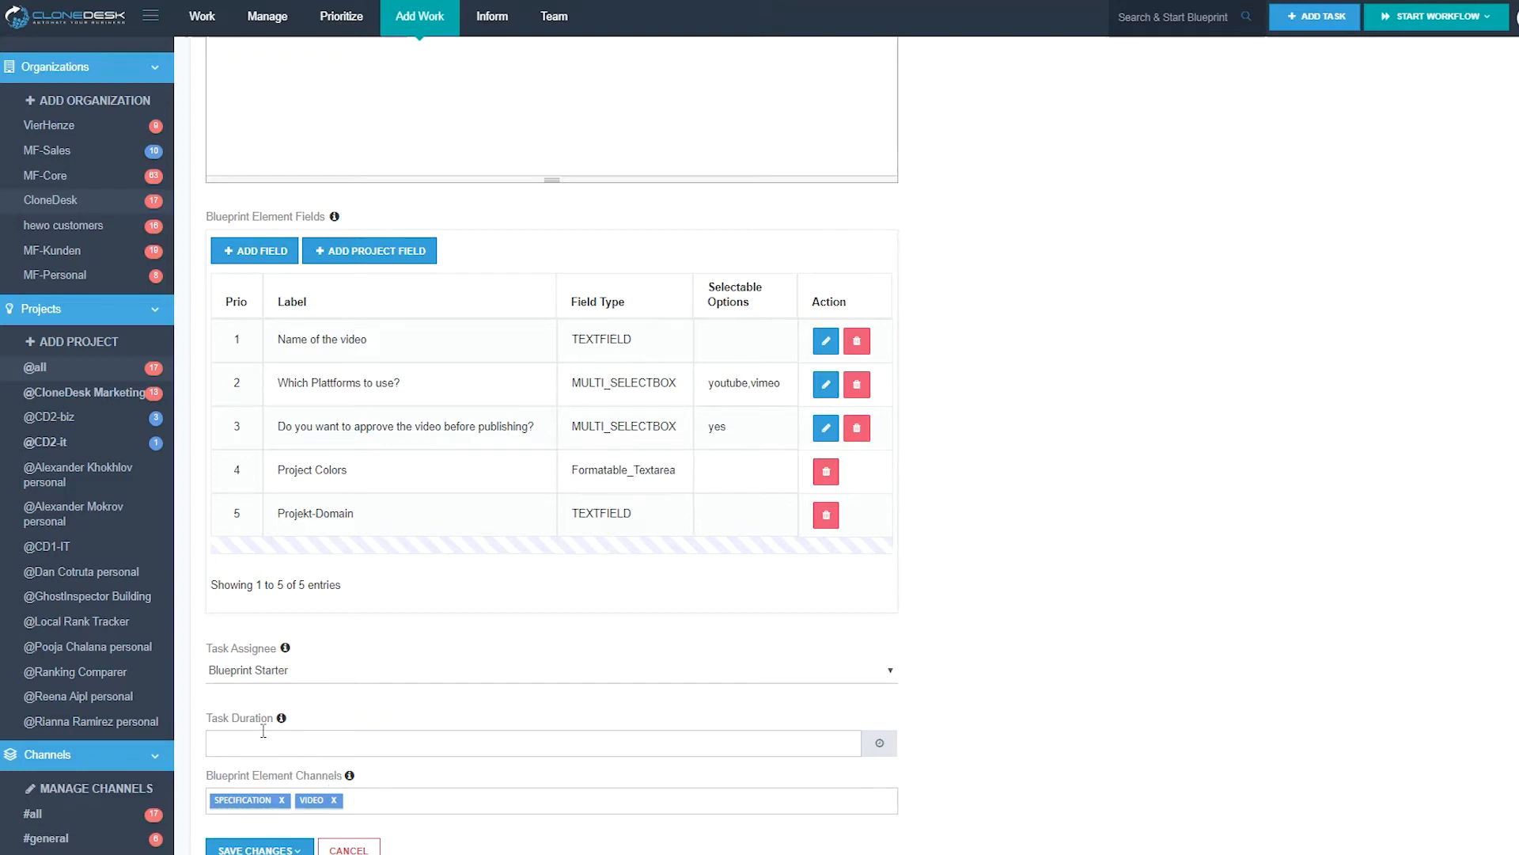
Save the element with a return to the overview and start another Task element in the blueprint.
scroll(264, 730, "down", 1)
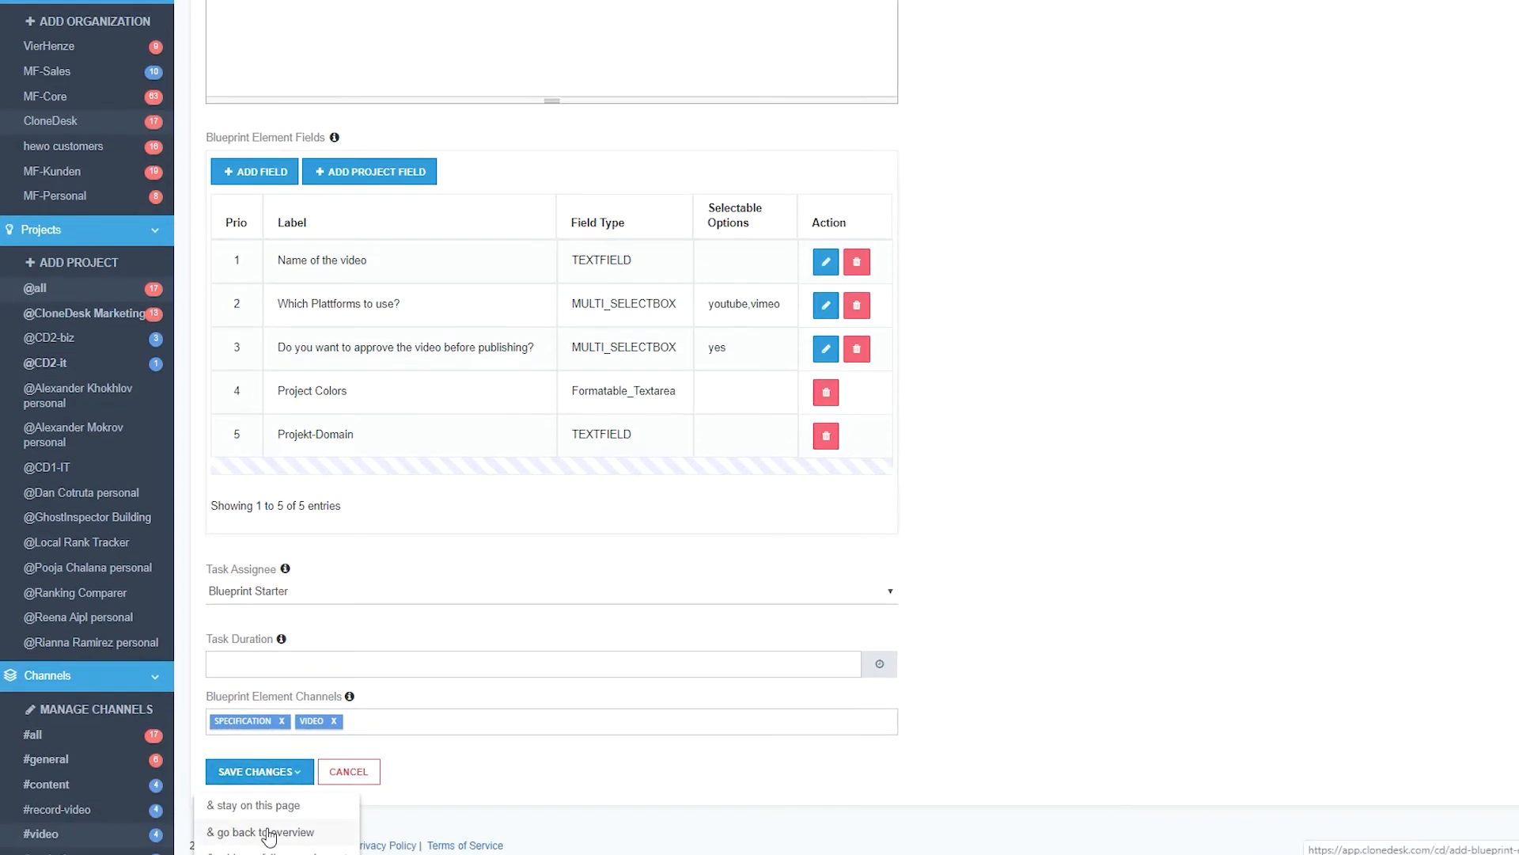
left_click(268, 833)
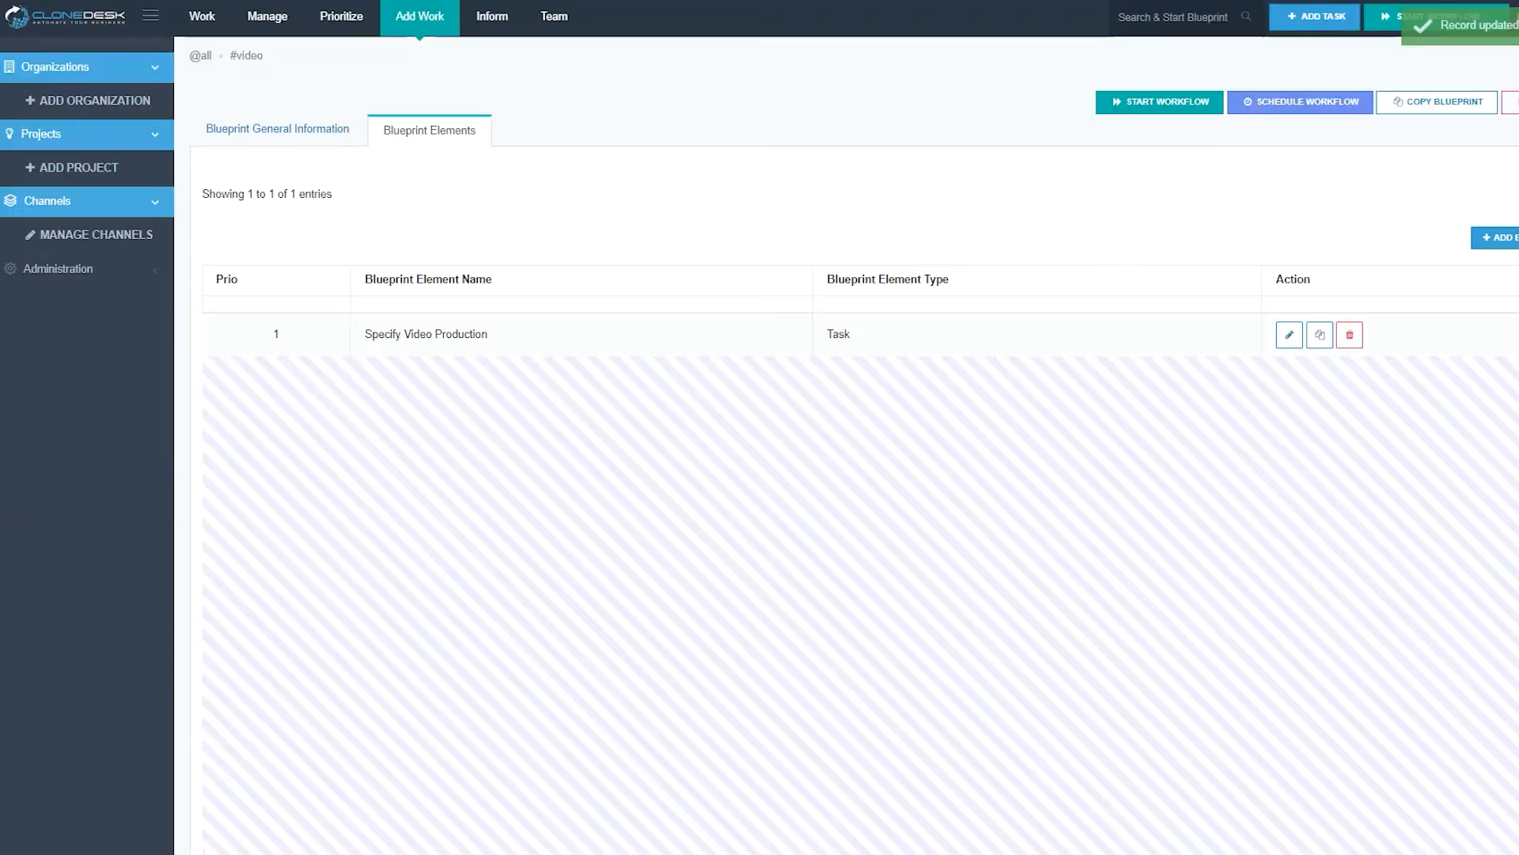
mouse_move(375, 340)
left_mouse_down()
mouse_move(504, 330)
mouse_move(346, 326)
mouse_move(391, 329)
left_mouse_up()
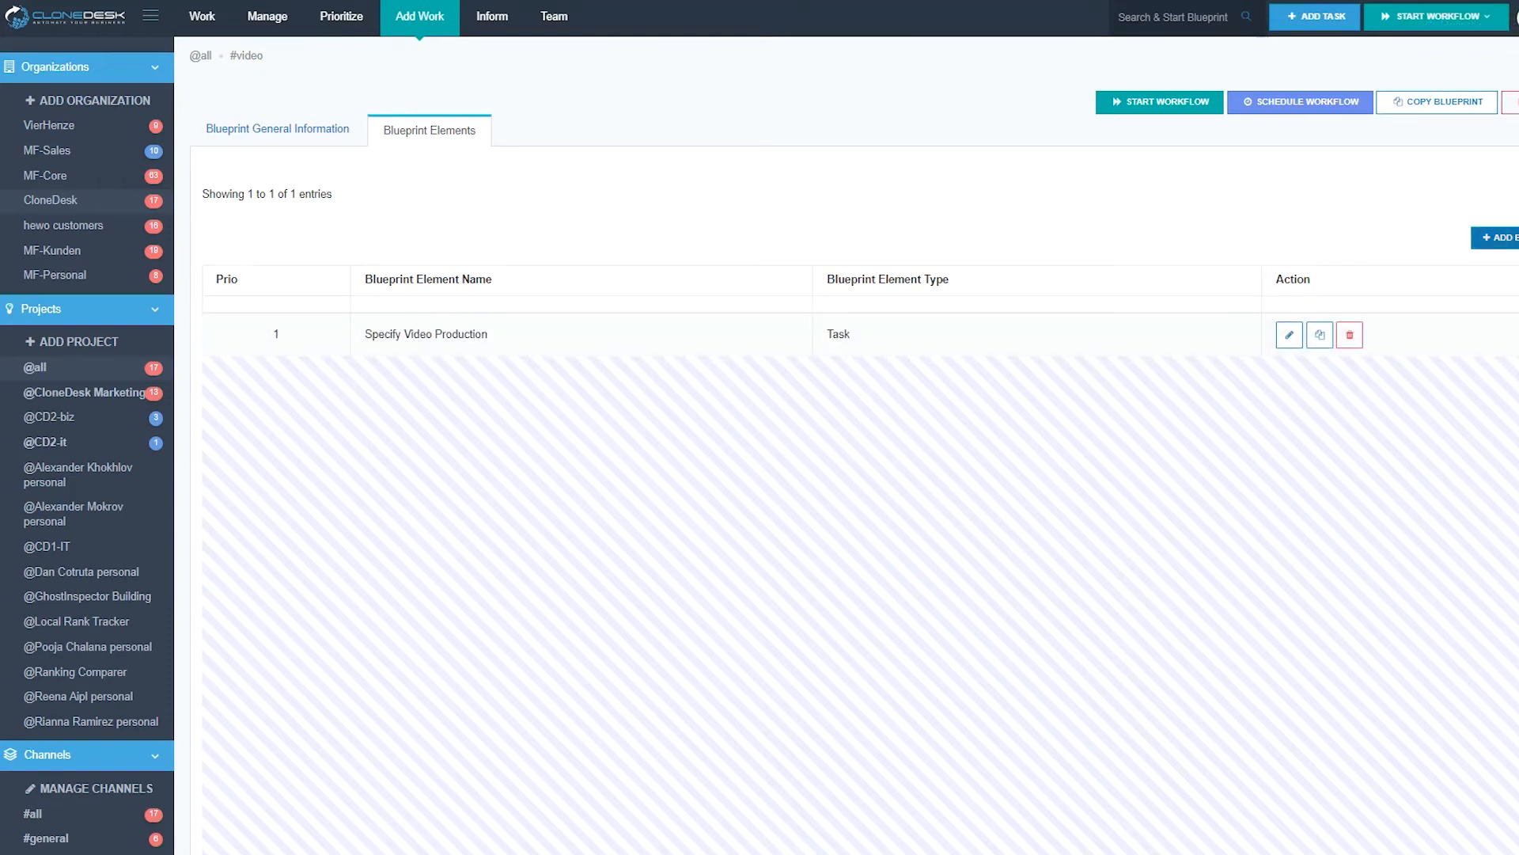
left_click(1289, 336)
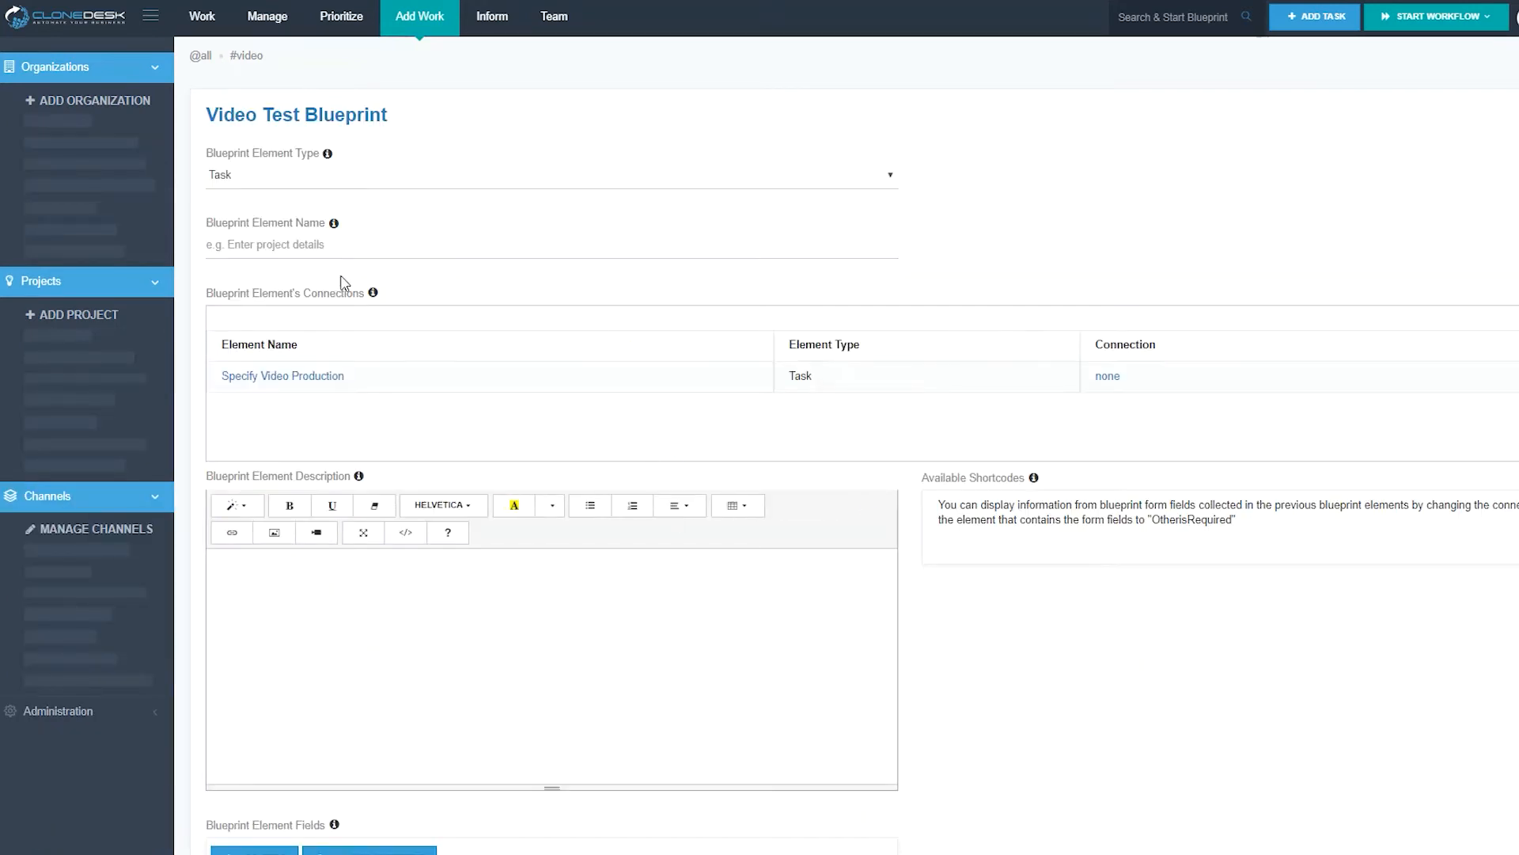
left_click(261, 243)
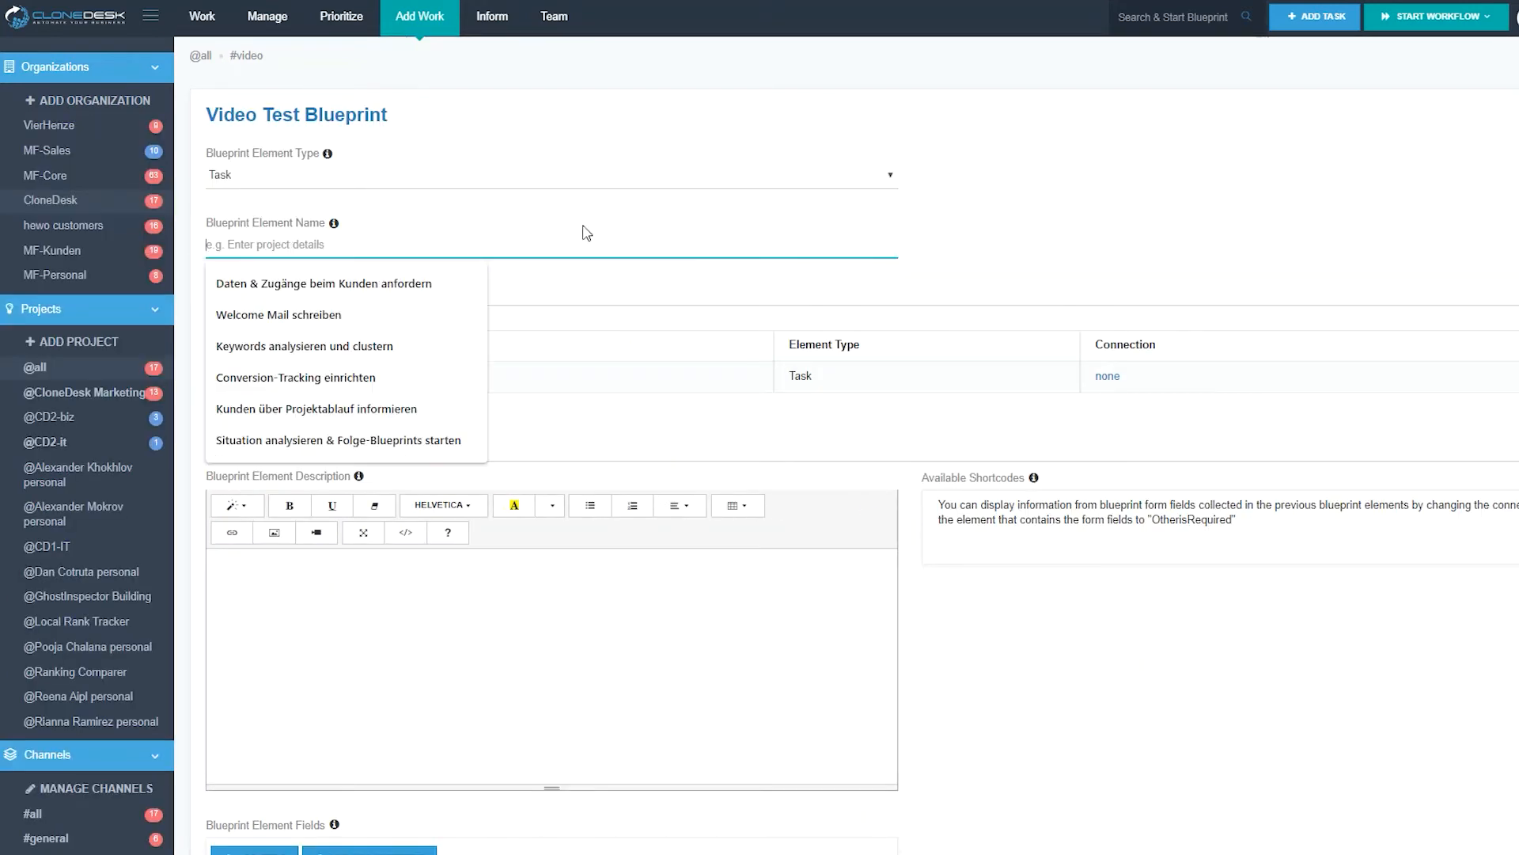
type("Produce the")
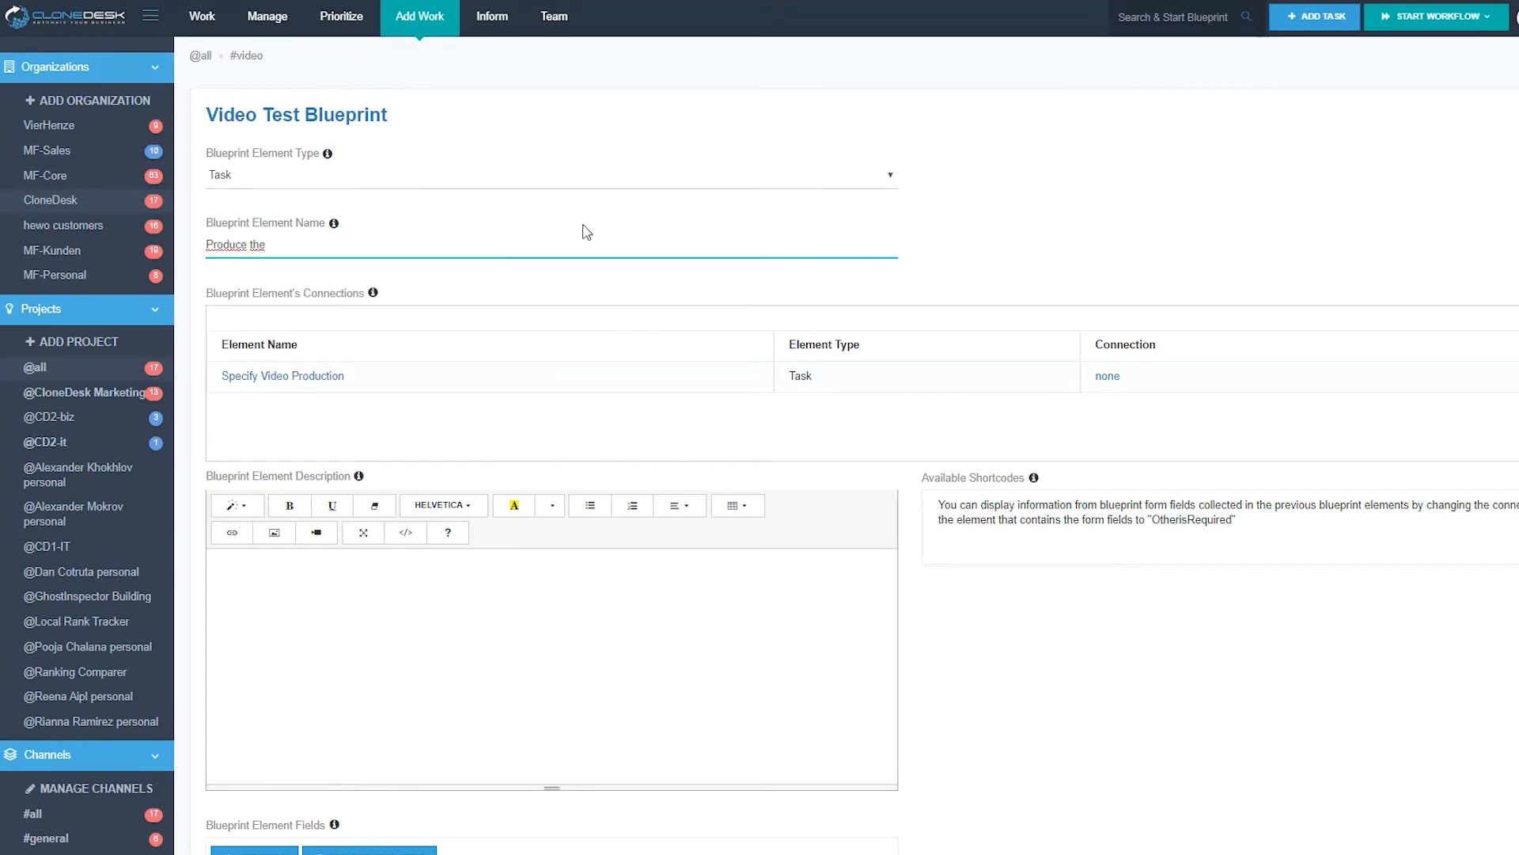
key("BackSpace")
key("BackSpace")
key("BackSpace")
key("BackSpace")
key("BackSpace")
key("BackSpace")
key("BackSpace")
key("BackSpace")
key("BackSpace")
key("BackSpace")
key("BackSpace")
Name the new element "Write the video Script" and start an element field named "Link to the script".
type("Write the video Scri")
scroll(325, 533, "down", 3)
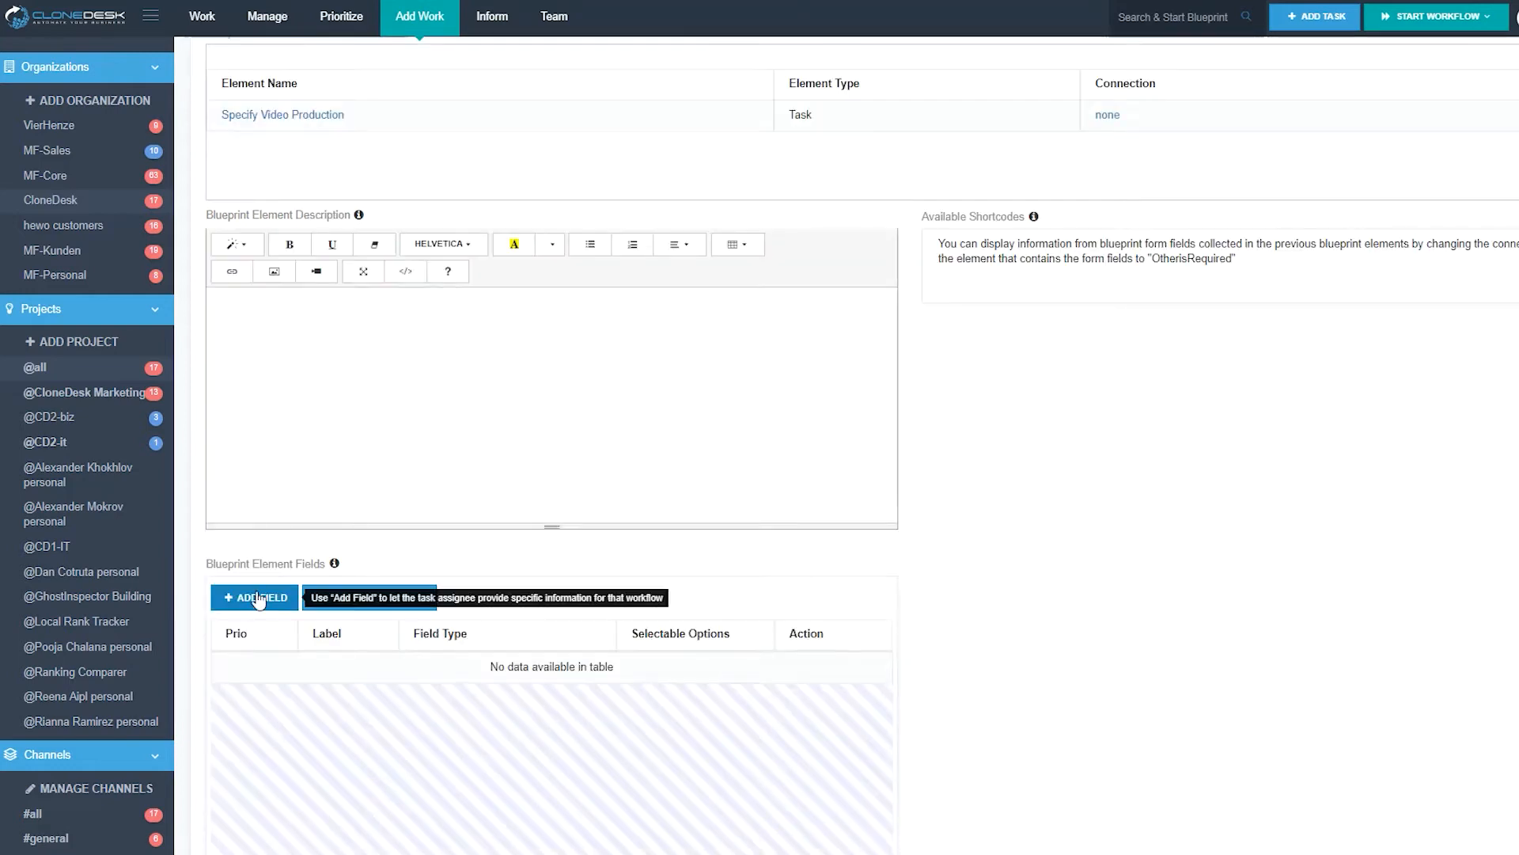
left_click(255, 596)
type("Link to the script")
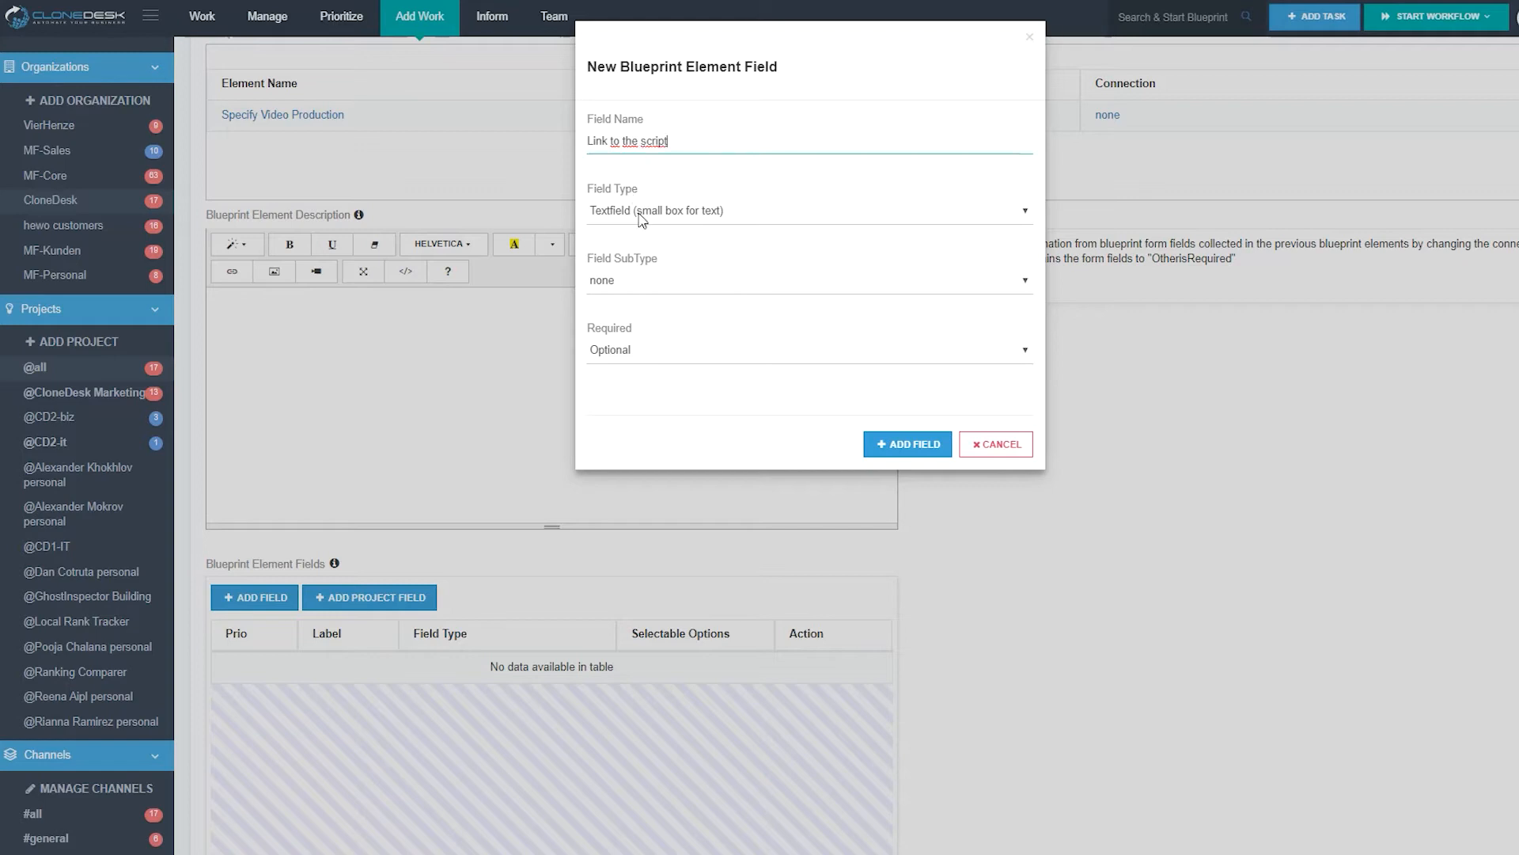
Give the script link field the url subtype, make it required, and add it to the element.
left_click(631, 281)
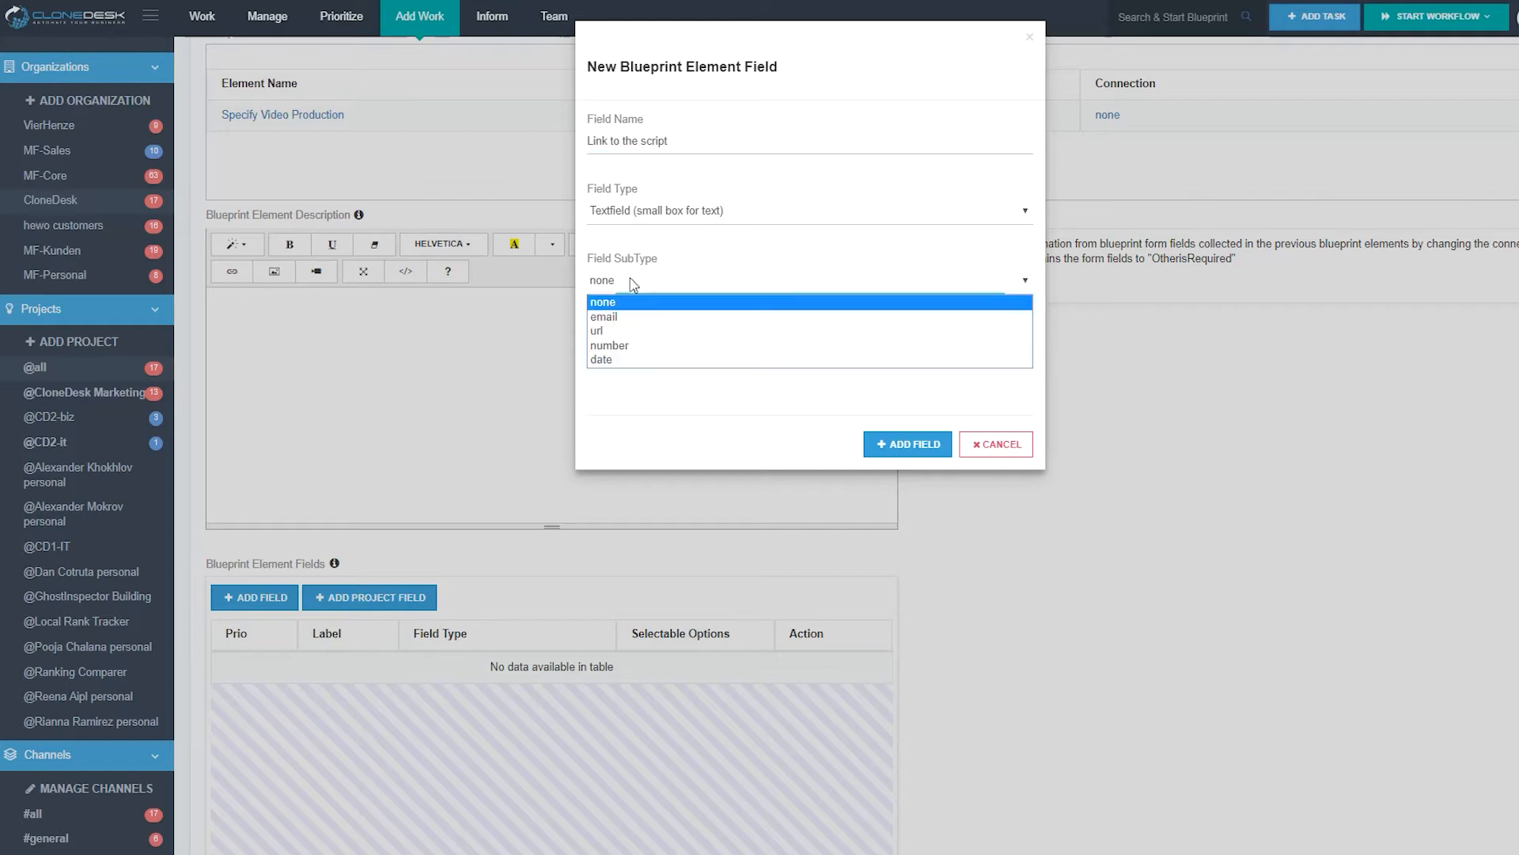
left_click(625, 342)
left_click(637, 349)
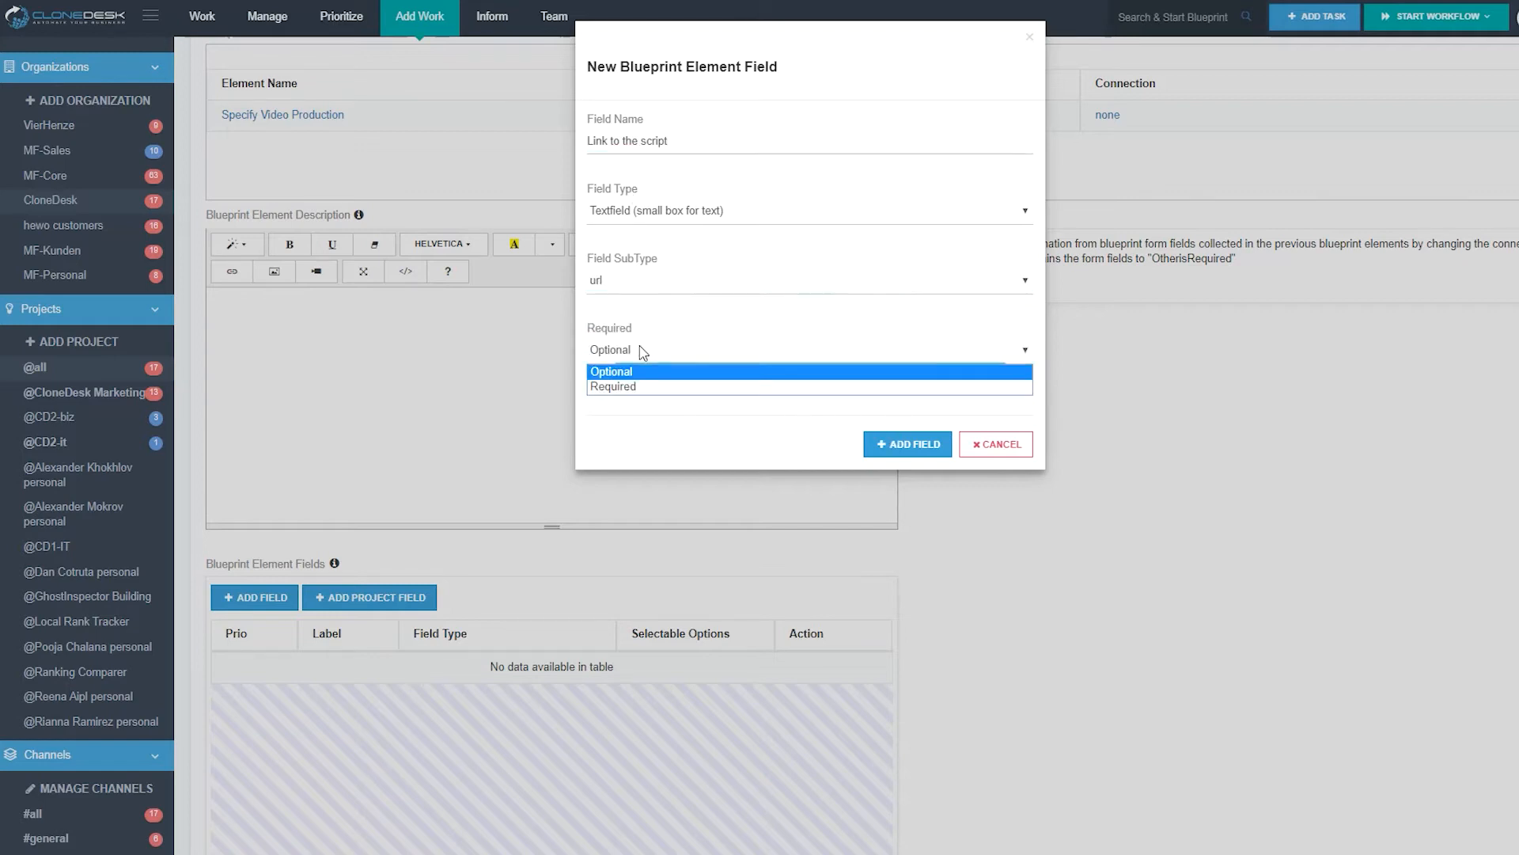
left_click(631, 388)
left_click(908, 444)
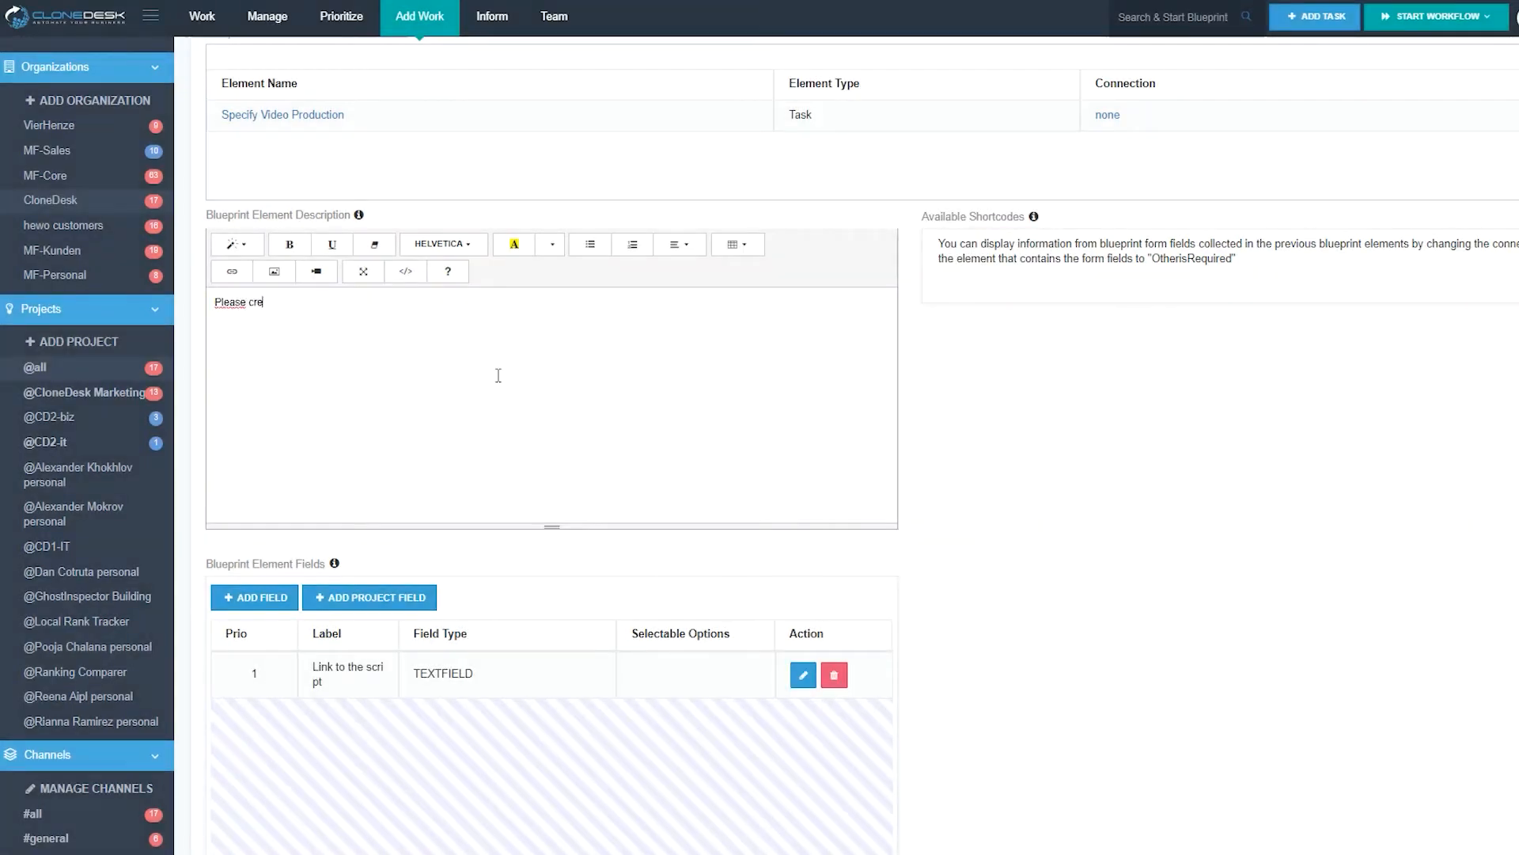
Enter the element description "Please create a video" and set the task assignee to Worker.
type("te a video")
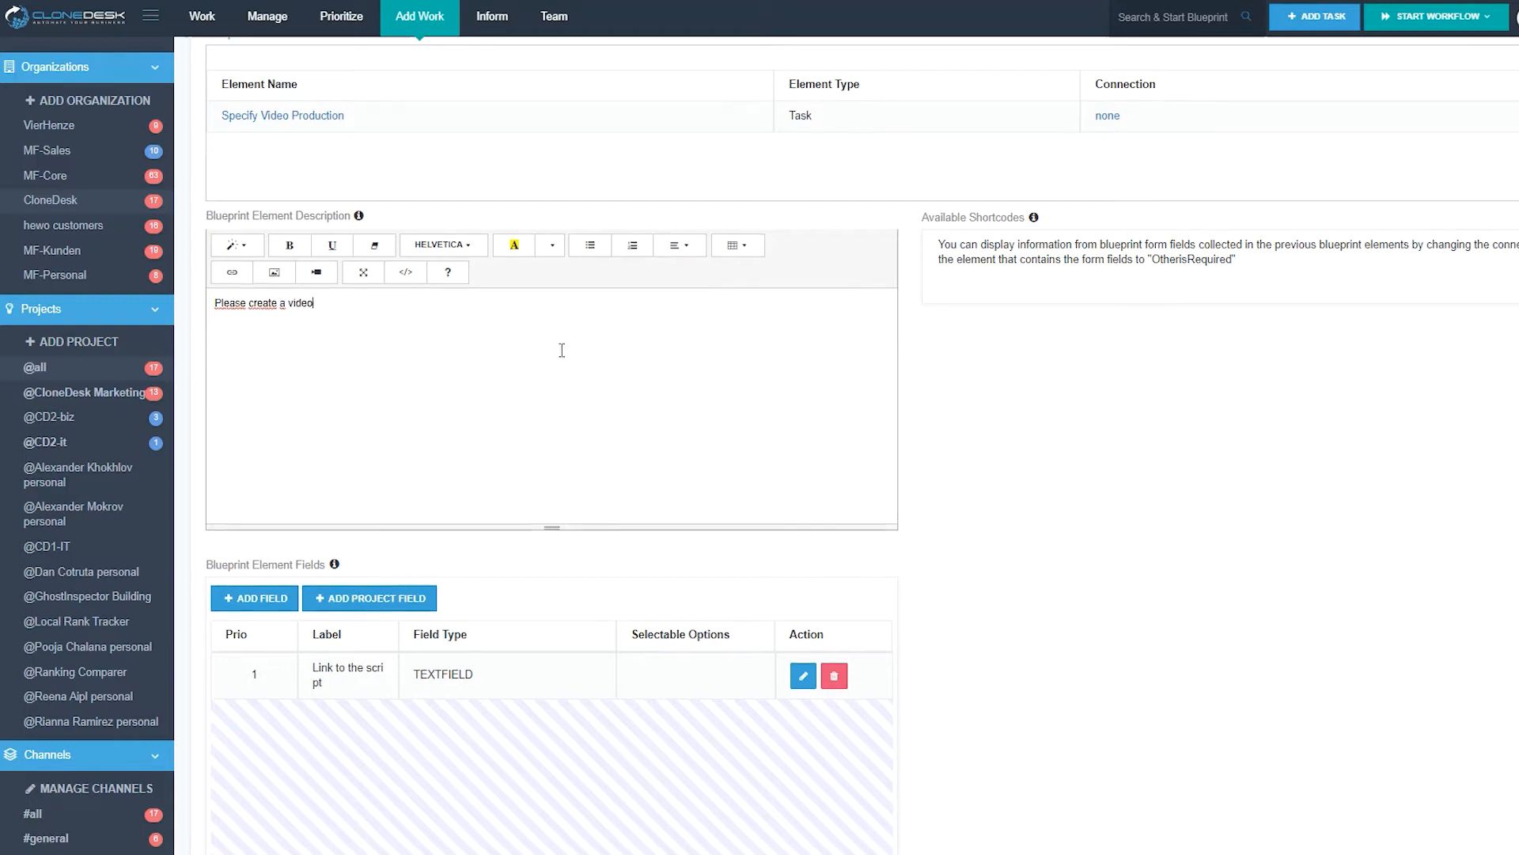
scroll(563, 346, "up", 1)
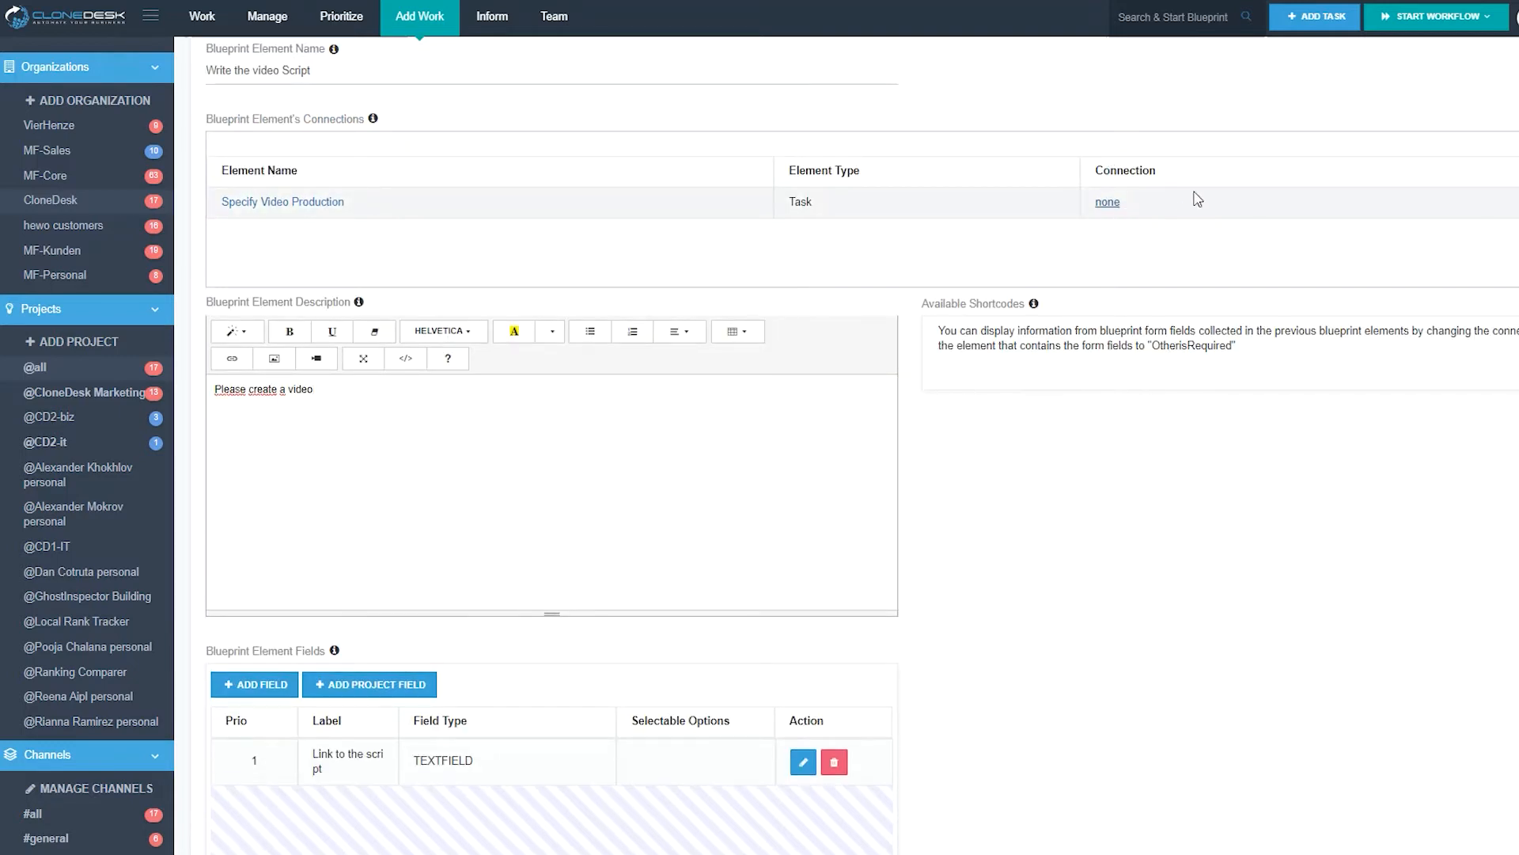
scroll(982, 360, "down", 5)
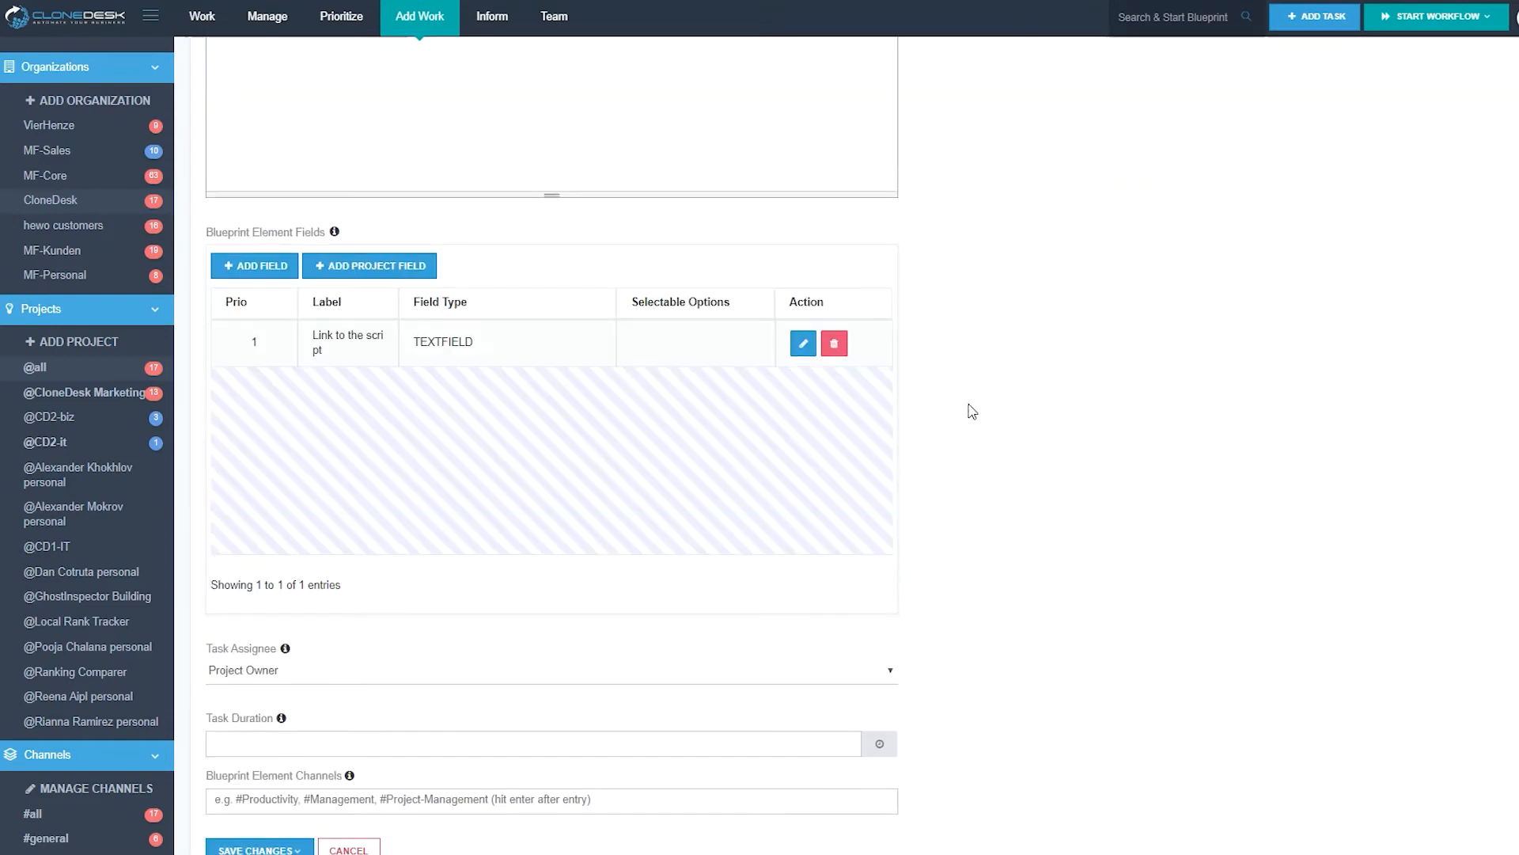
left_click(309, 670)
left_click(333, 719)
Add the channels "video", "video recording" and "record-video" to the script element and save it, staying on its page.
type("video")
key("Return")
type("video")
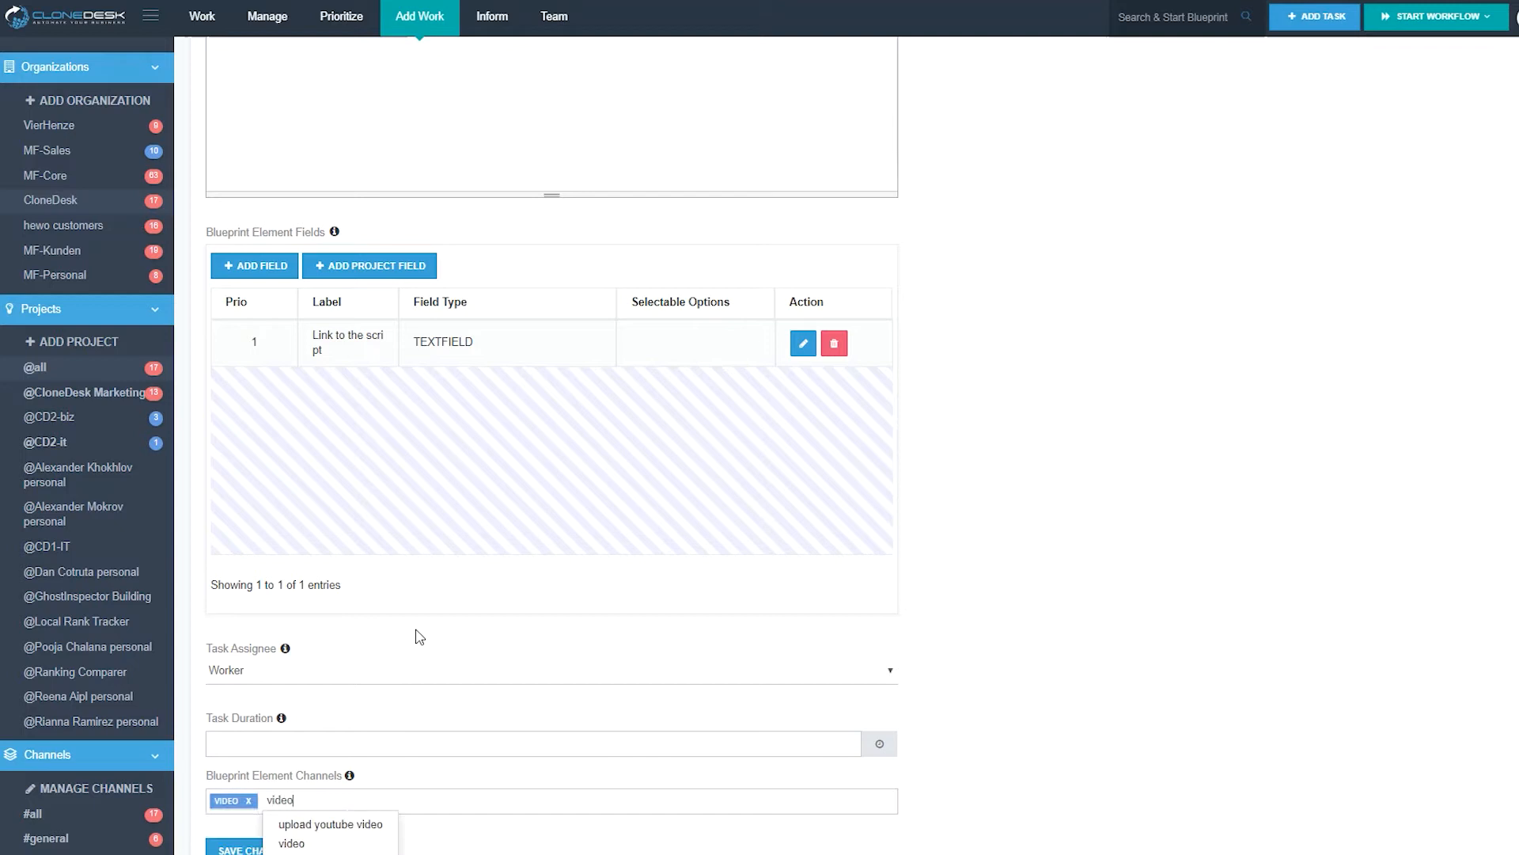
type(" recording")
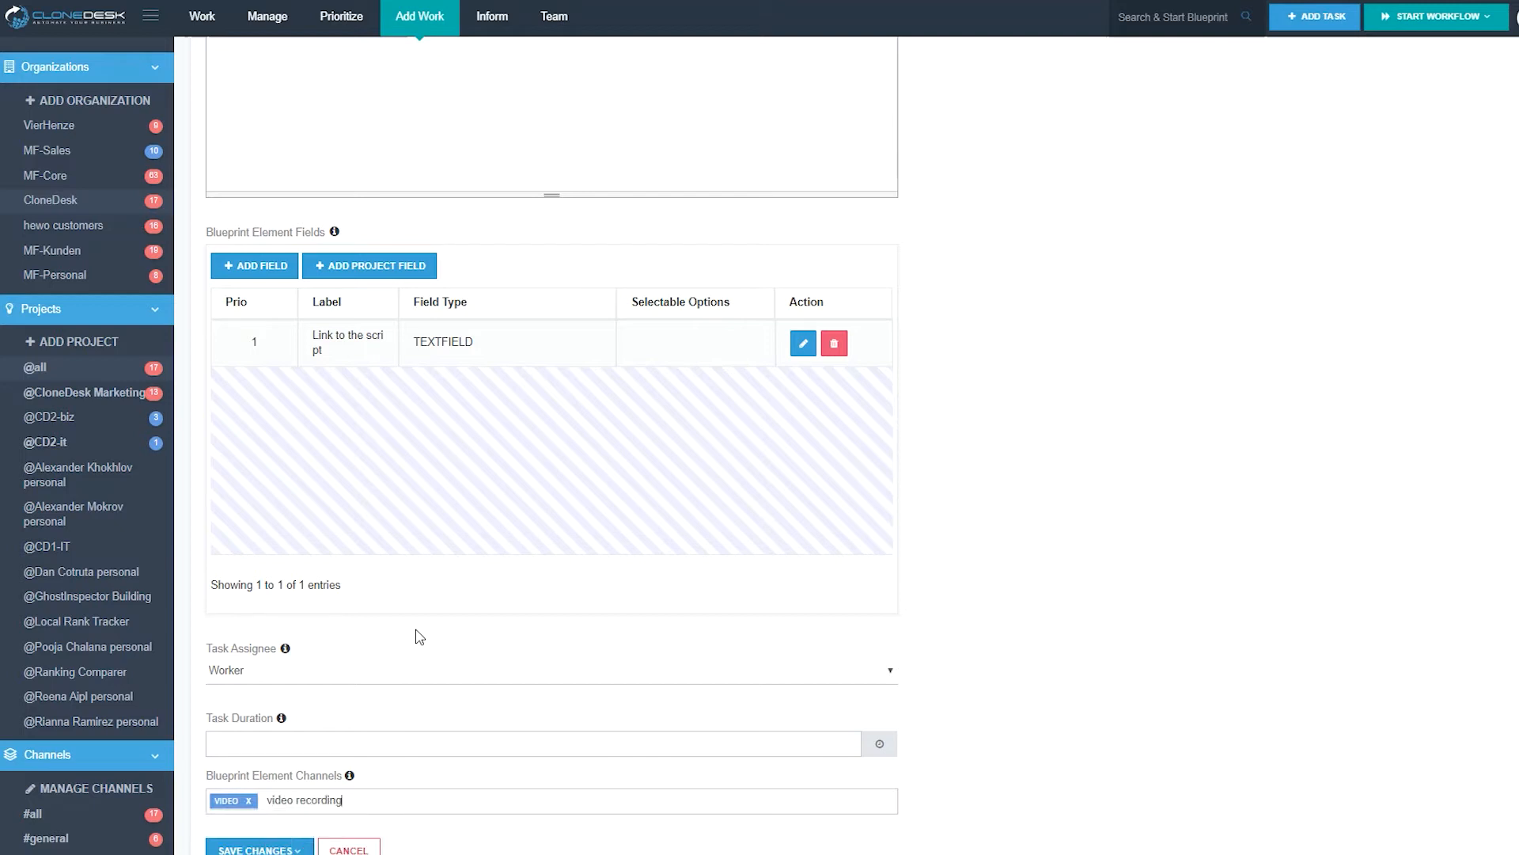
key("Return")
type("record-video")
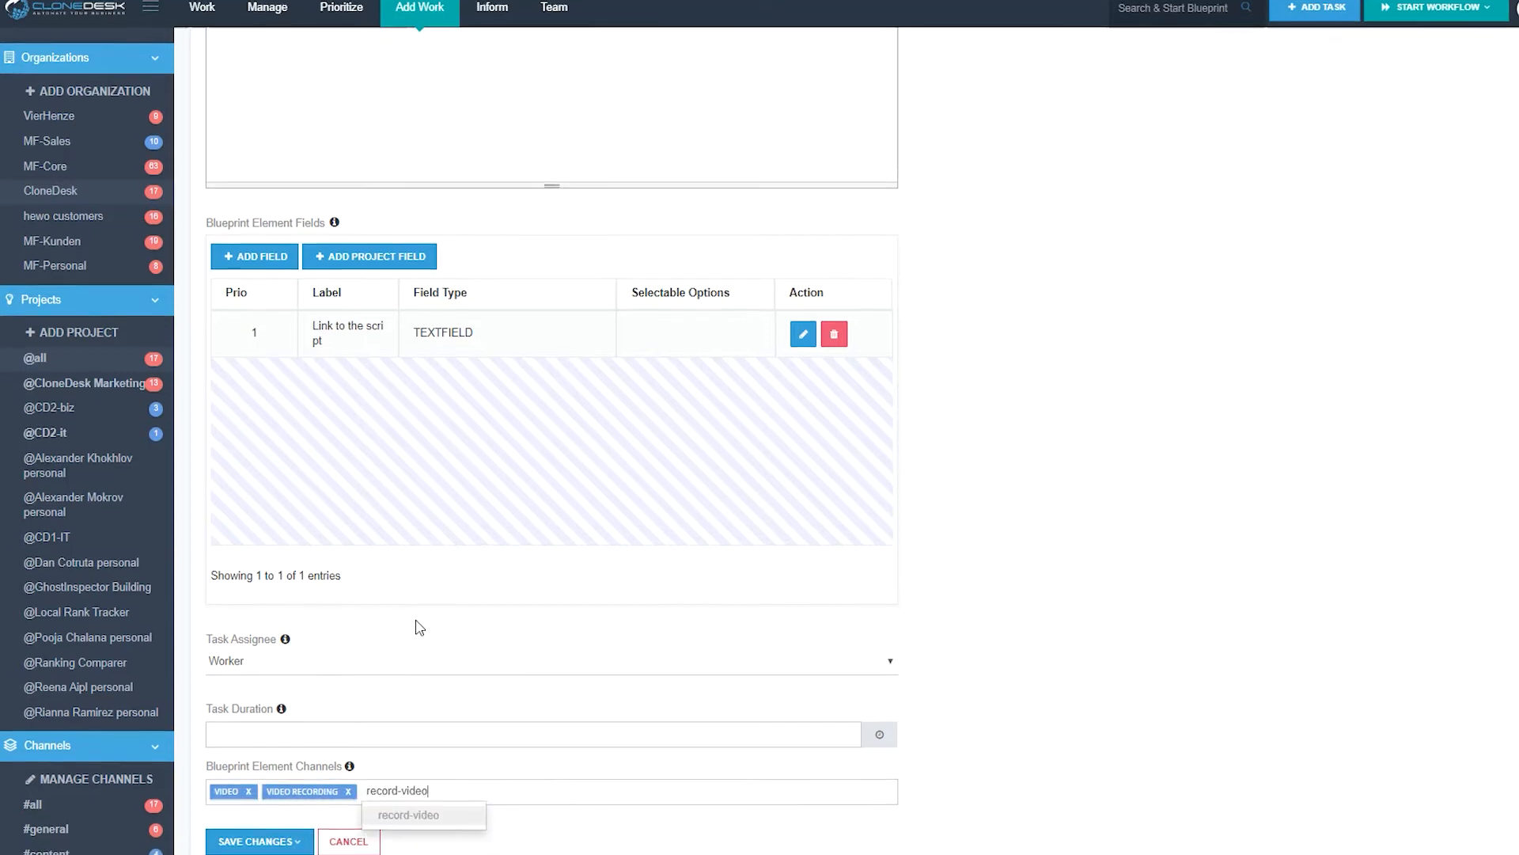
key("Return")
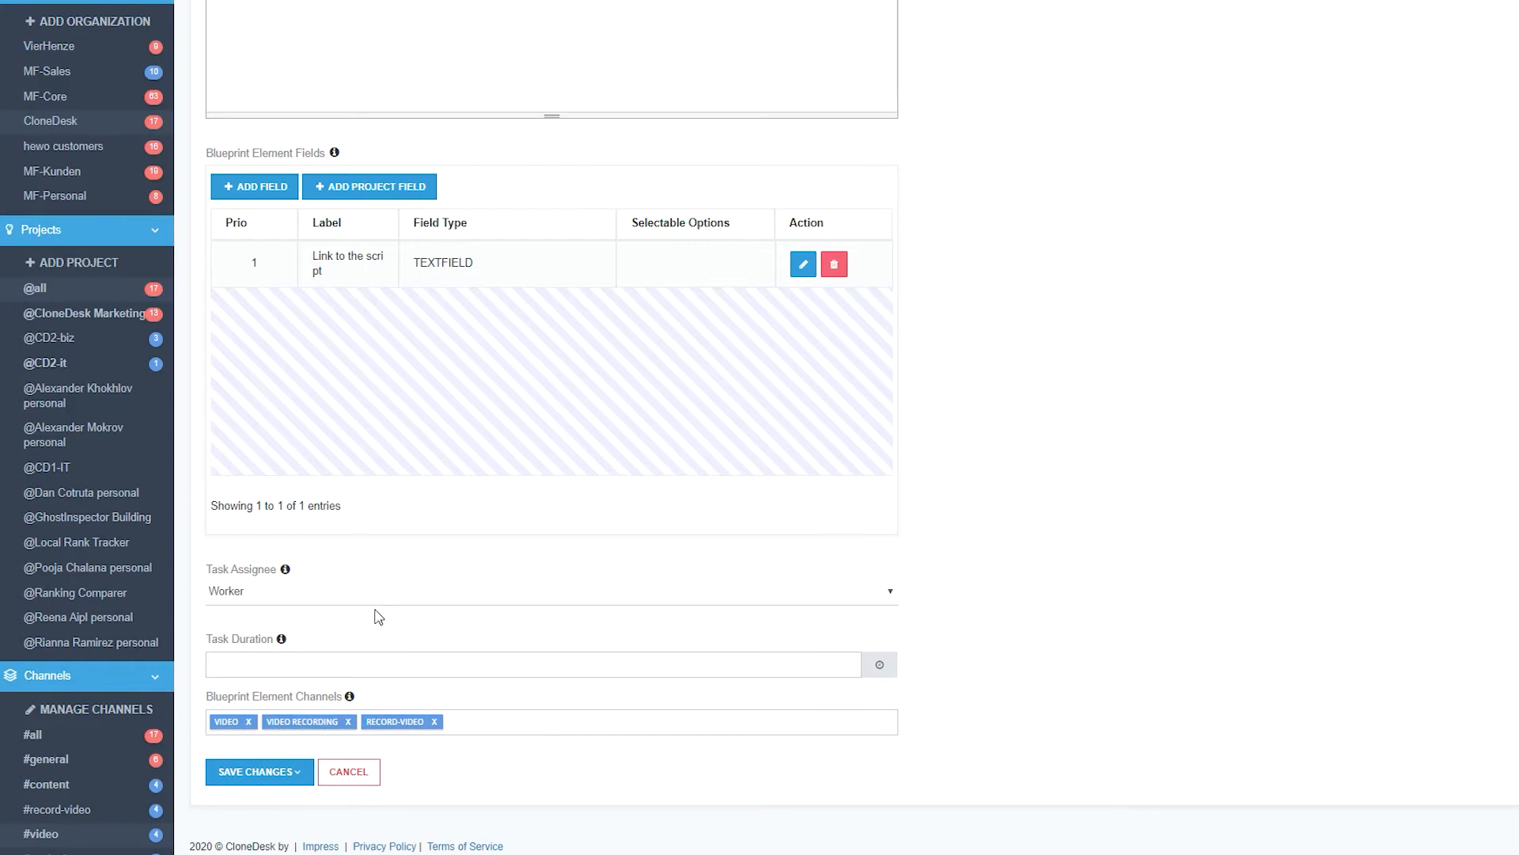
left_click(258, 771)
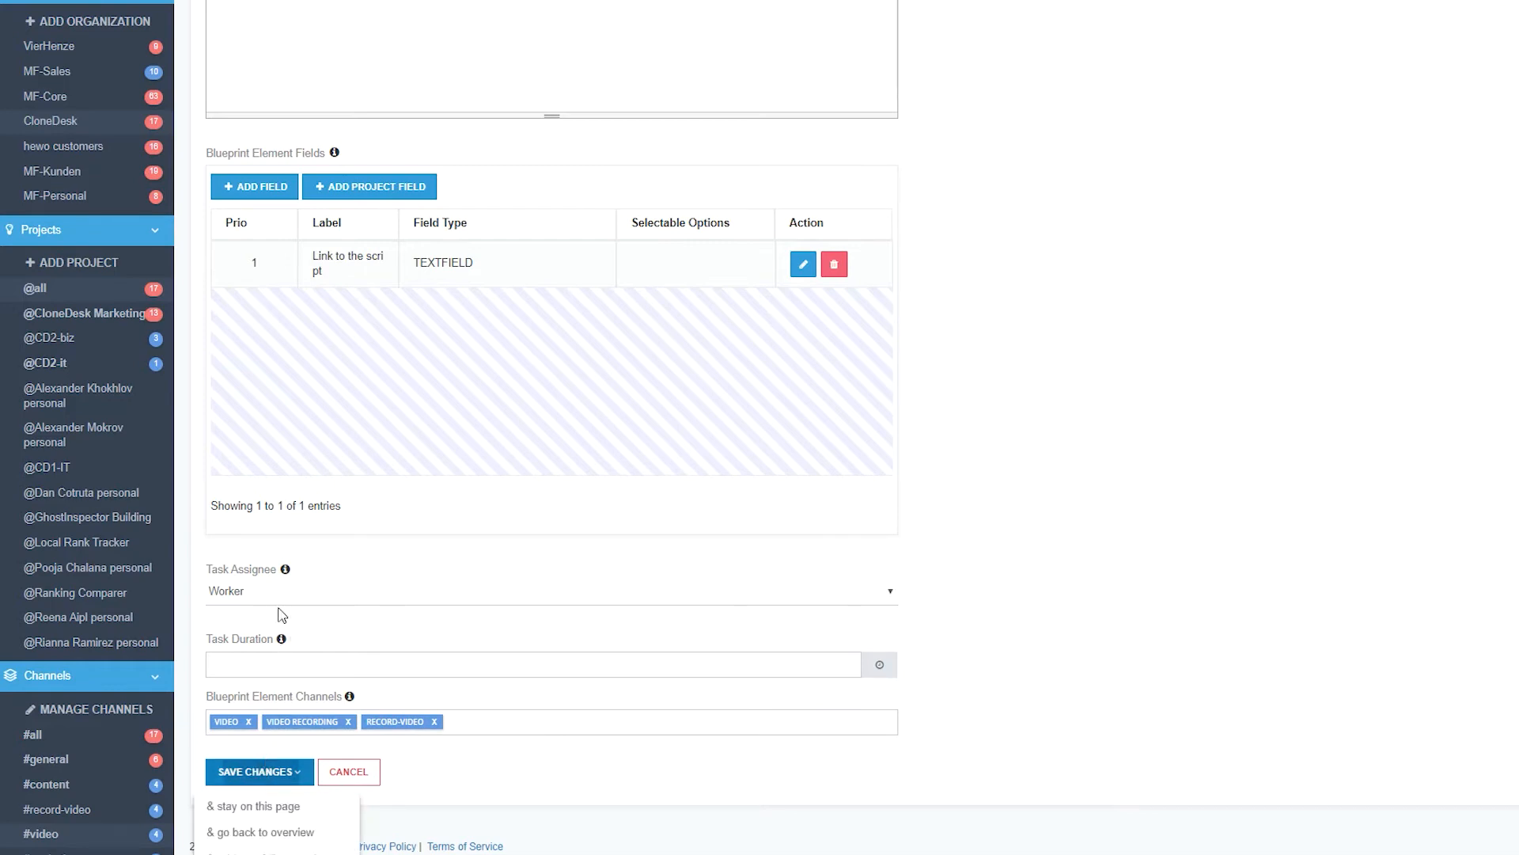
left_click(252, 845)
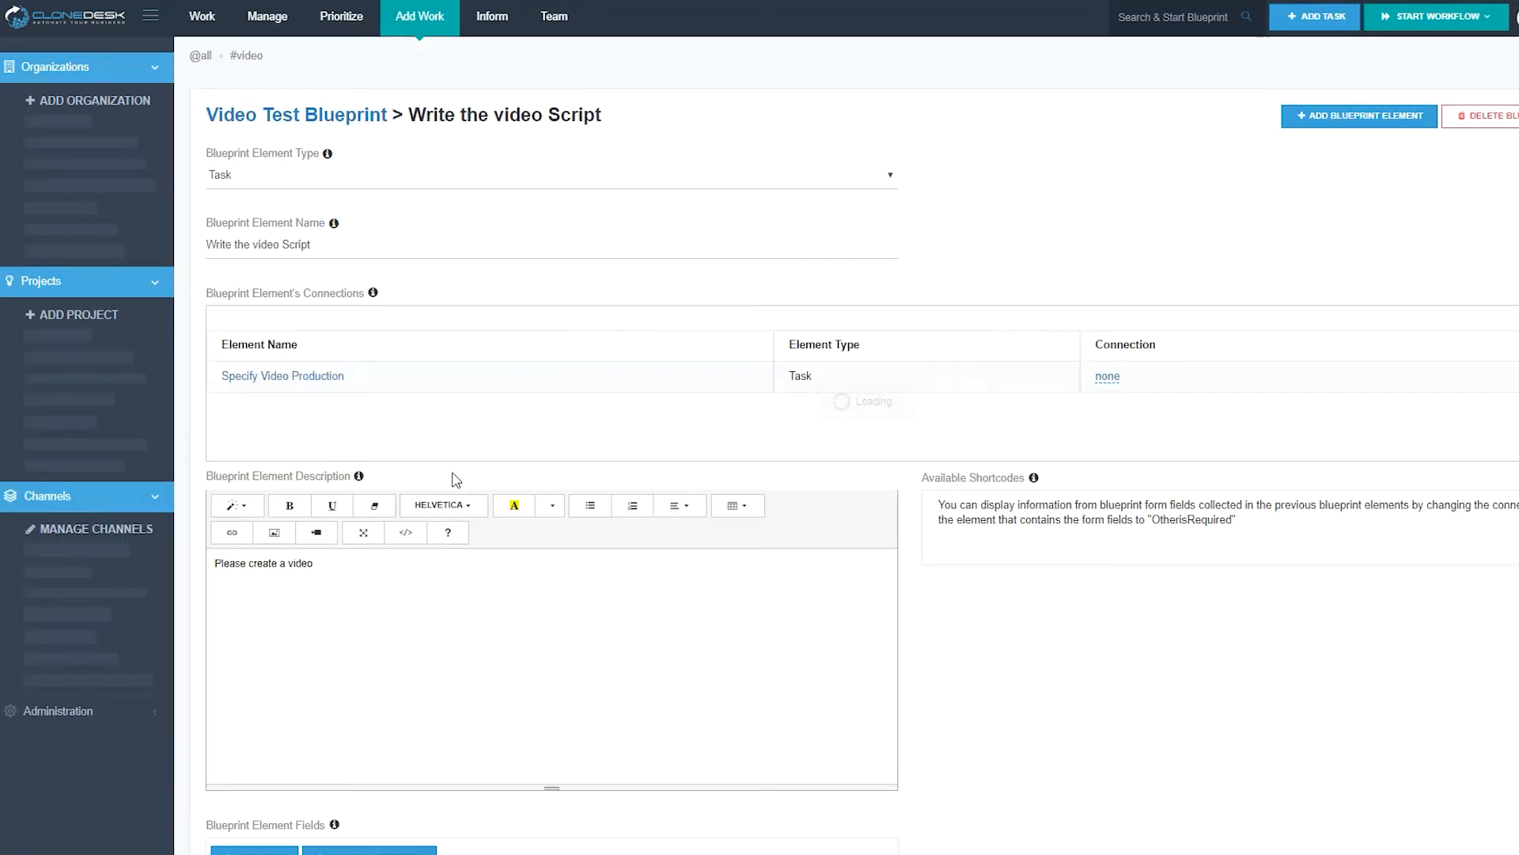
left_click(1109, 377)
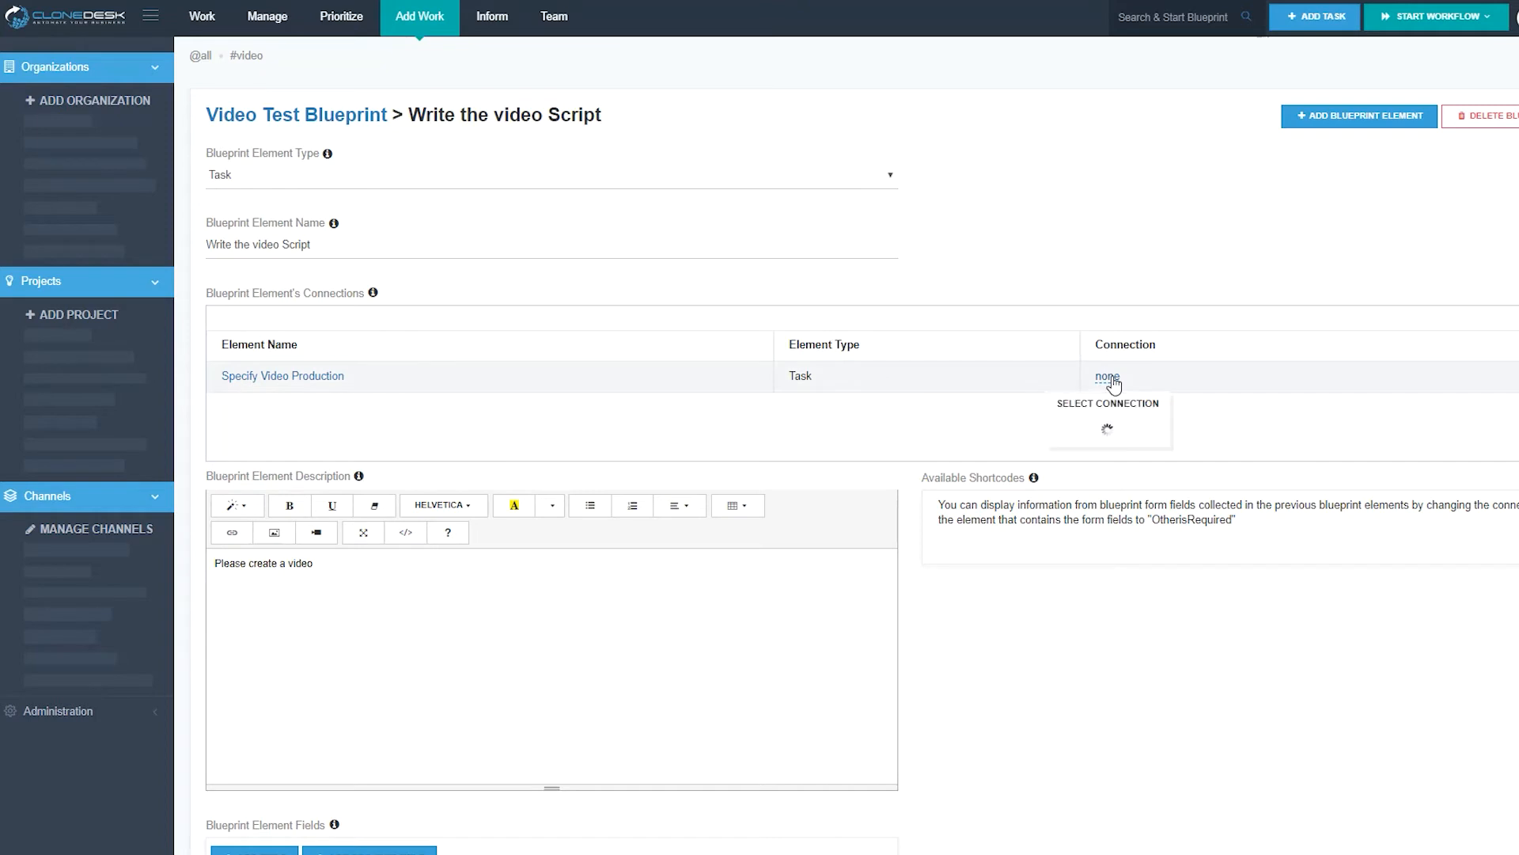
left_click(1060, 437)
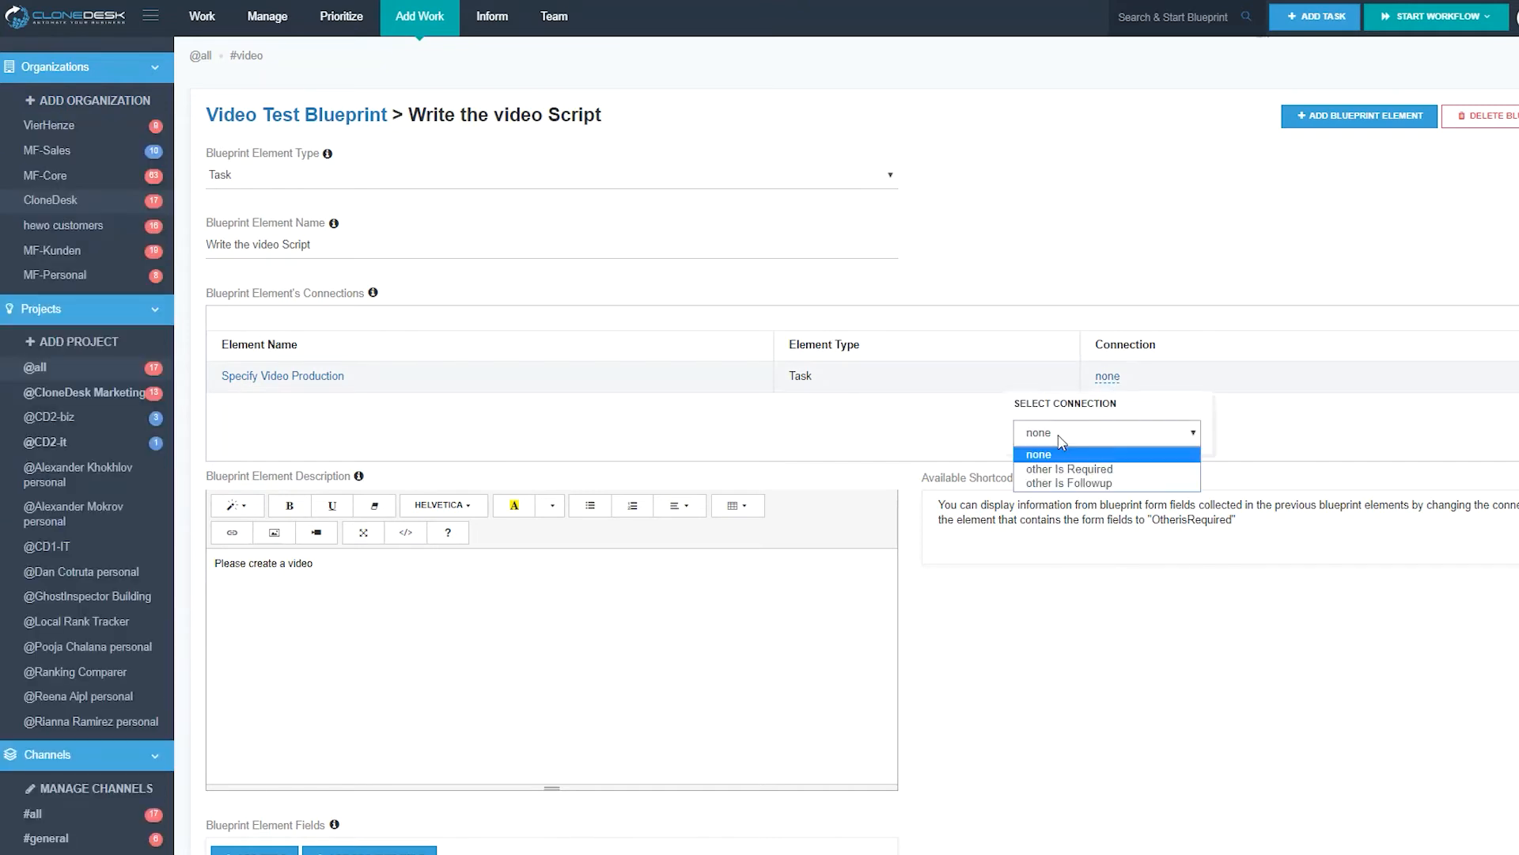
left_click(370, 381)
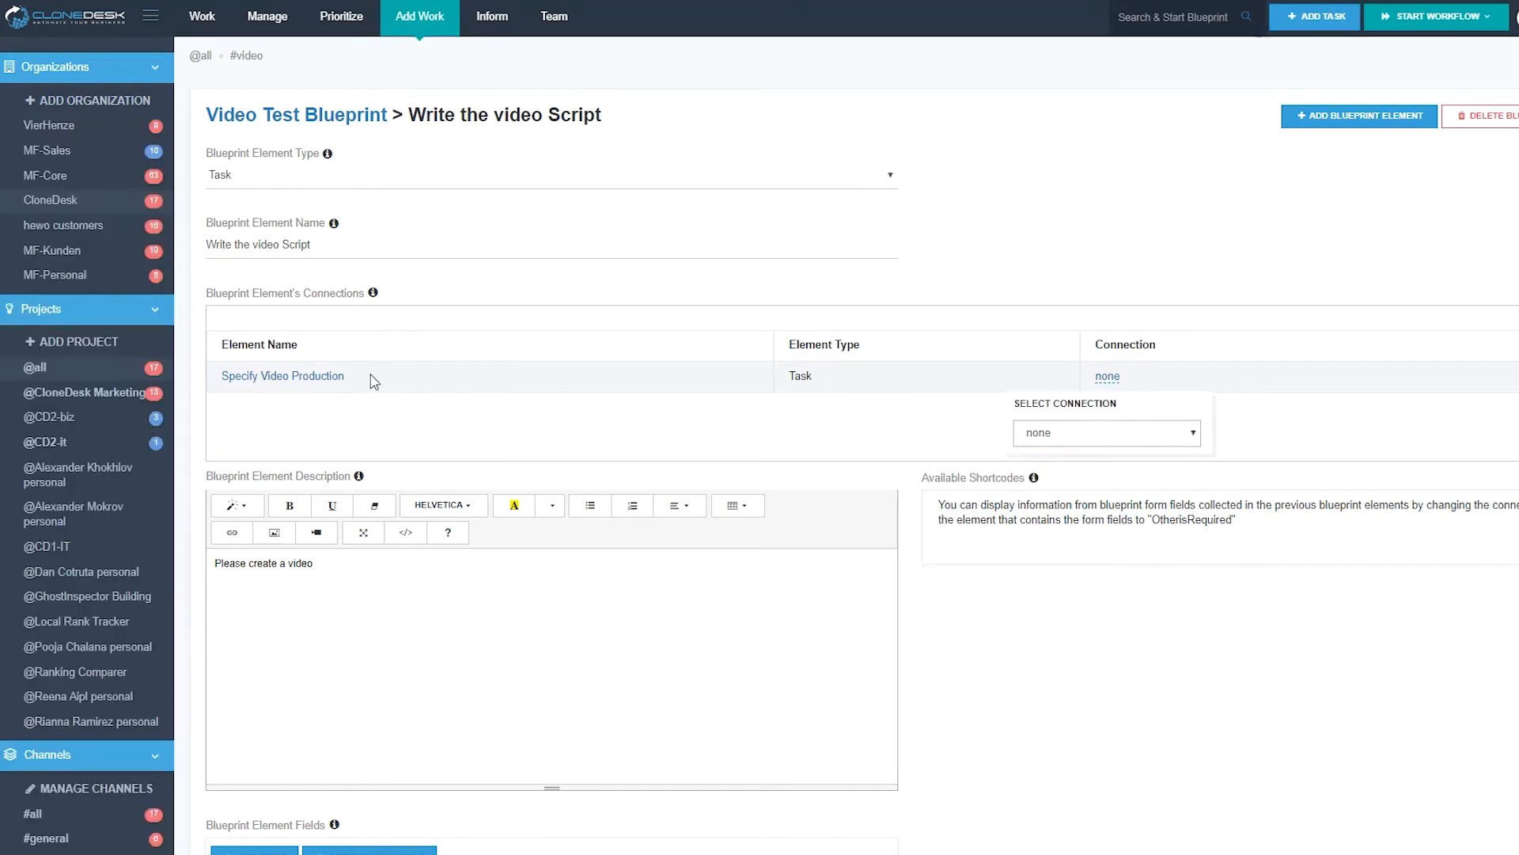
left_click_drag(380, 383, 232, 393)
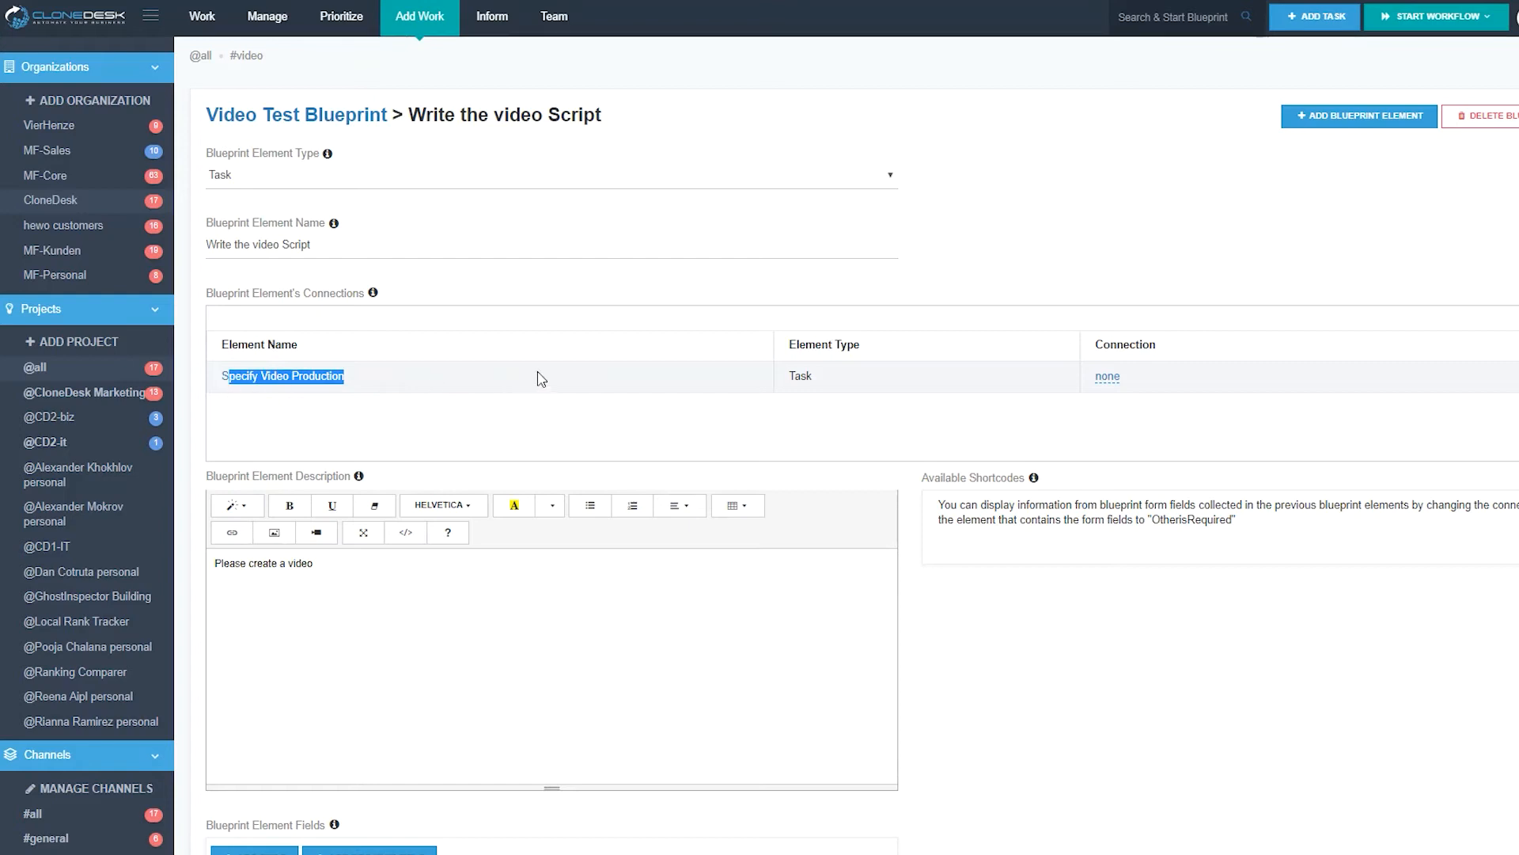
Set the connection to Specify Video Production to "other Is Required" and save the element, staying on its page.
left_click(1108, 378)
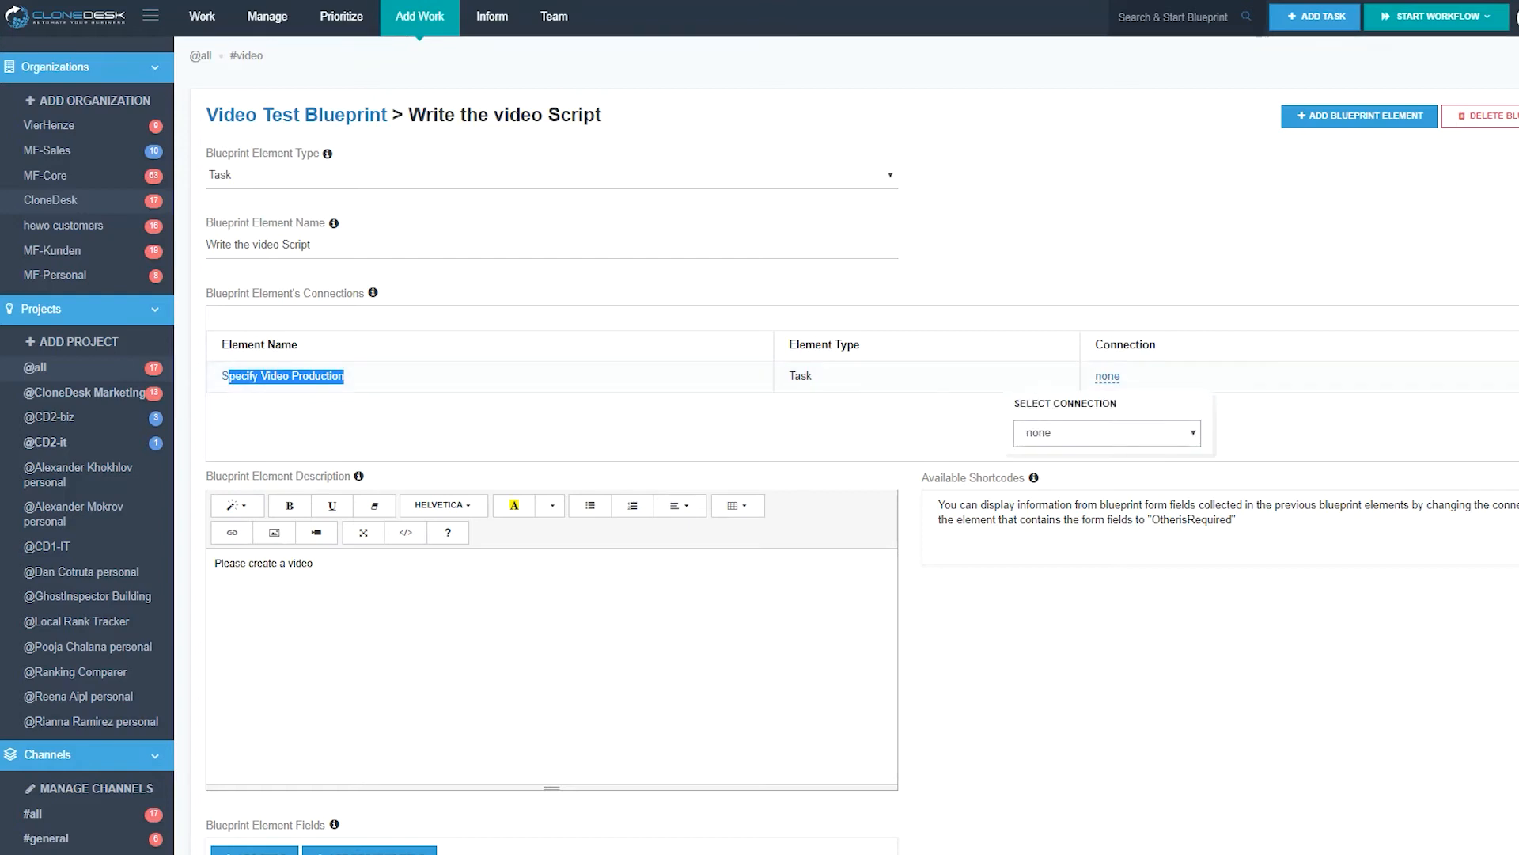
left_click(1112, 435)
left_click(1069, 468)
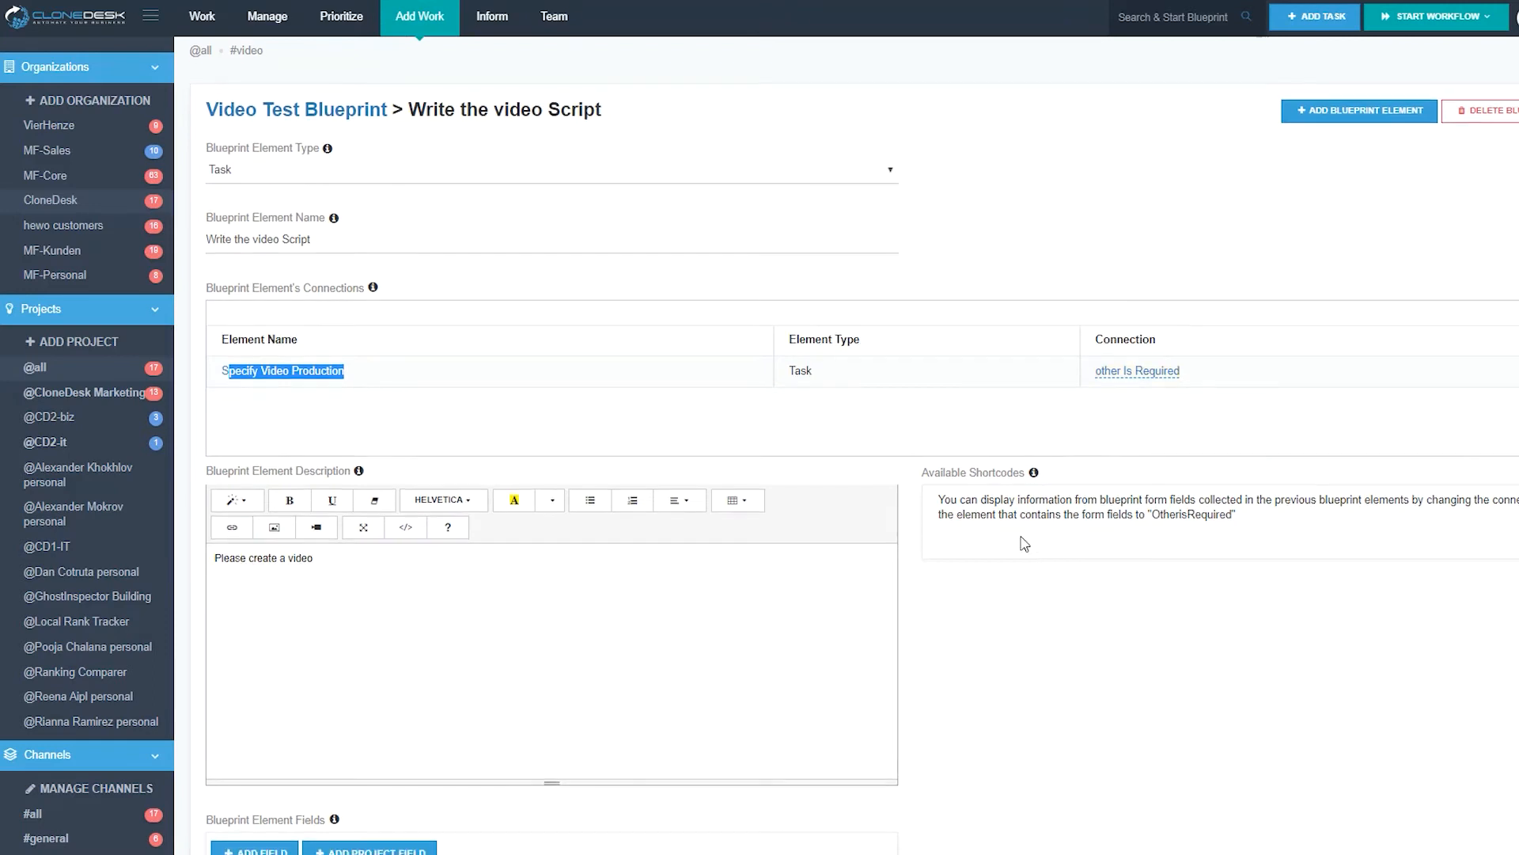
scroll(966, 306, "down", 8)
left_click(261, 773)
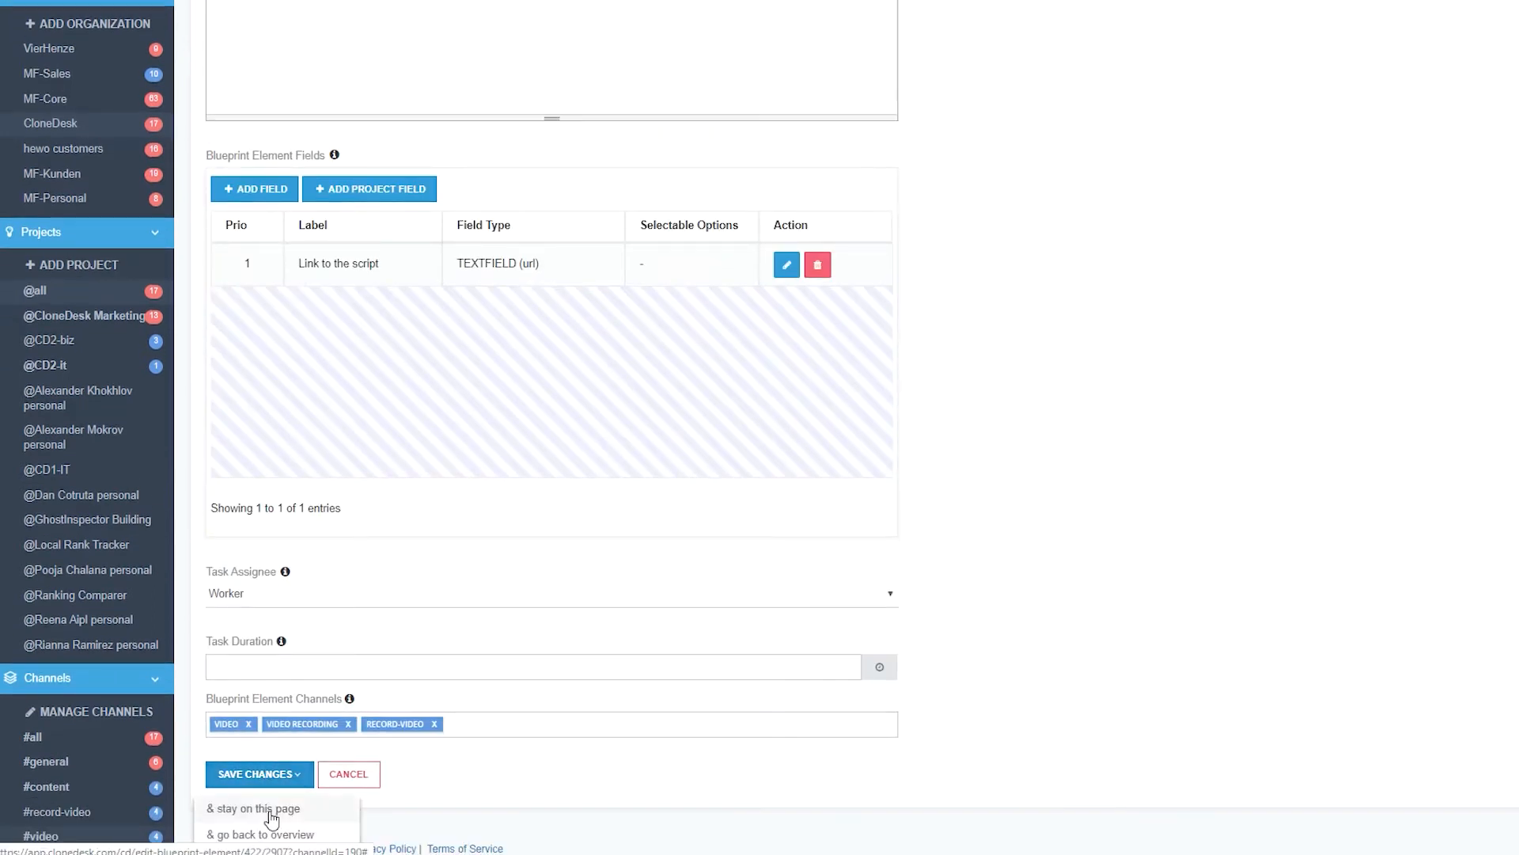
left_click(269, 808)
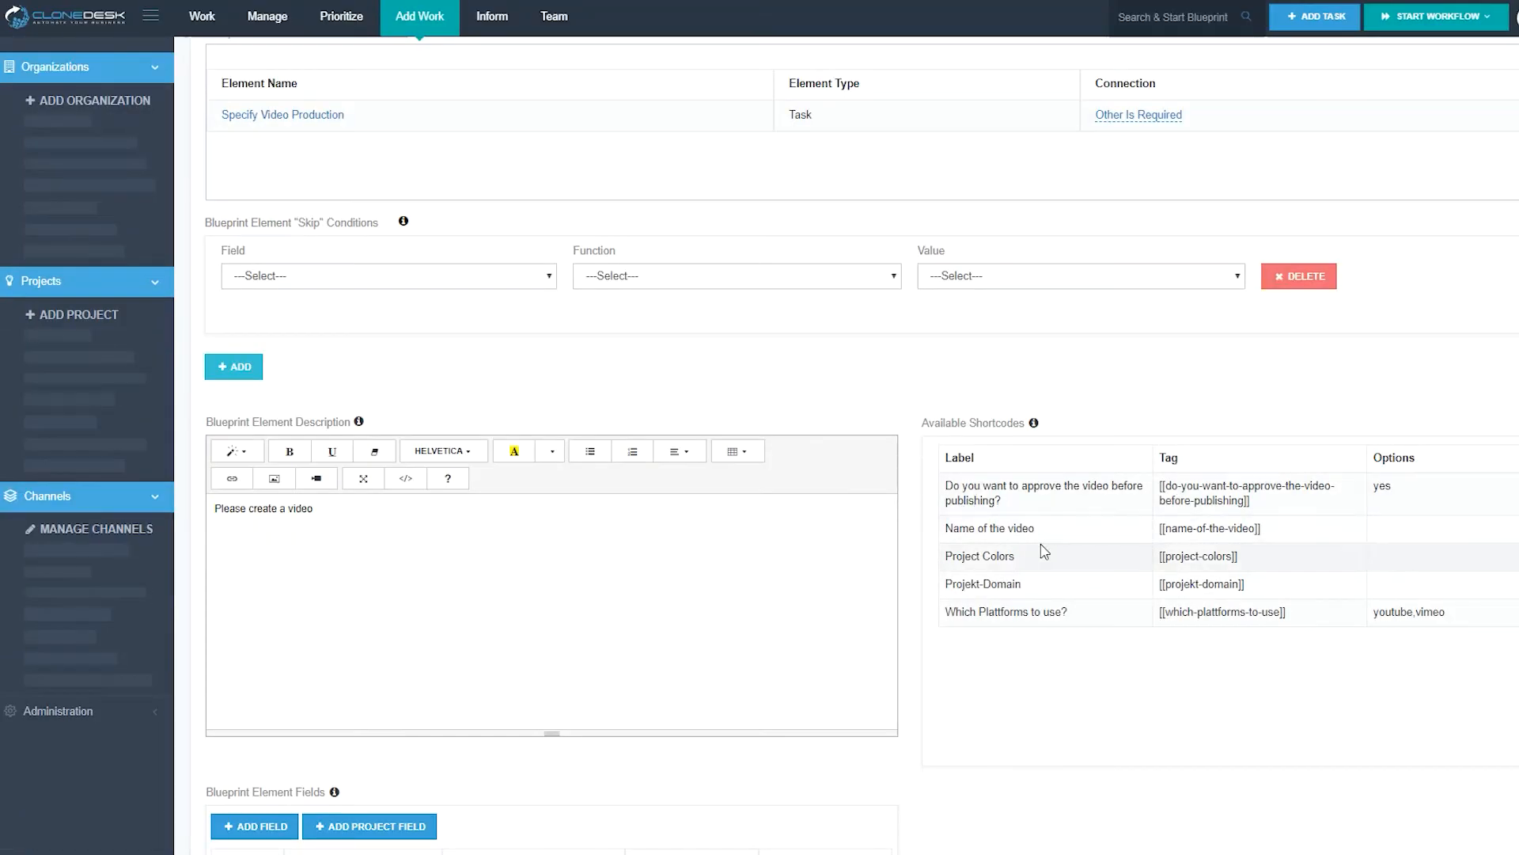
Extend the description's first line with "for" and the [[name-of-the-video]] shortcode.
left_click(357, 512)
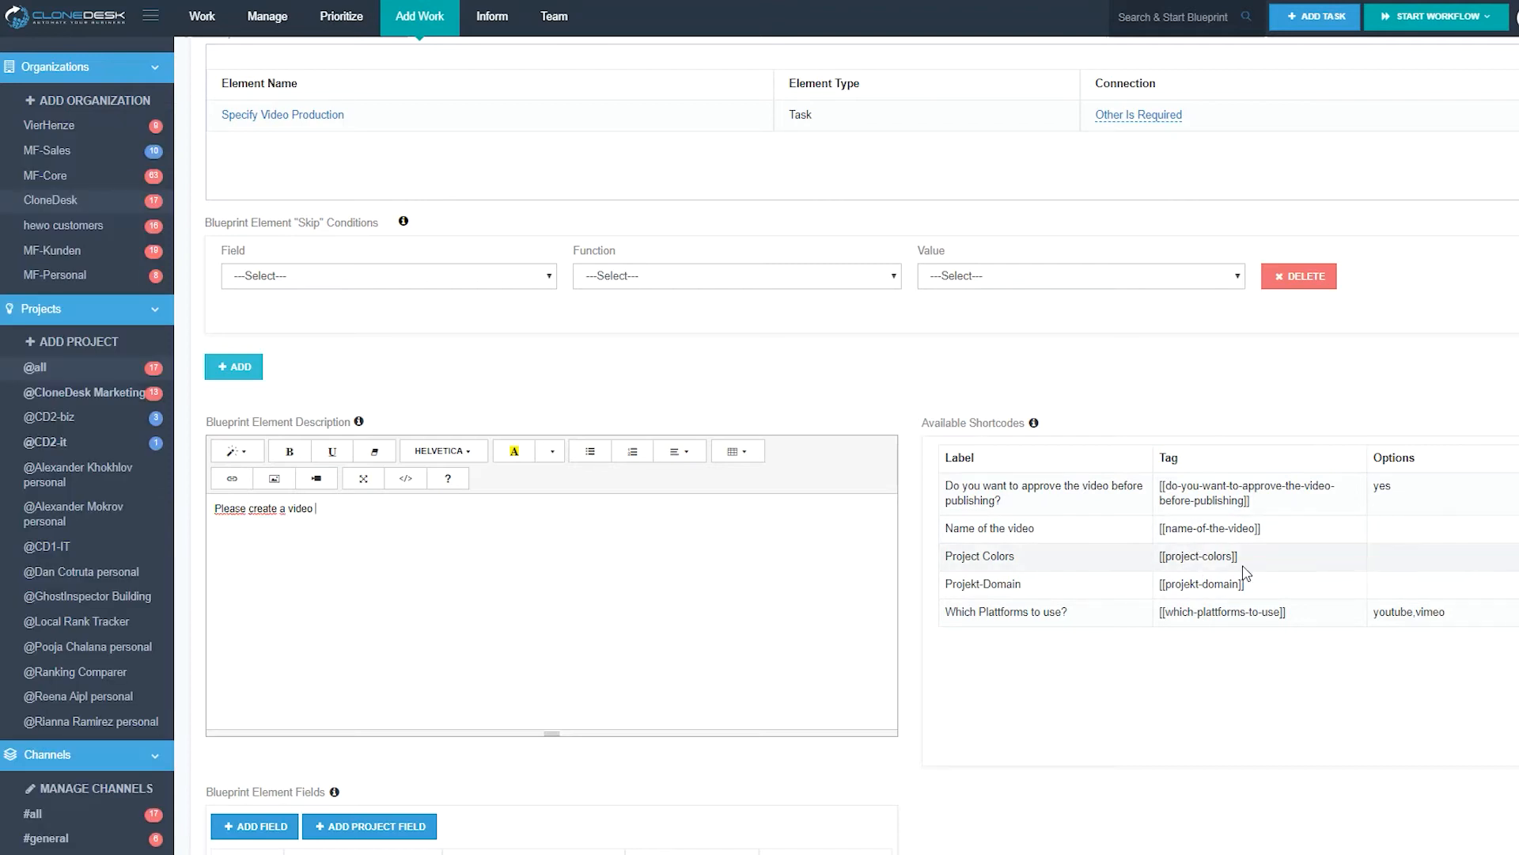
left_click_drag(1265, 529, 1157, 536)
key("ctrl+c")
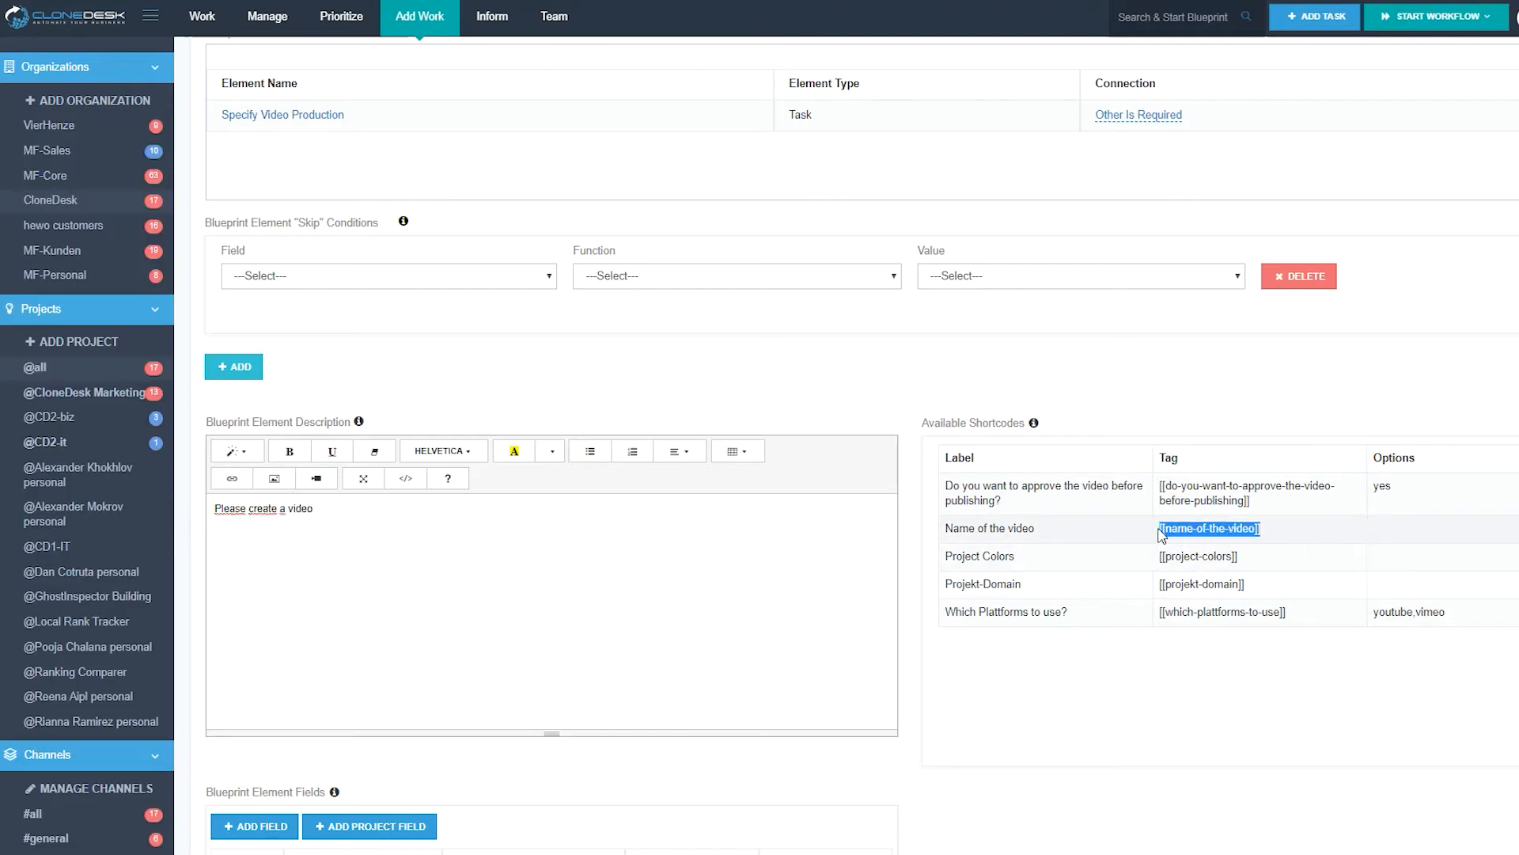
left_click(367, 516)
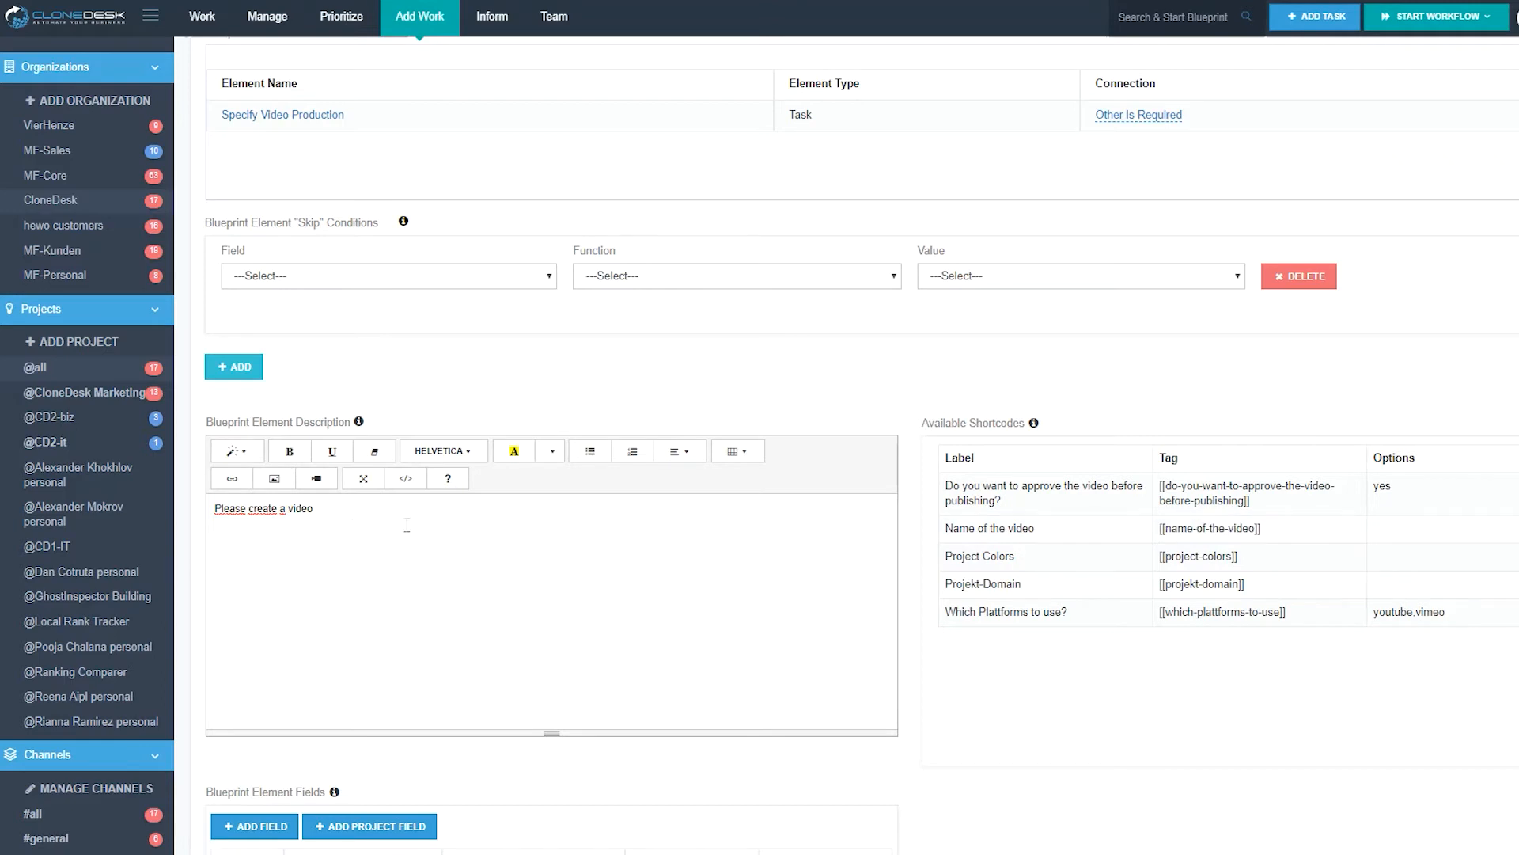
type("for")
key("ctrl+v")
Add a description line reading "Project Colors: [[project-colors]]" with its label and colon in bold.
left_click_drag(1239, 557, 944, 556)
key("ctrl+c")
left_click(555, 530)
key("ctrl+v")
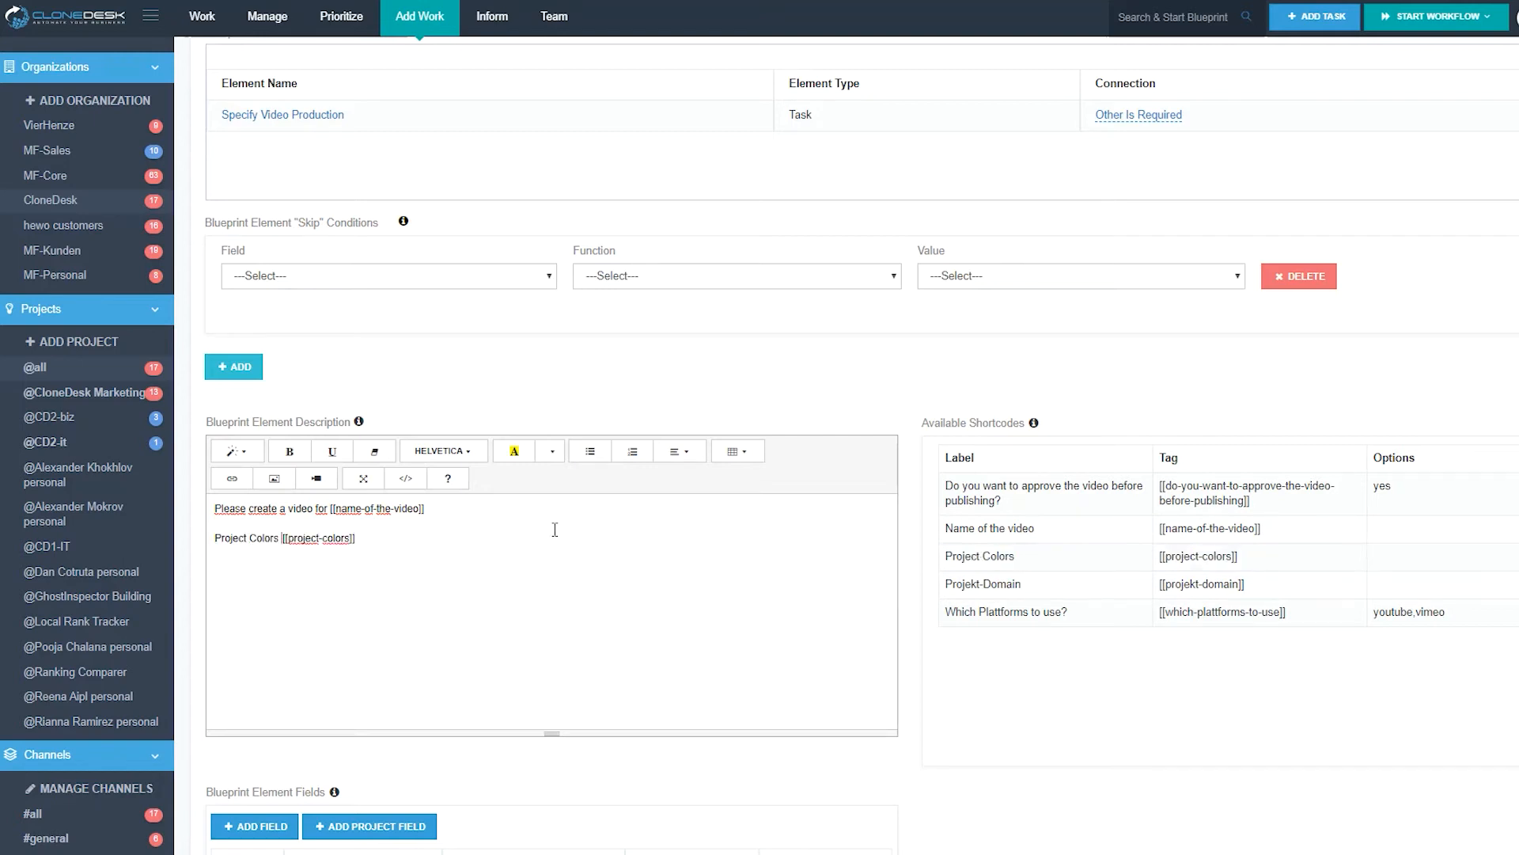
type(":")
key("ctrl+shift+Left")
key("ctrl+shift+Left")
key("ctrl+b")
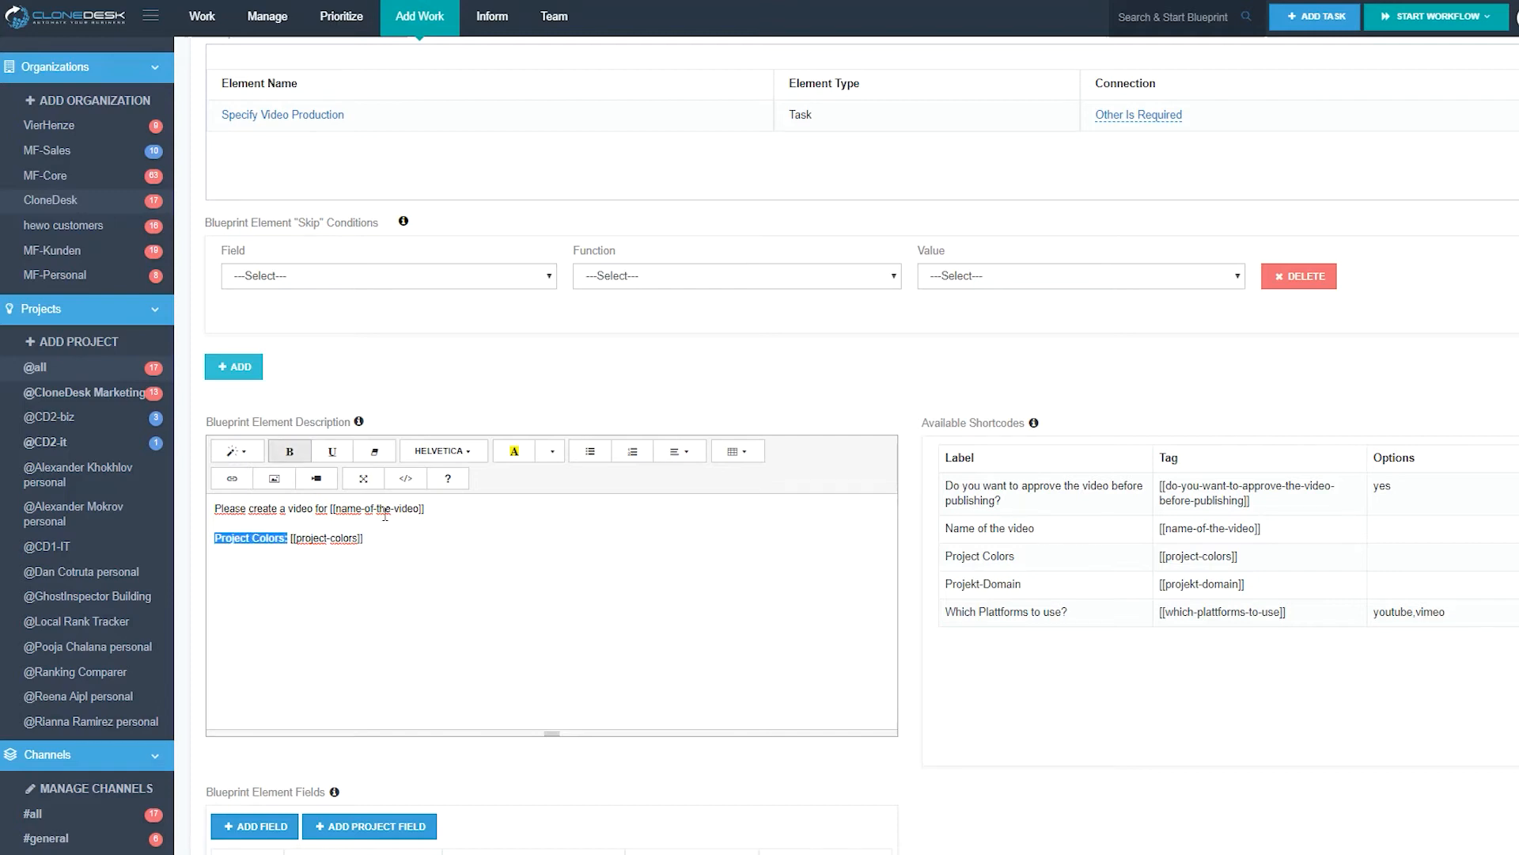
key("End")
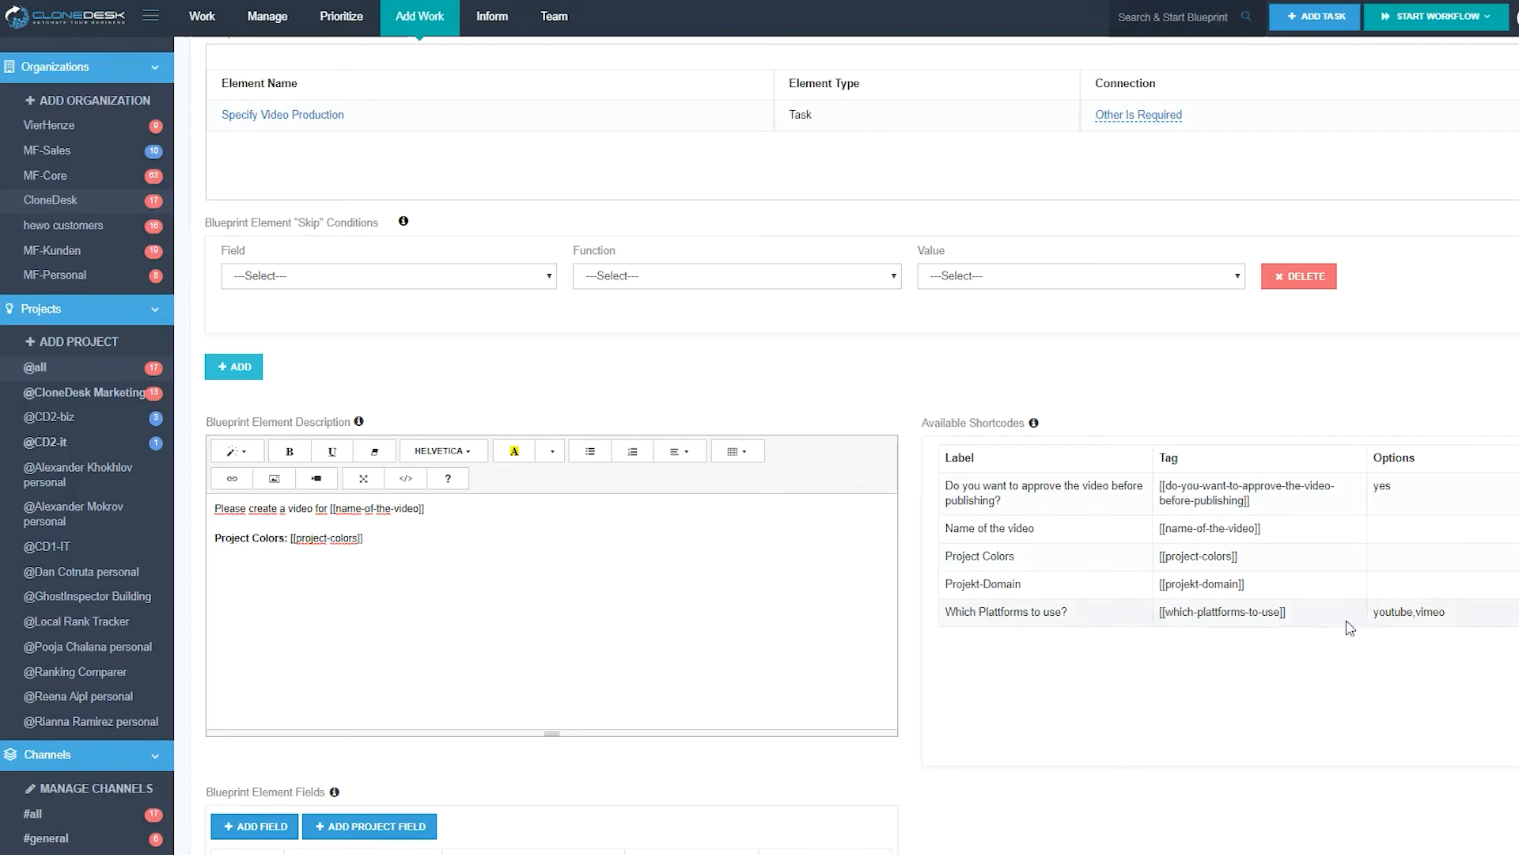
Add a description line reading "Which Plattforms to use? [[which-plattforms-to-use]]", with a single space after the question and the question in bold.
left_click_drag(292, 543, 406, 542)
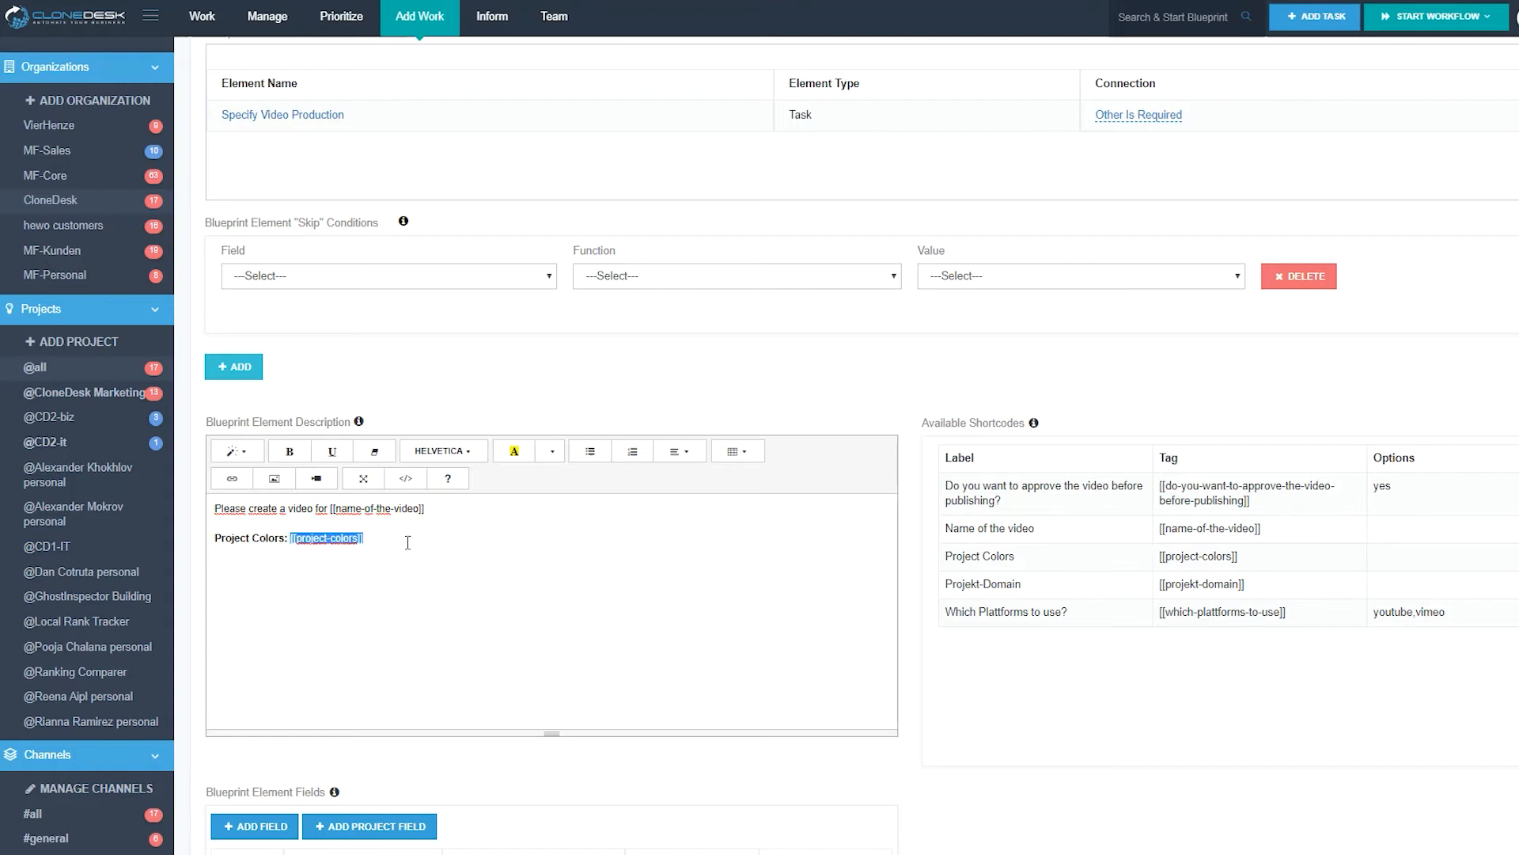
left_click(406, 542)
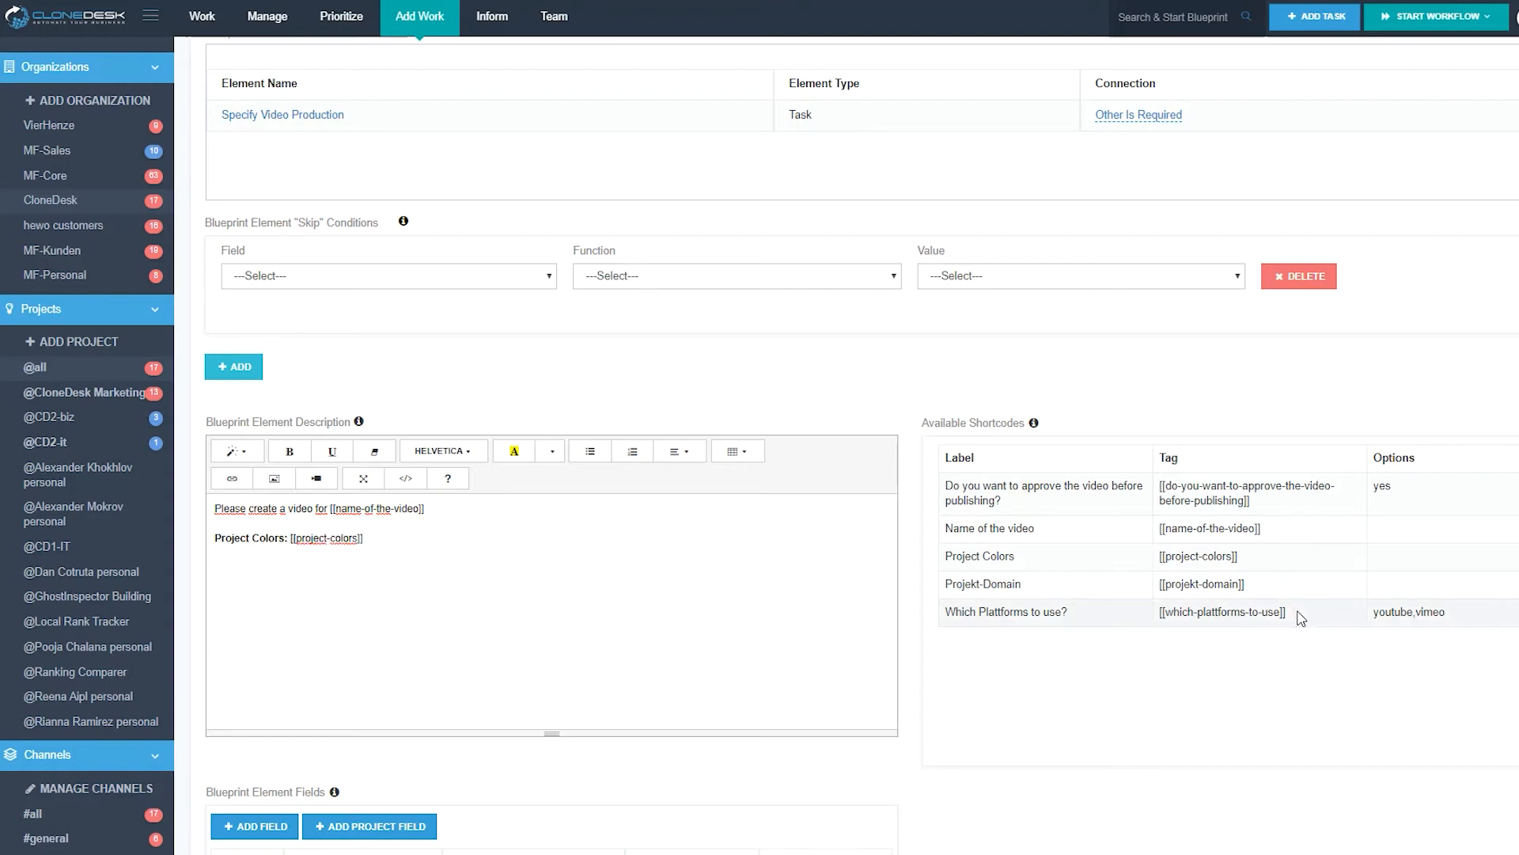
left_click_drag(1301, 618, 354, 574)
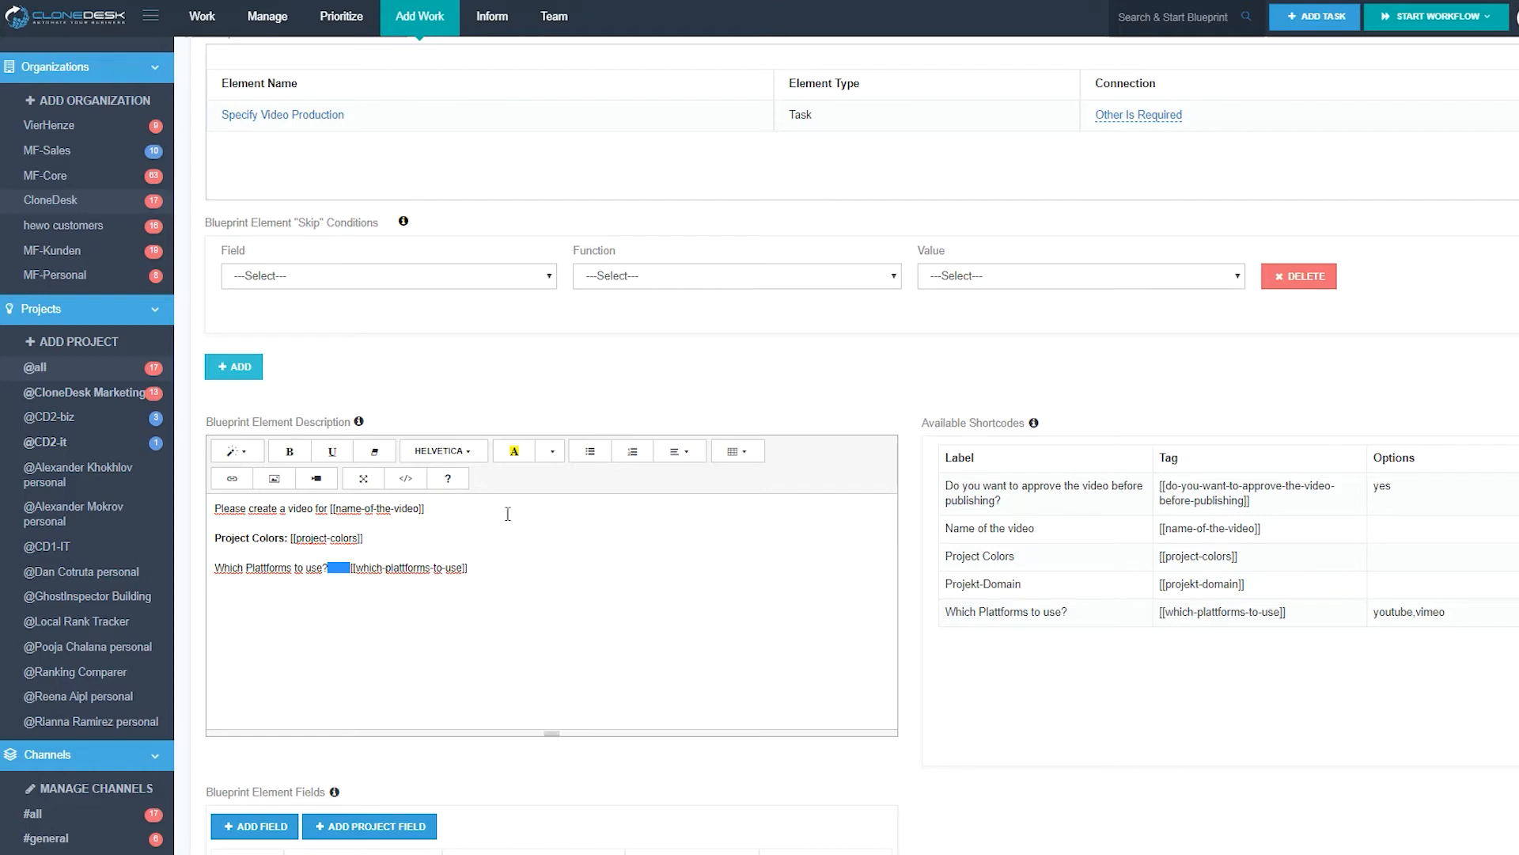
key("BackSpace")
key("ctrl+shift+Left")
key("ctrl+shift+Left")
key("ctrl+shift+Left")
key("ctrl+shift+Left")
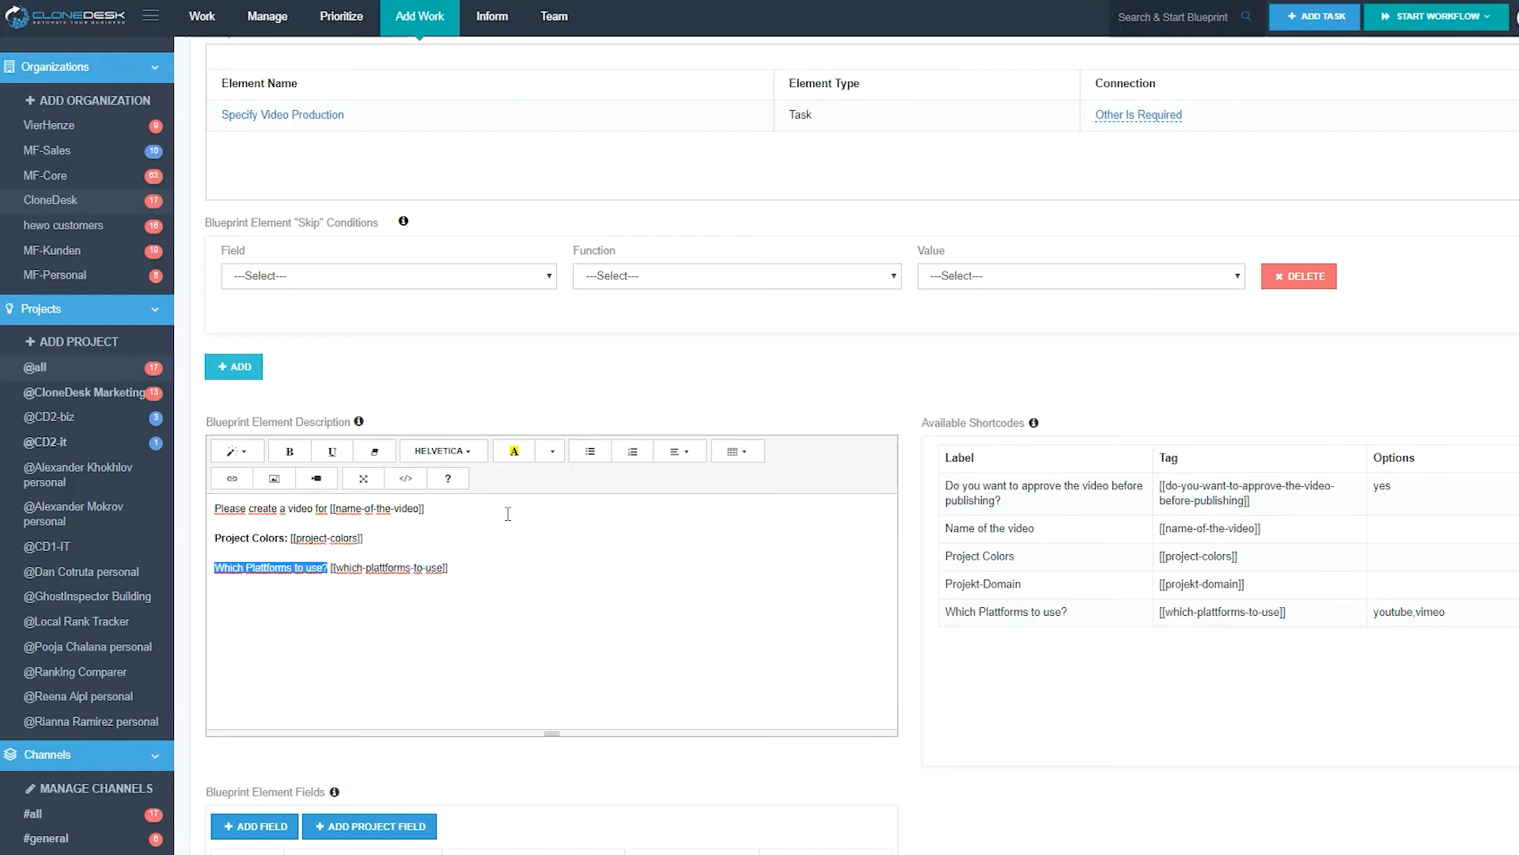
key("ctrl+b")
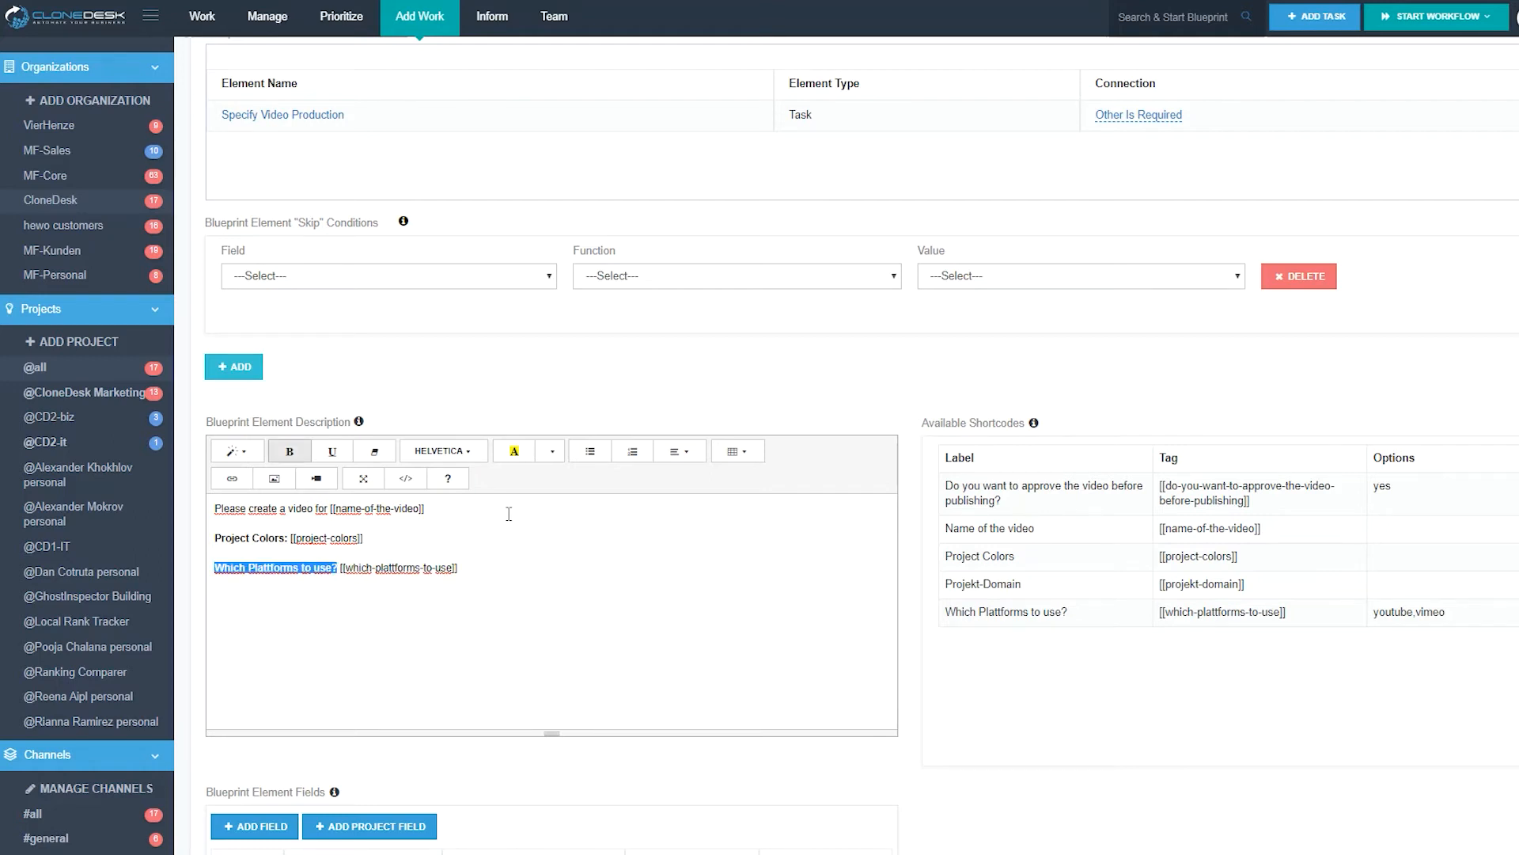
left_click(454, 566)
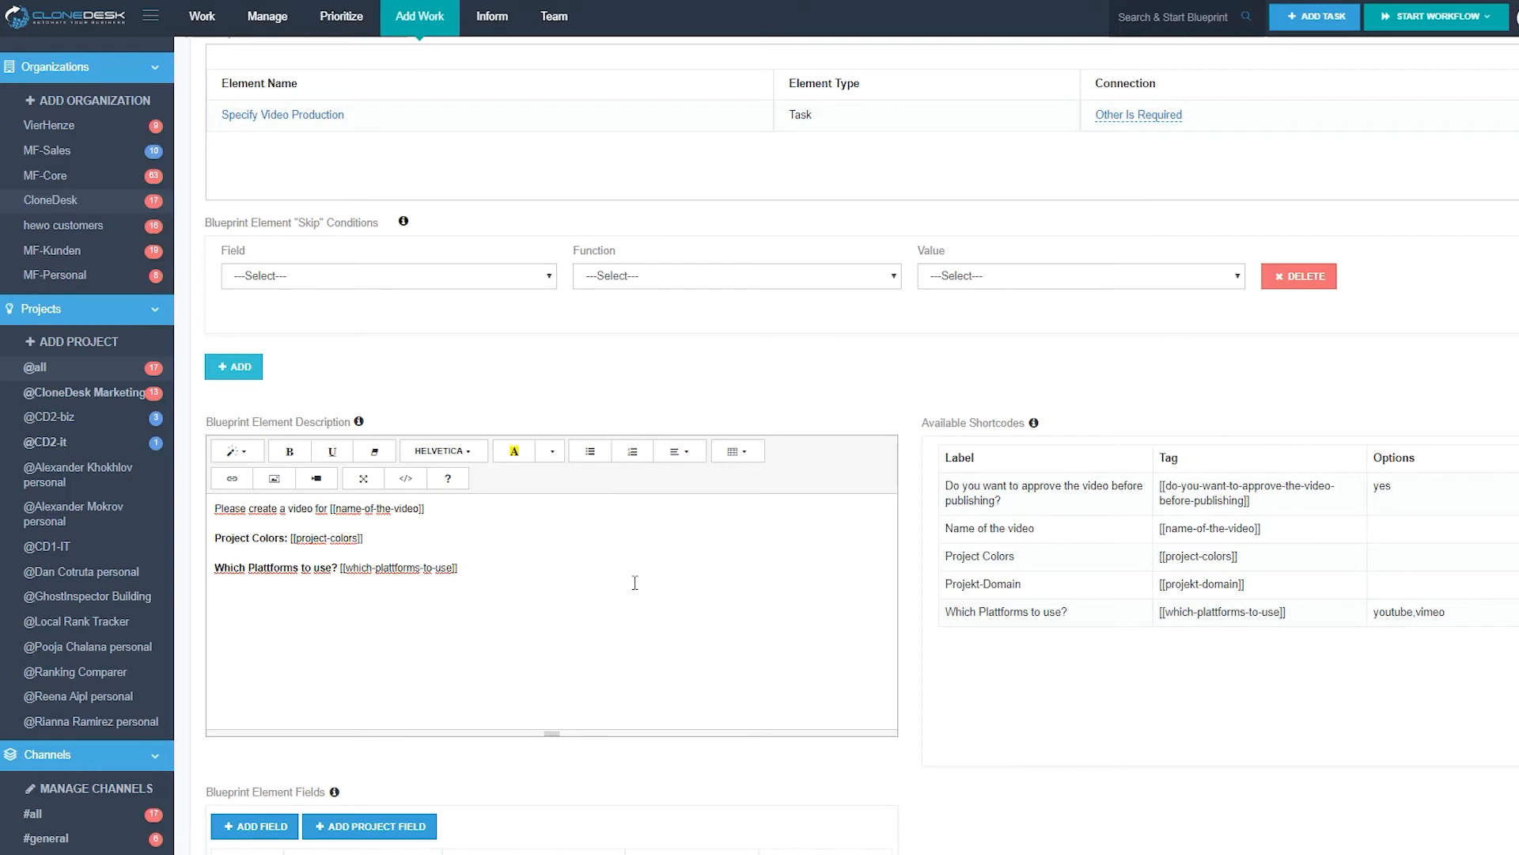
Add the option style=ul inside the brackets of the [[which-plattforms-to-use]] shortcode in the description.
scroll(715, 506, "up", 3)
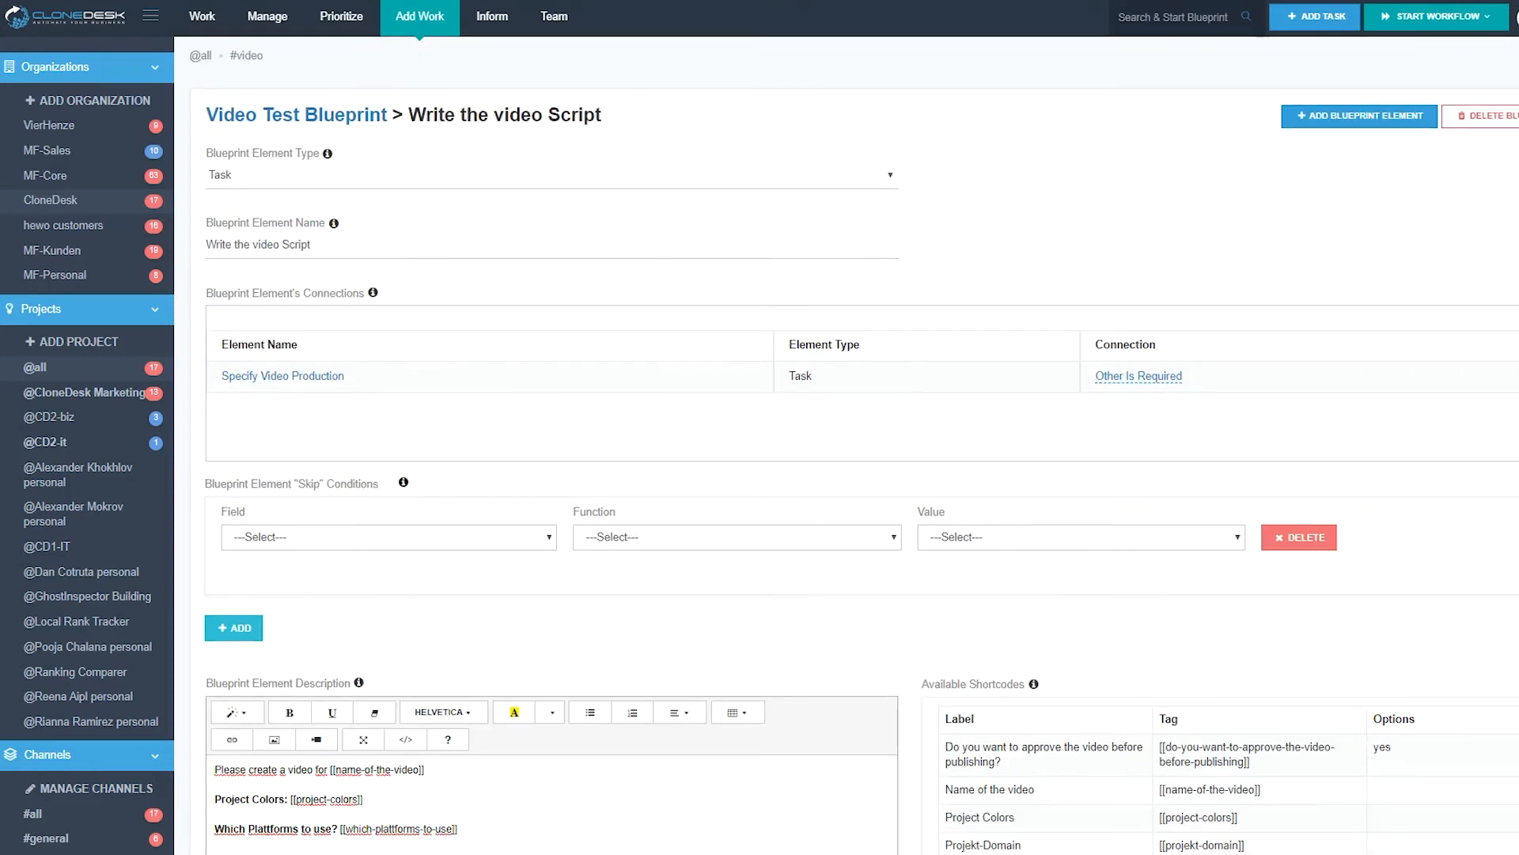
scroll(915, 420, "down", 1)
scroll(453, 645, "down", 3)
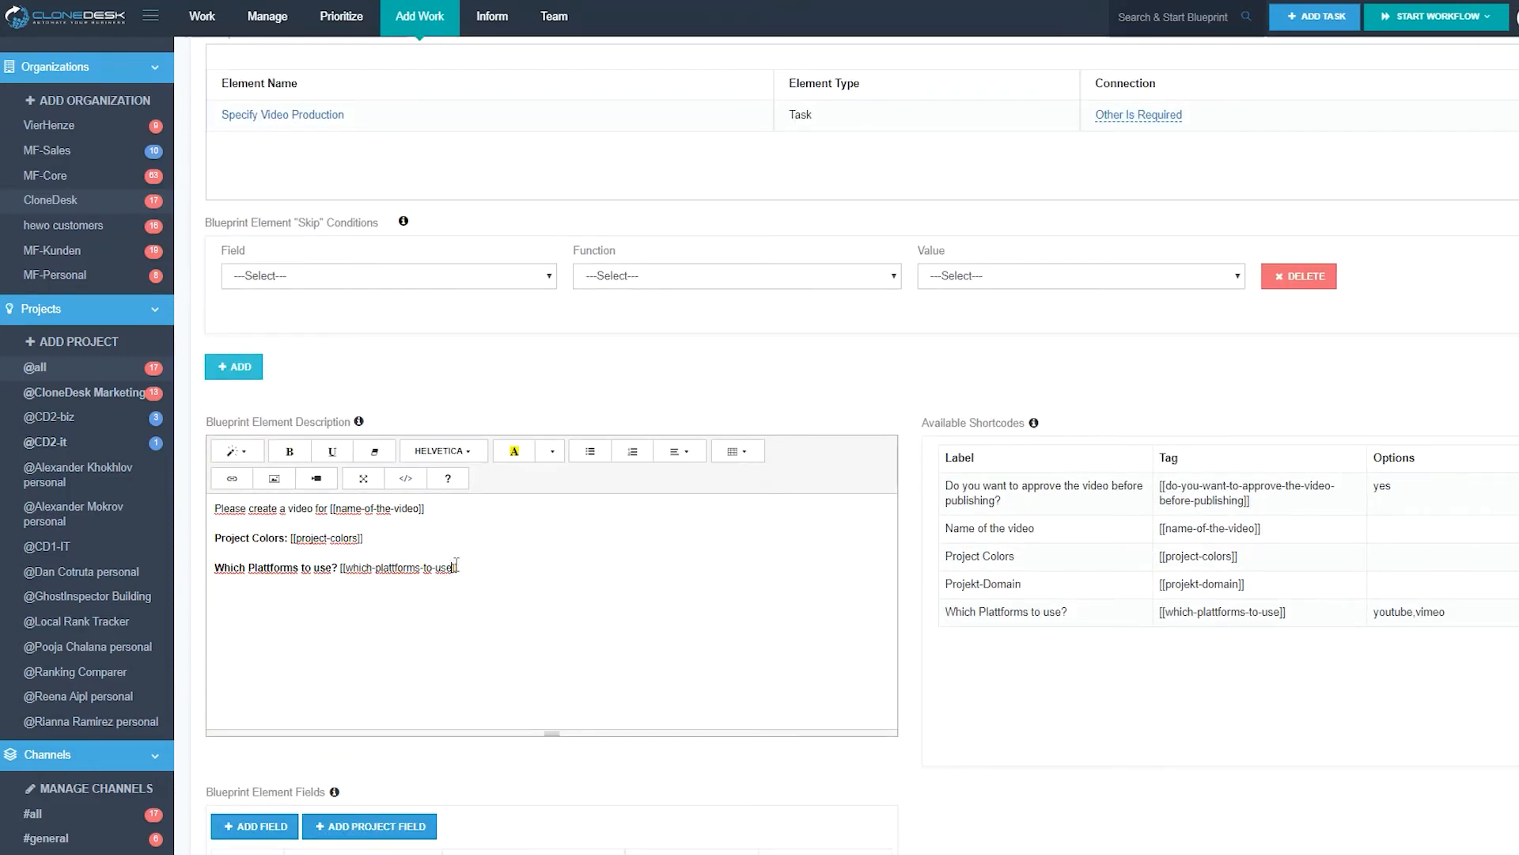
type("style=ul")
left_click_drag(1454, 612, 1370, 612)
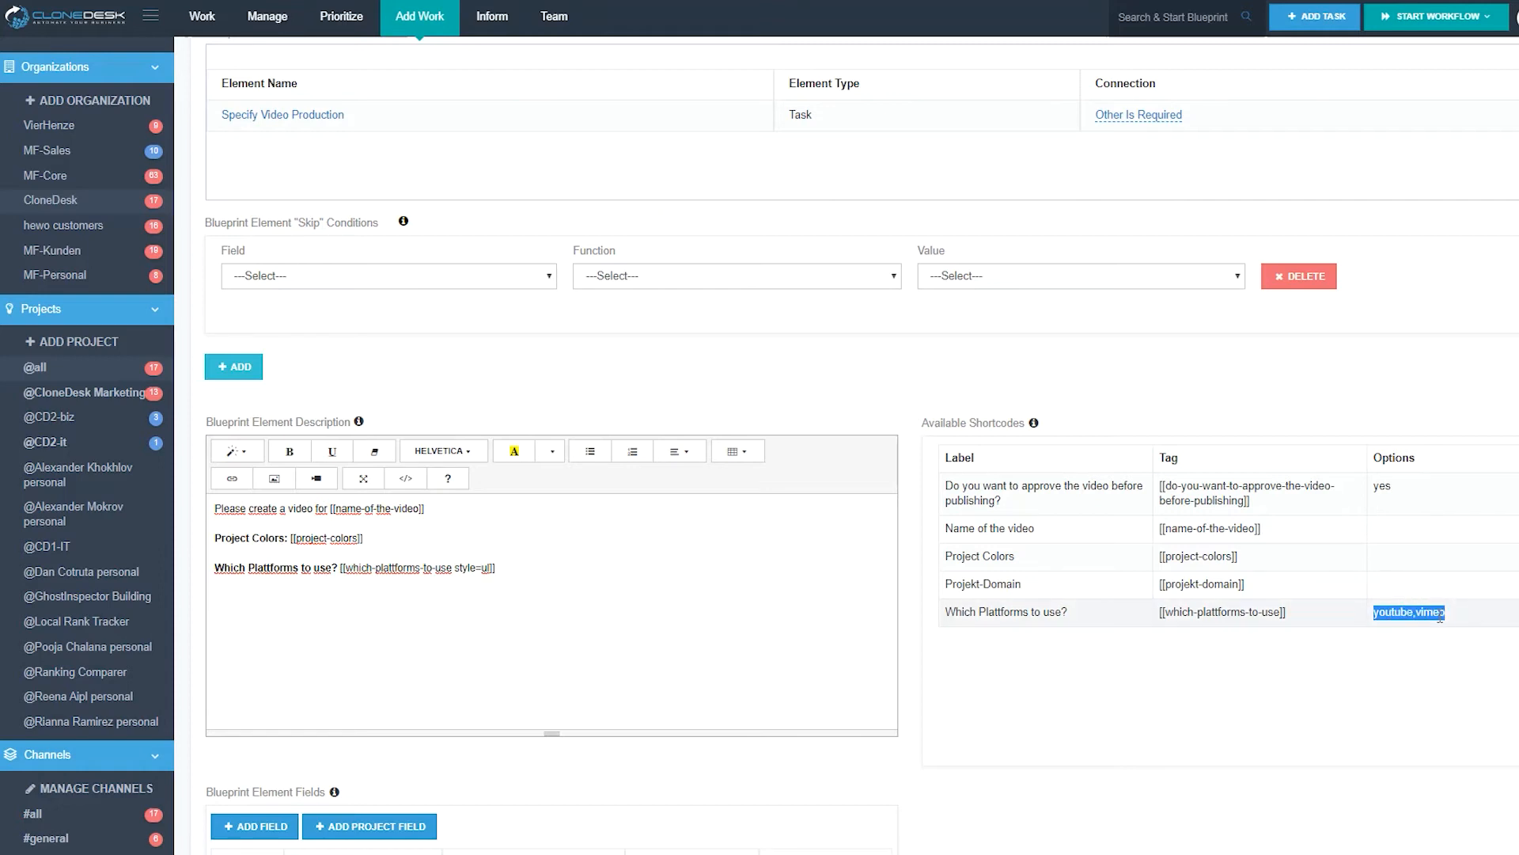
left_click_drag(1249, 584, 1137, 586)
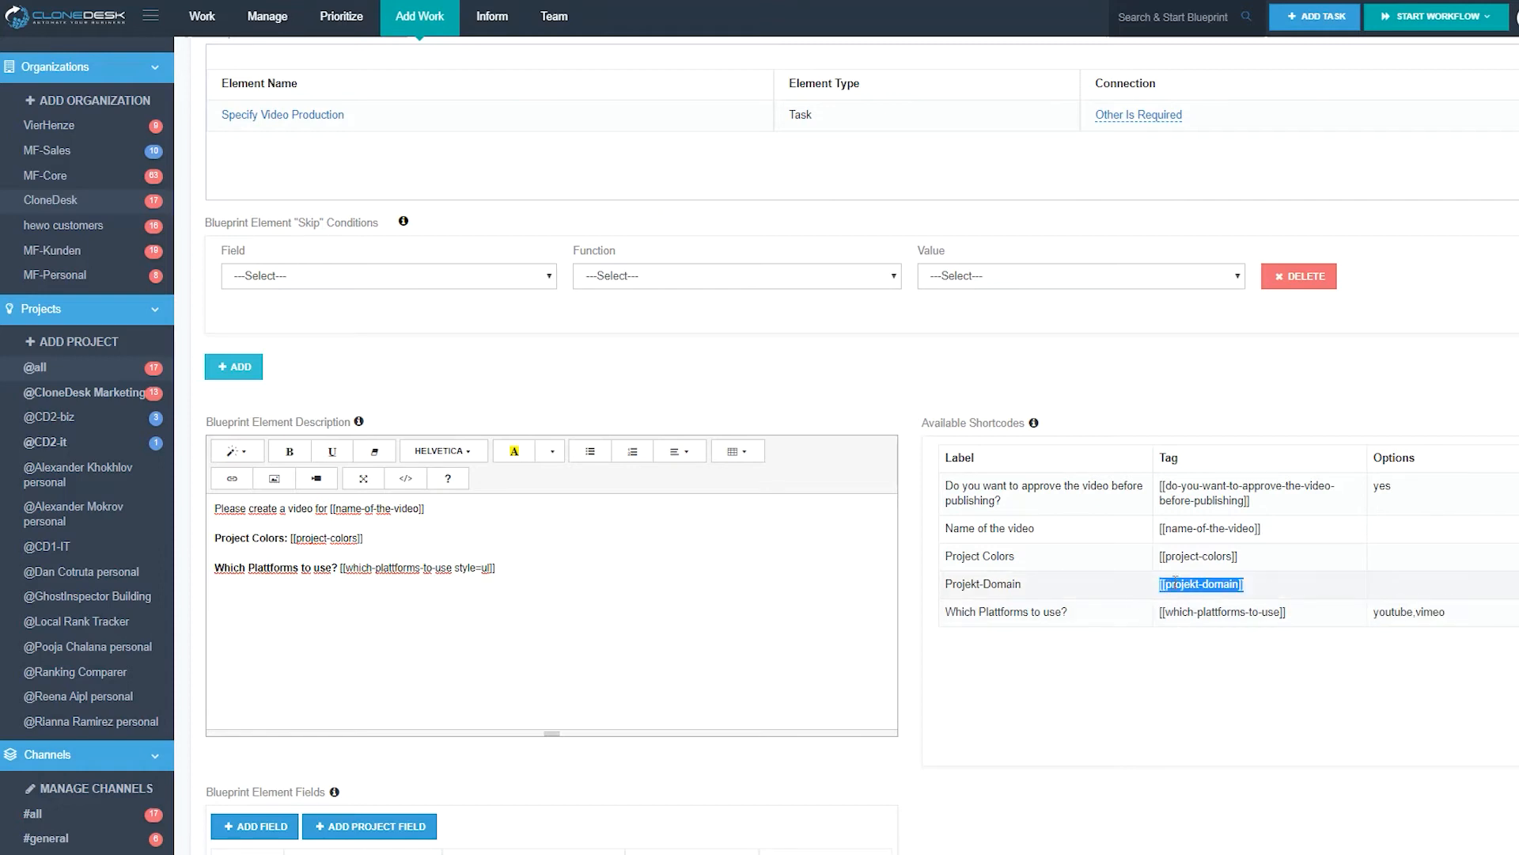
left_click(1188, 555)
Save the script element with the option to add a new follow up element, and name the new element "Approve Video".
scroll(984, 773, "down", 8)
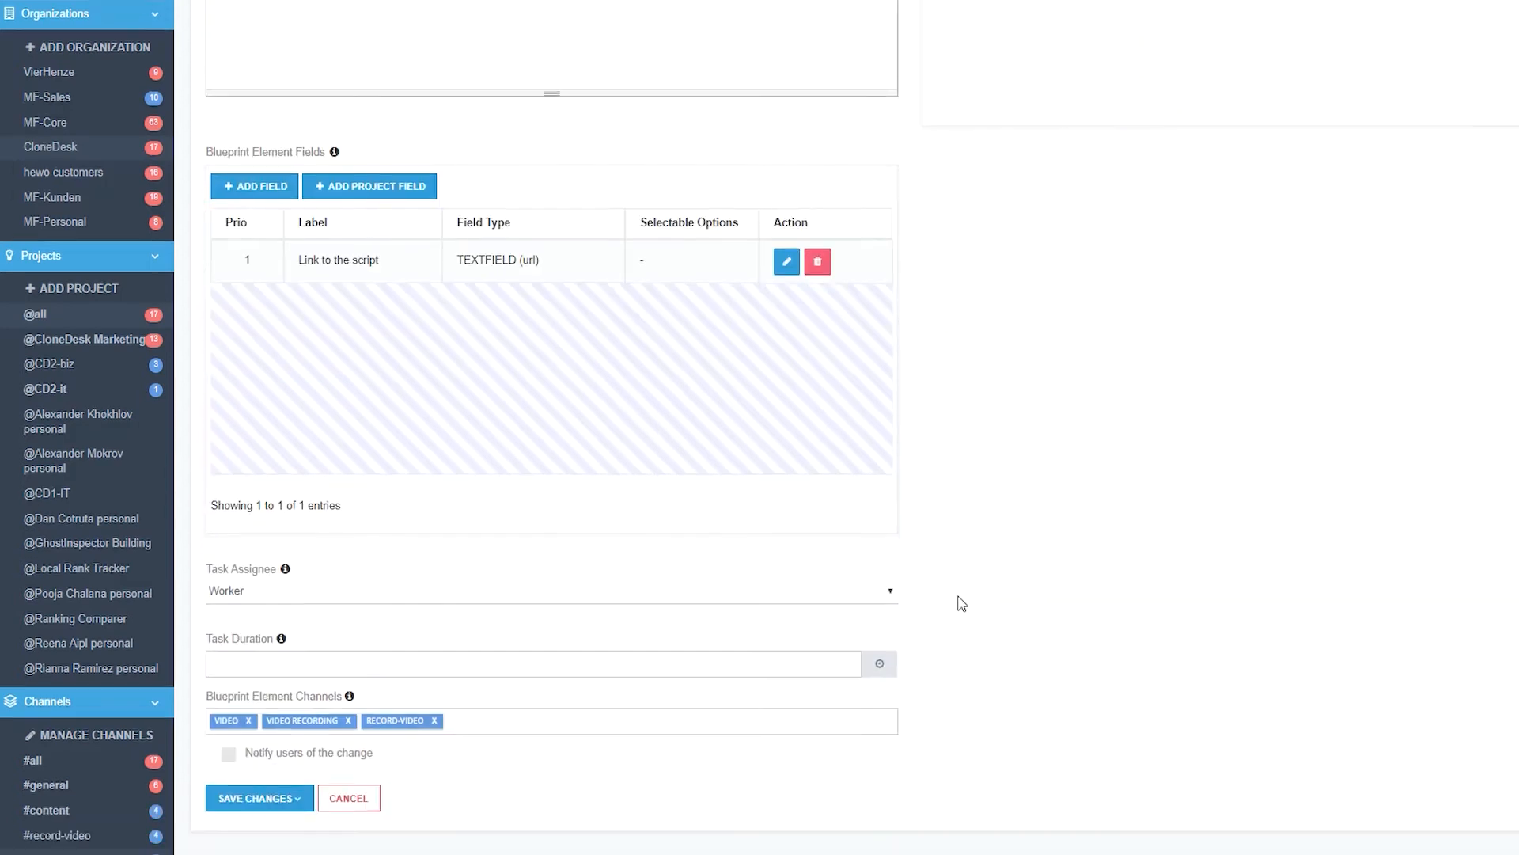
left_click(269, 772)
scroll(277, 792, "down", 1)
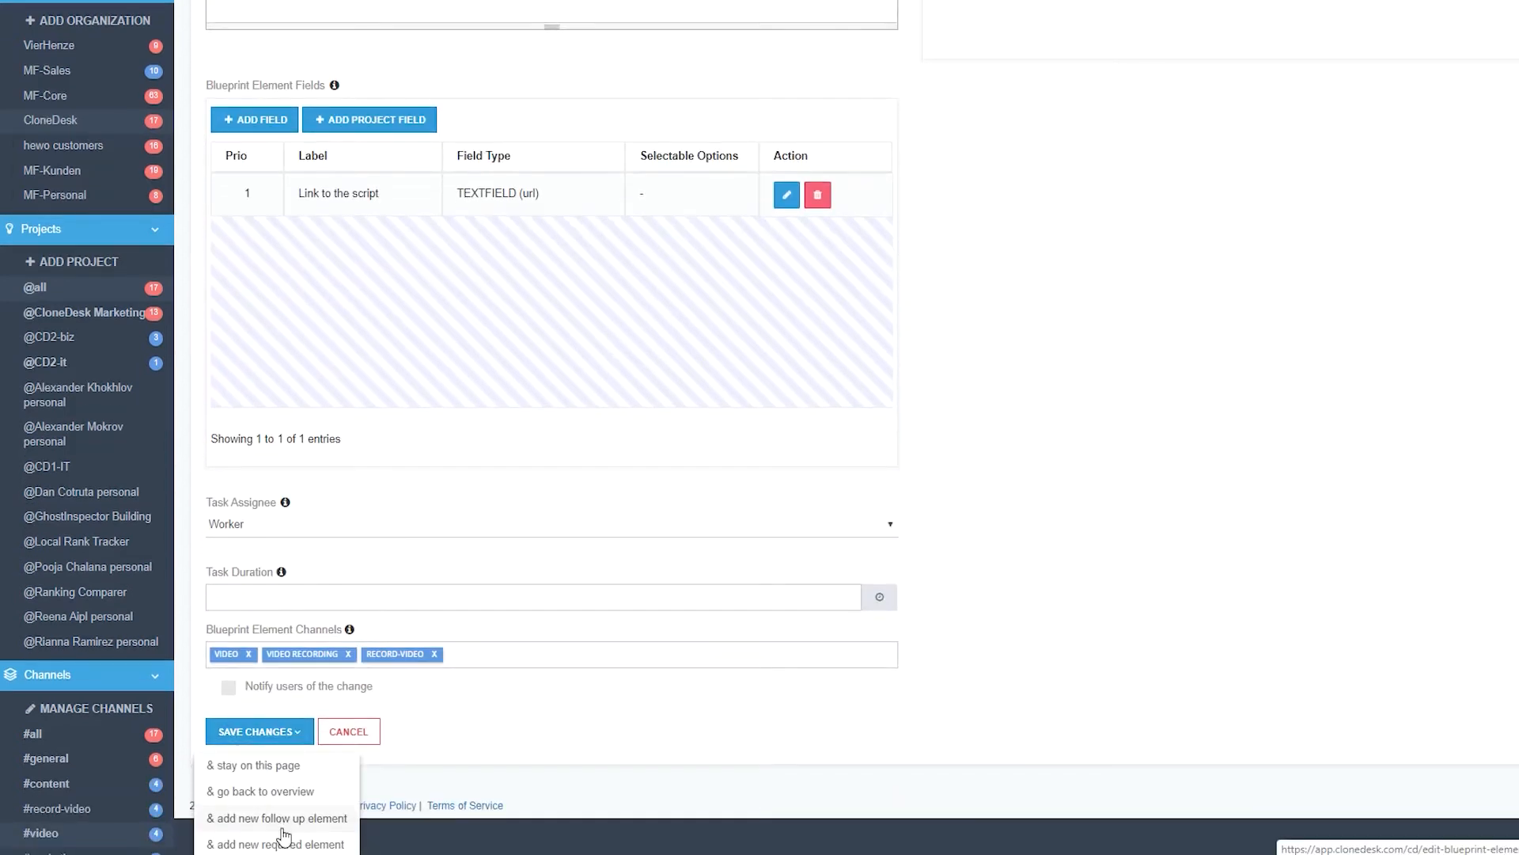
left_click(289, 821)
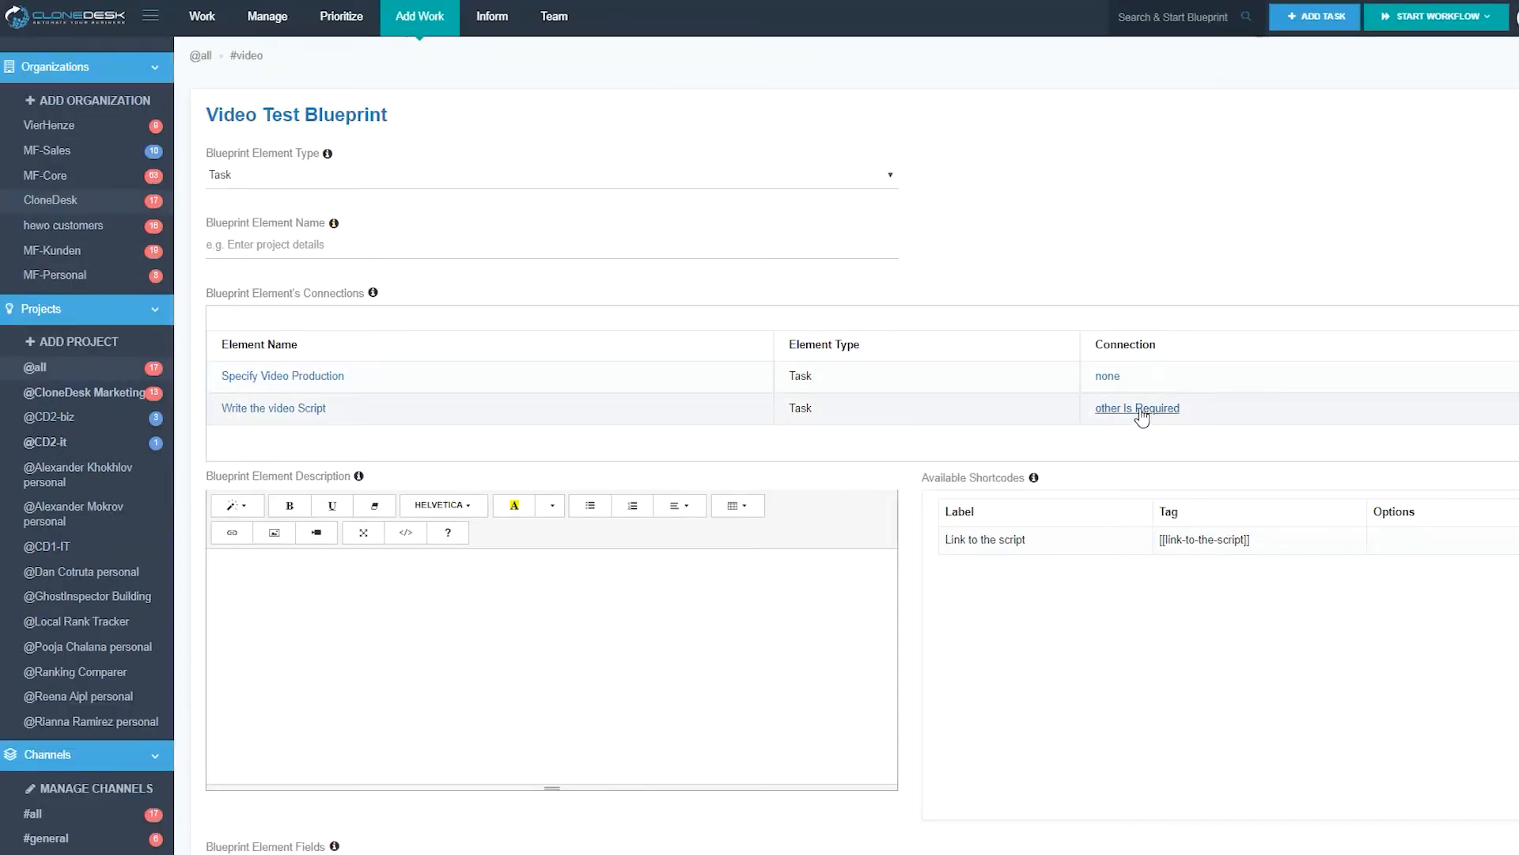
left_click(317, 238)
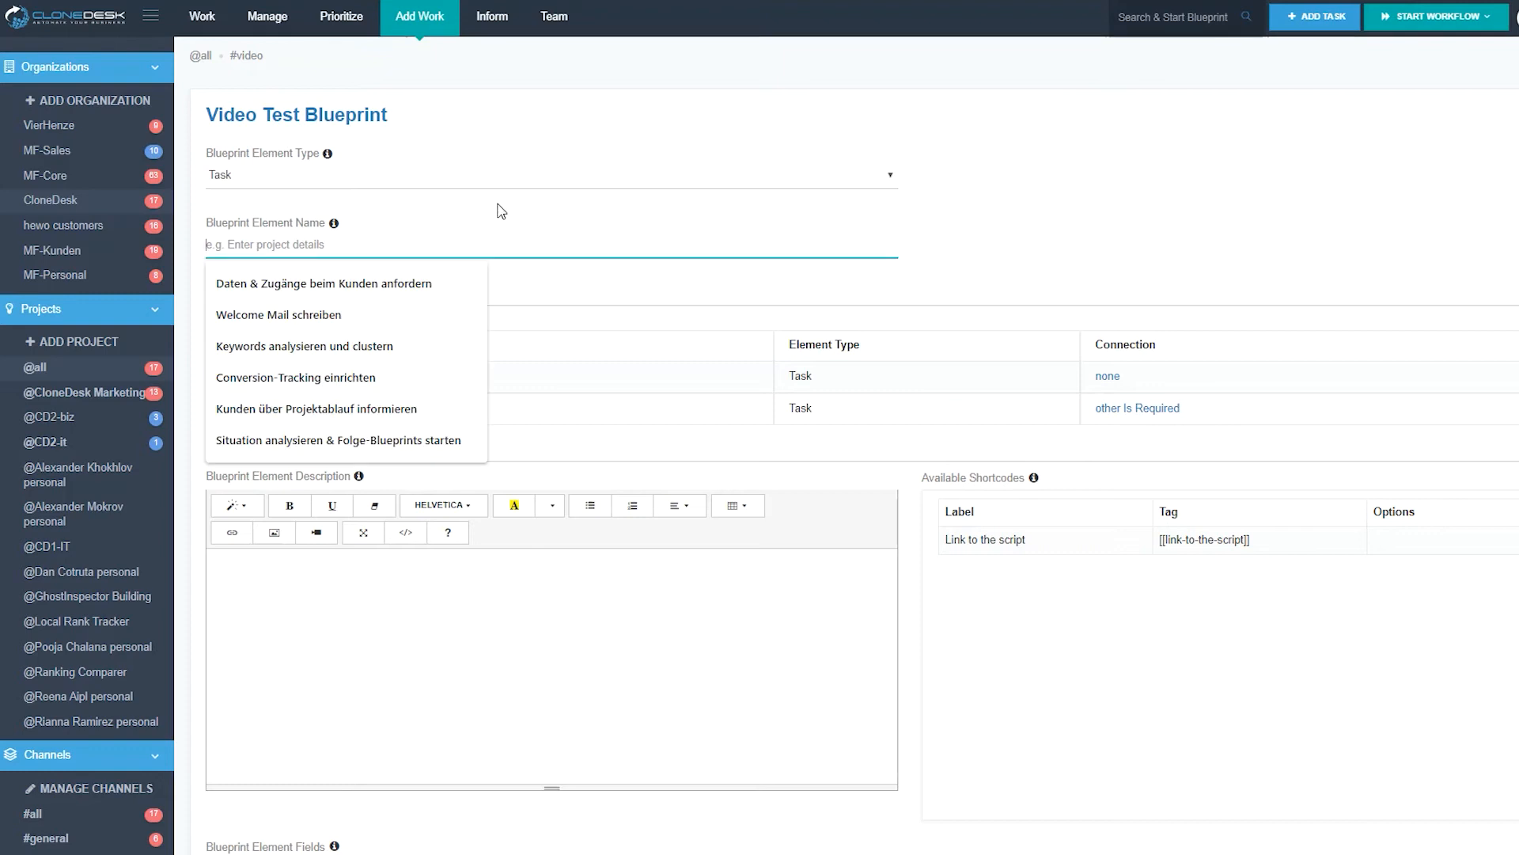
type("Approve Video")
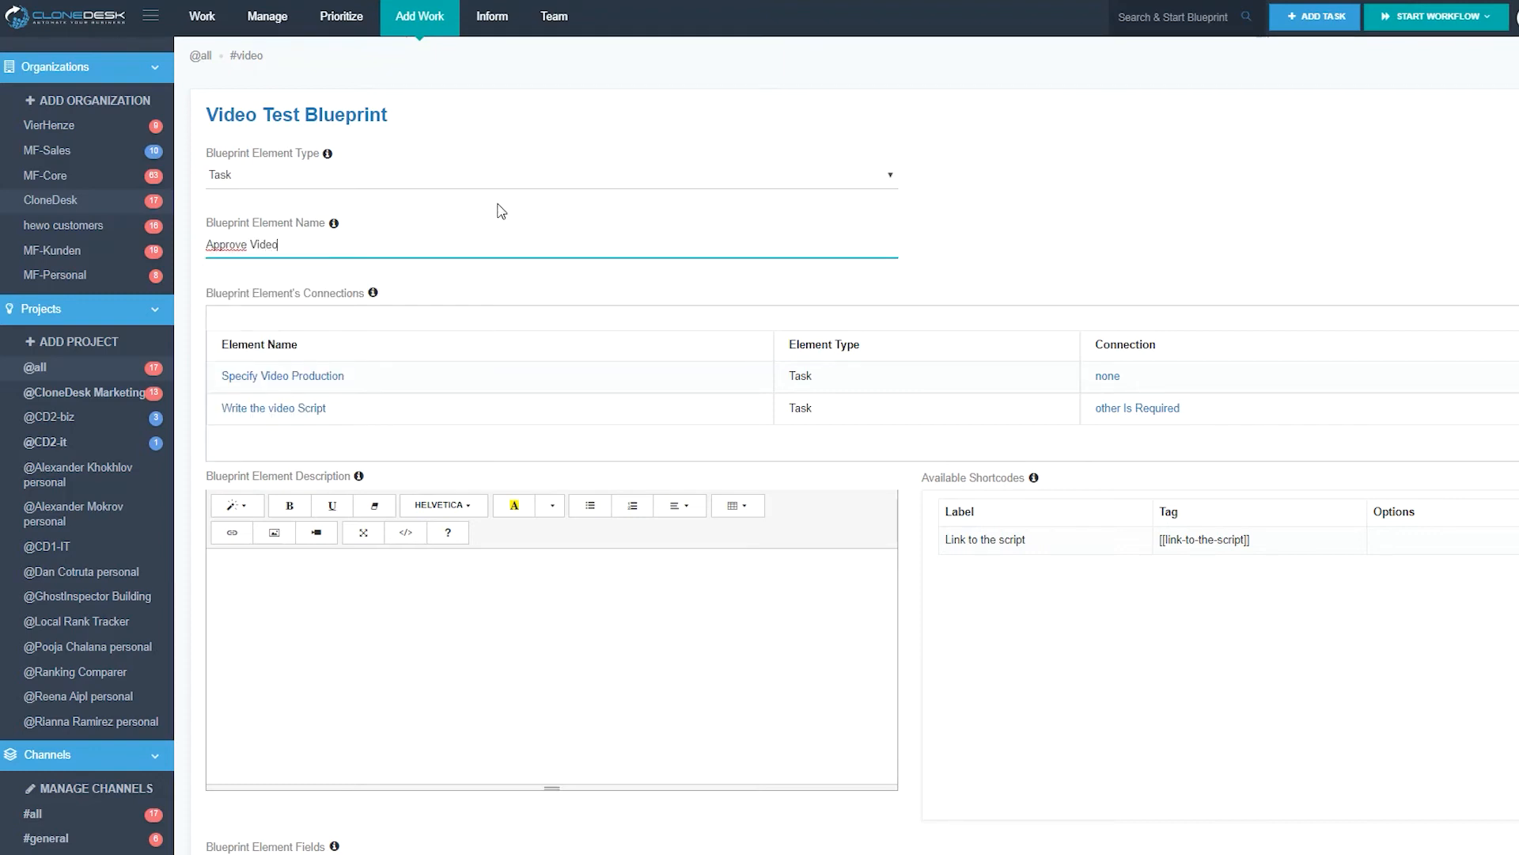
Add the description line "Link to the script: [[link-to-the-script]]" to the Approve Video element.
scroll(508, 574, "down", 2)
left_click_drag(1252, 366, 949, 369)
left_click(614, 493)
Add a required checkboxes field named "Approved?" with the selectable option "yes" to the element.
scroll(614, 493, "down", 5)
left_click(243, 261)
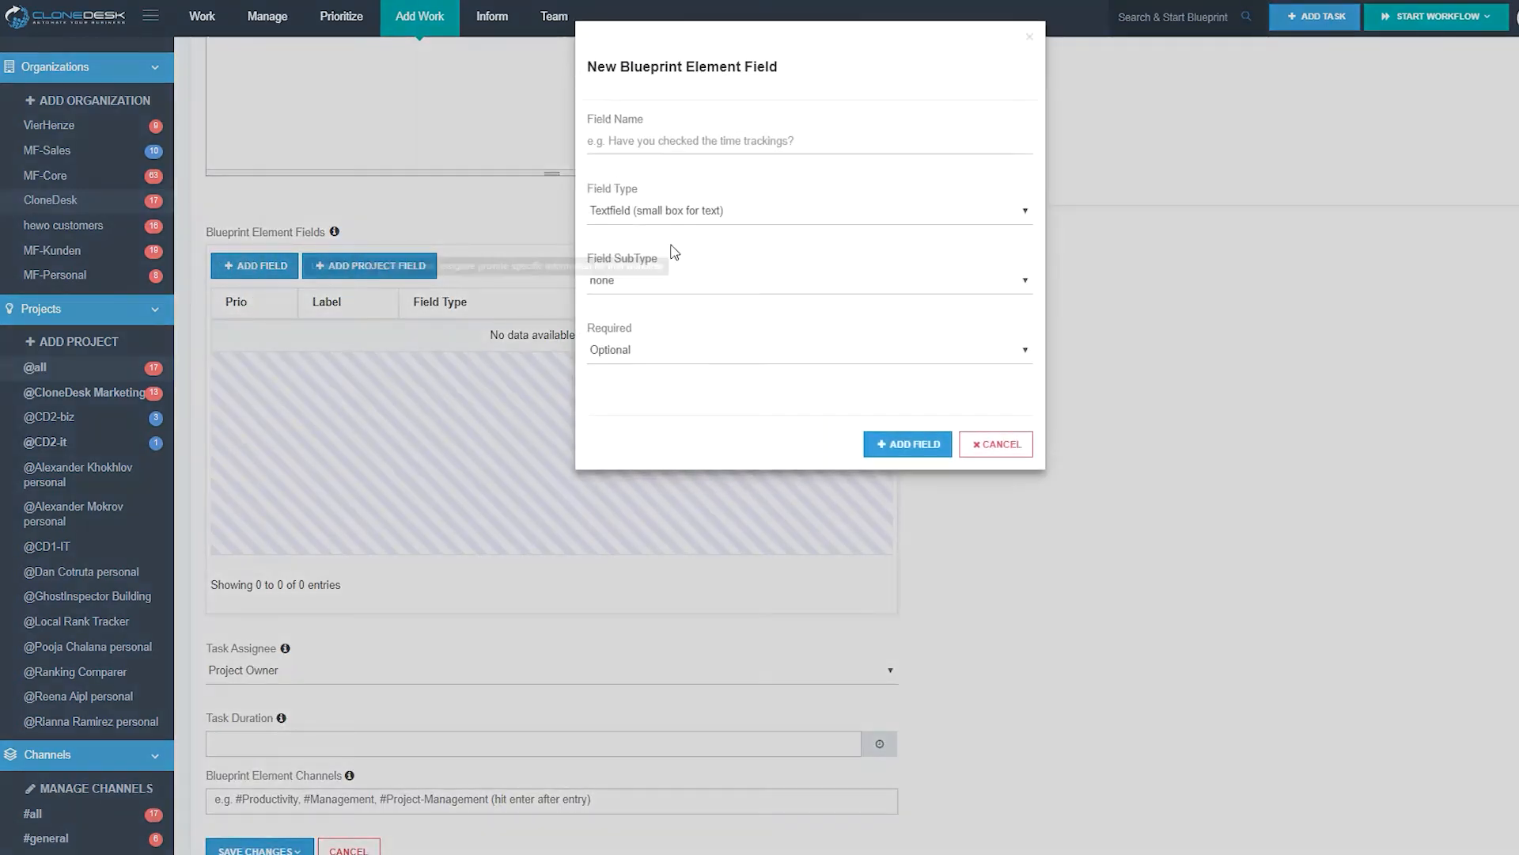
type("Approve")
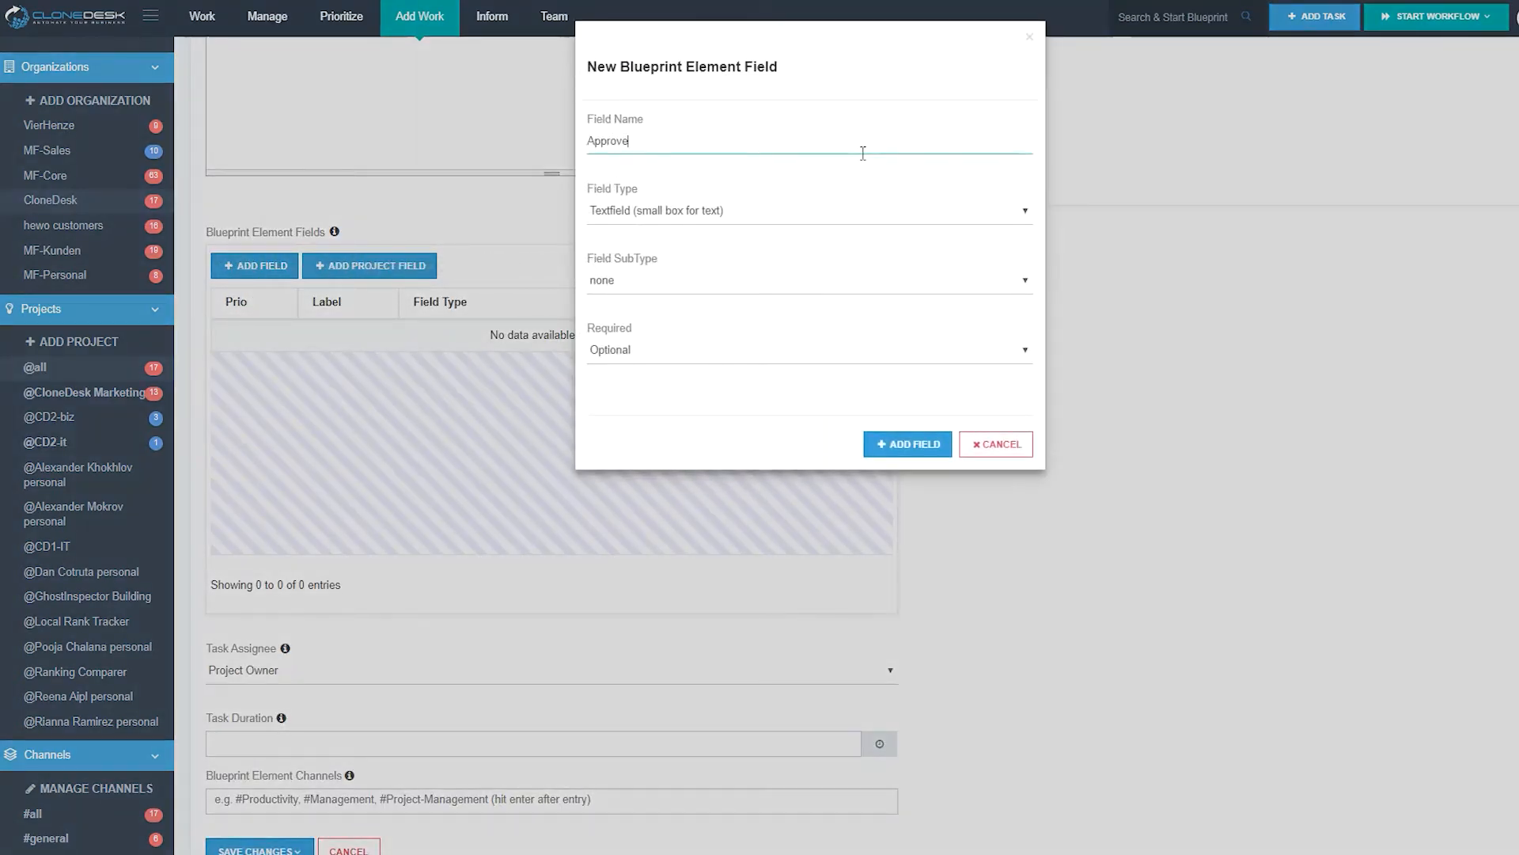
left_click(645, 211)
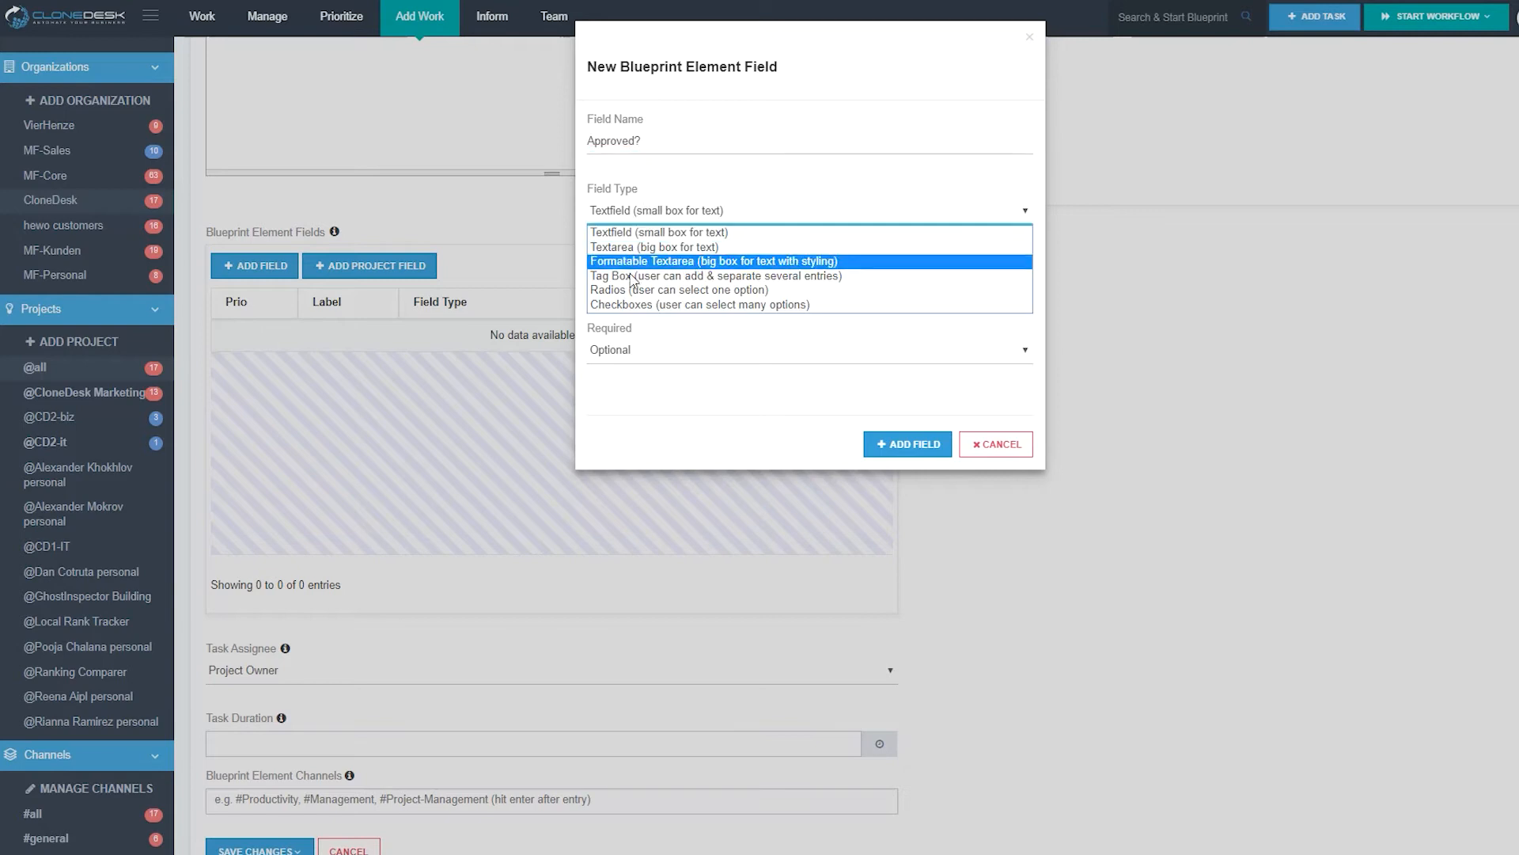
left_click(615, 307)
left_click(632, 281)
left_click(630, 317)
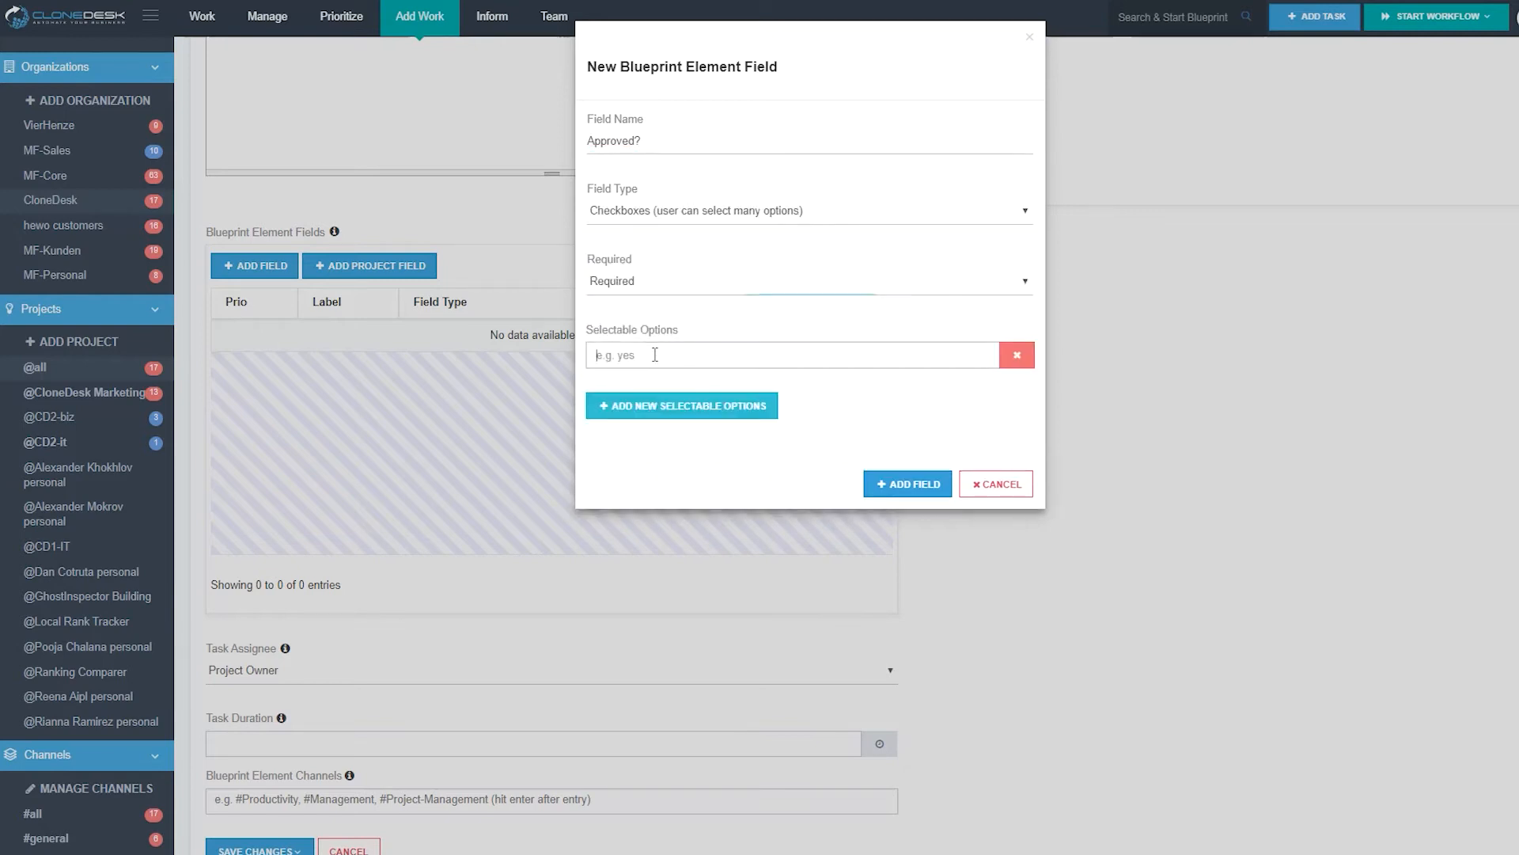
left_click(655, 353)
type("yes")
left_click(908, 483)
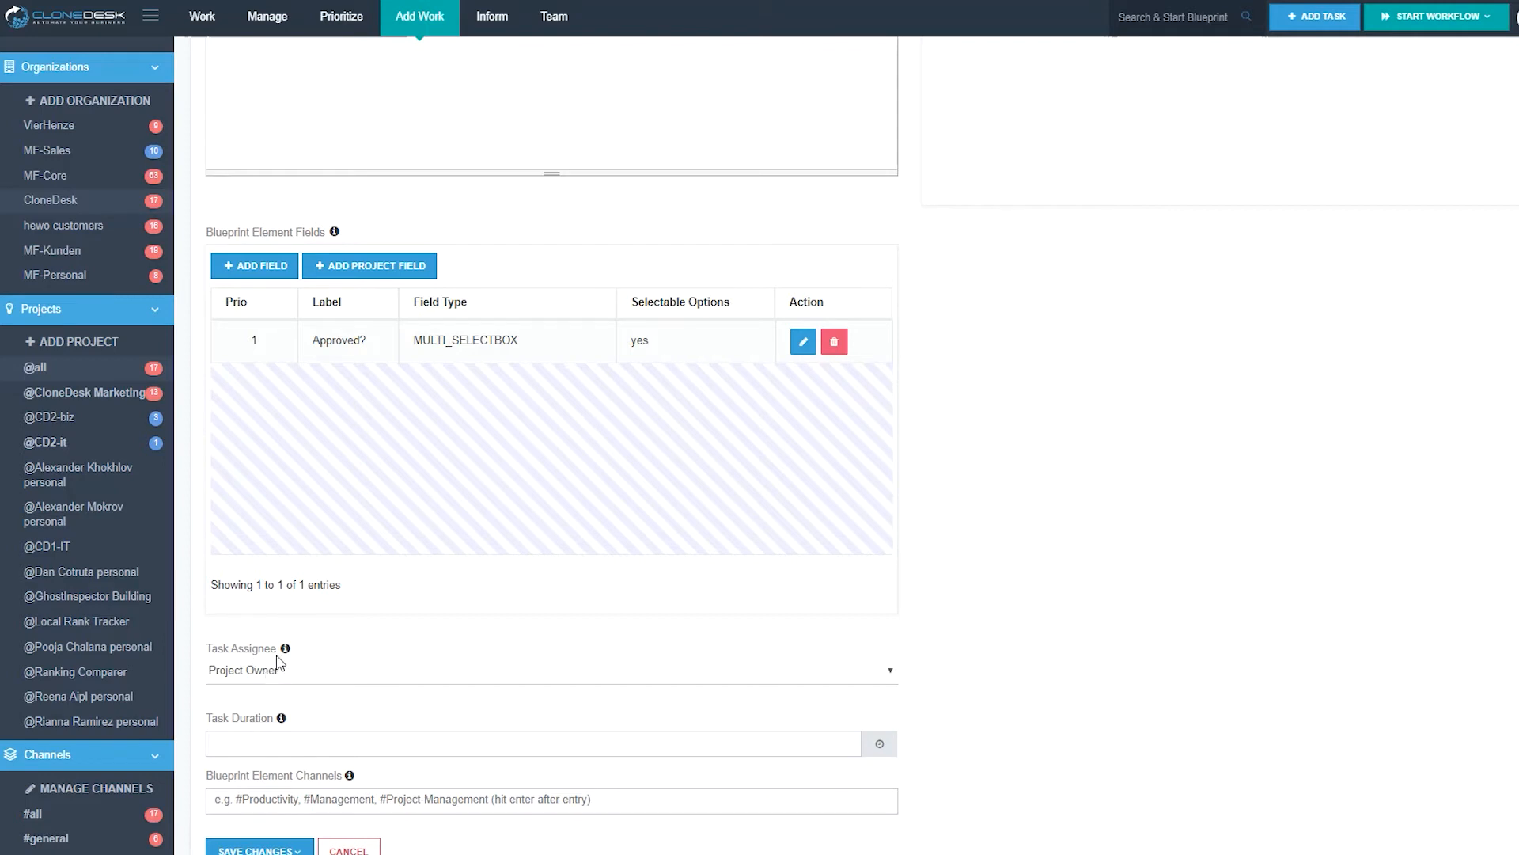
Set the task assignee of the Approve Video element to Worker.
left_click(251, 672)
left_click(253, 722)
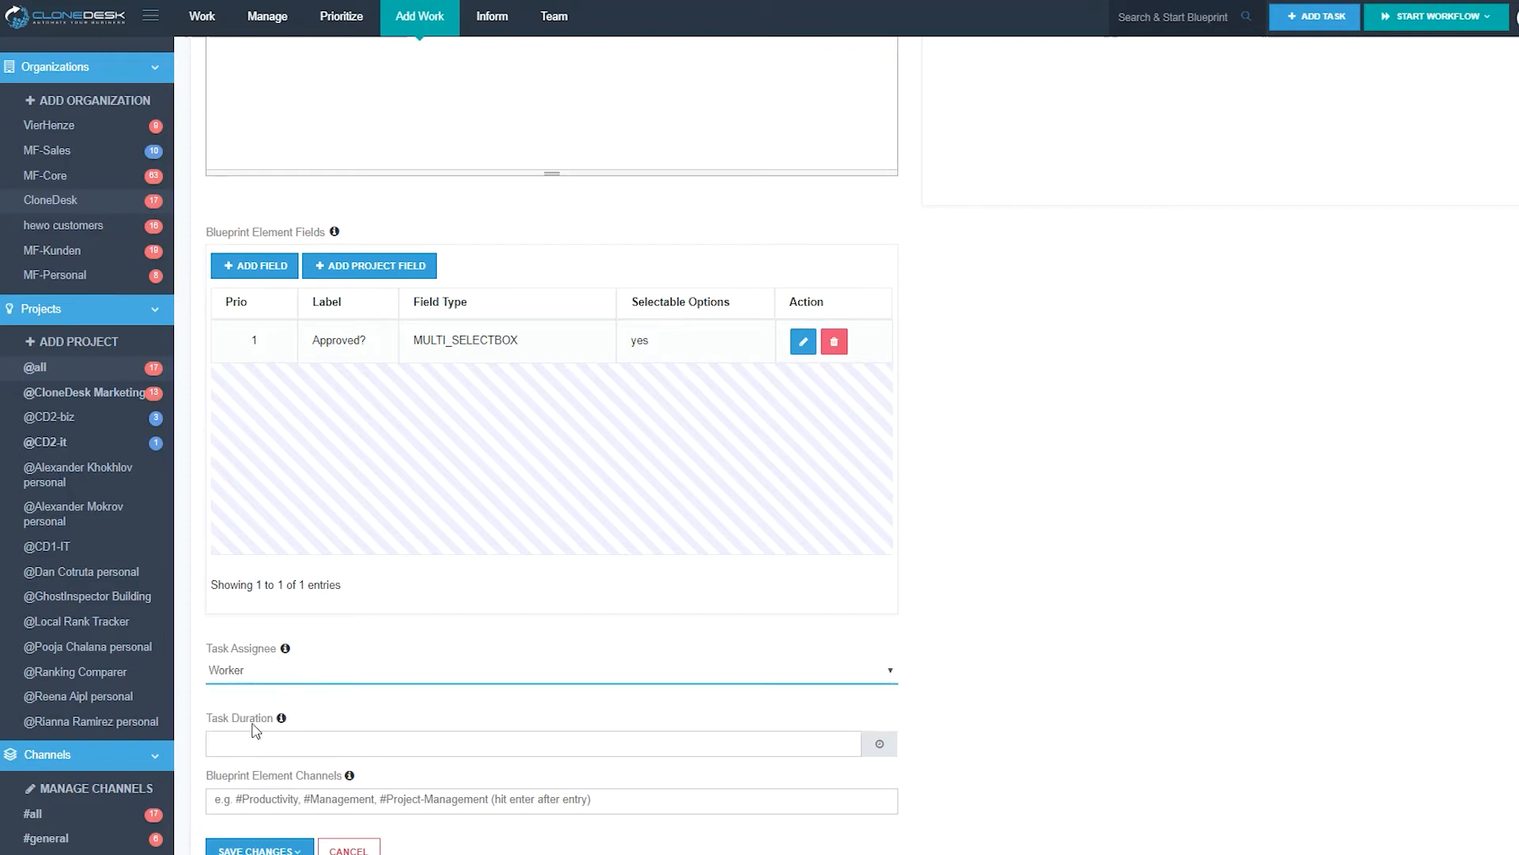
left_click(257, 677)
left_click(402, 656)
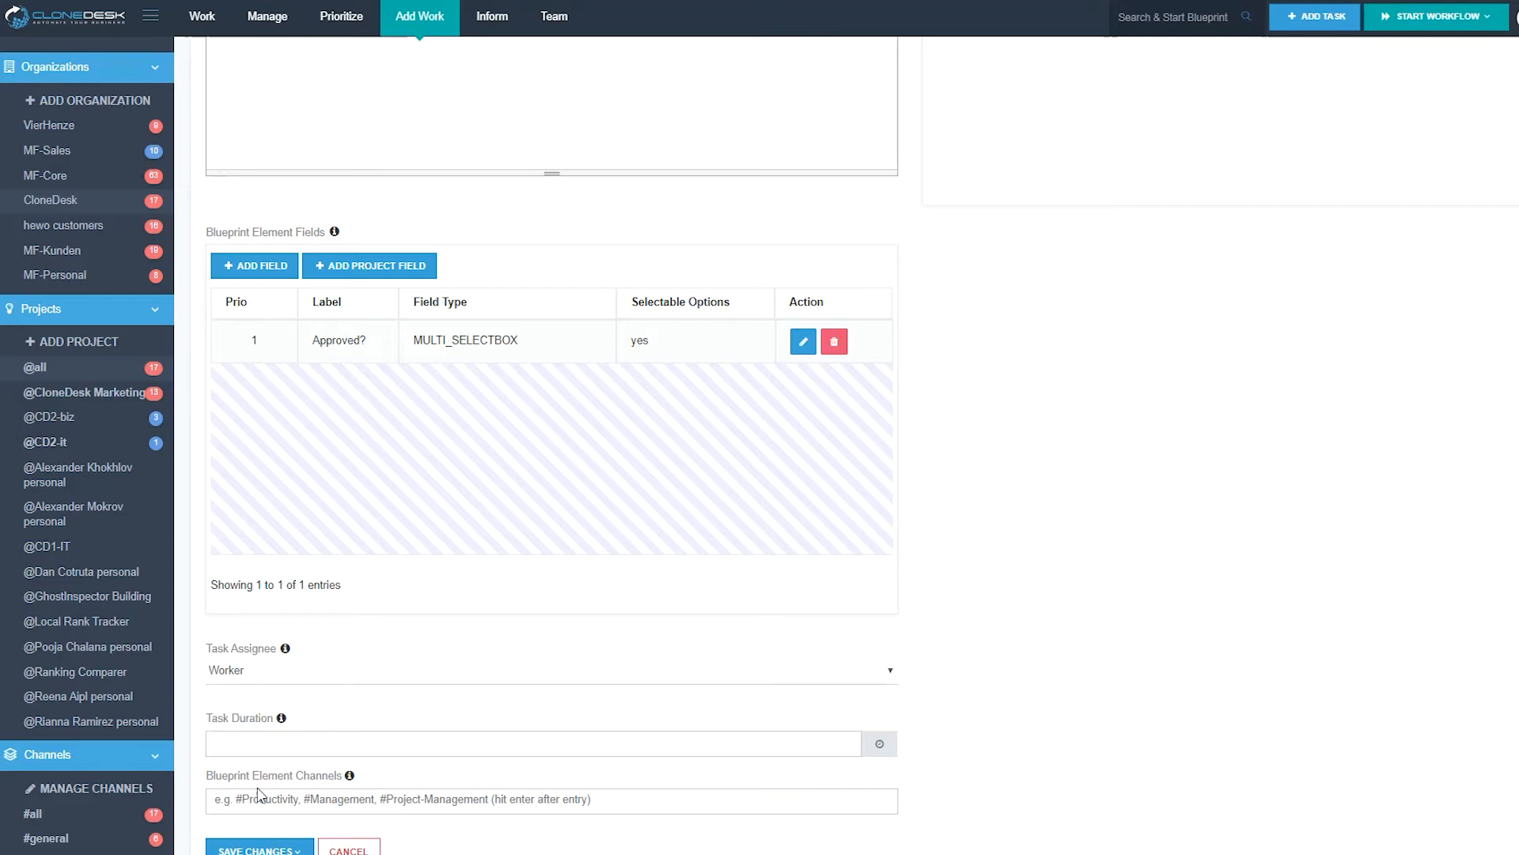
Add the channels check, check-video and approve-video to the element, and save the changes while staying on the page.
scroll(316, 748, "down", 1)
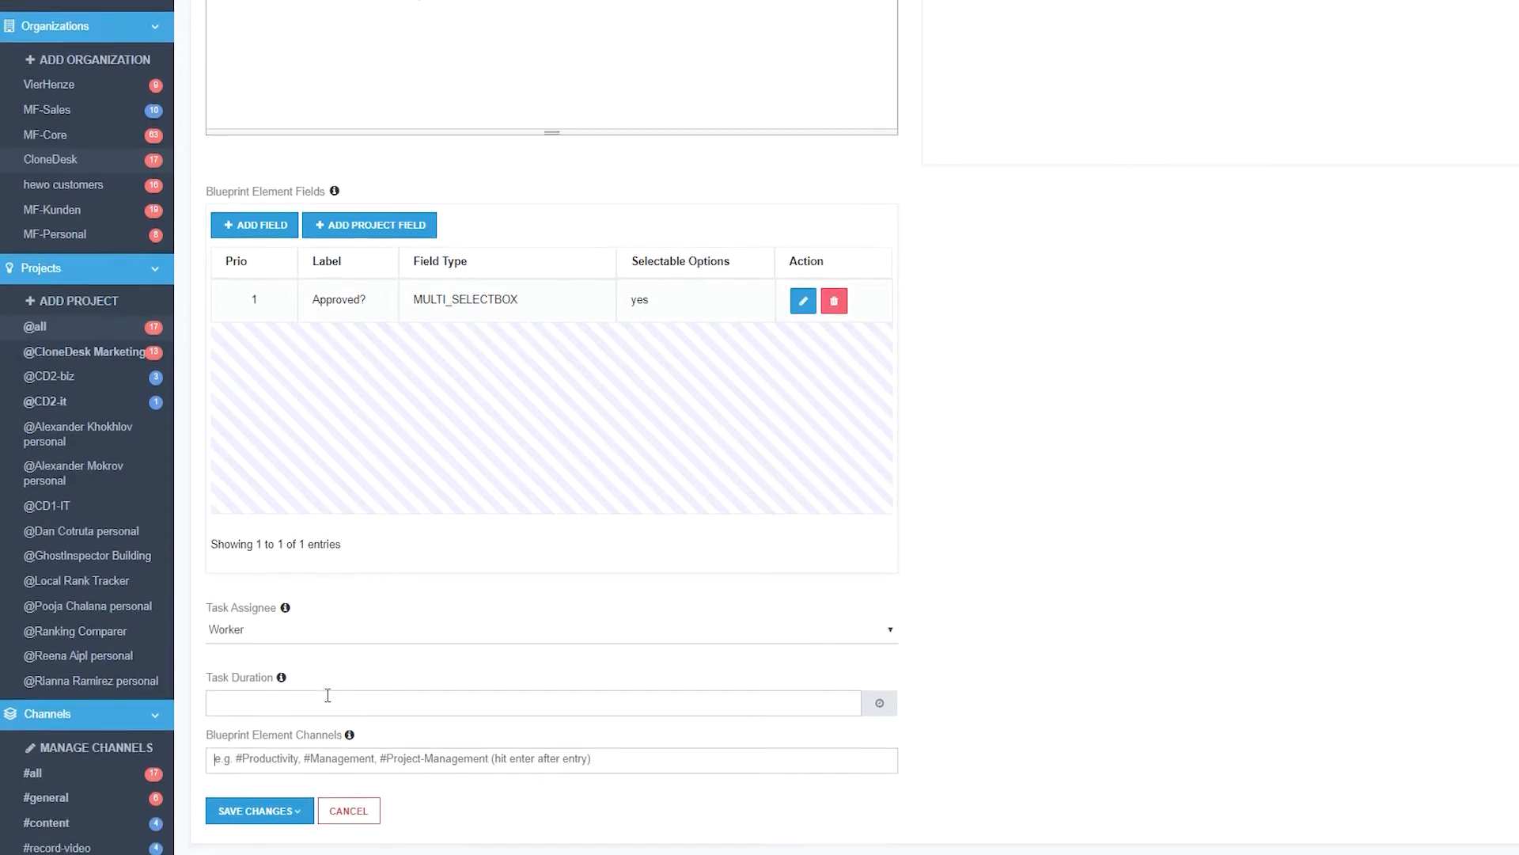
type("check")
key("Return")
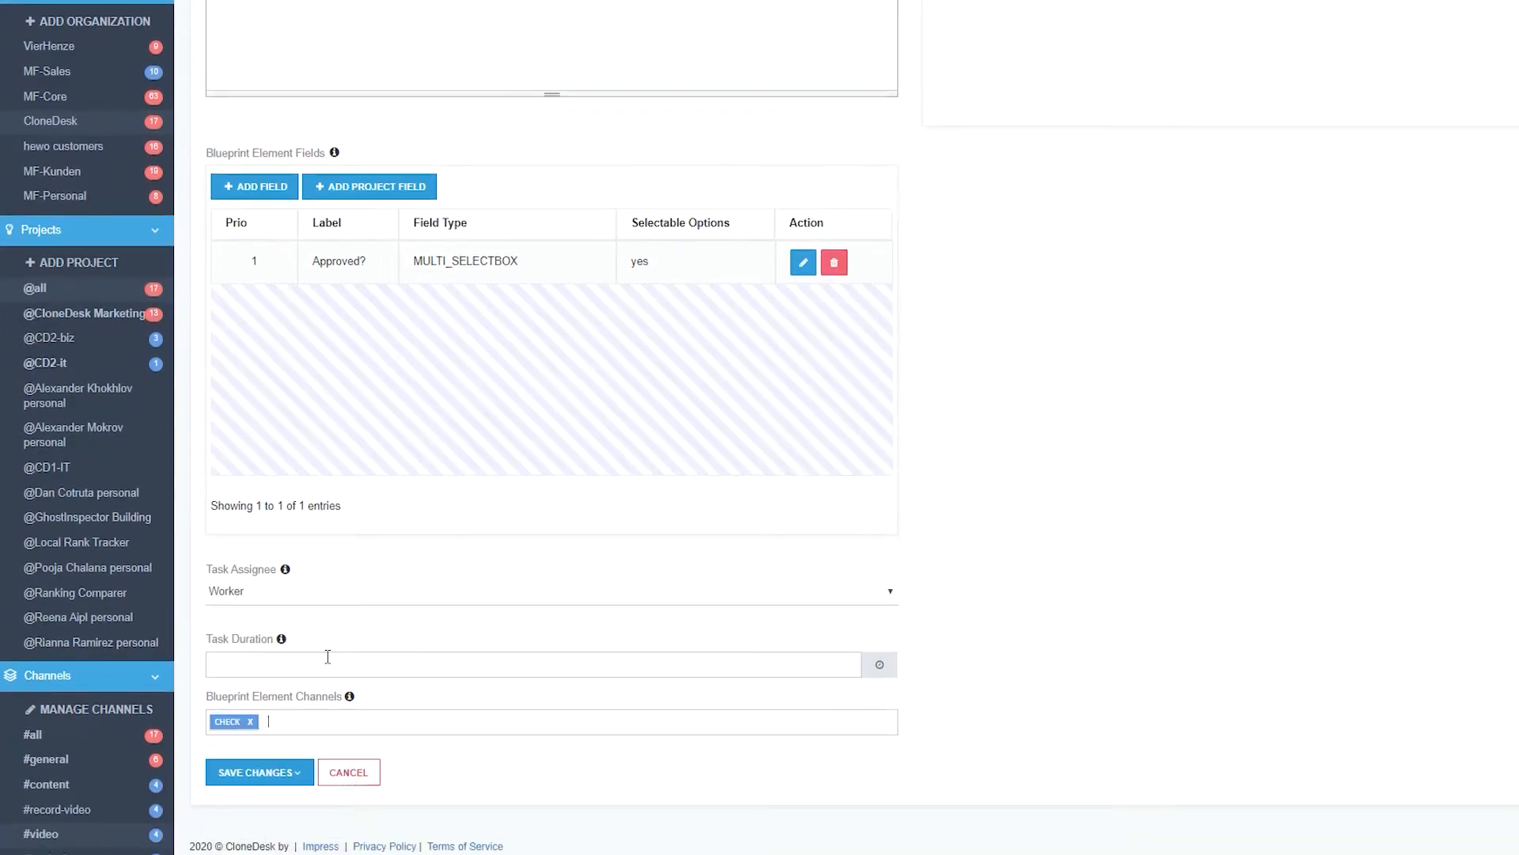
type("check-video")
key("Return")
type("appro")
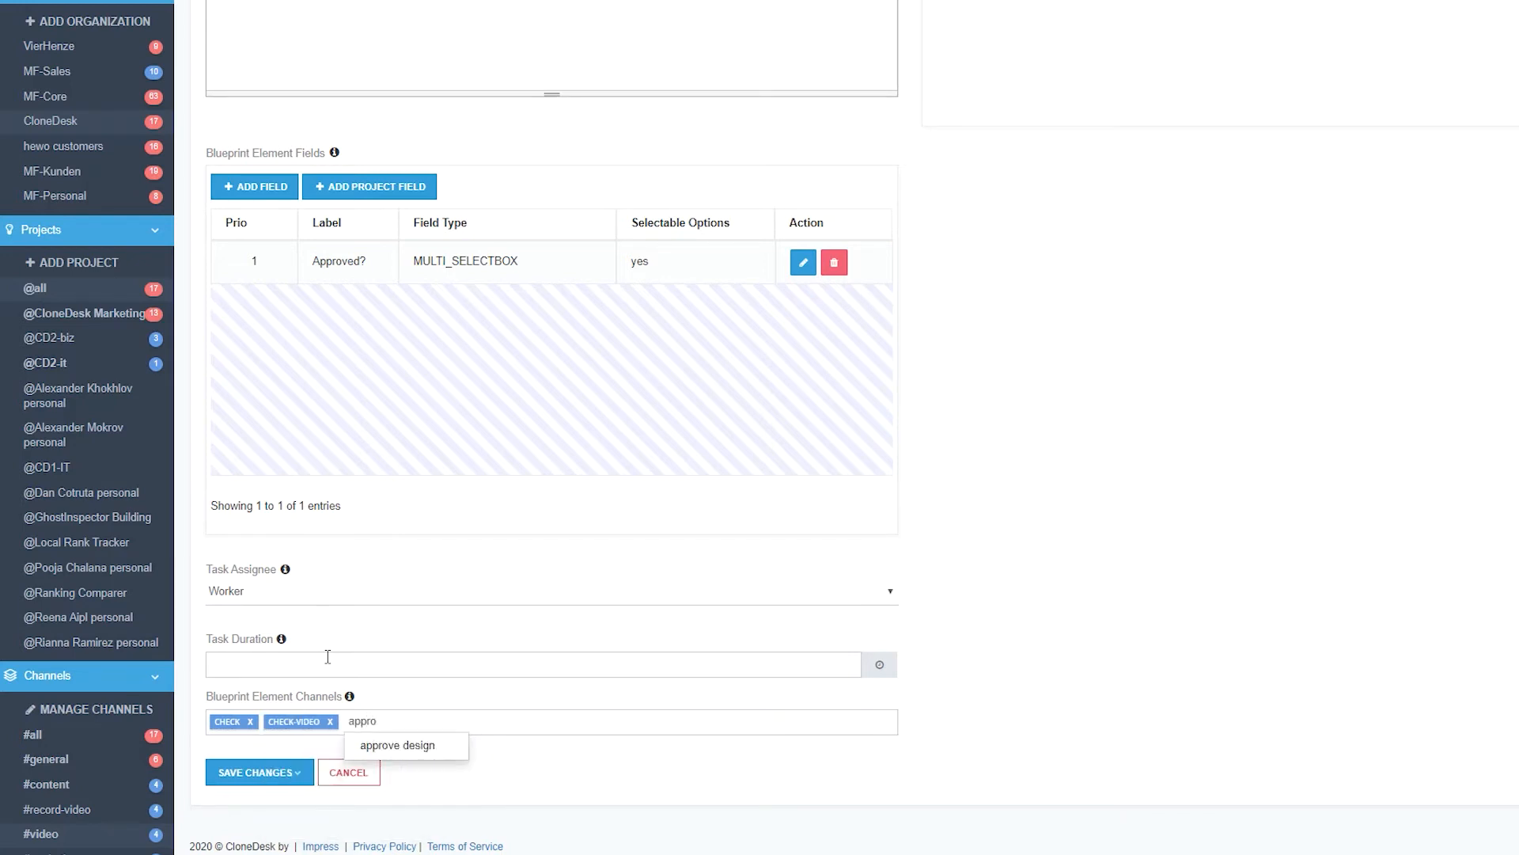
type("ve vide")
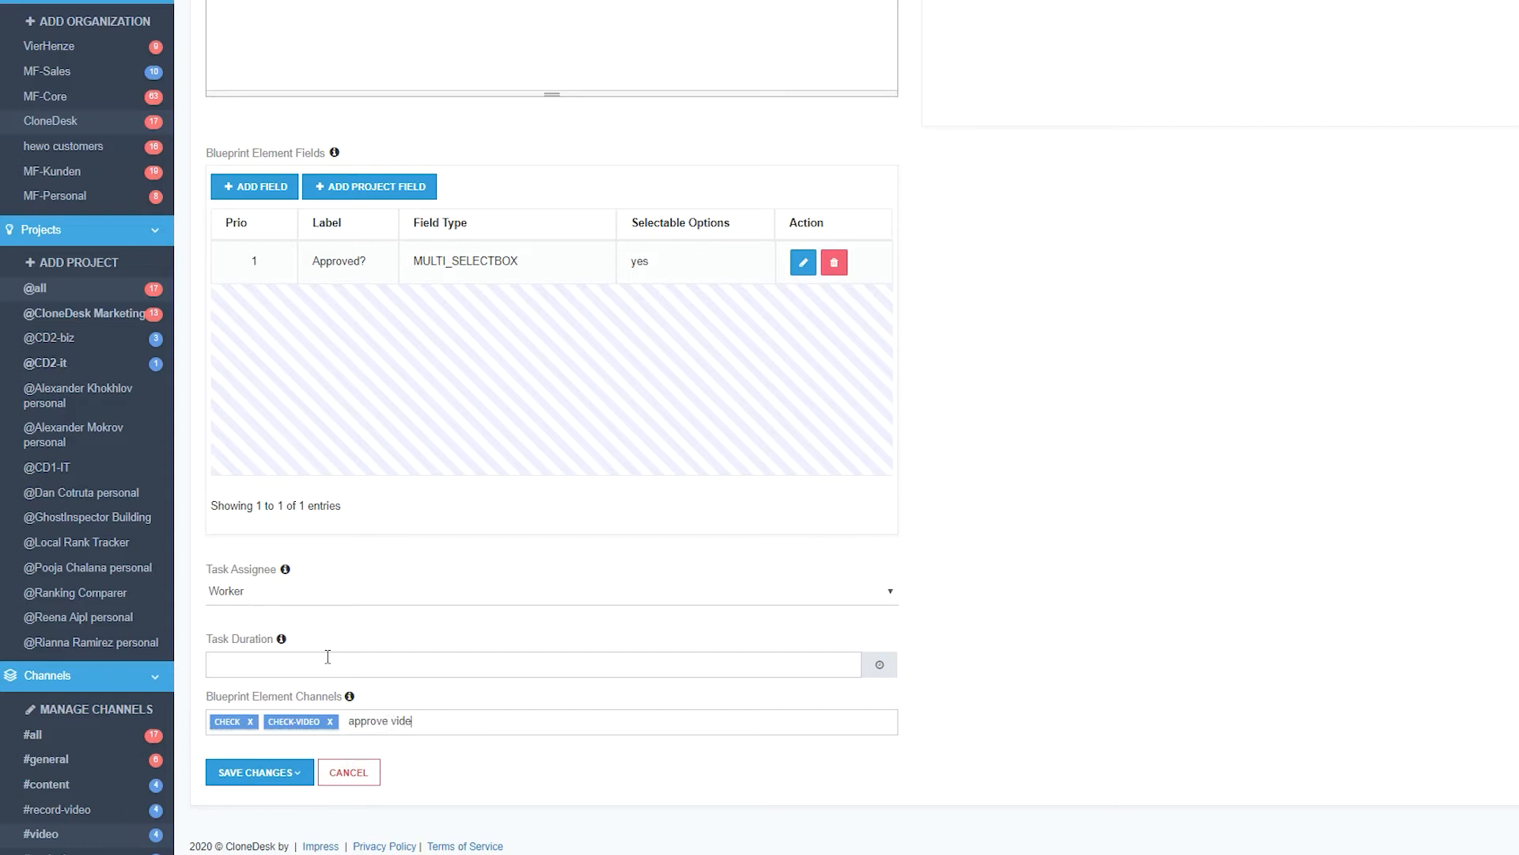
type("ideo")
key("Return")
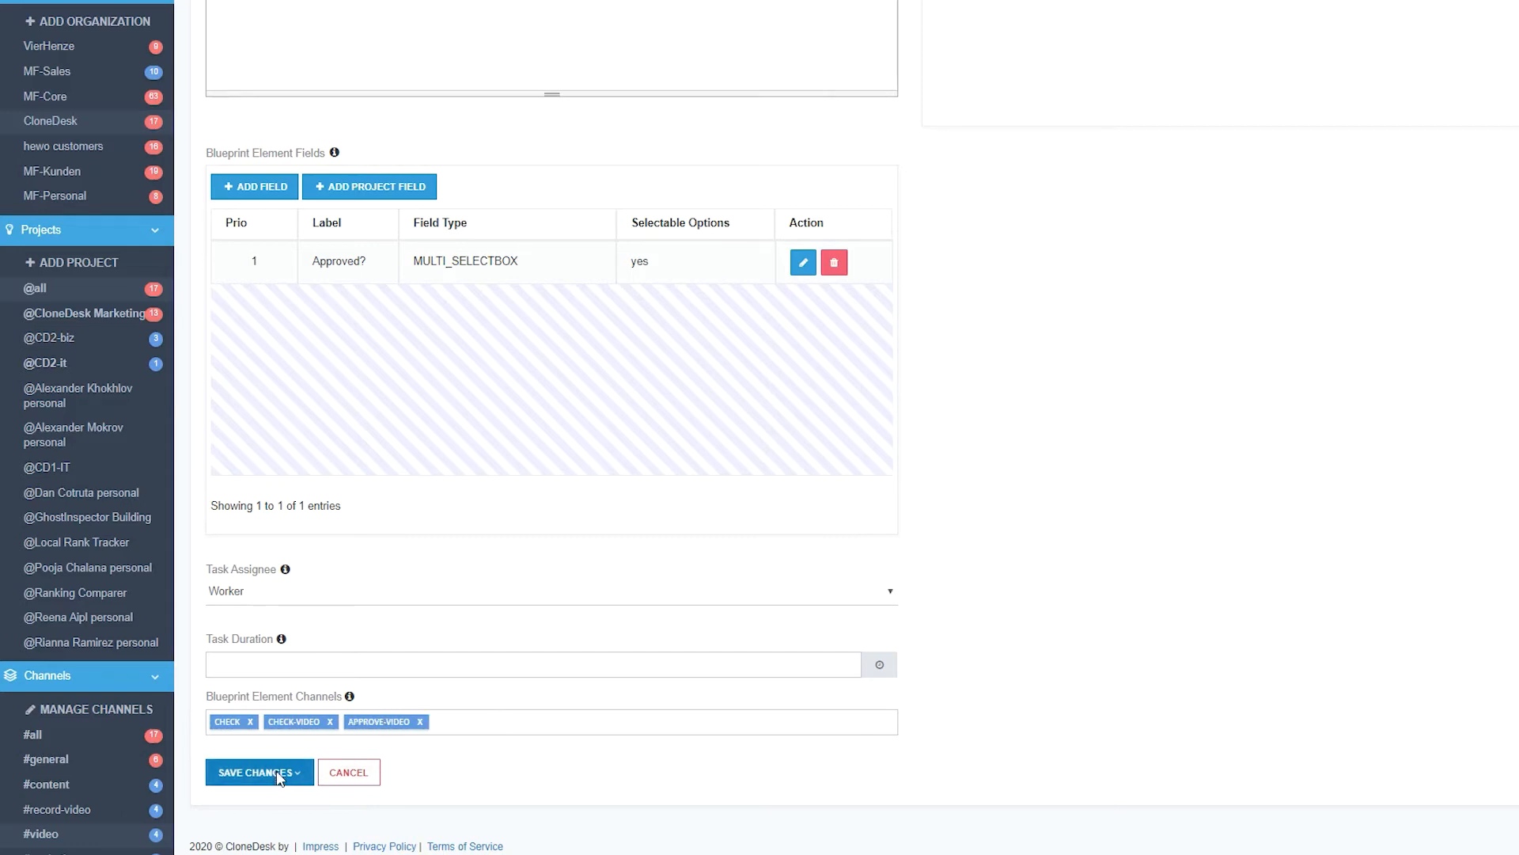
left_click(278, 775)
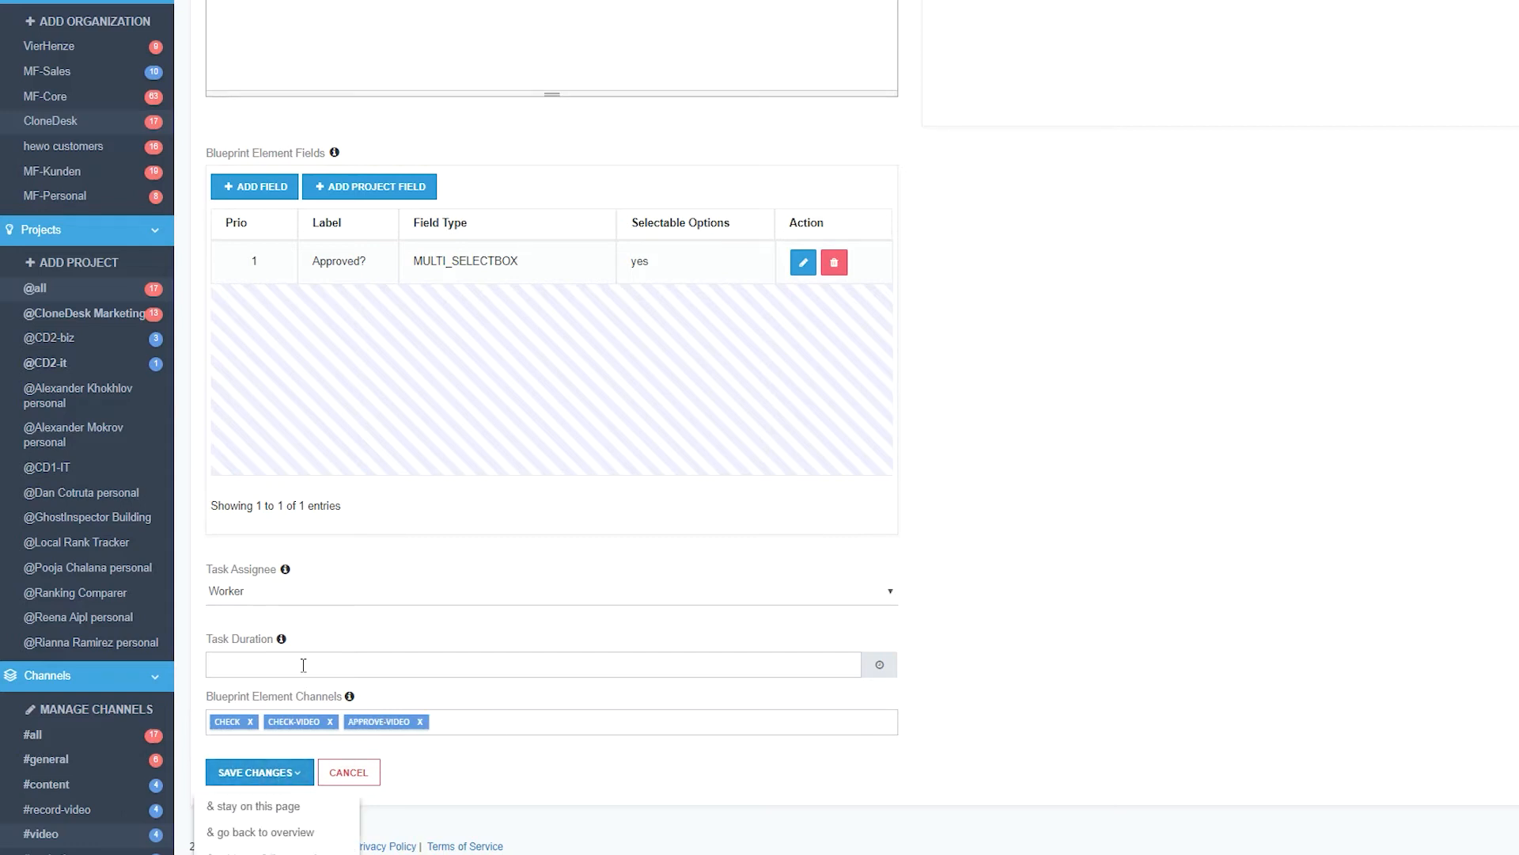
left_click(281, 807)
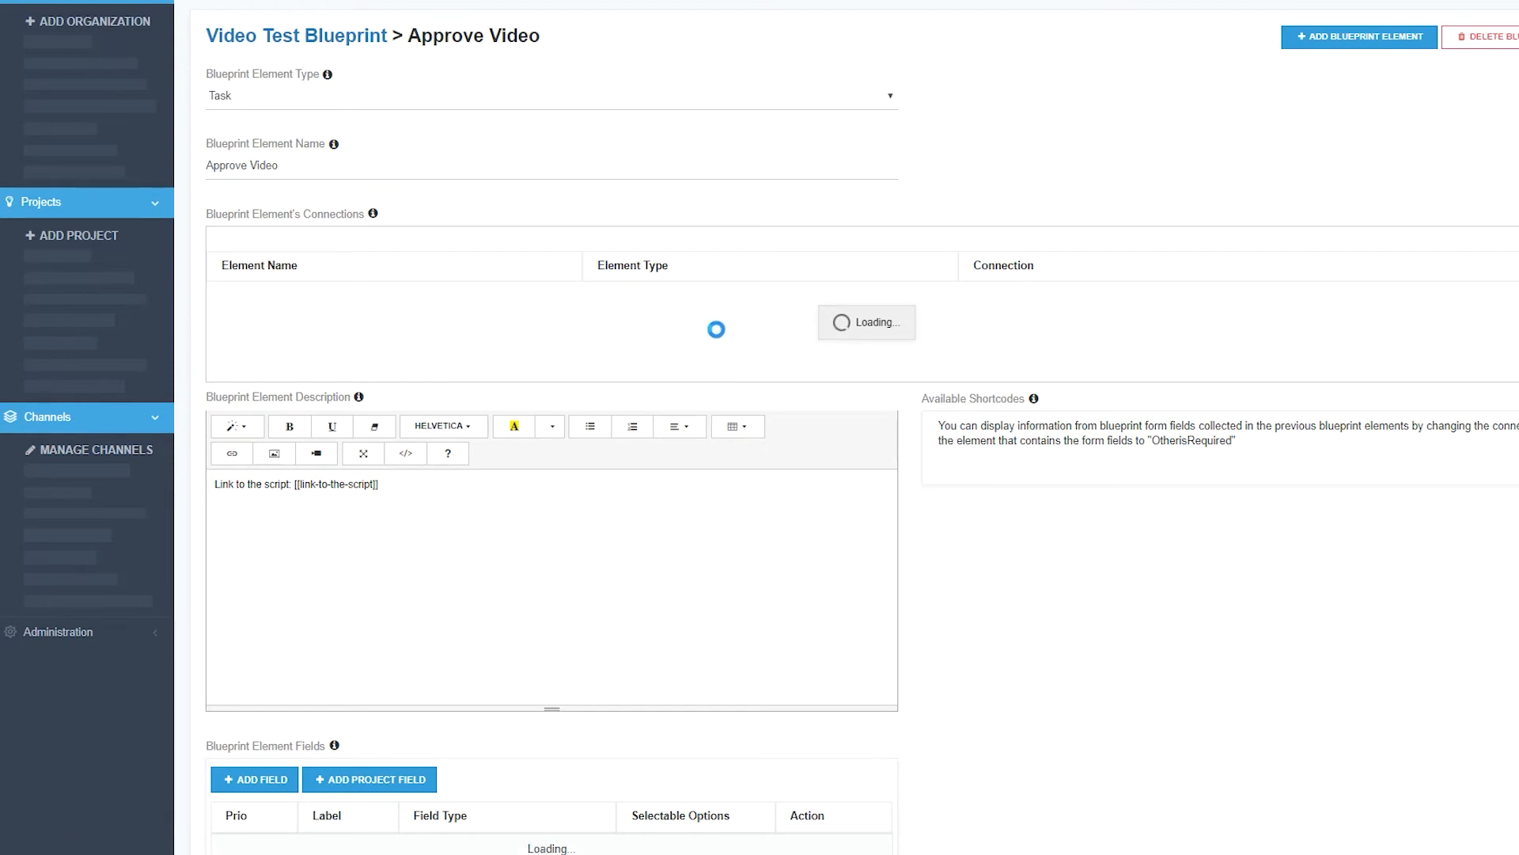
Set the connections to Specify Video Production and Write the video Script to "other Is Required", and save the element.
left_click(1108, 376)
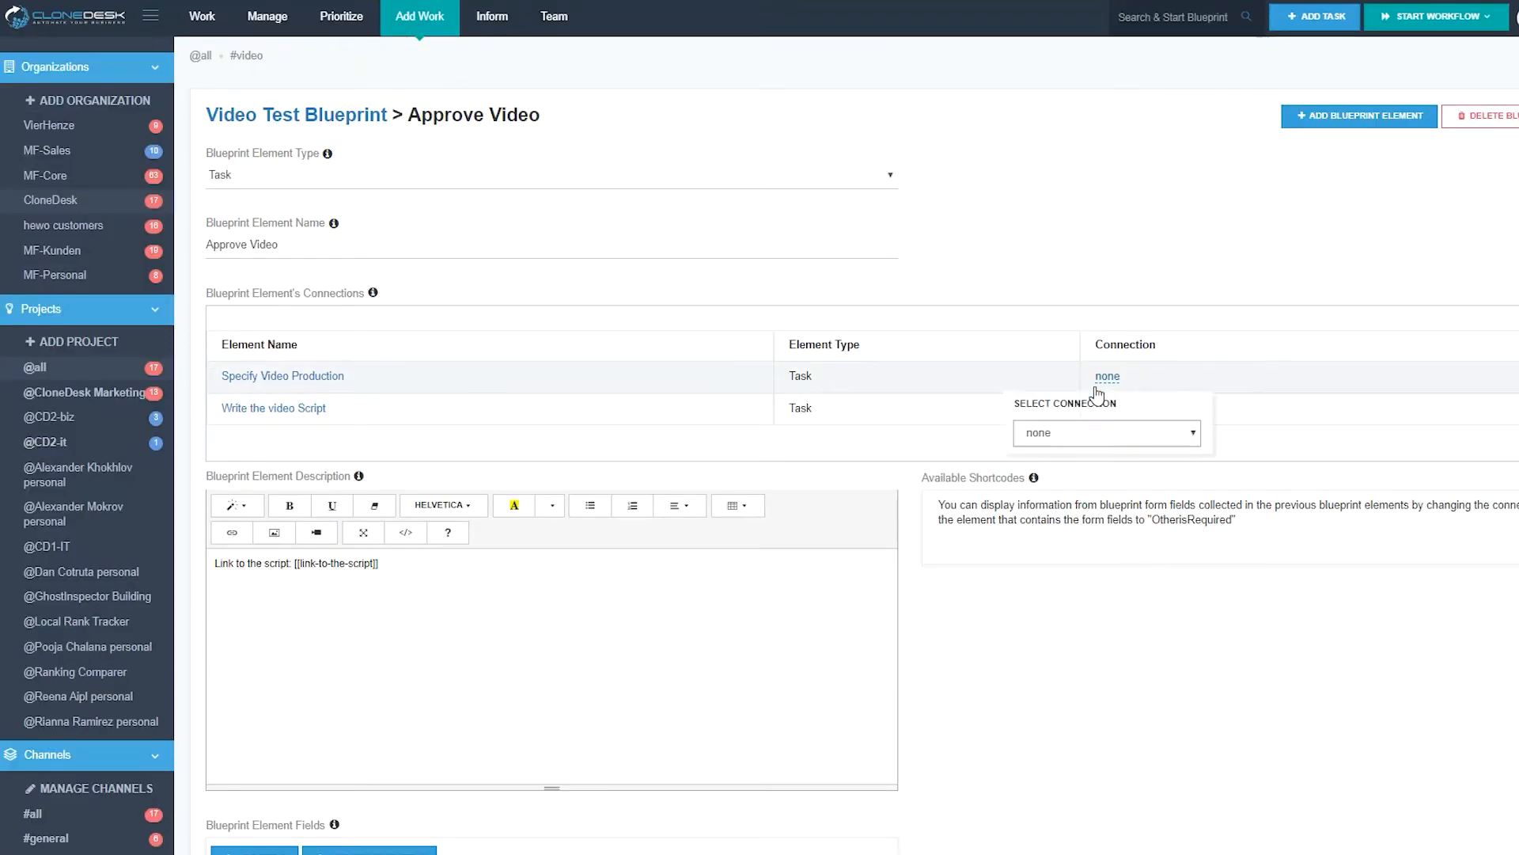
left_click(1108, 433)
left_click(1092, 465)
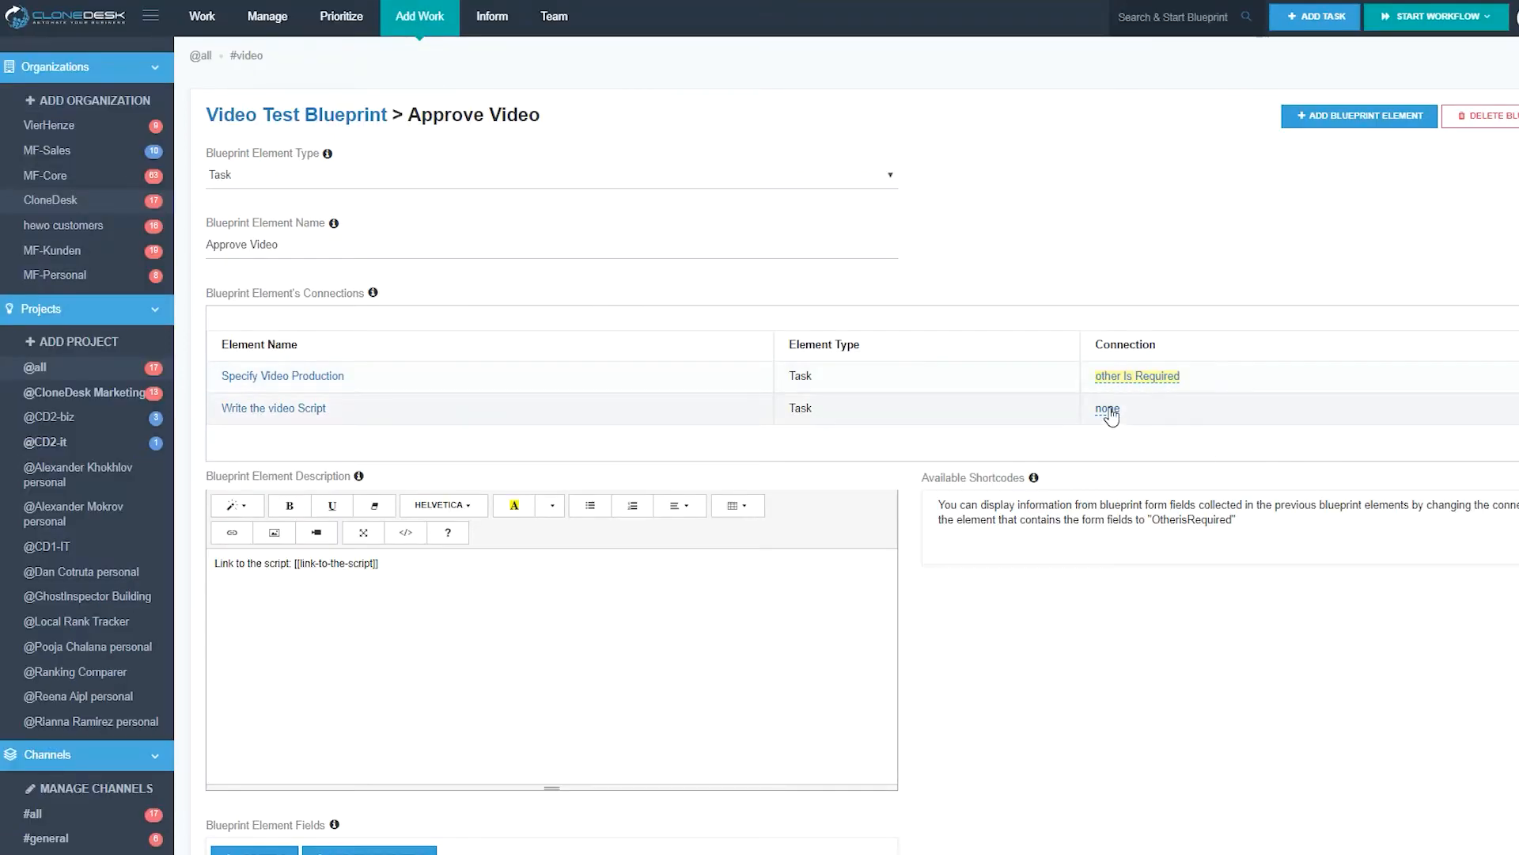
left_click(1108, 409)
left_click(1096, 467)
left_click(1092, 475)
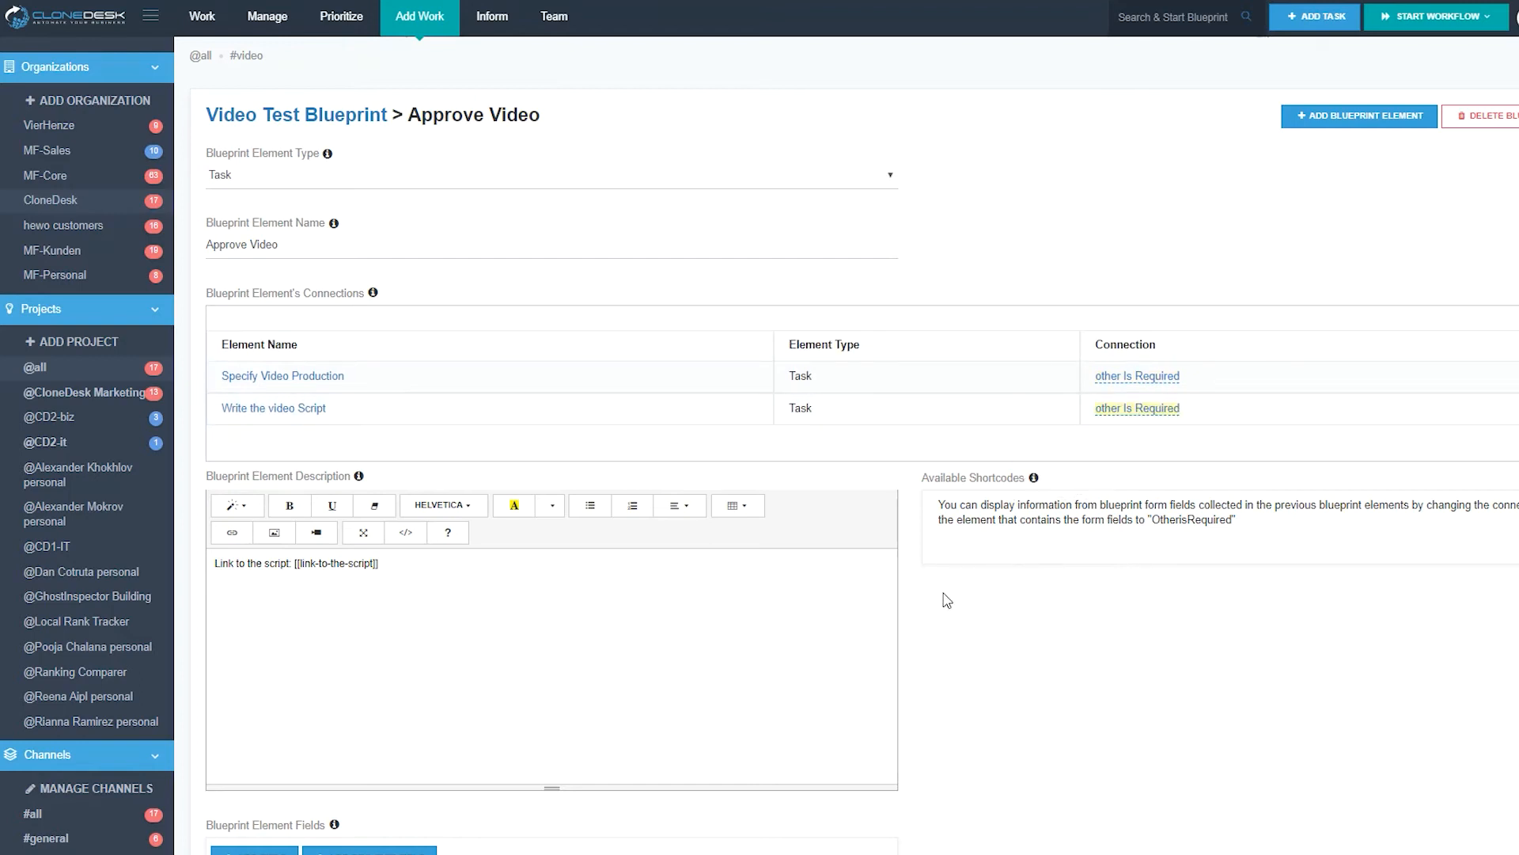
scroll(942, 603, "down", 7)
scroll(254, 807, "down", 1)
left_click(259, 779)
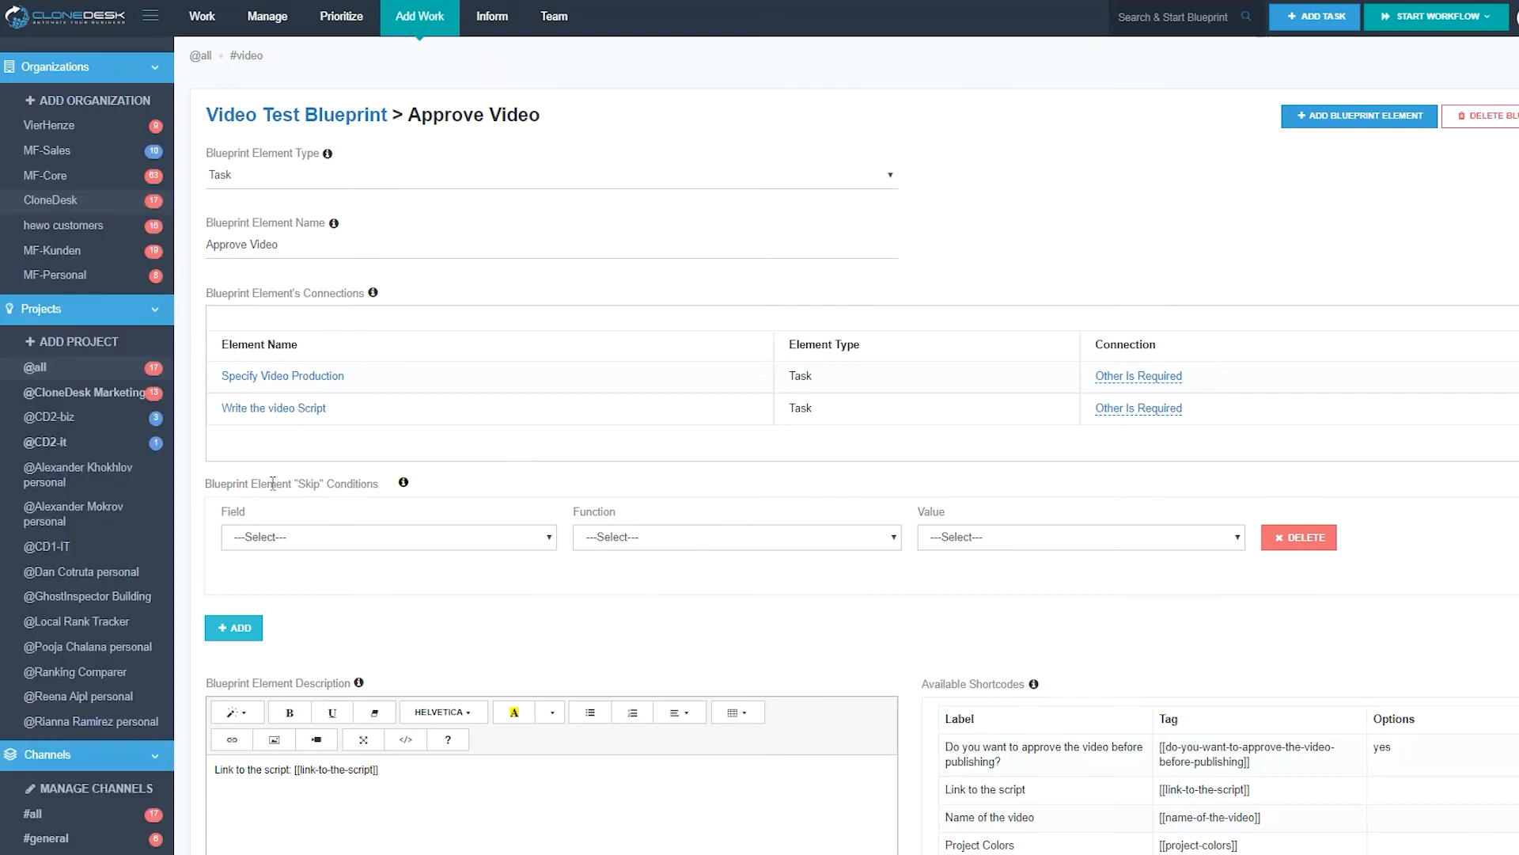
Define a skip condition with the field "Do you want to approve the video before publishing?", function "is" and value "yes".
left_click_drag(230, 482, 381, 487)
left_click(384, 499)
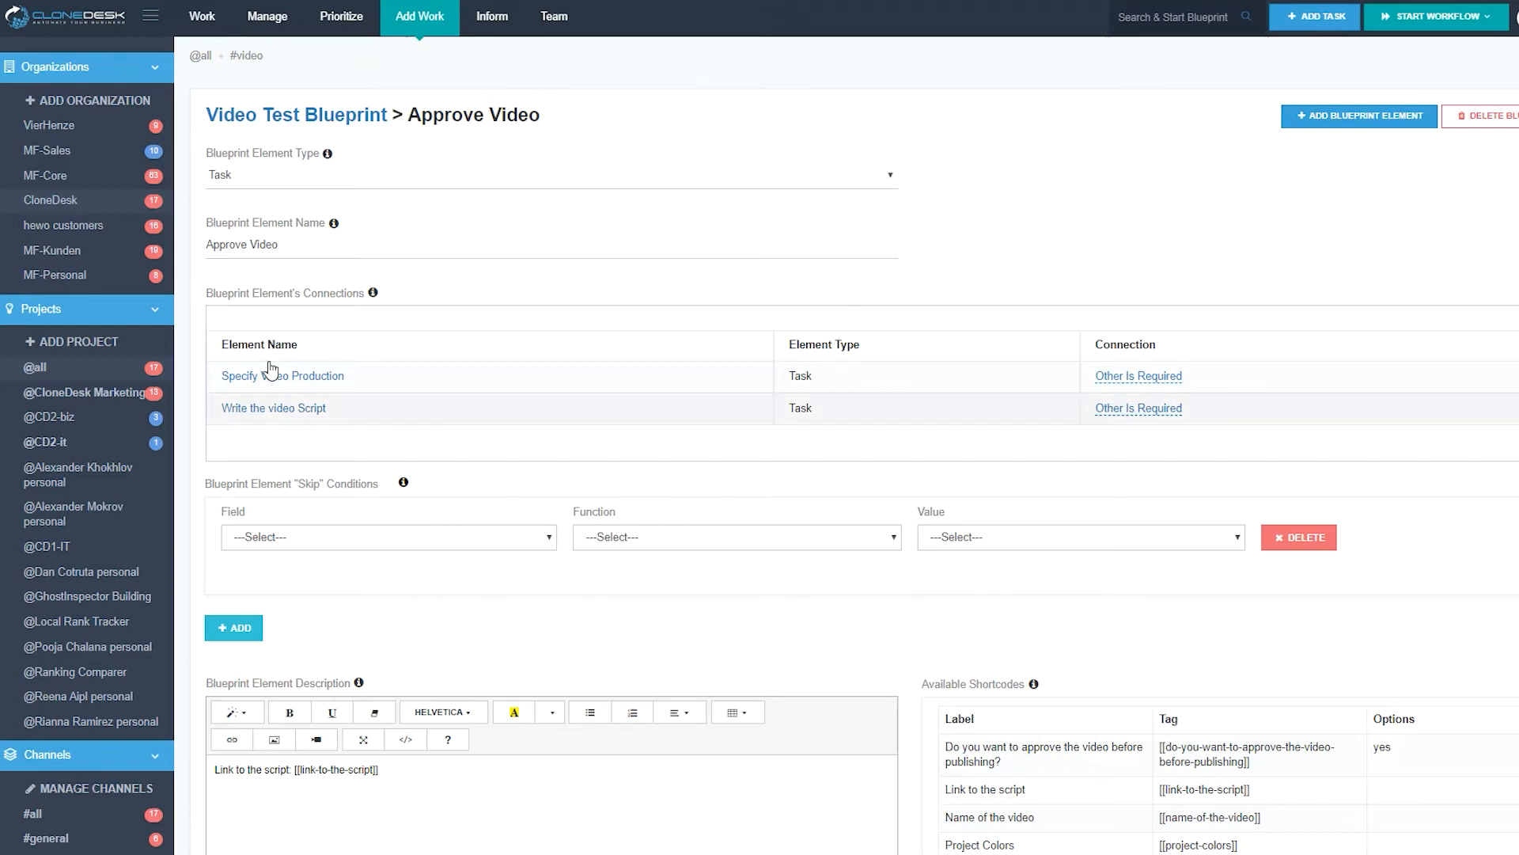
left_click(331, 537)
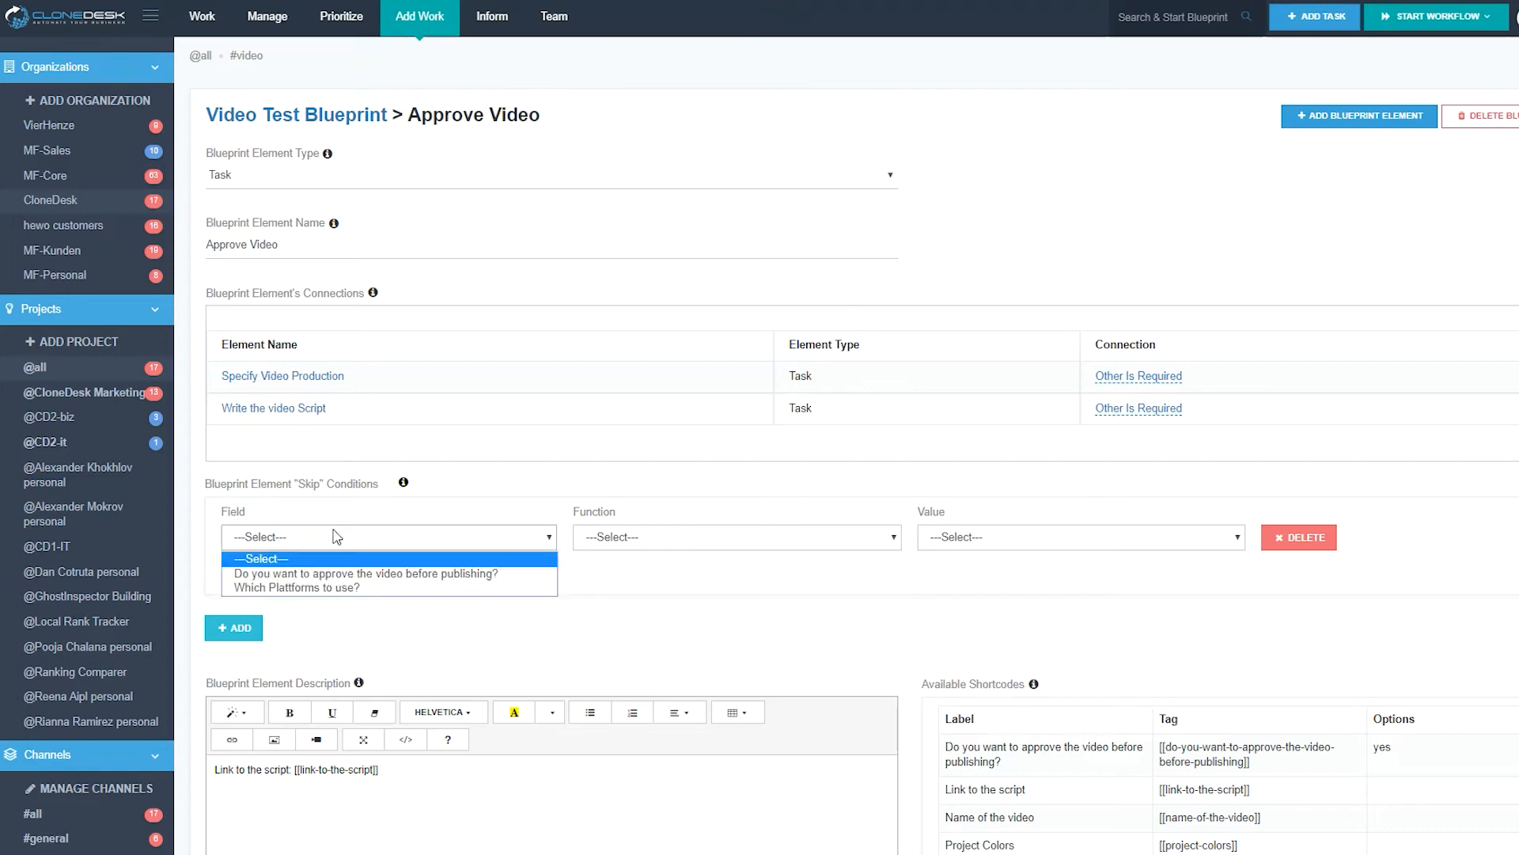
left_click(354, 574)
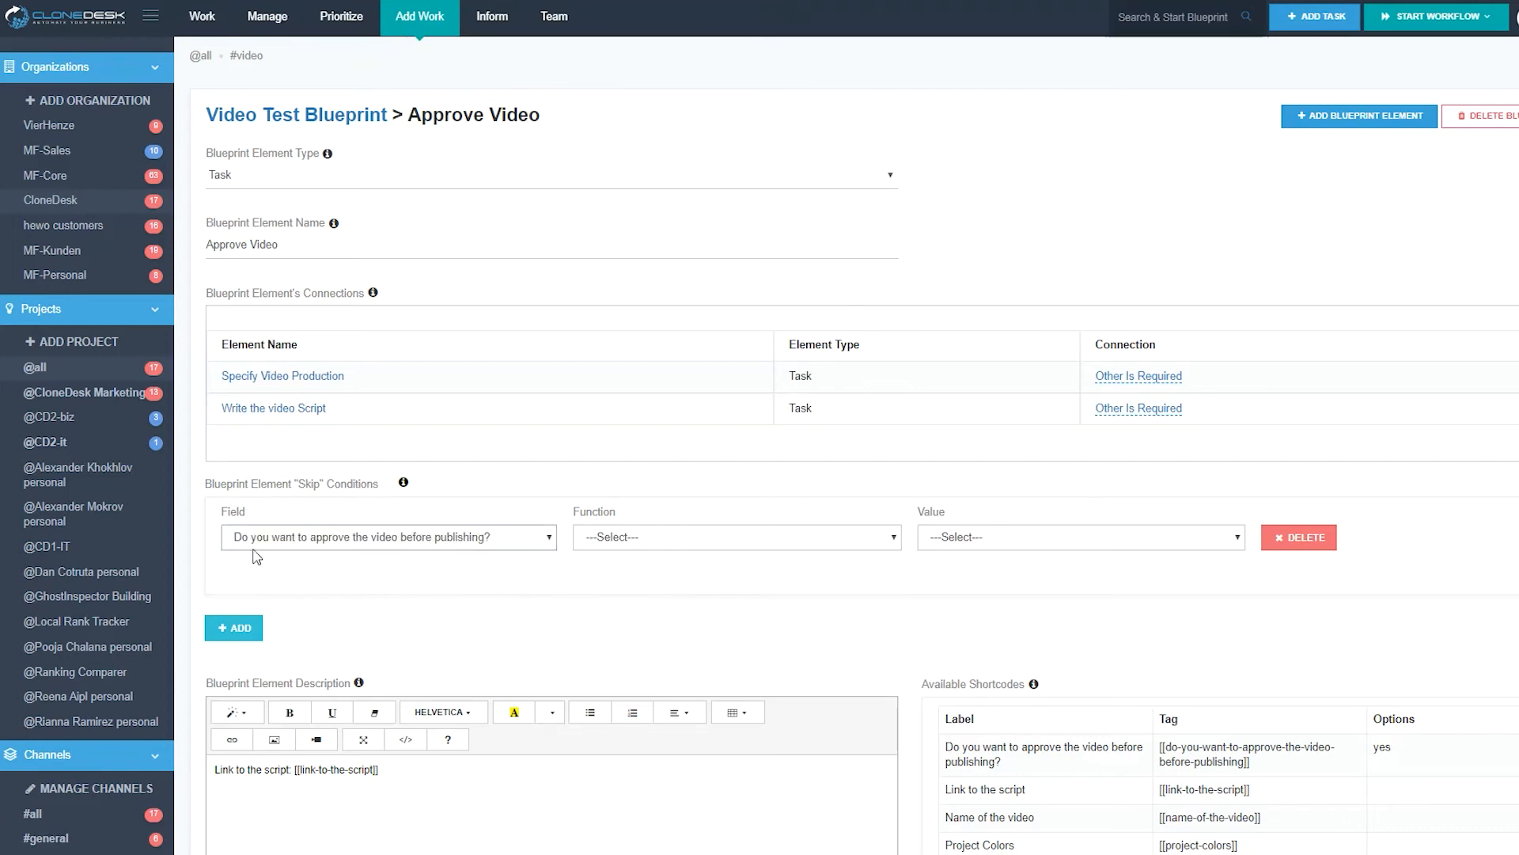
left_click(607, 539)
left_click(622, 575)
left_click(950, 537)
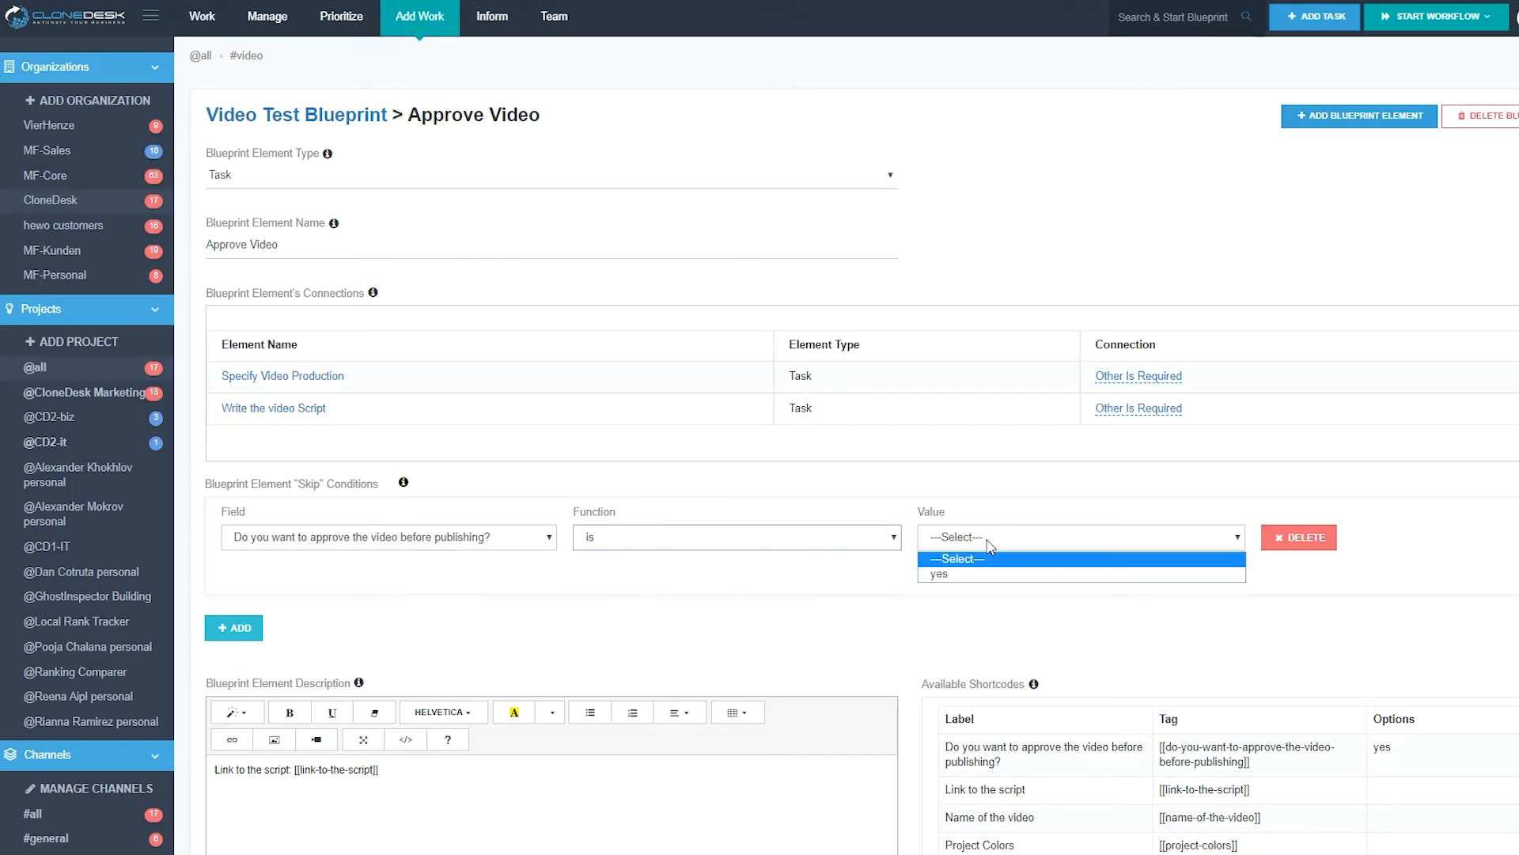
left_click(964, 573)
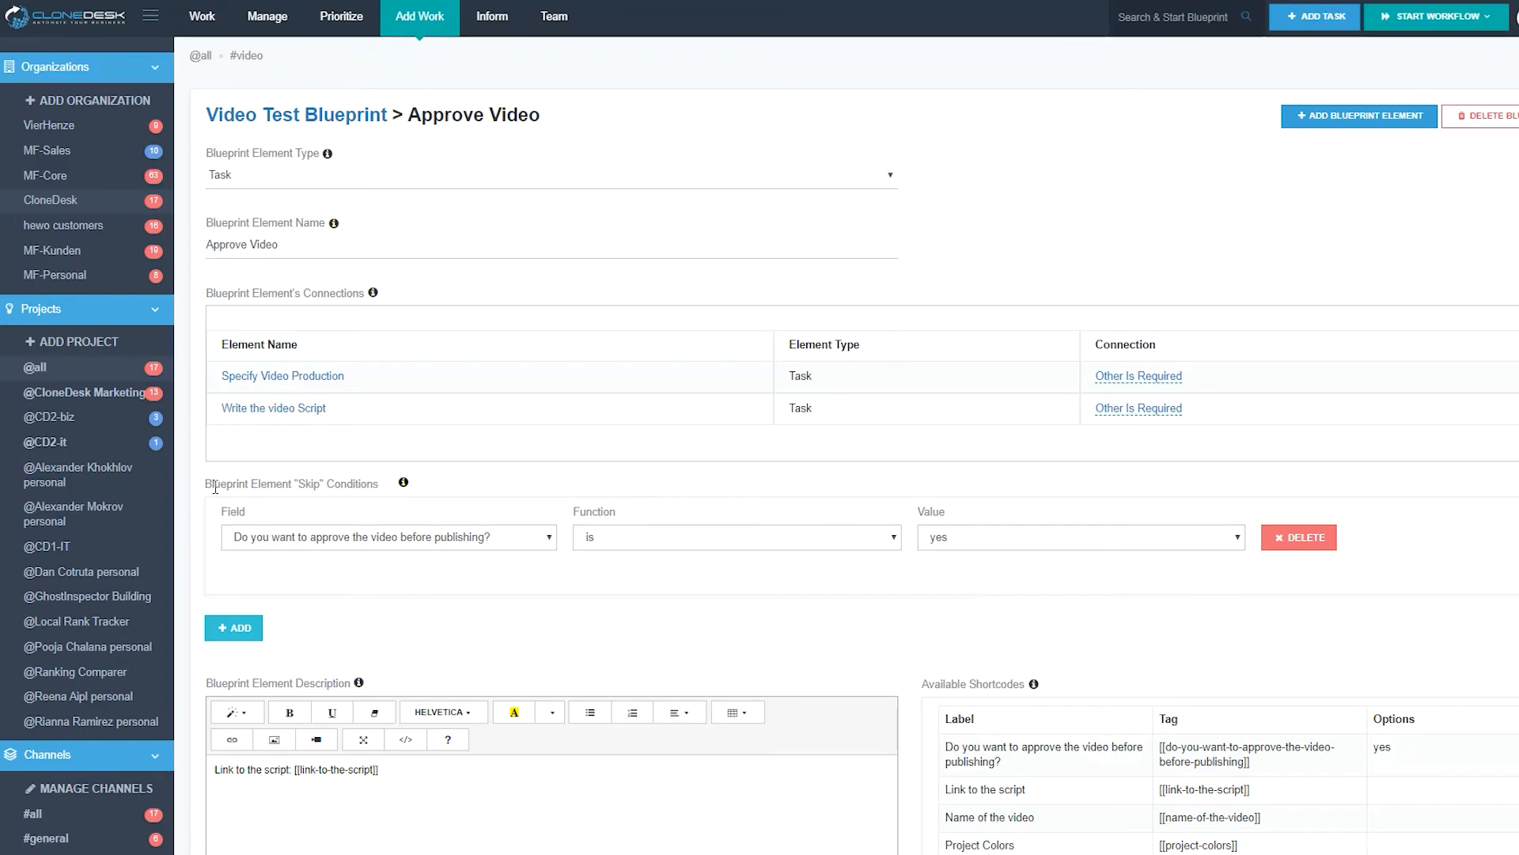
left_click_drag(214, 483, 390, 491)
left_click(387, 488)
left_click_drag(212, 483, 349, 484)
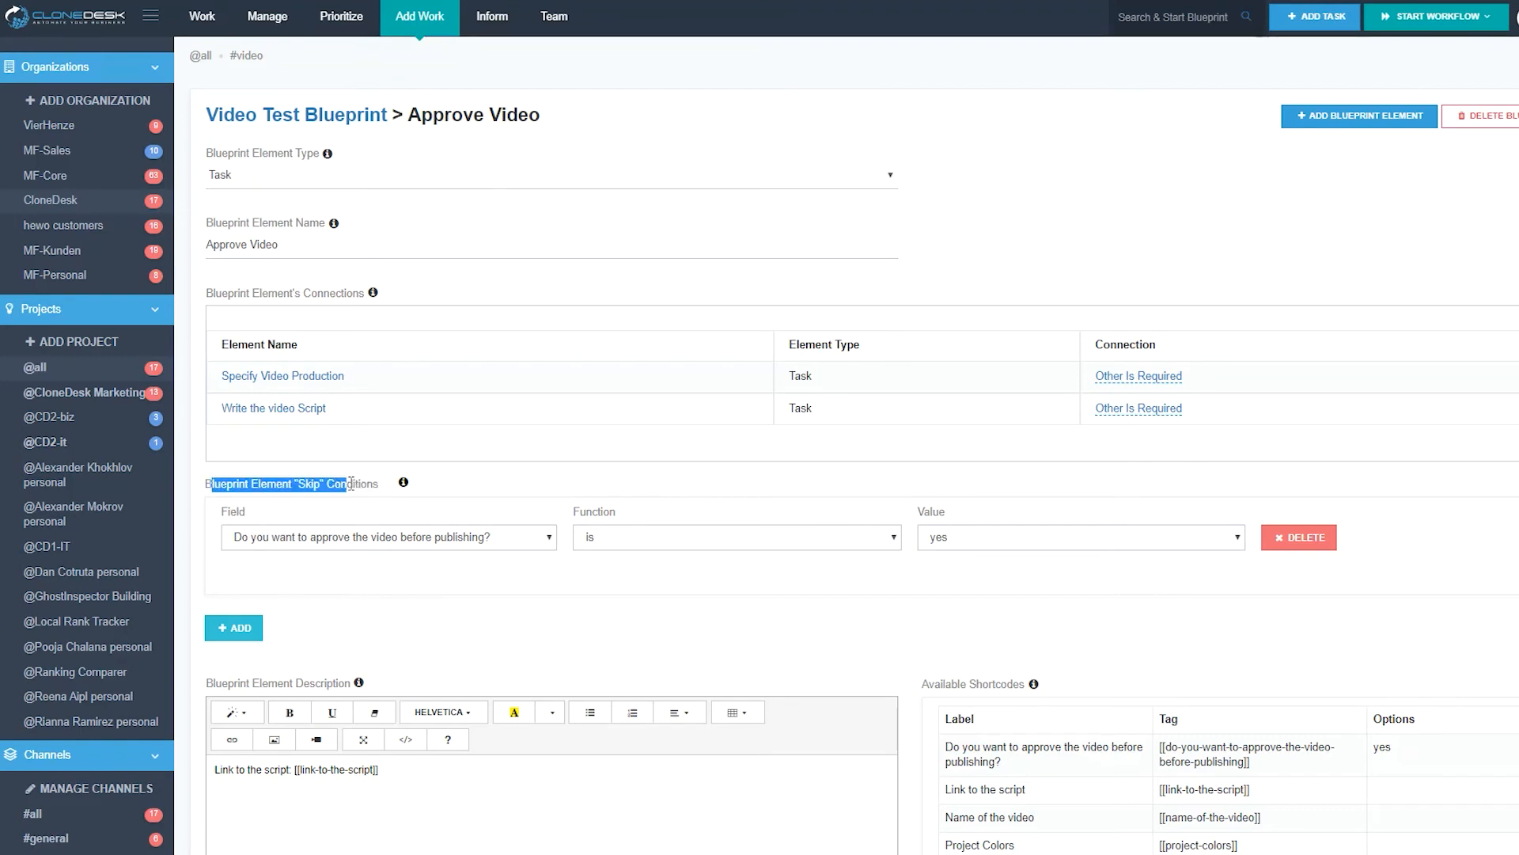
left_click(352, 484)
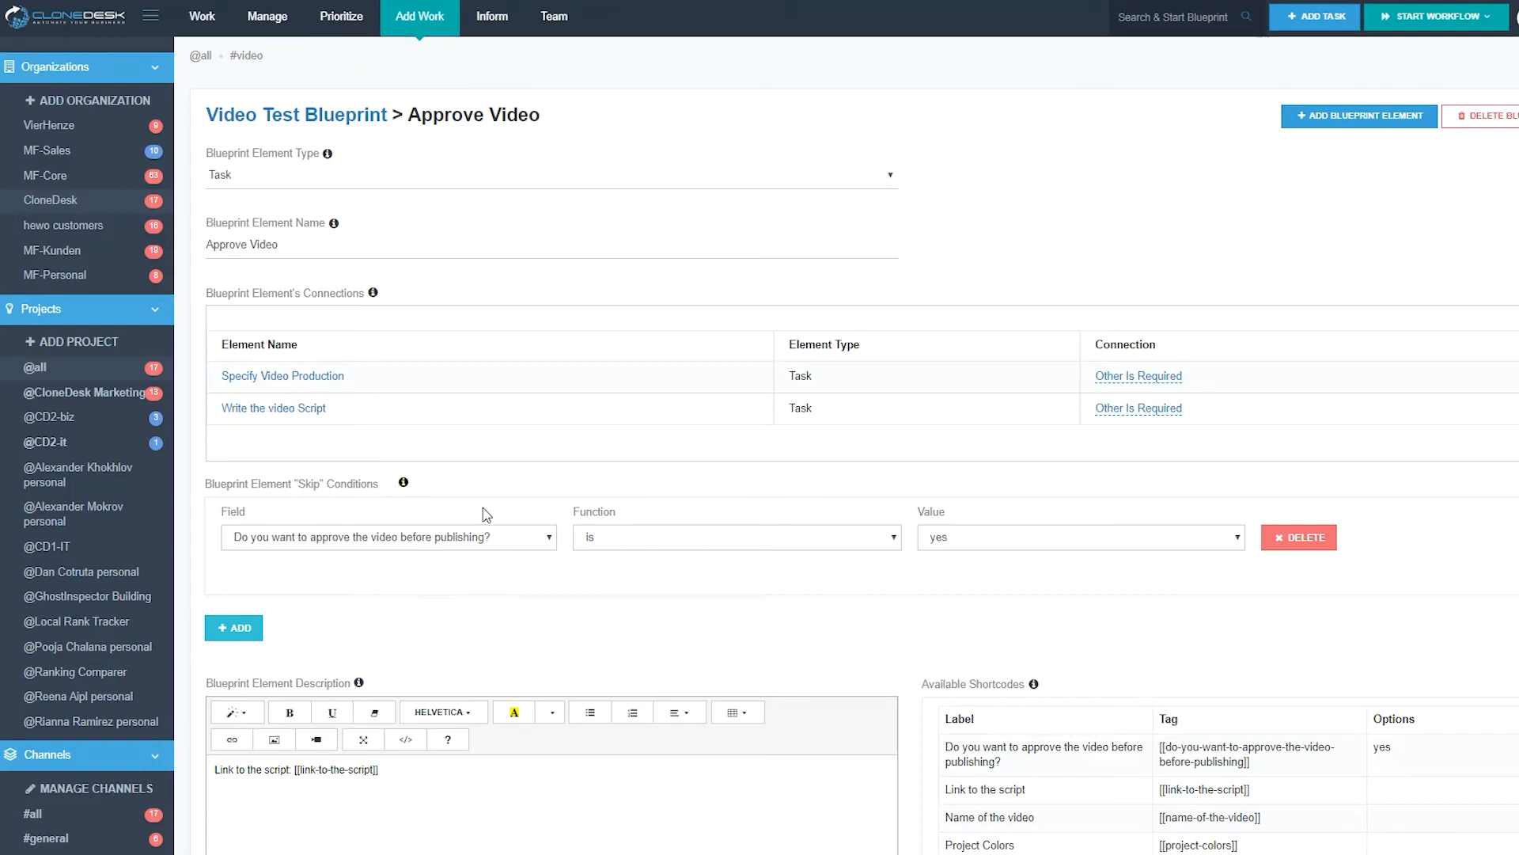
Change the comparison function of the video approval skip condition, and save the element with the option to go back to the overview.
left_click(651, 544)
left_click(625, 589)
scroll(888, 625, "down", 10)
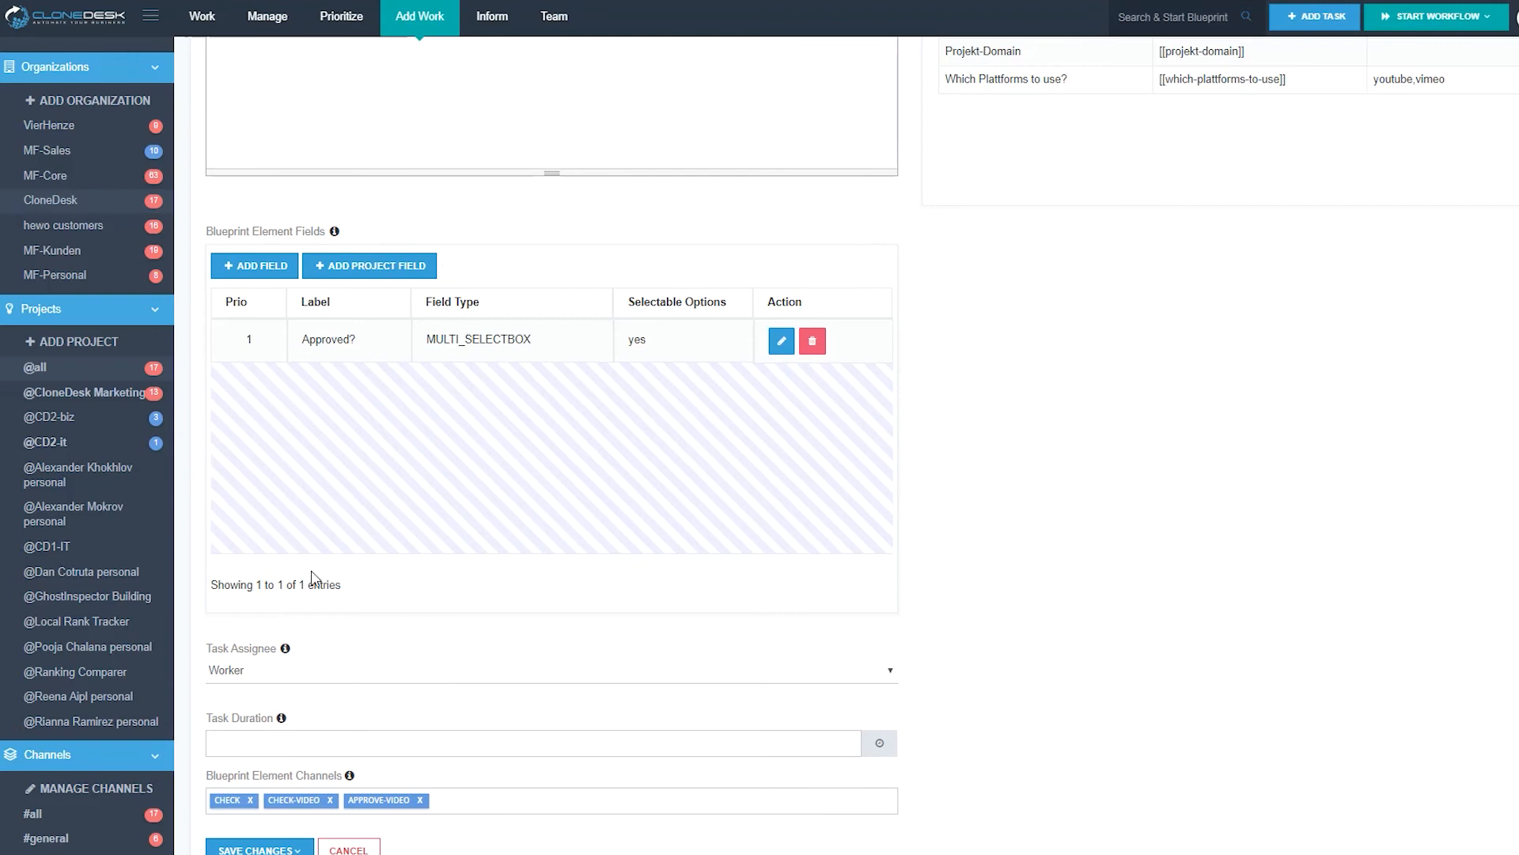
left_click(259, 843)
scroll(261, 839, "down", 1)
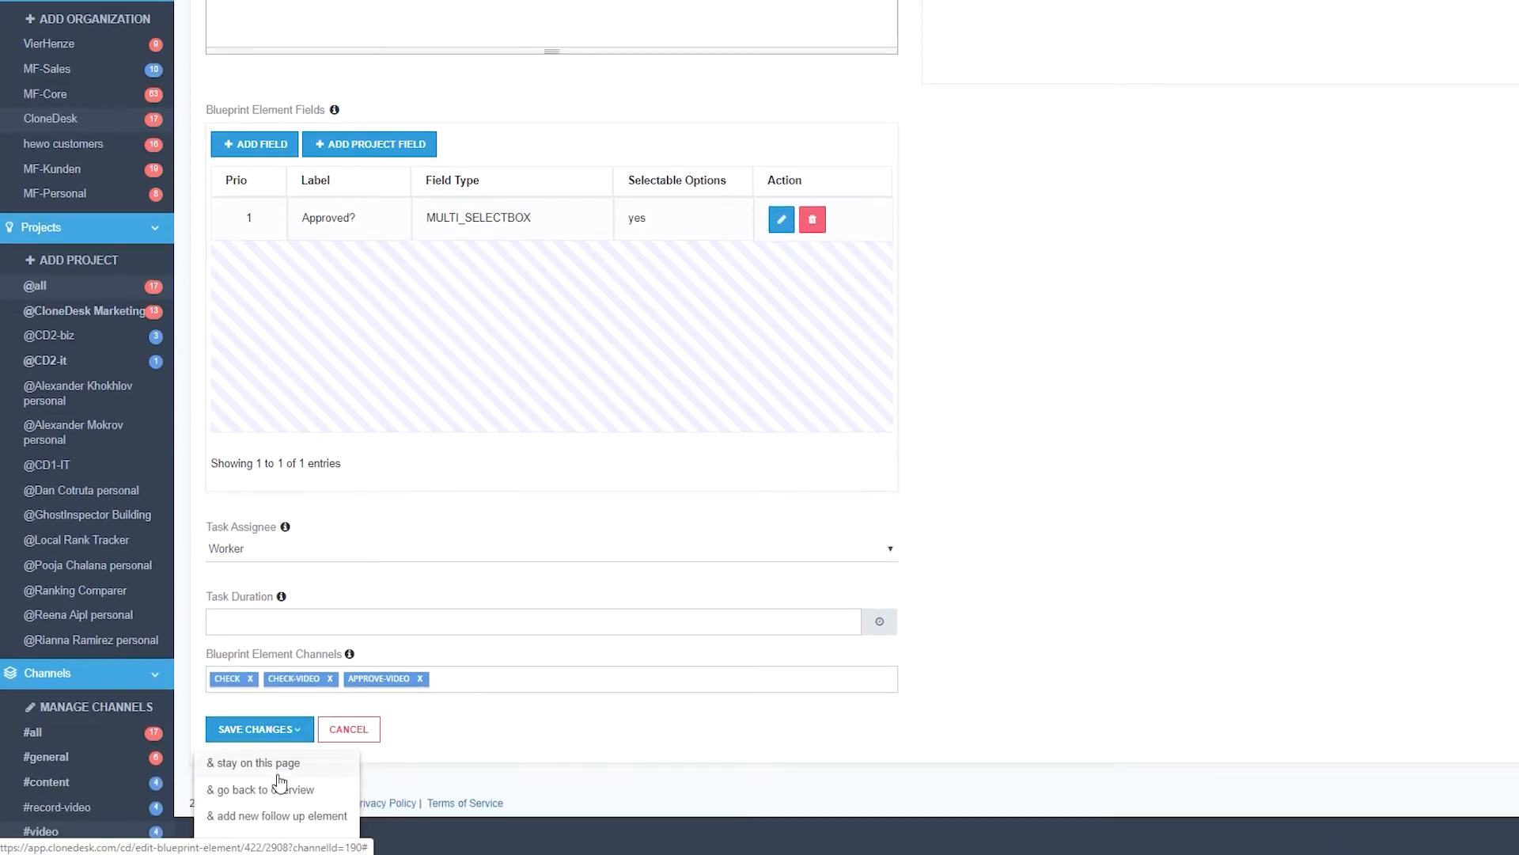
left_click(339, 780)
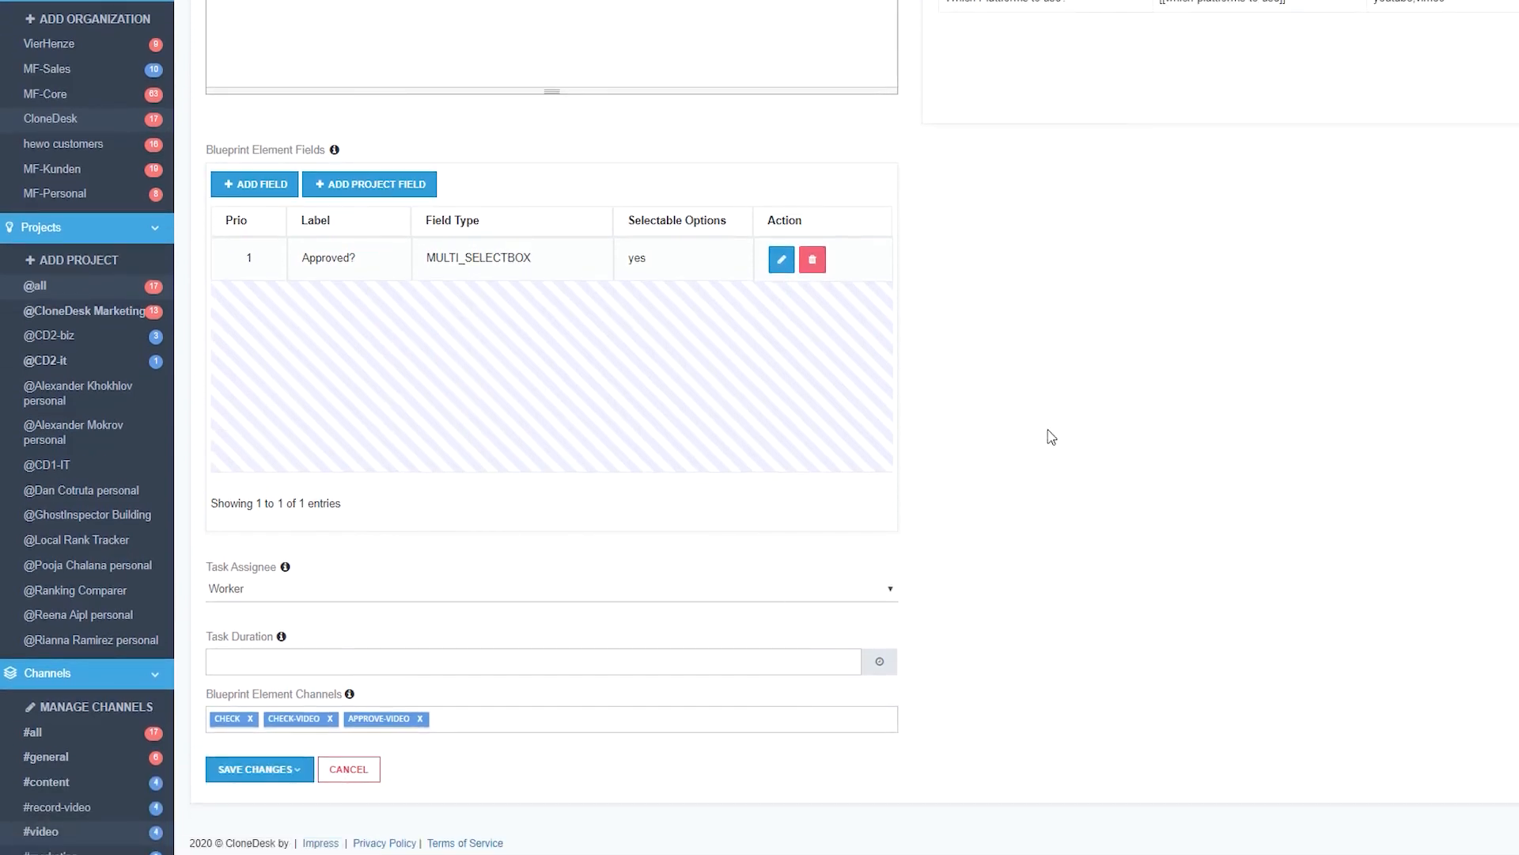
scroll(1051, 437, "up", 11)
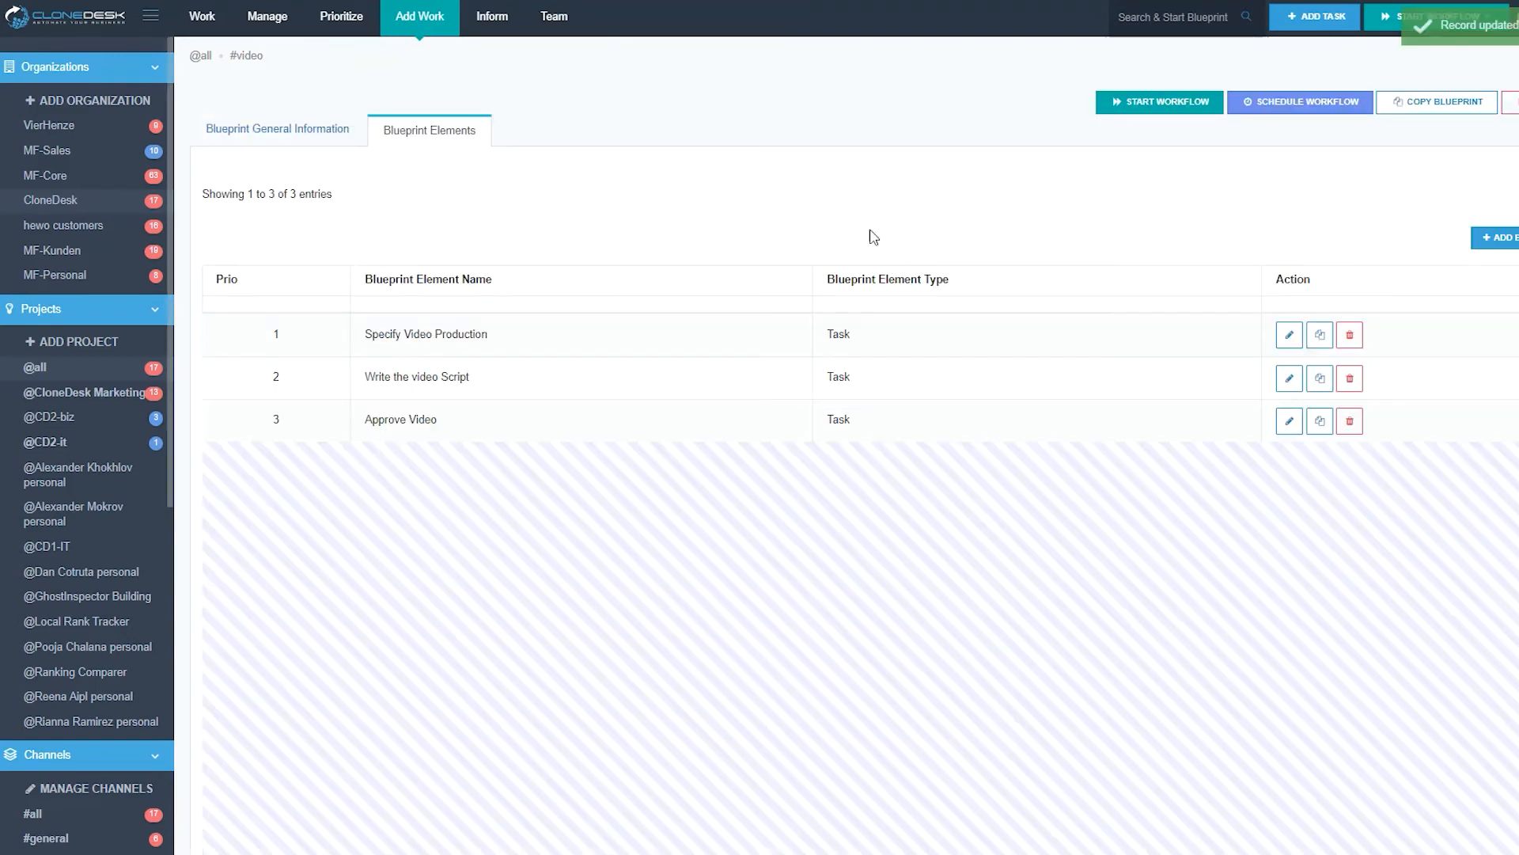
Start the blueprint's workflow in the CloneDesk Marketing project with Very High priority.
left_click(1160, 101)
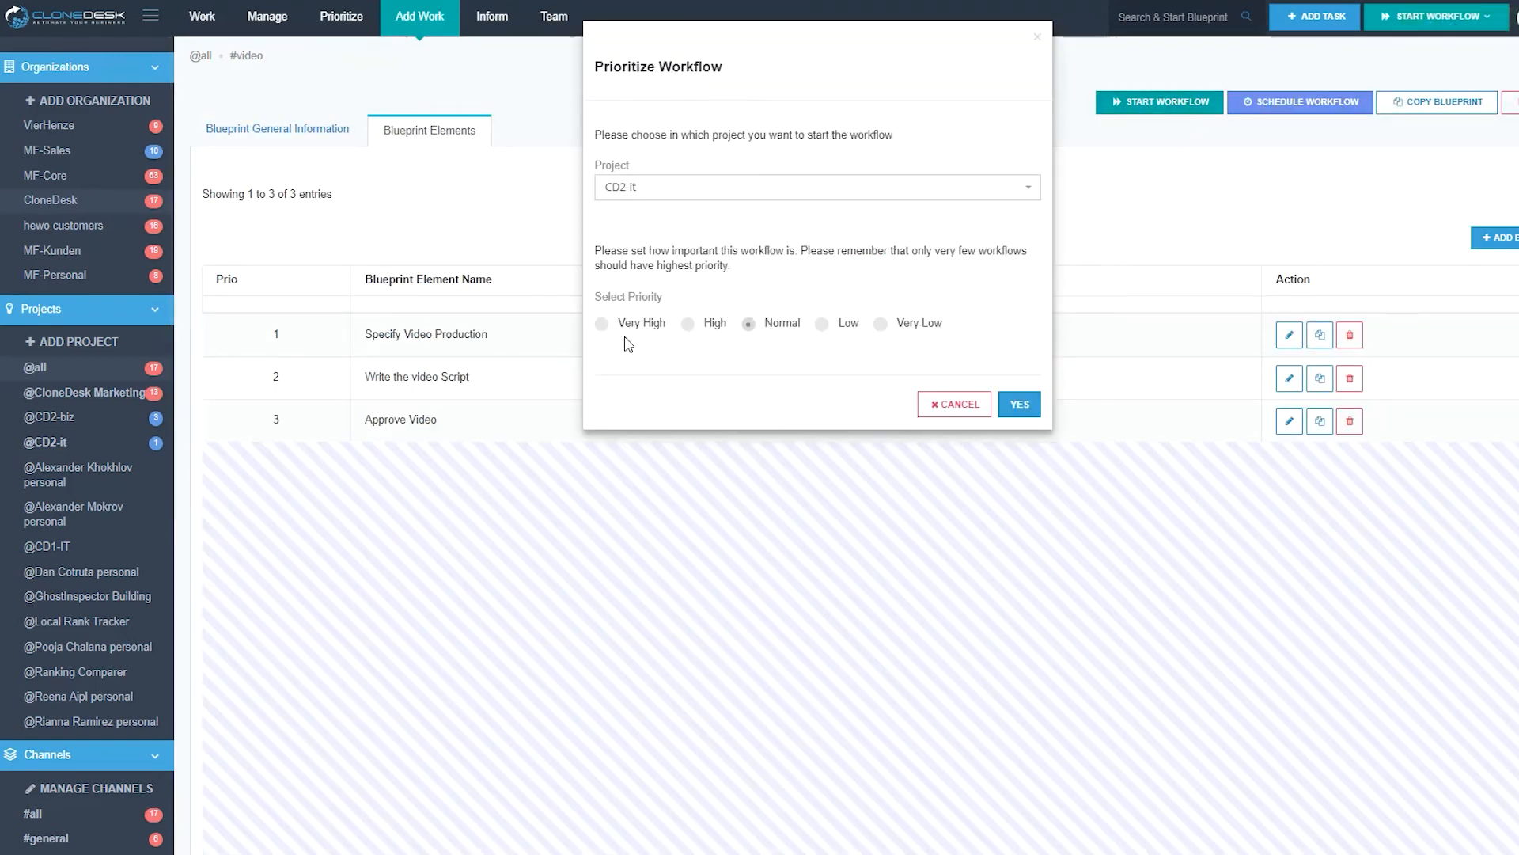
left_click(665, 190)
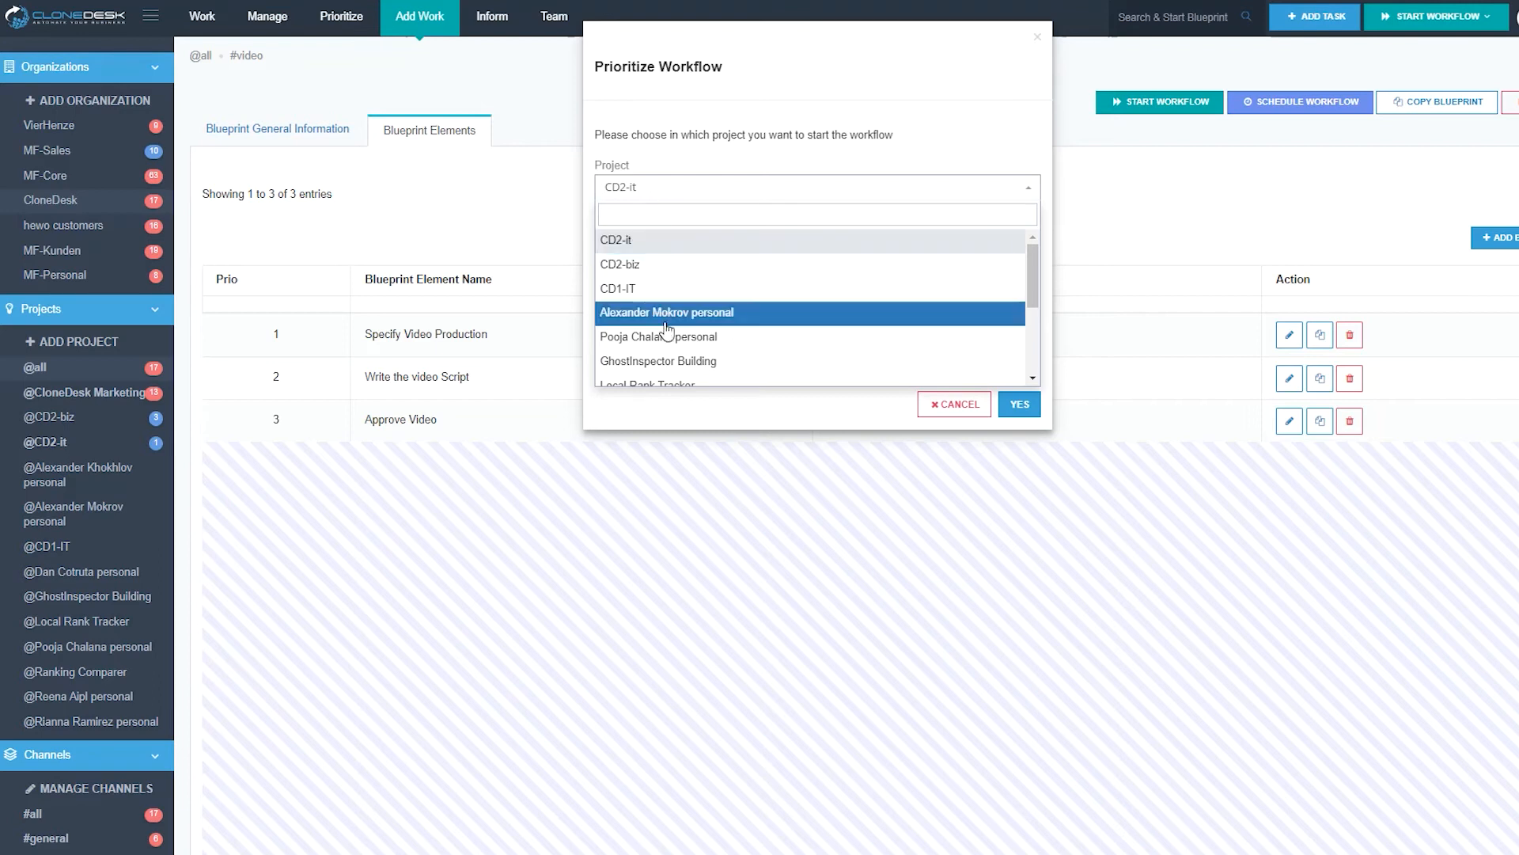
scroll(696, 344, "down", 1)
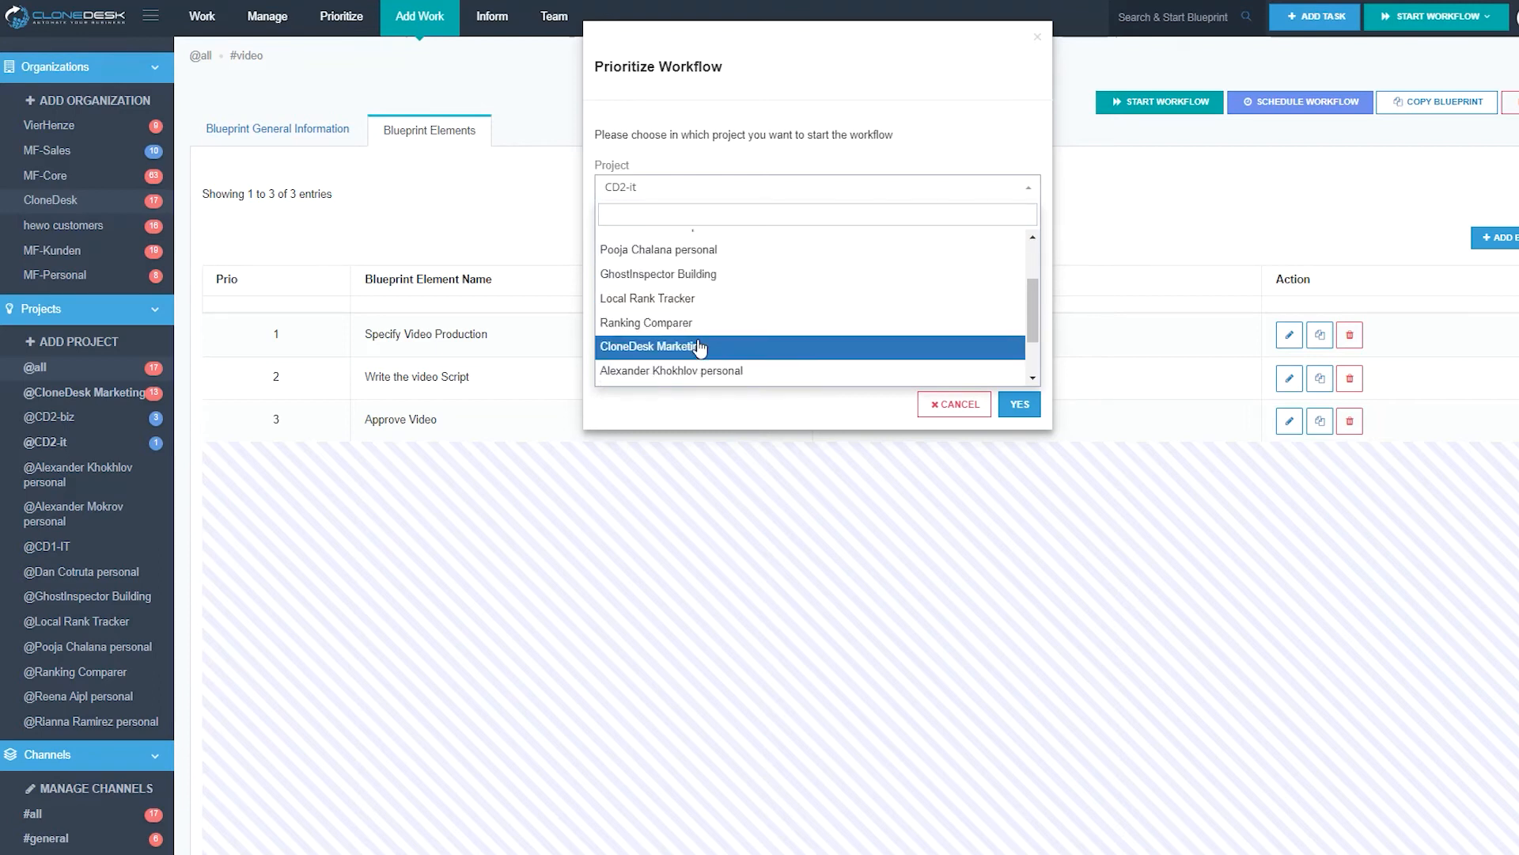
scroll(699, 346, "down", 1)
left_click(676, 284)
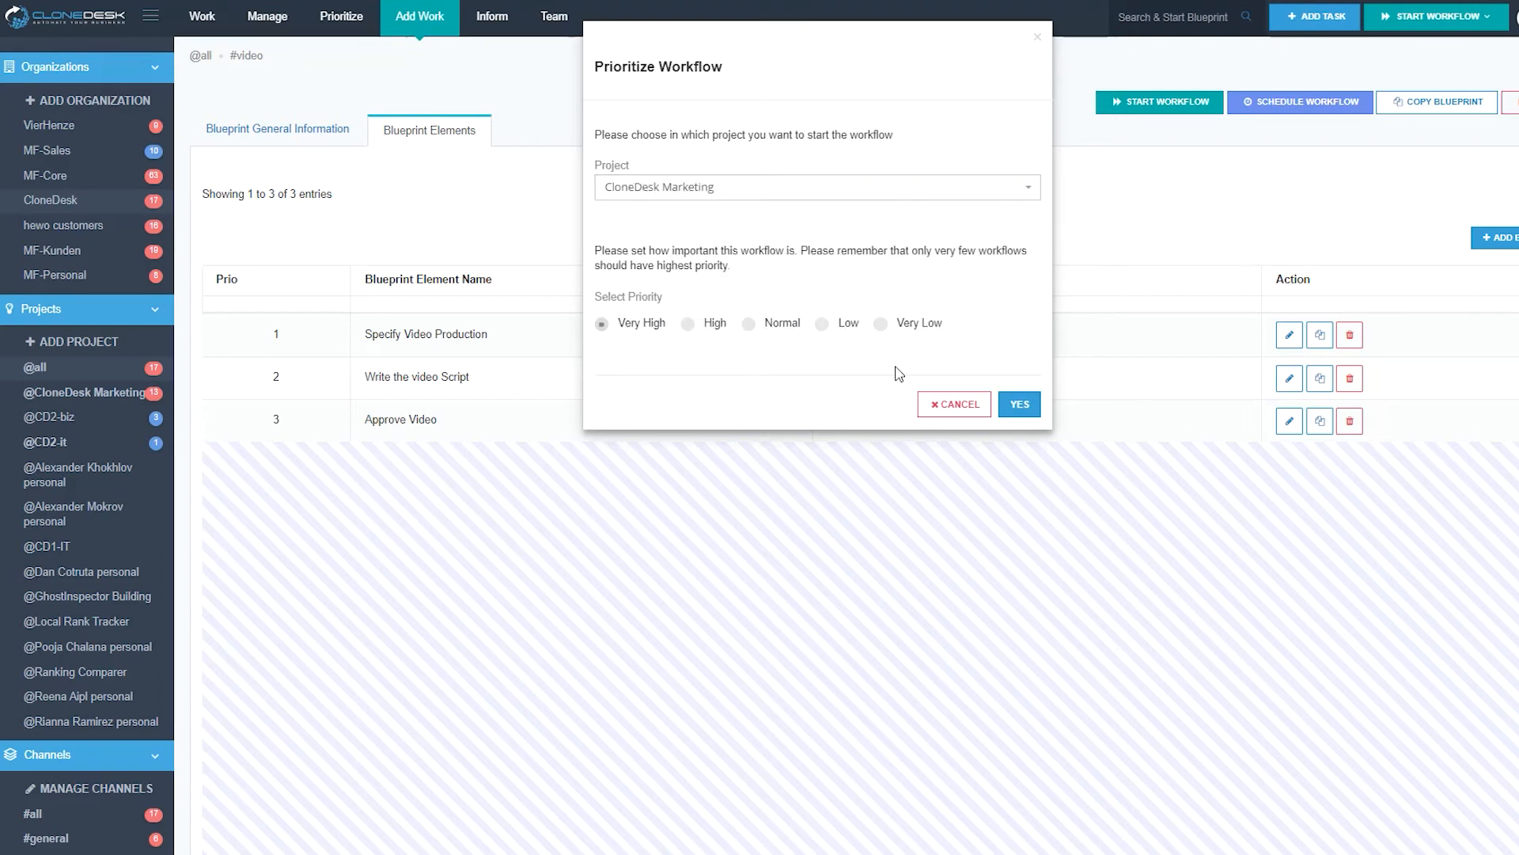
left_click(1020, 404)
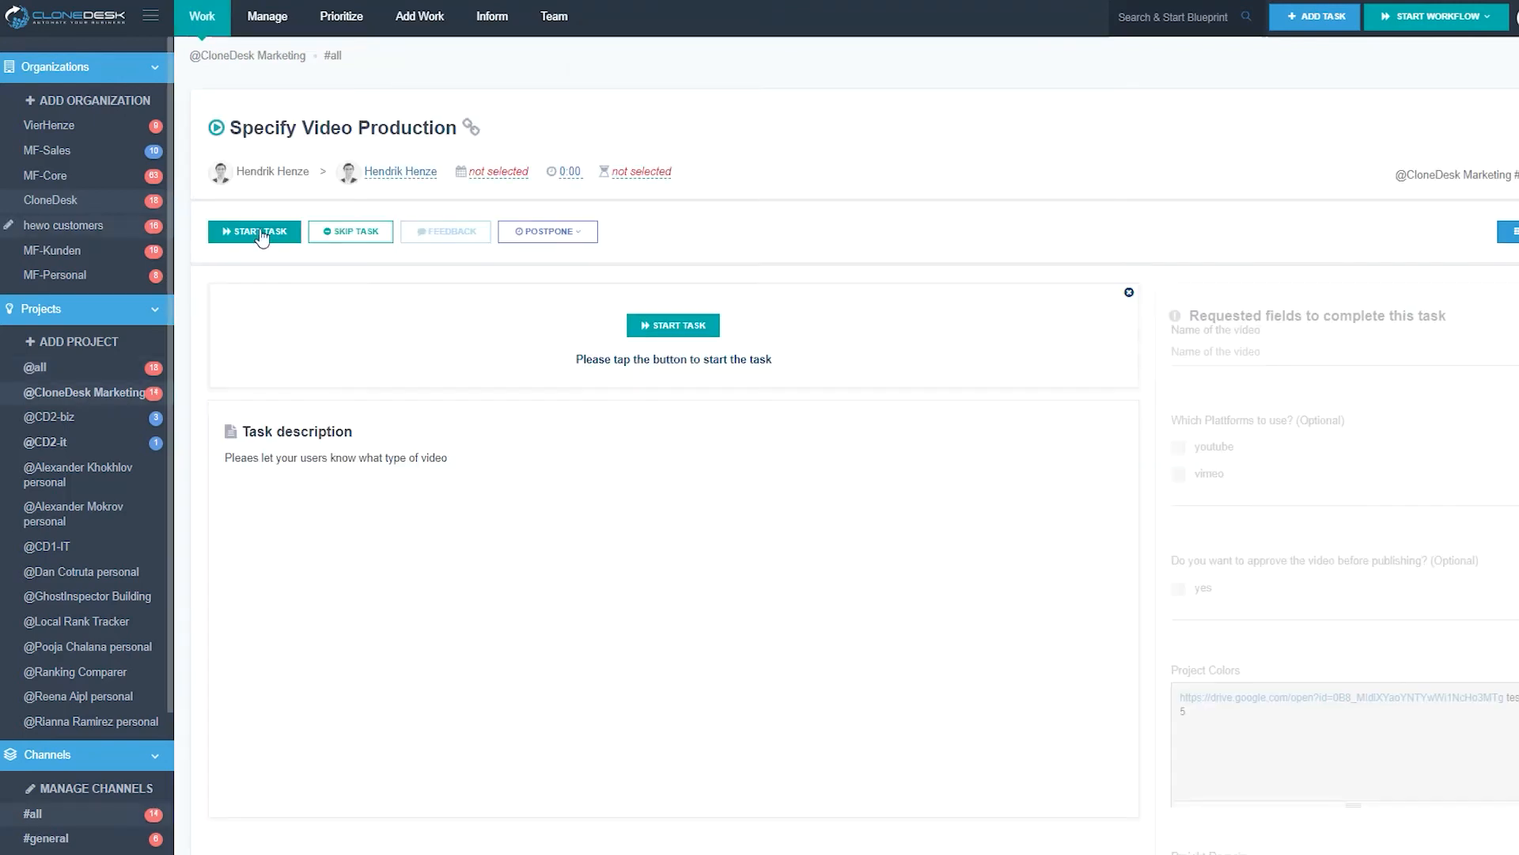
Start the Specify Video Production task and look over its task description.
left_click(690, 339)
left_click_drag(255, 342, 557, 358)
left_click(557, 358)
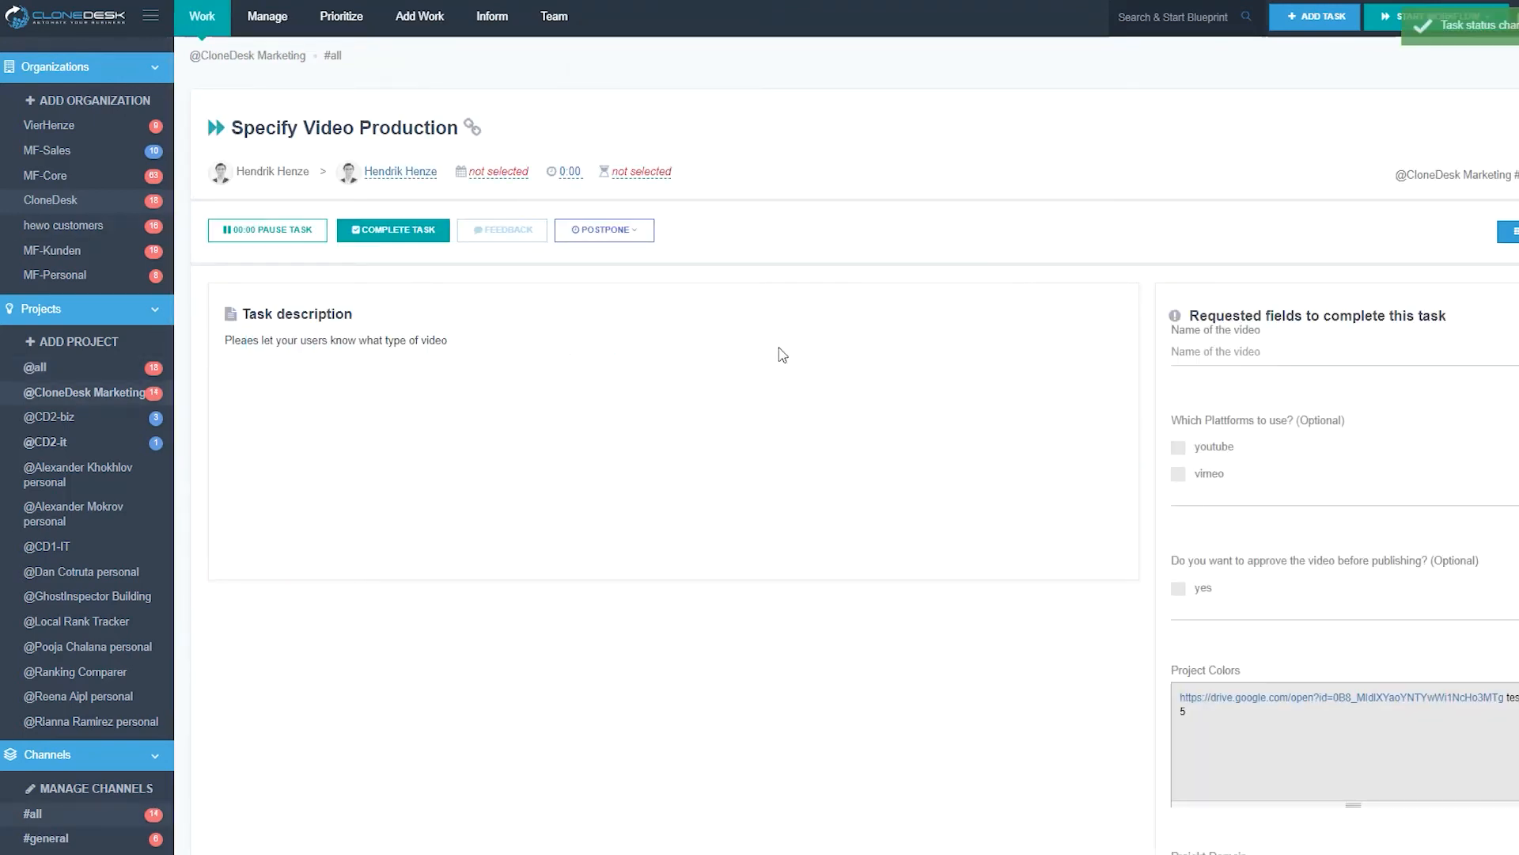
Name the video "cool production video", select youtube as the platform, and leave the approval option unselected.
left_click(1216, 352)
type("coo")
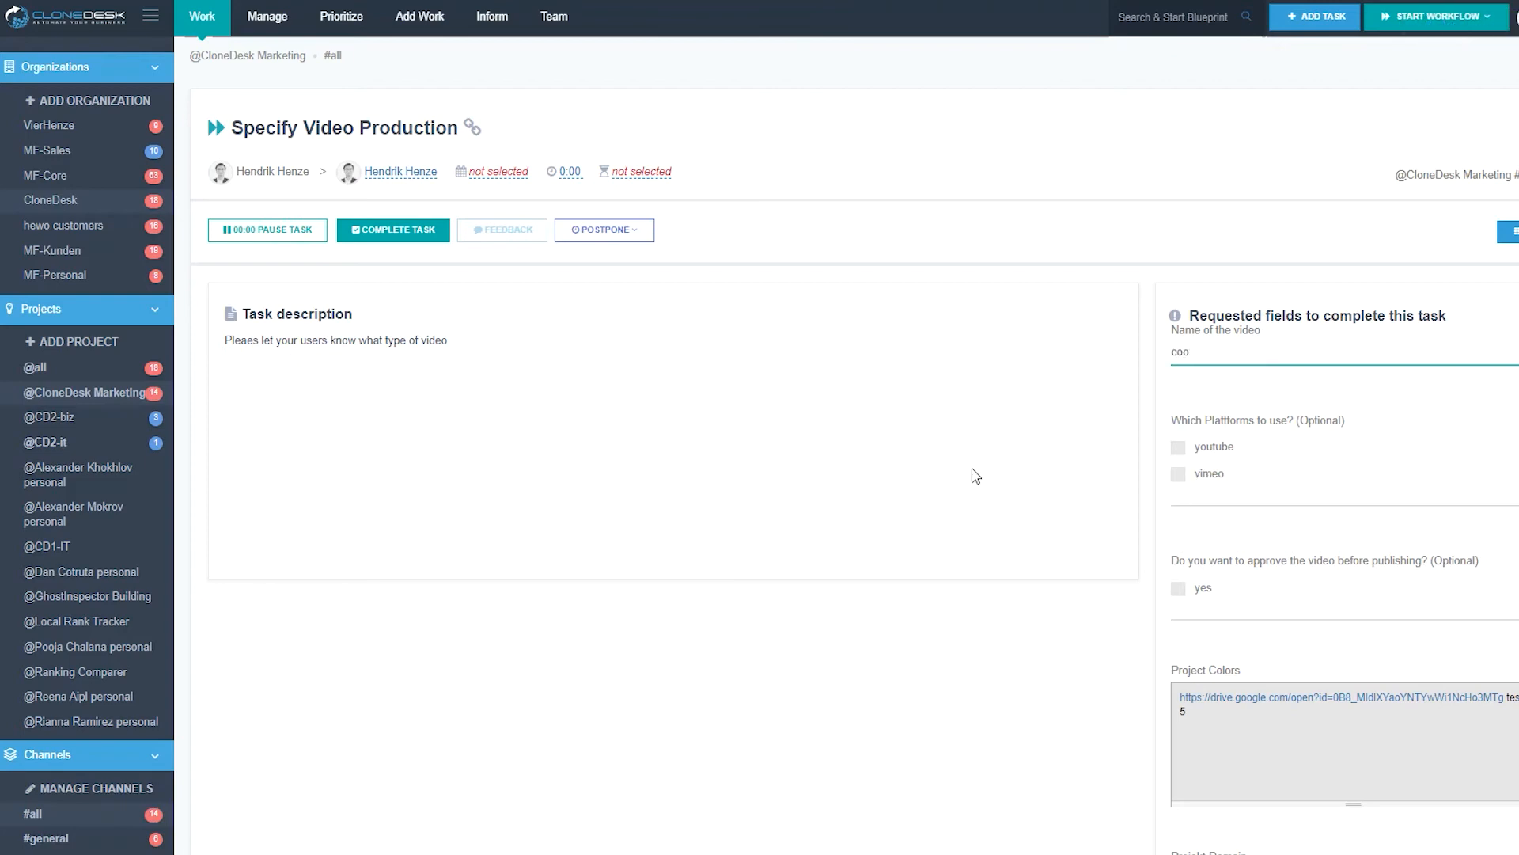
type("l production video")
left_click(1225, 450)
scroll(1127, 446, "down", 1)
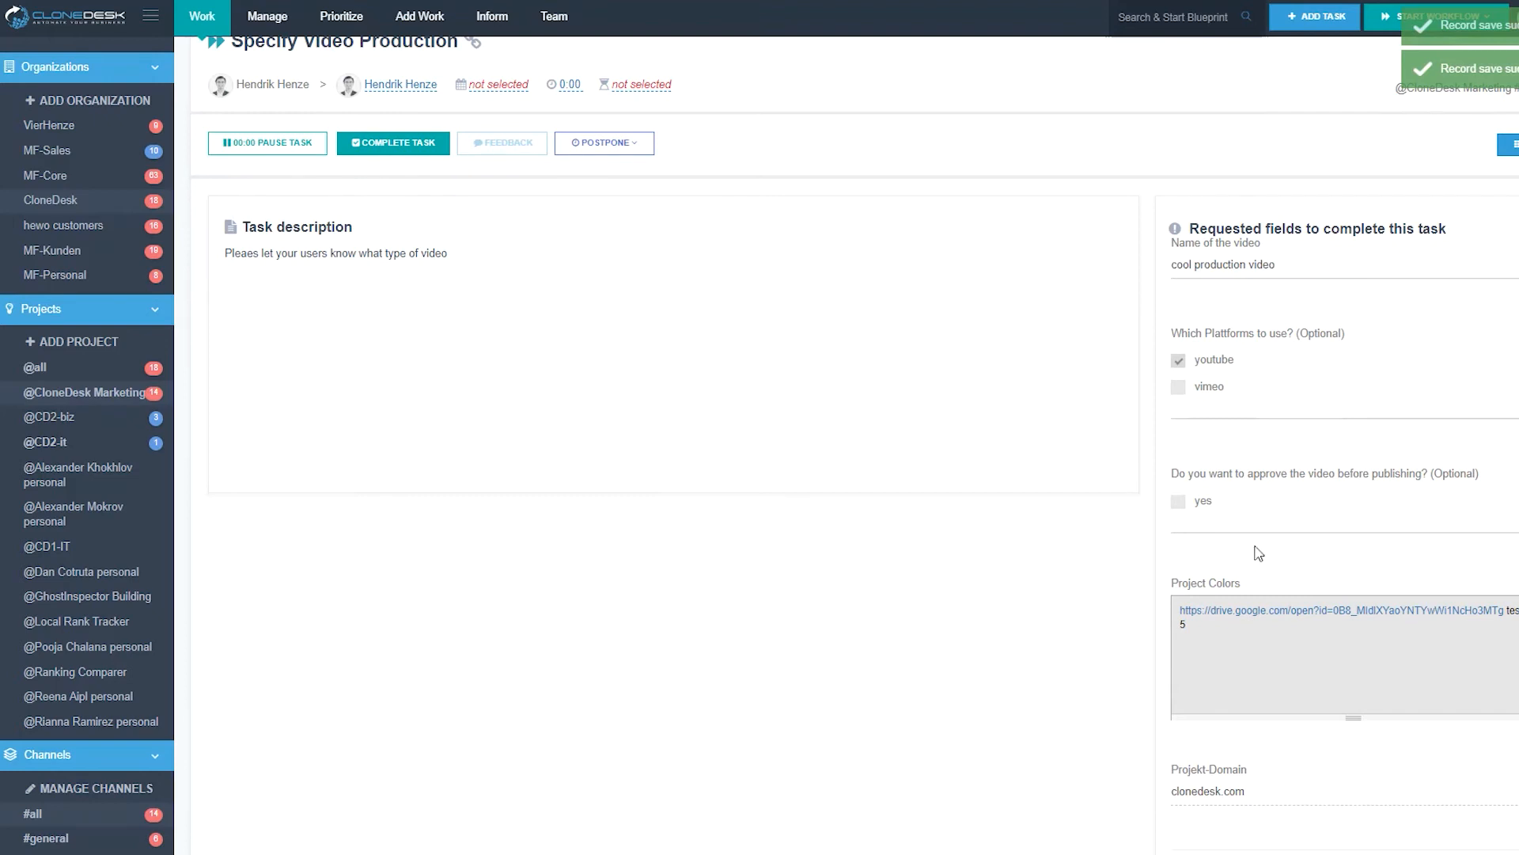
left_click(1179, 501)
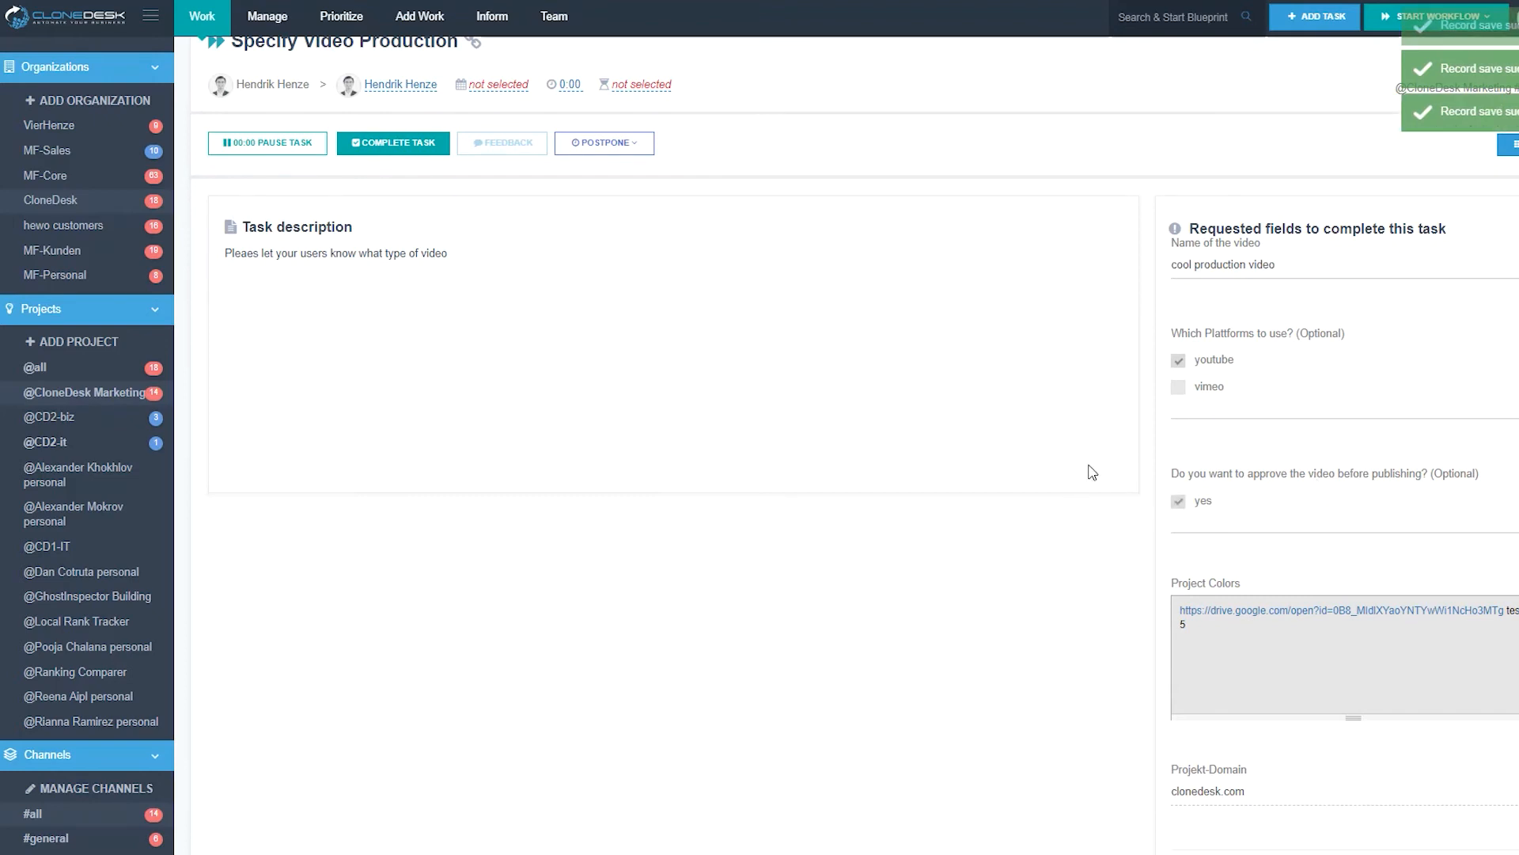
left_click(1179, 502)
Remove "test 5" from the Project Colors and save, notifying users with the message "We have updated the colors (test information)".
scroll(1080, 506, "down", 2)
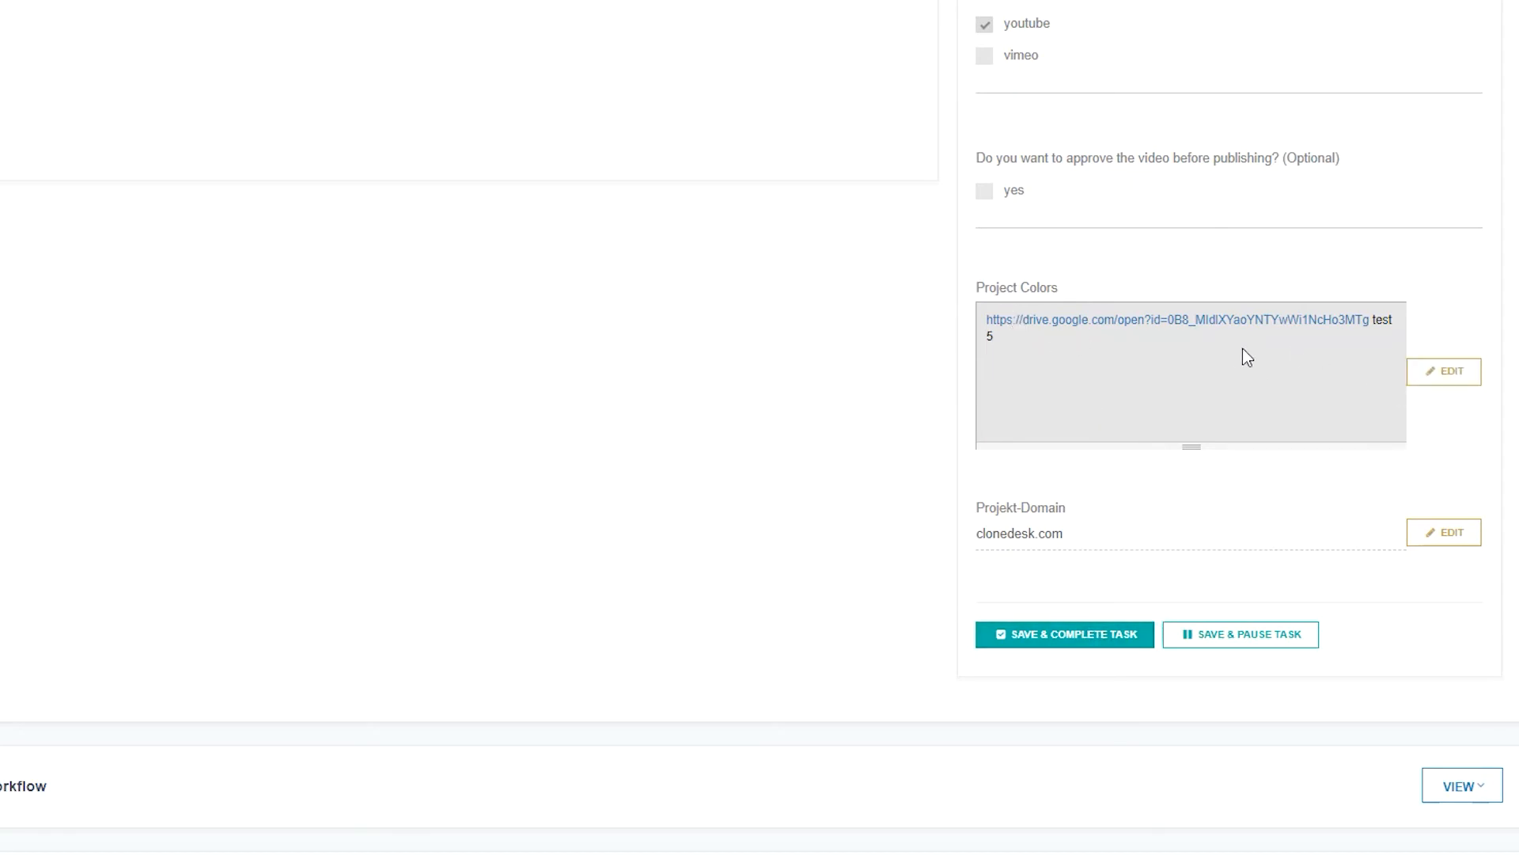
left_click(1442, 372)
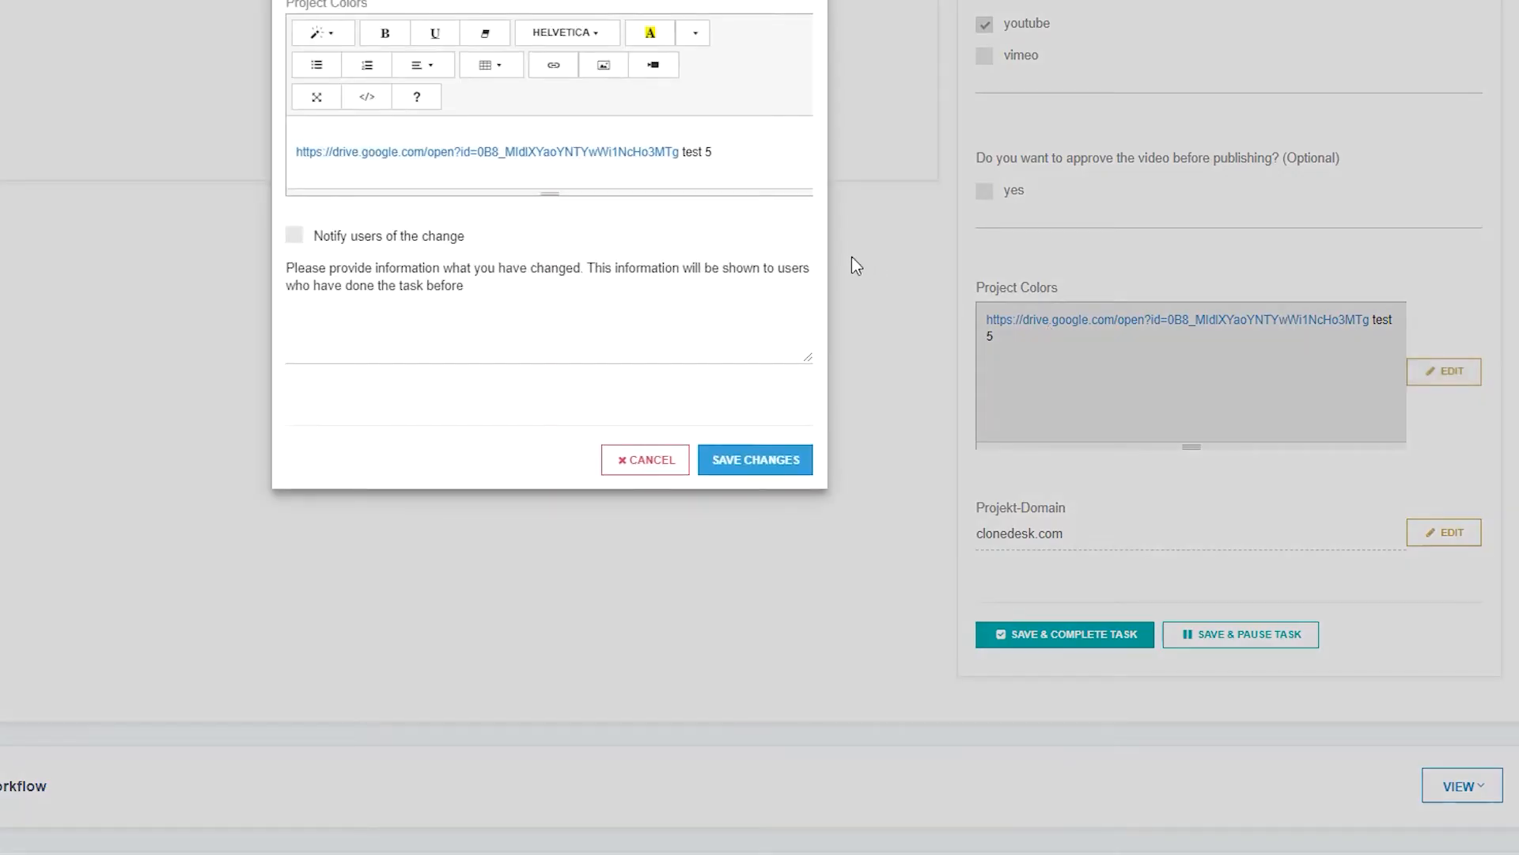
left_click_drag(683, 152, 808, 155)
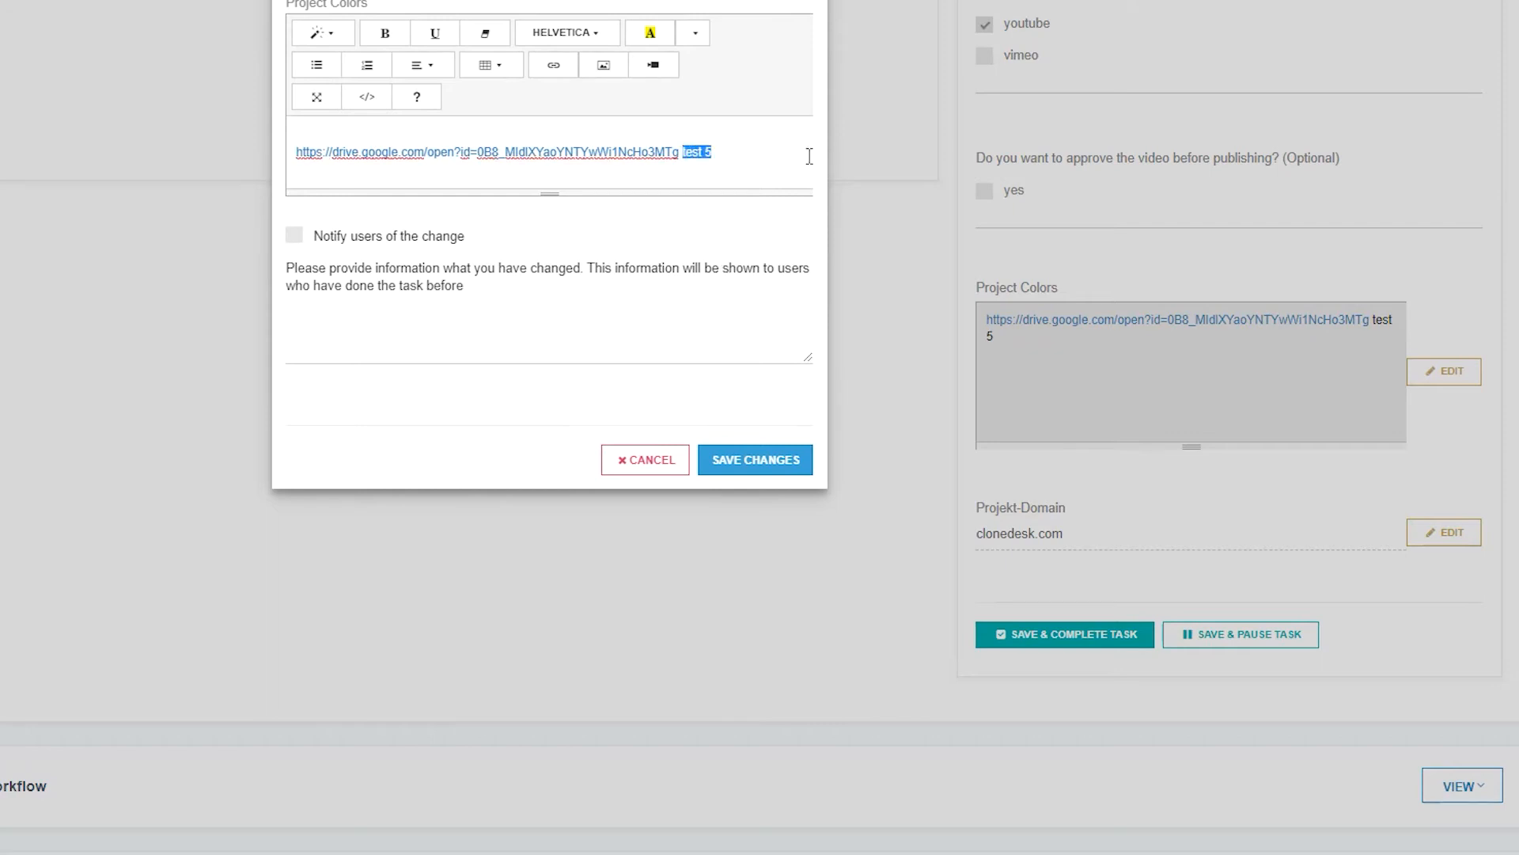
key("BackSpace")
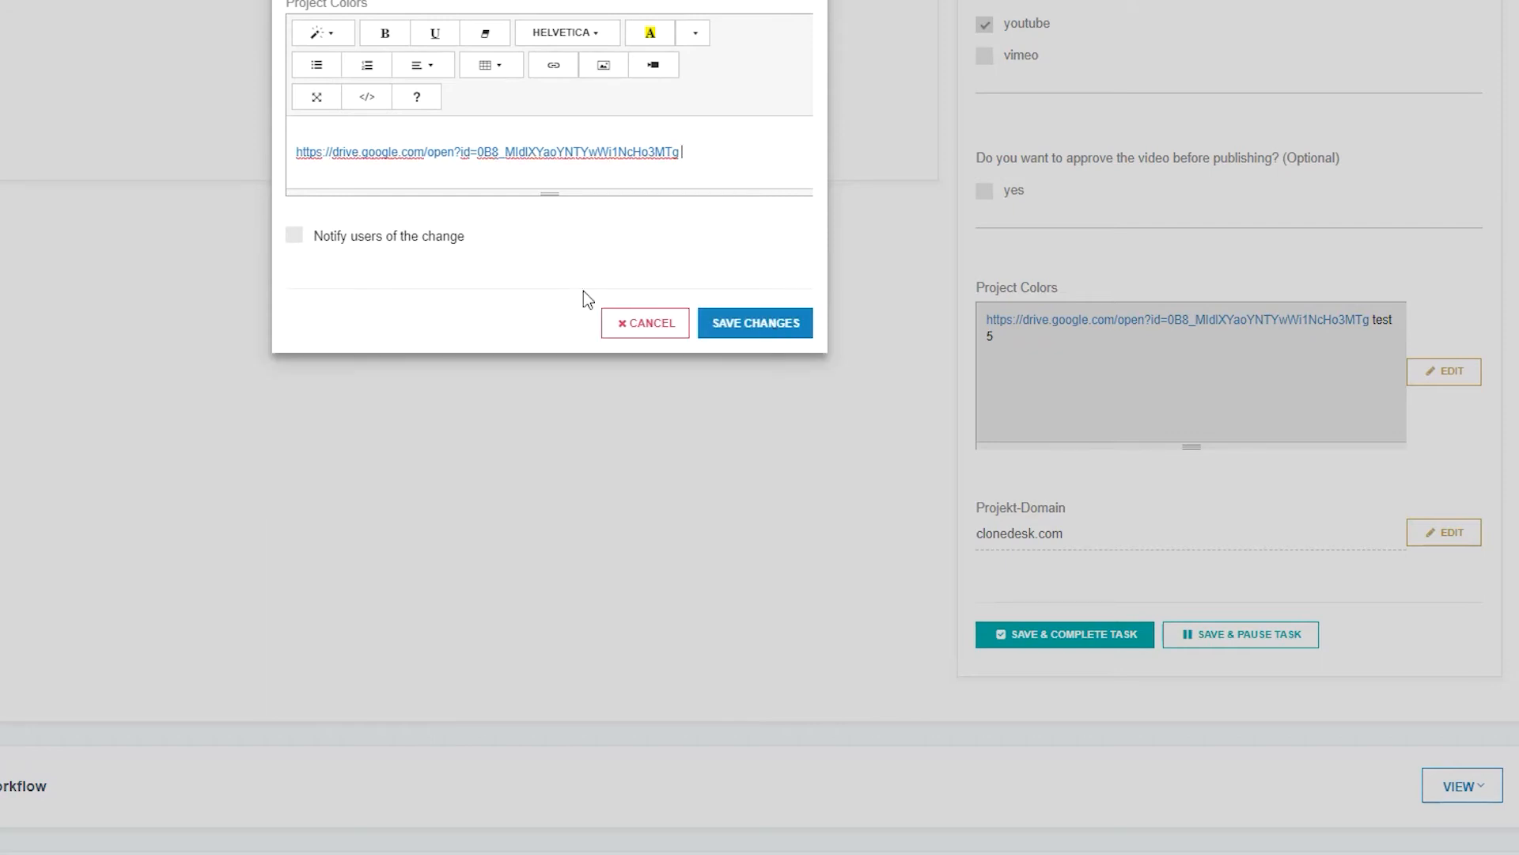
left_click(384, 238)
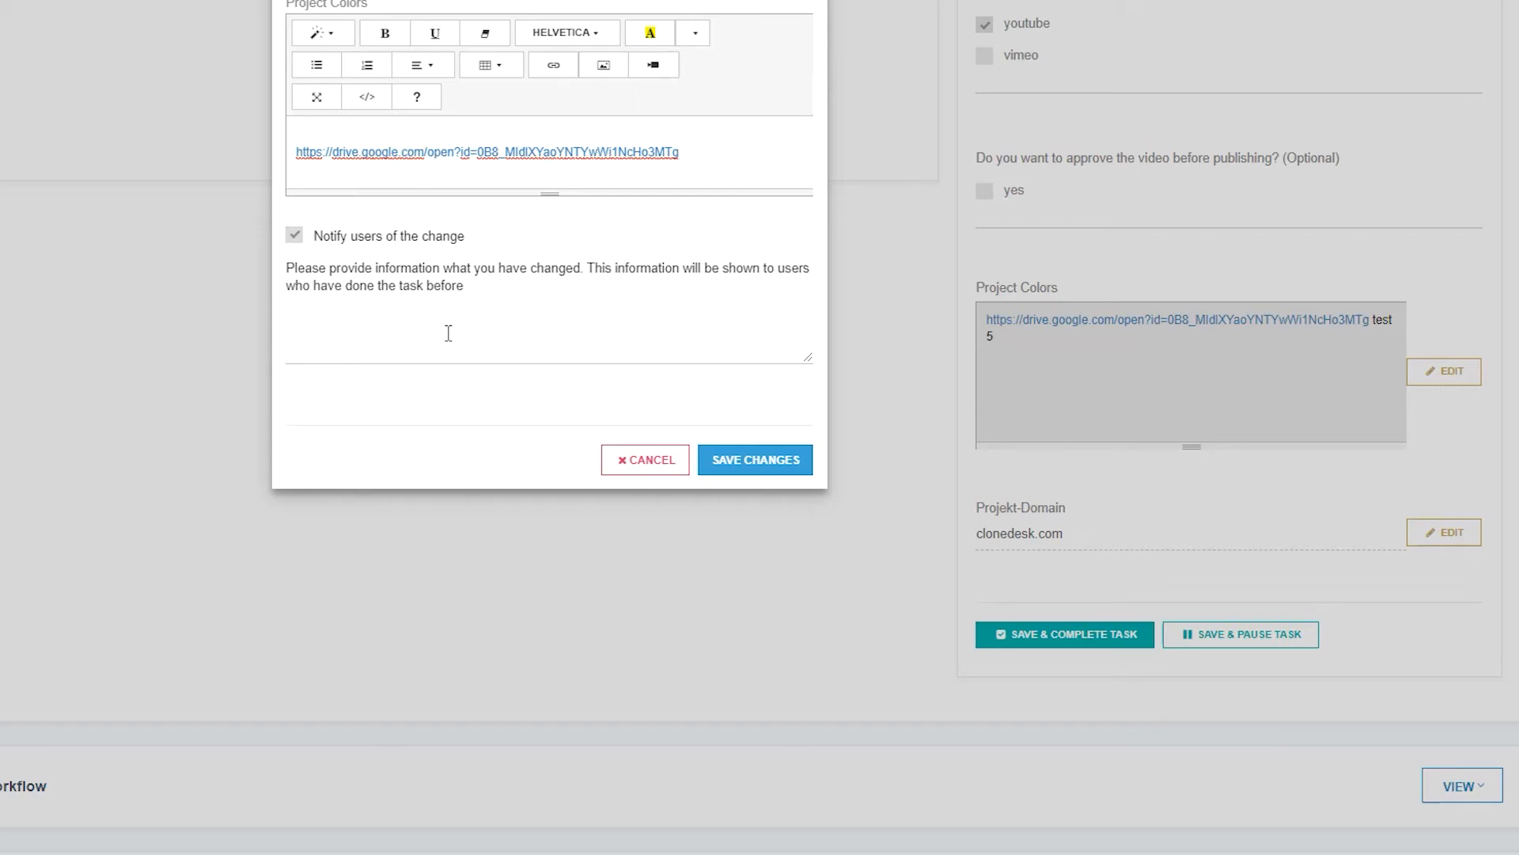
type("We have updated the colors (t")
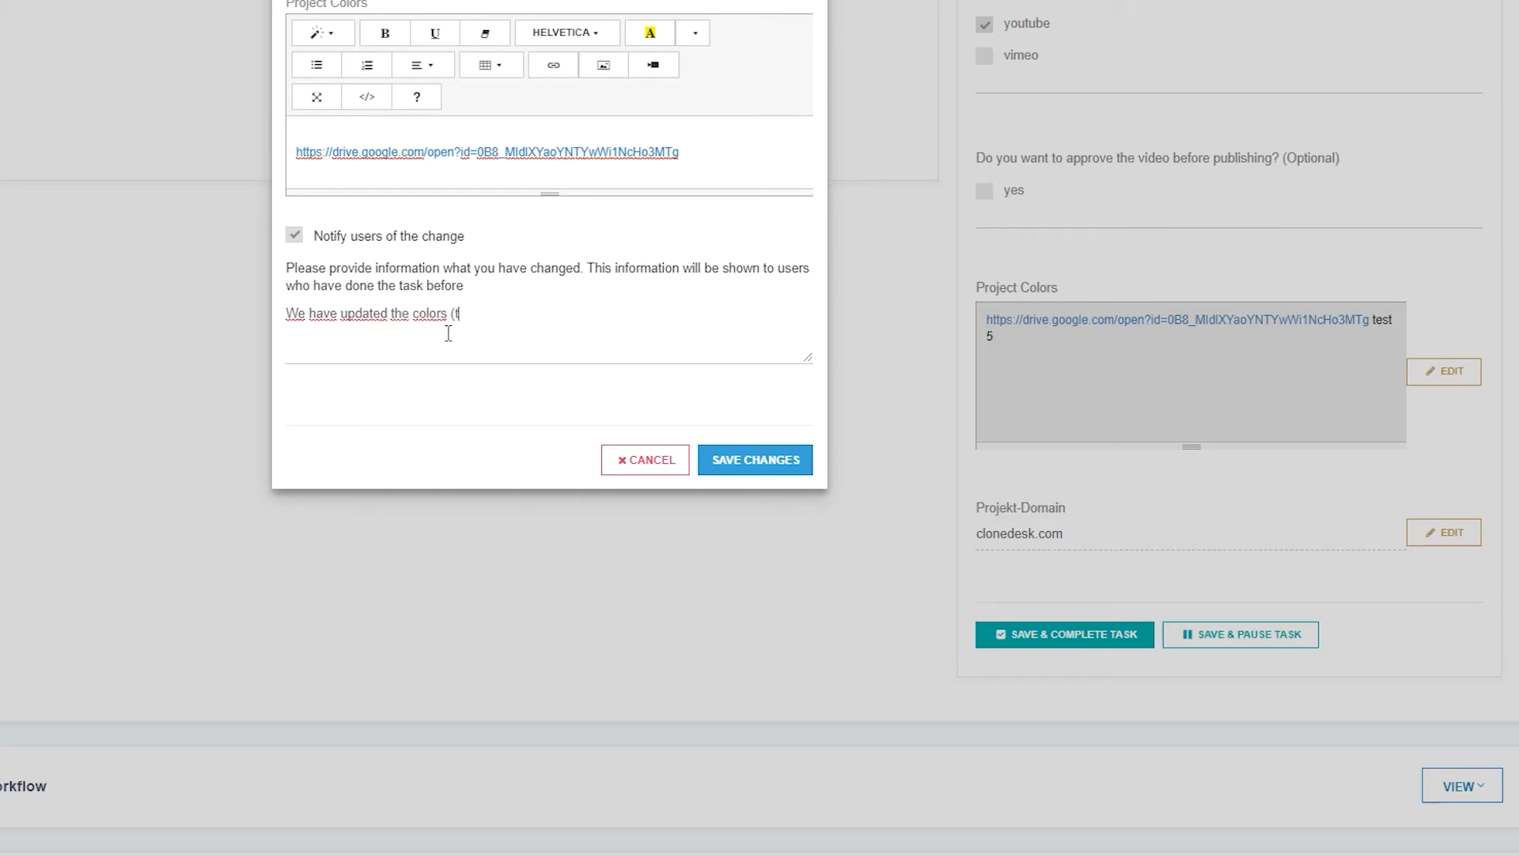
type("est information)")
left_click(736, 456)
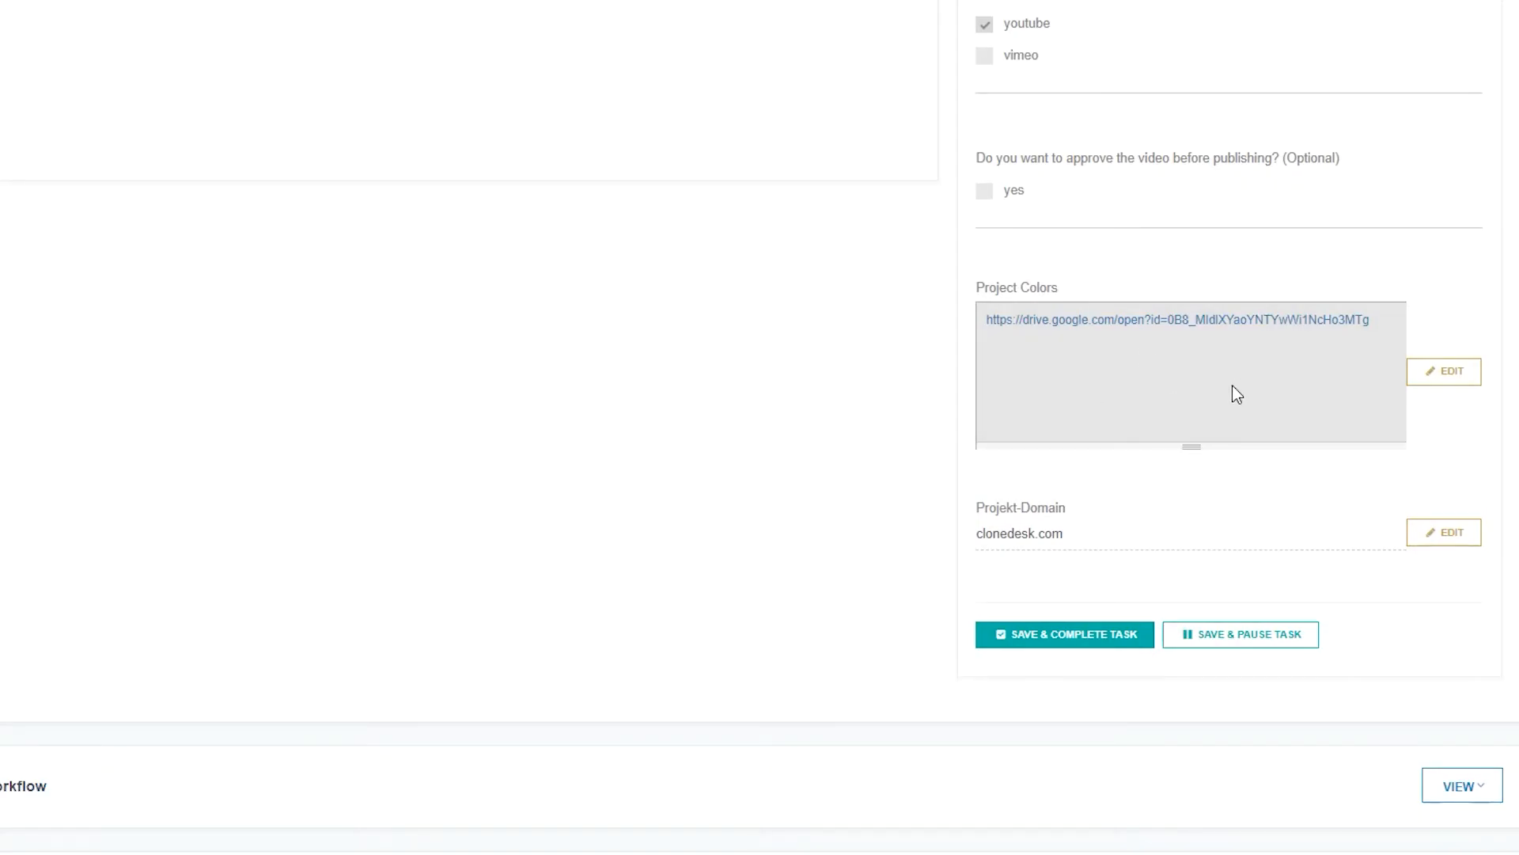
Save and complete the Specify Video Production task, and open the Write the video Script task from the same workflow.
left_click(1051, 635)
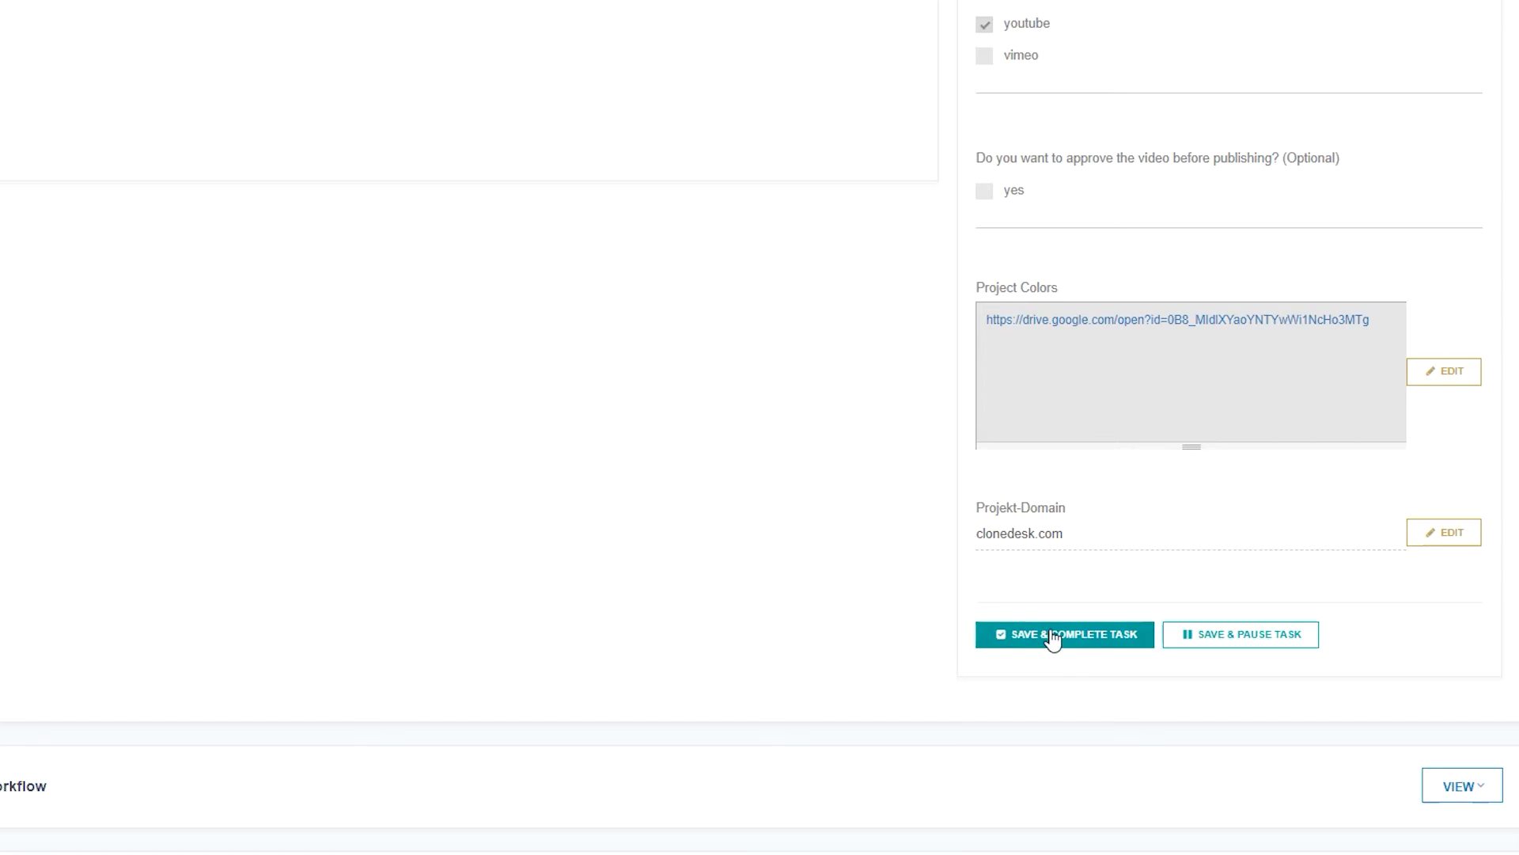
scroll(1122, 647, "down", 1)
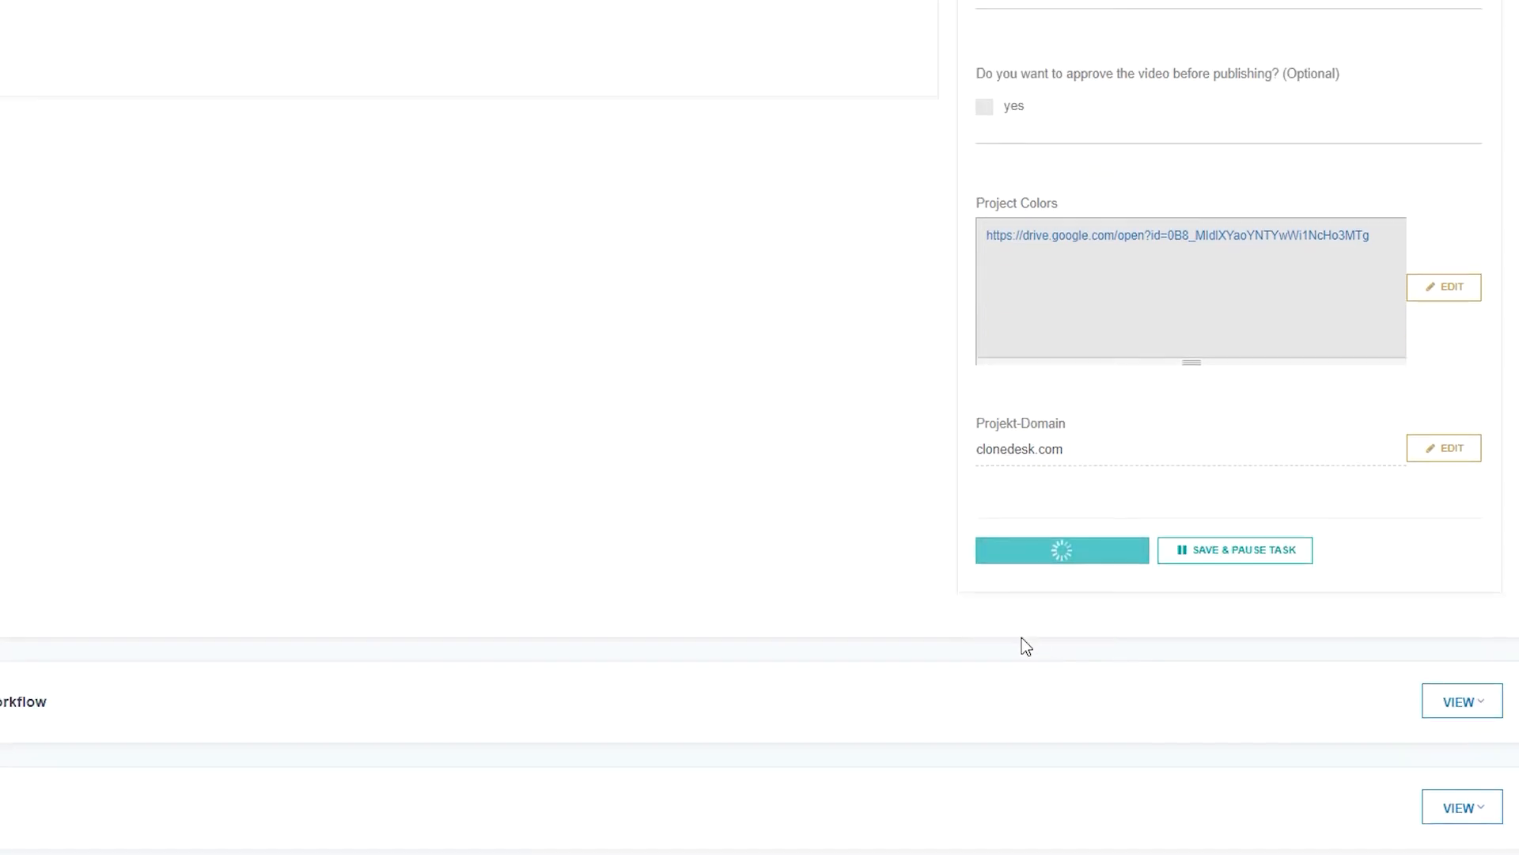
left_click(1449, 707)
scroll(1021, 633, "down", 4)
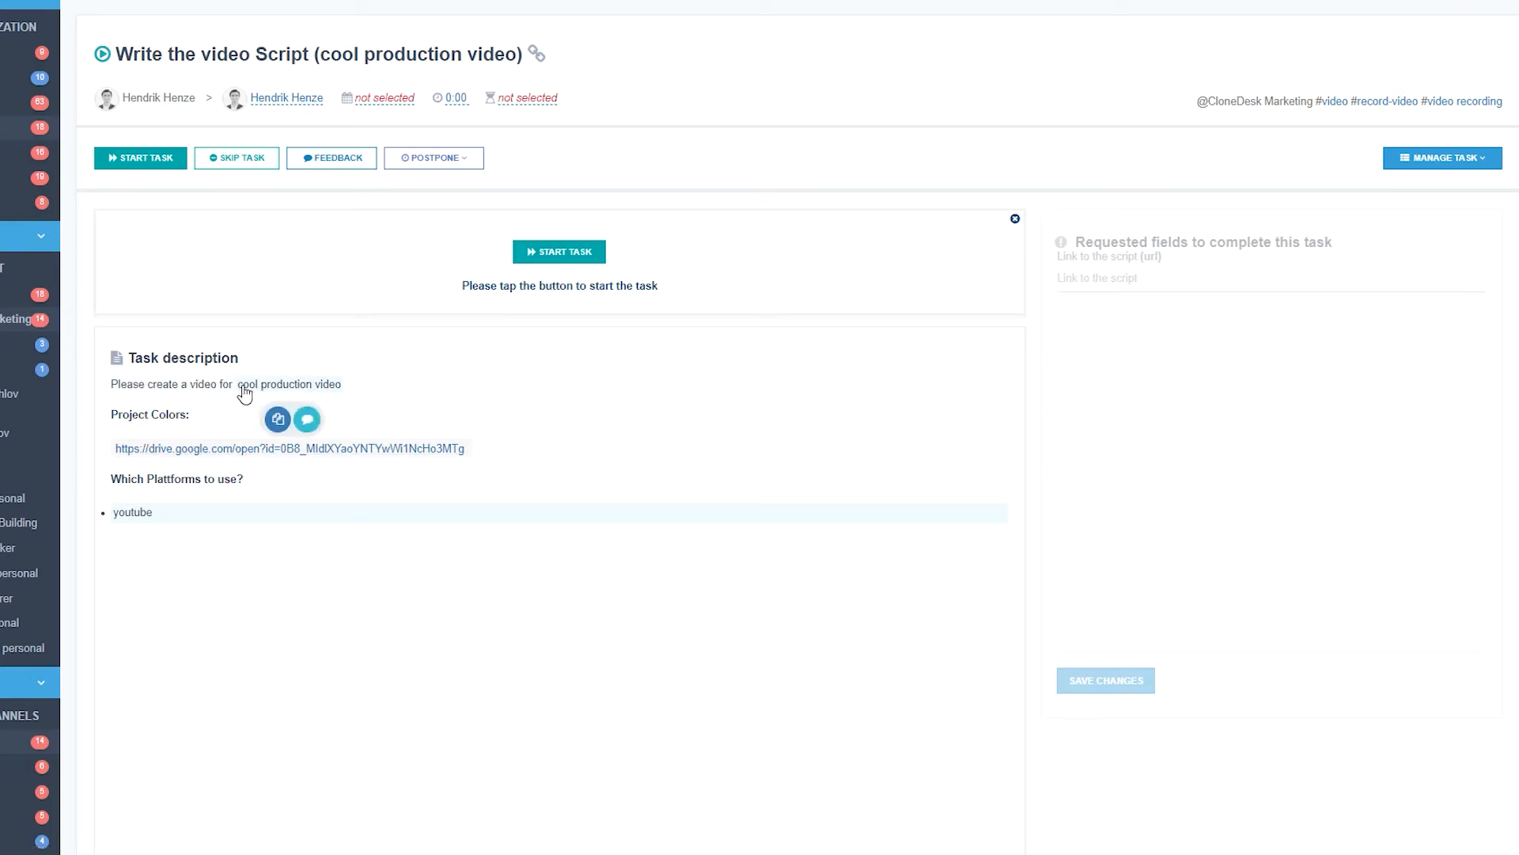
Examine the video name and project colors inserted in the task description, and view the feedback form for the video name.
left_click_drag(237, 385, 333, 390)
left_click(435, 377)
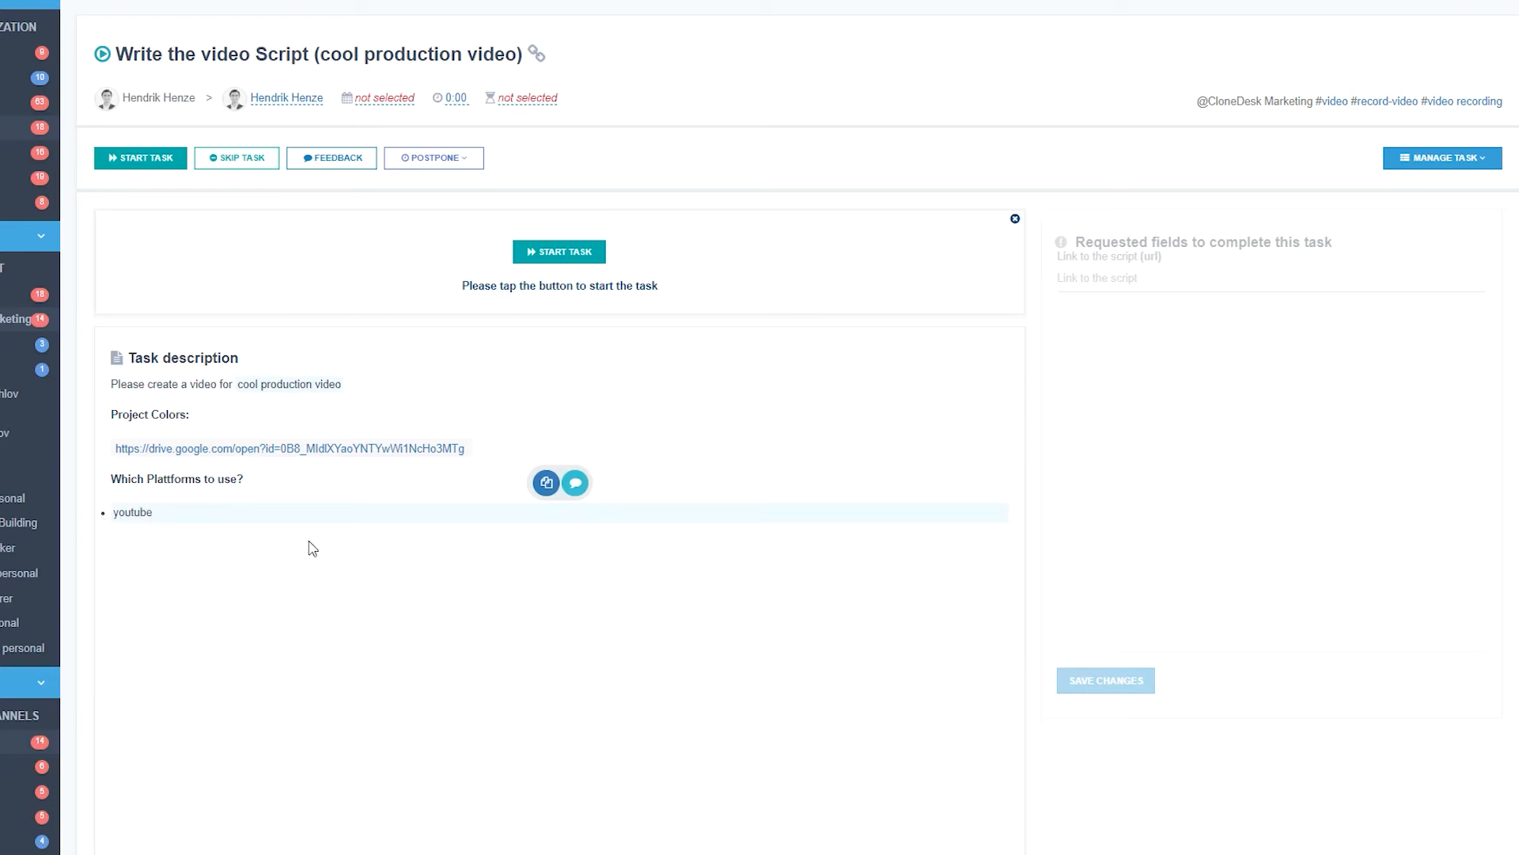
left_click(547, 484)
mouse_move(292, 388)
left_click(309, 359)
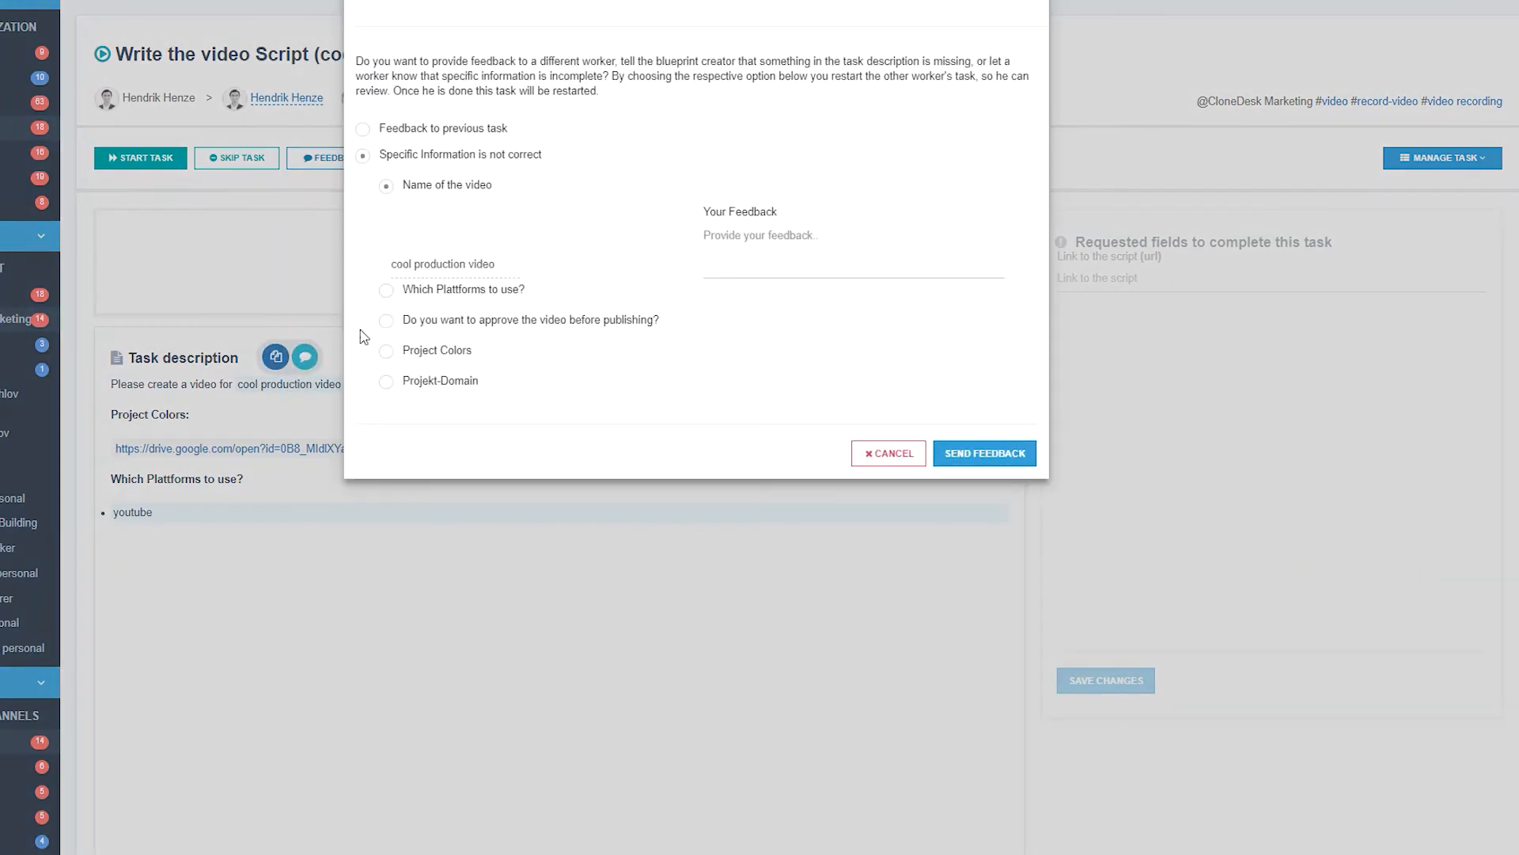
left_click(888, 452)
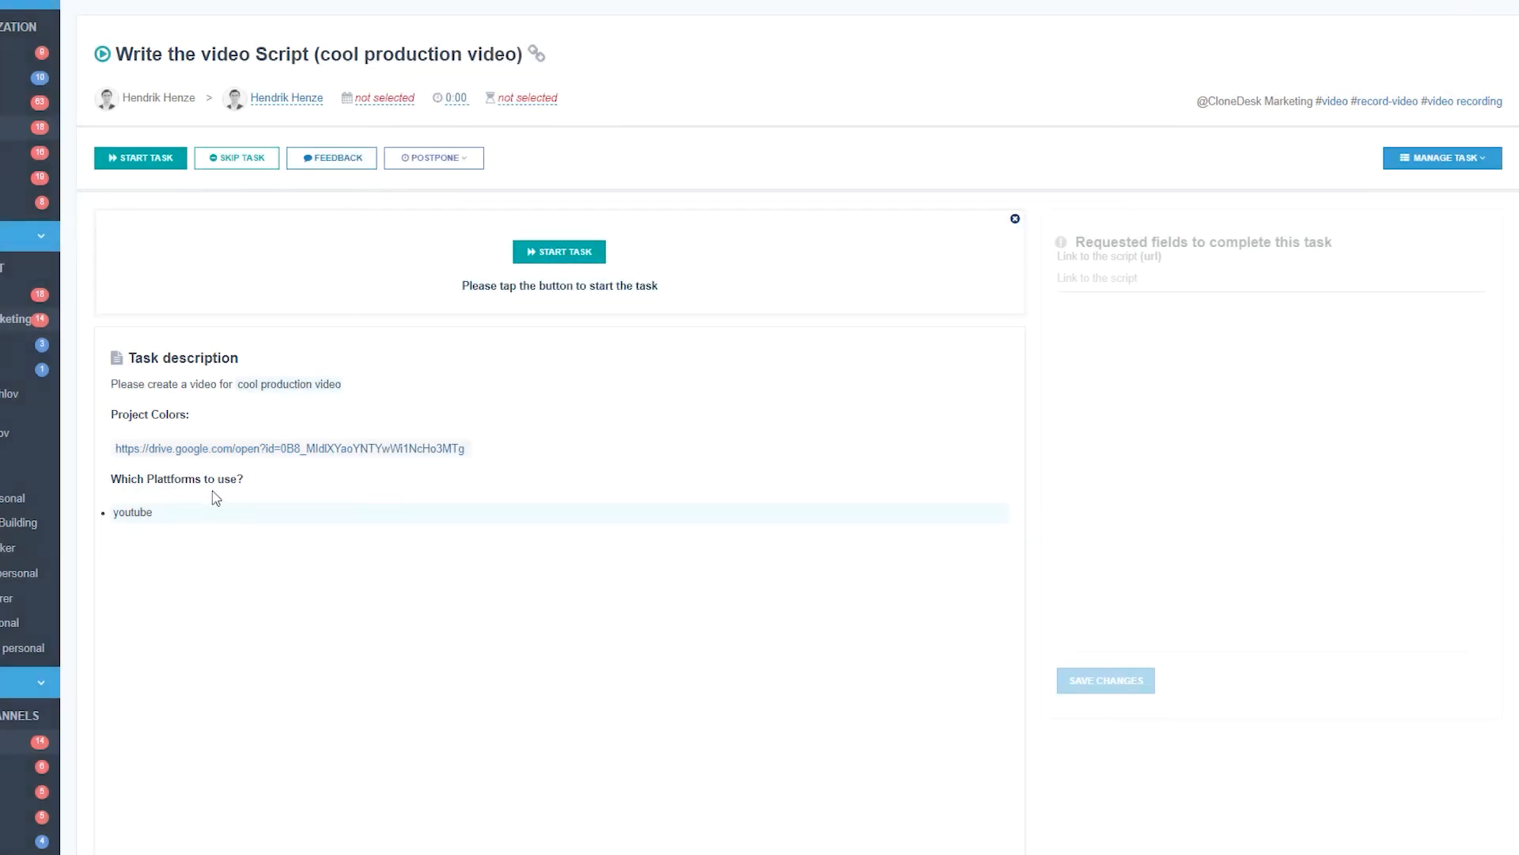
Draft the feedback "Not a good name" for the name of the video and discard it without sending.
mouse_move(304, 388)
left_click(305, 356)
type("Not a good name")
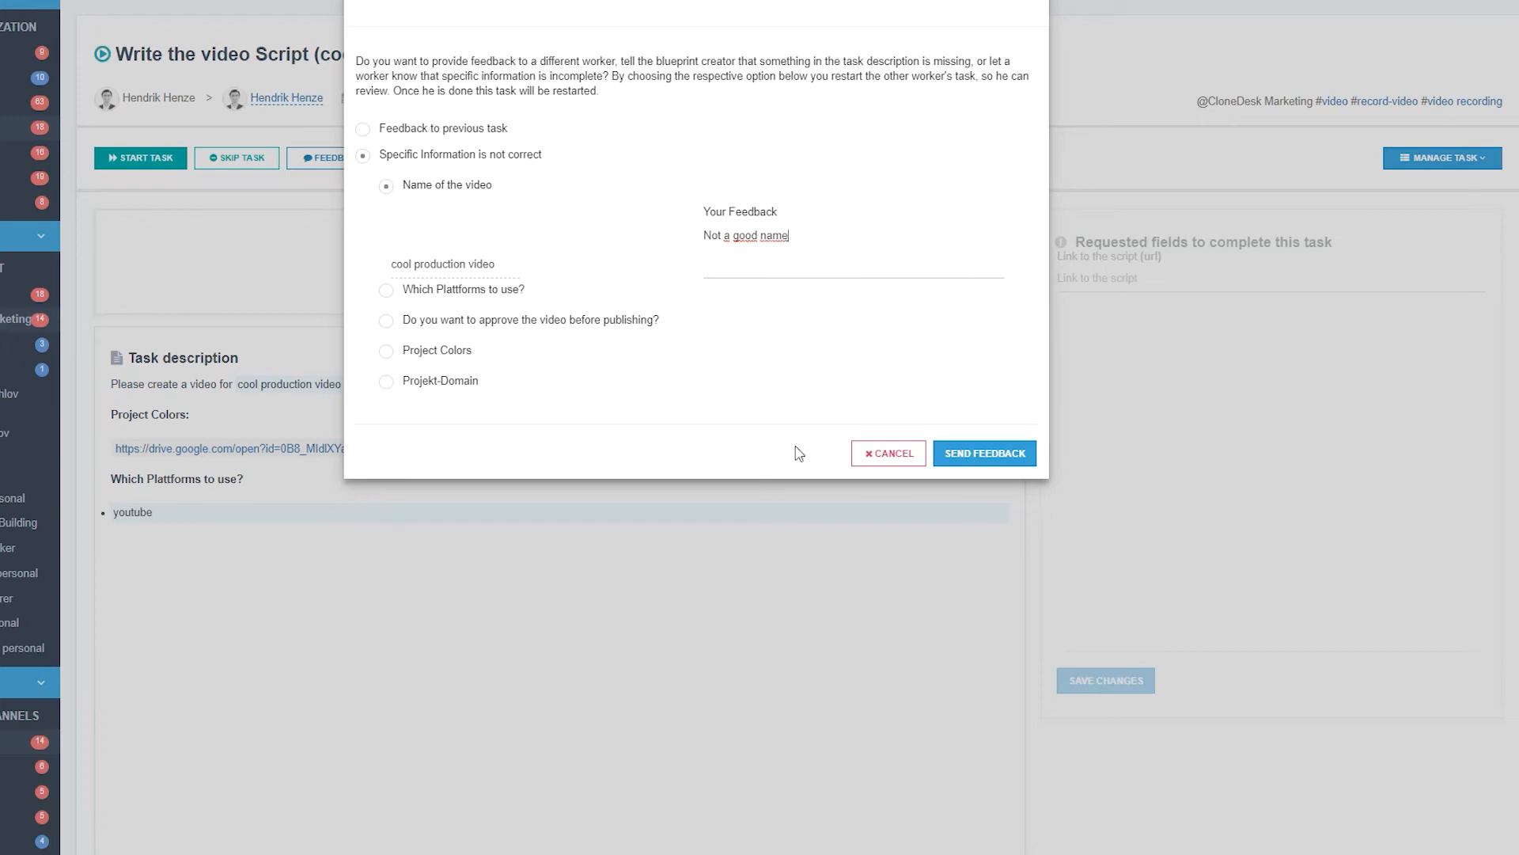
left_click(902, 454)
Check the status of the Approve Video task in the list of tasks from the same workflow.
scroll(950, 371, "down", 5)
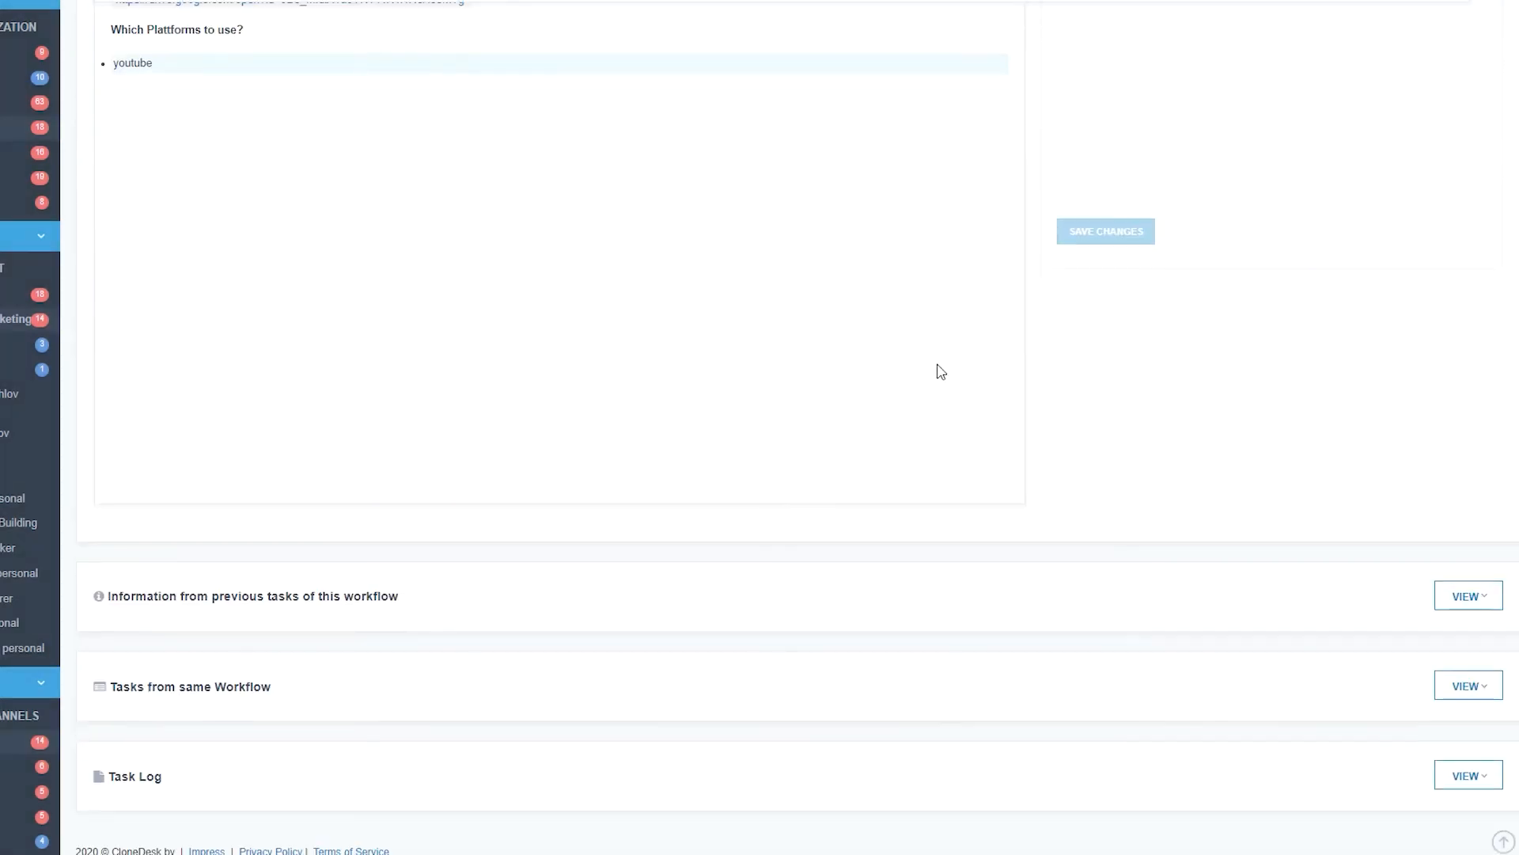
left_click(1470, 685)
triple_click(111, 643)
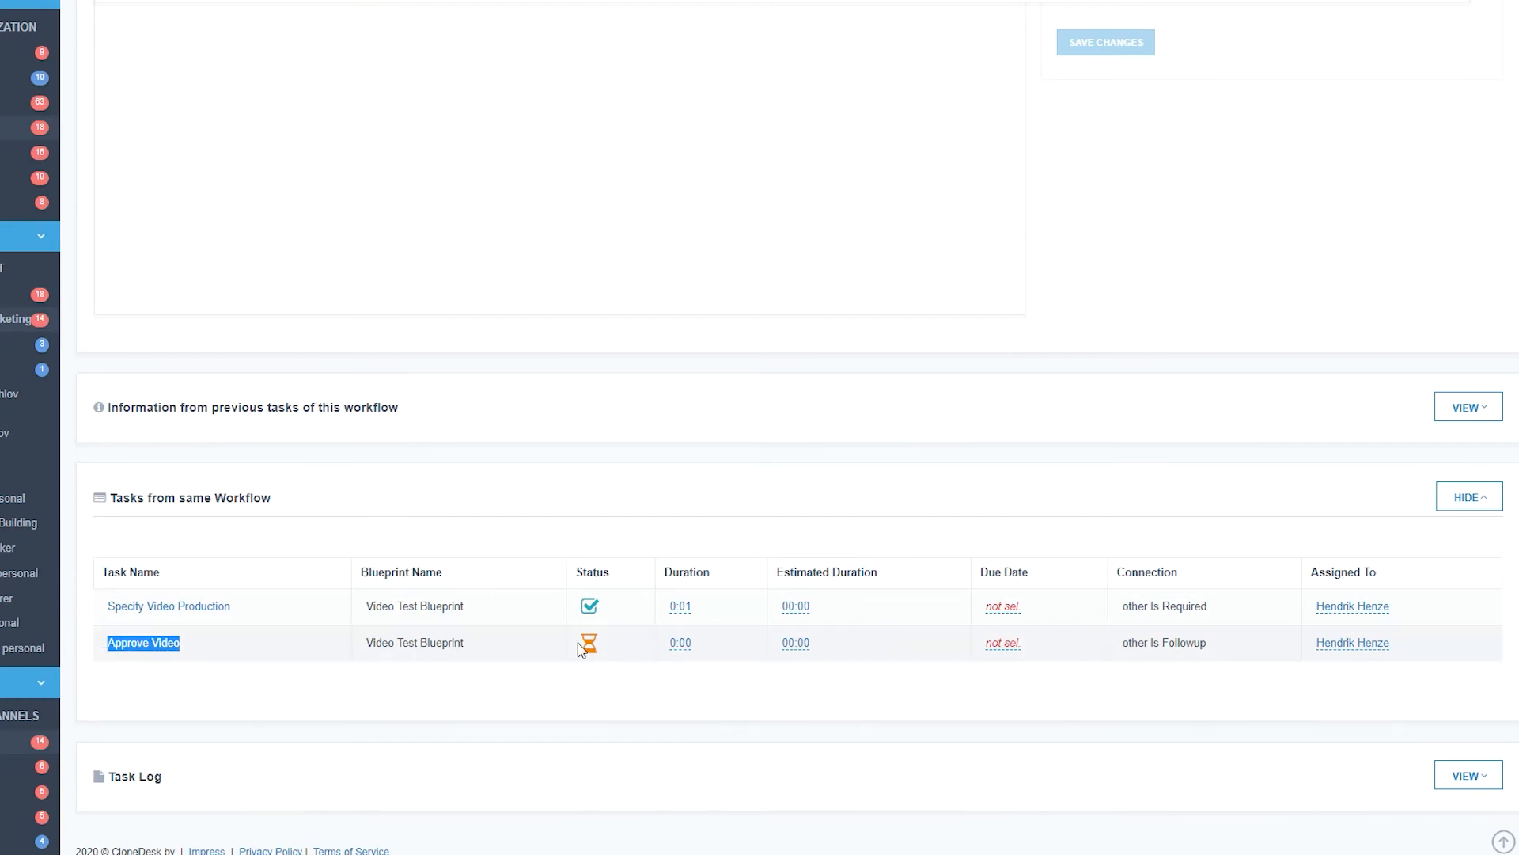
scroll(583, 298, "up", 7)
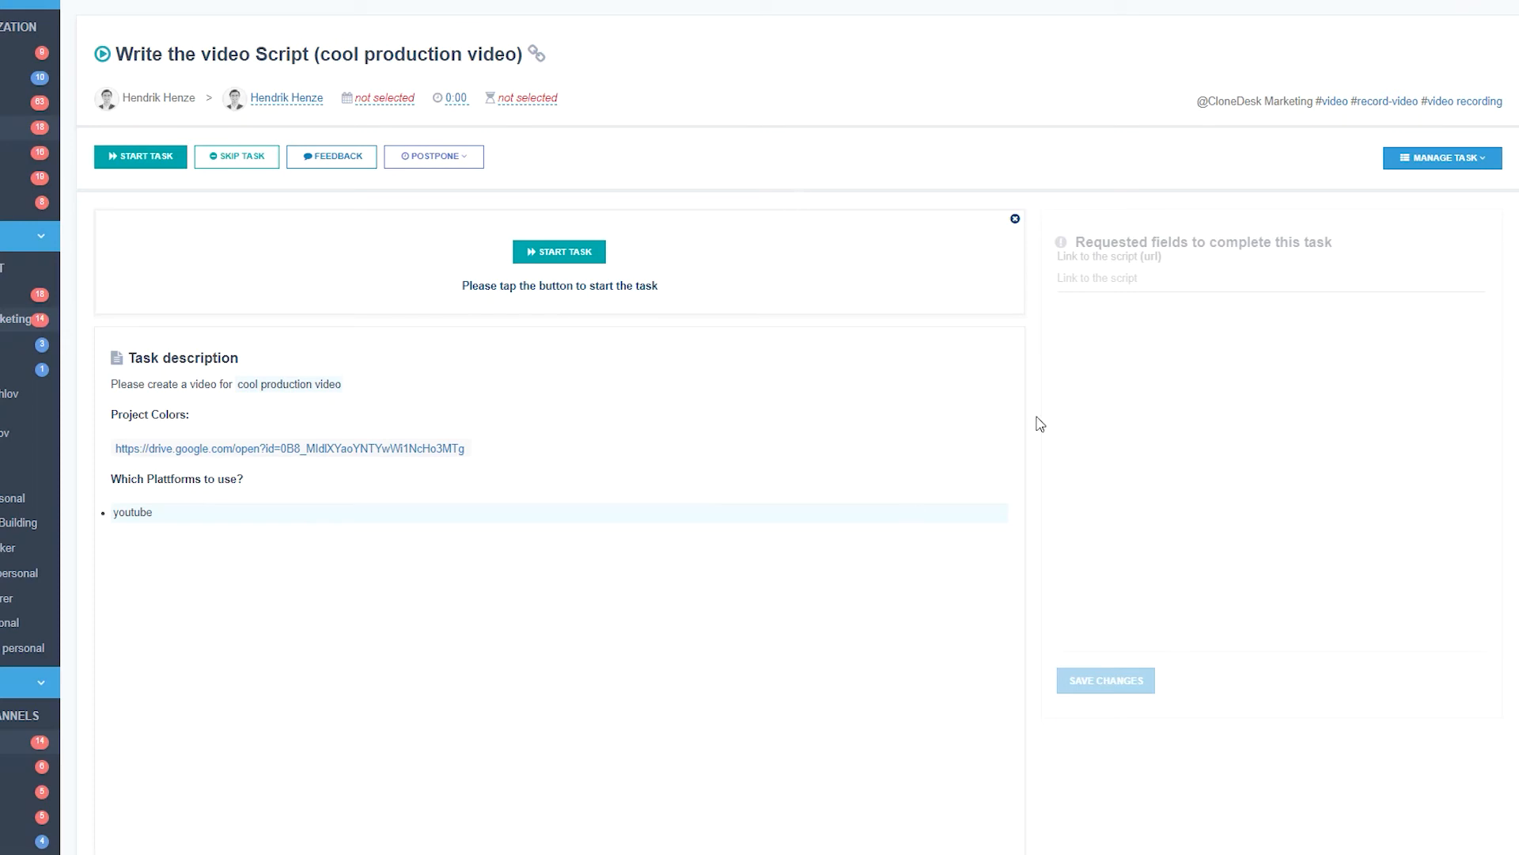
Start the Write the video Script task and paste the Google Docs document URL as the link to the script.
left_click(554, 253)
left_click(554, 253)
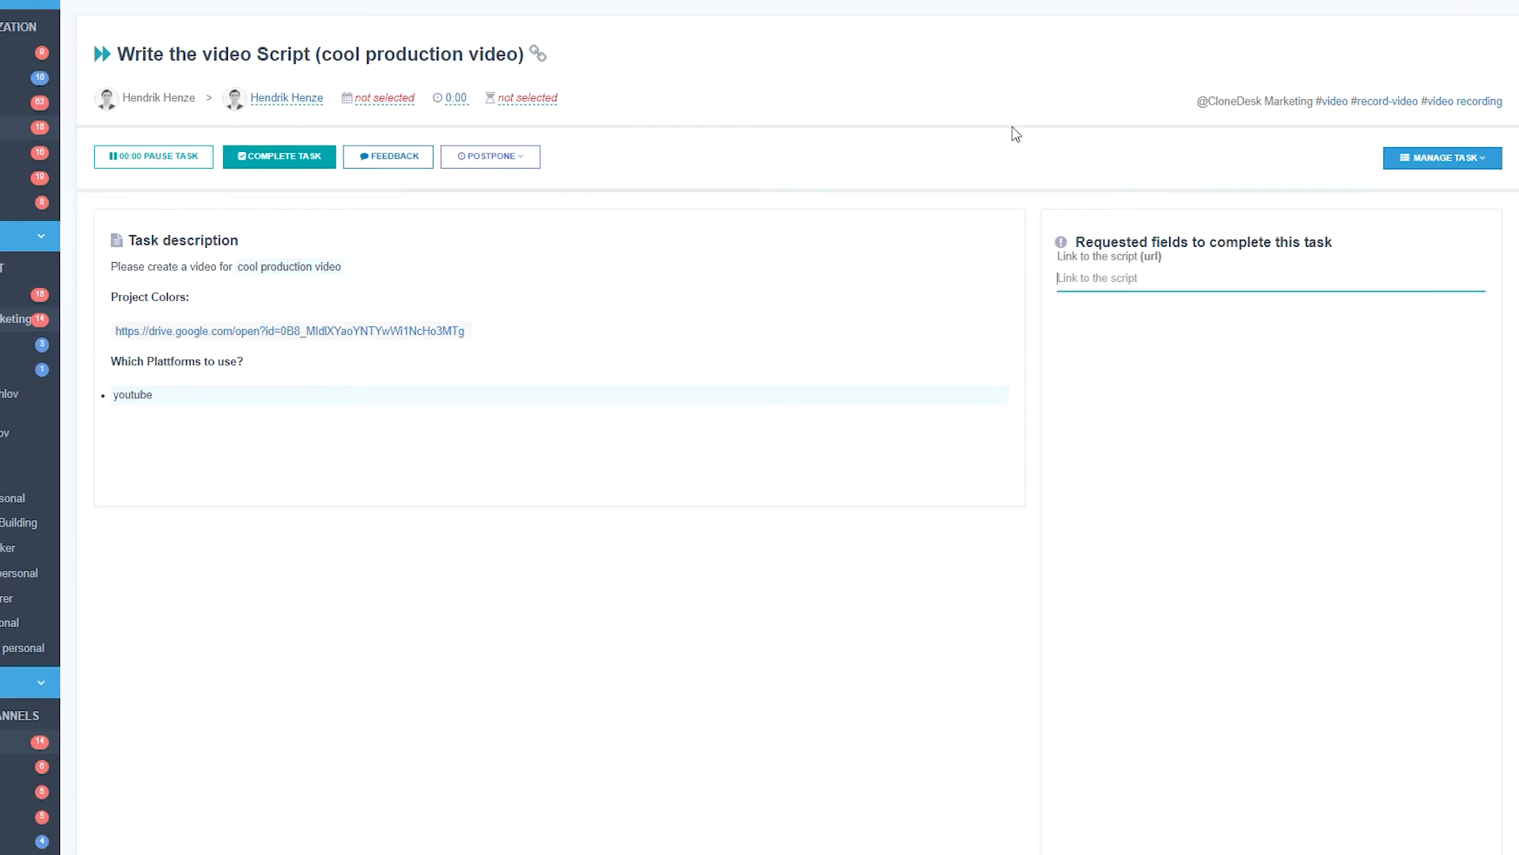
left_click(1139, 273)
key("ctrl+v")
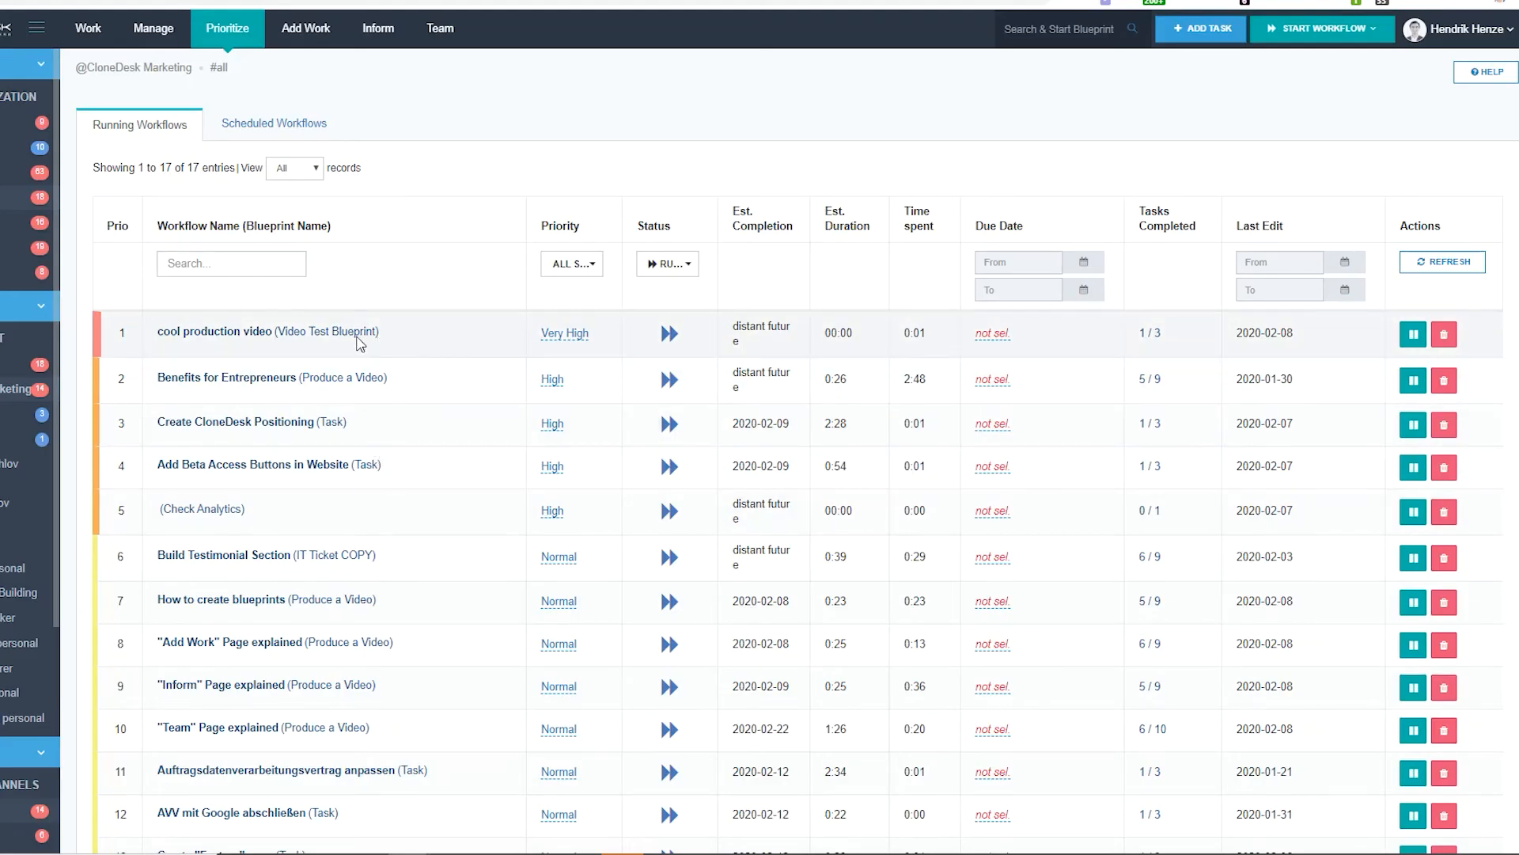
Check the completed tasks of the cool production video workflow in the running workflows, and complete the Write the video Script task.
left_click(1158, 337)
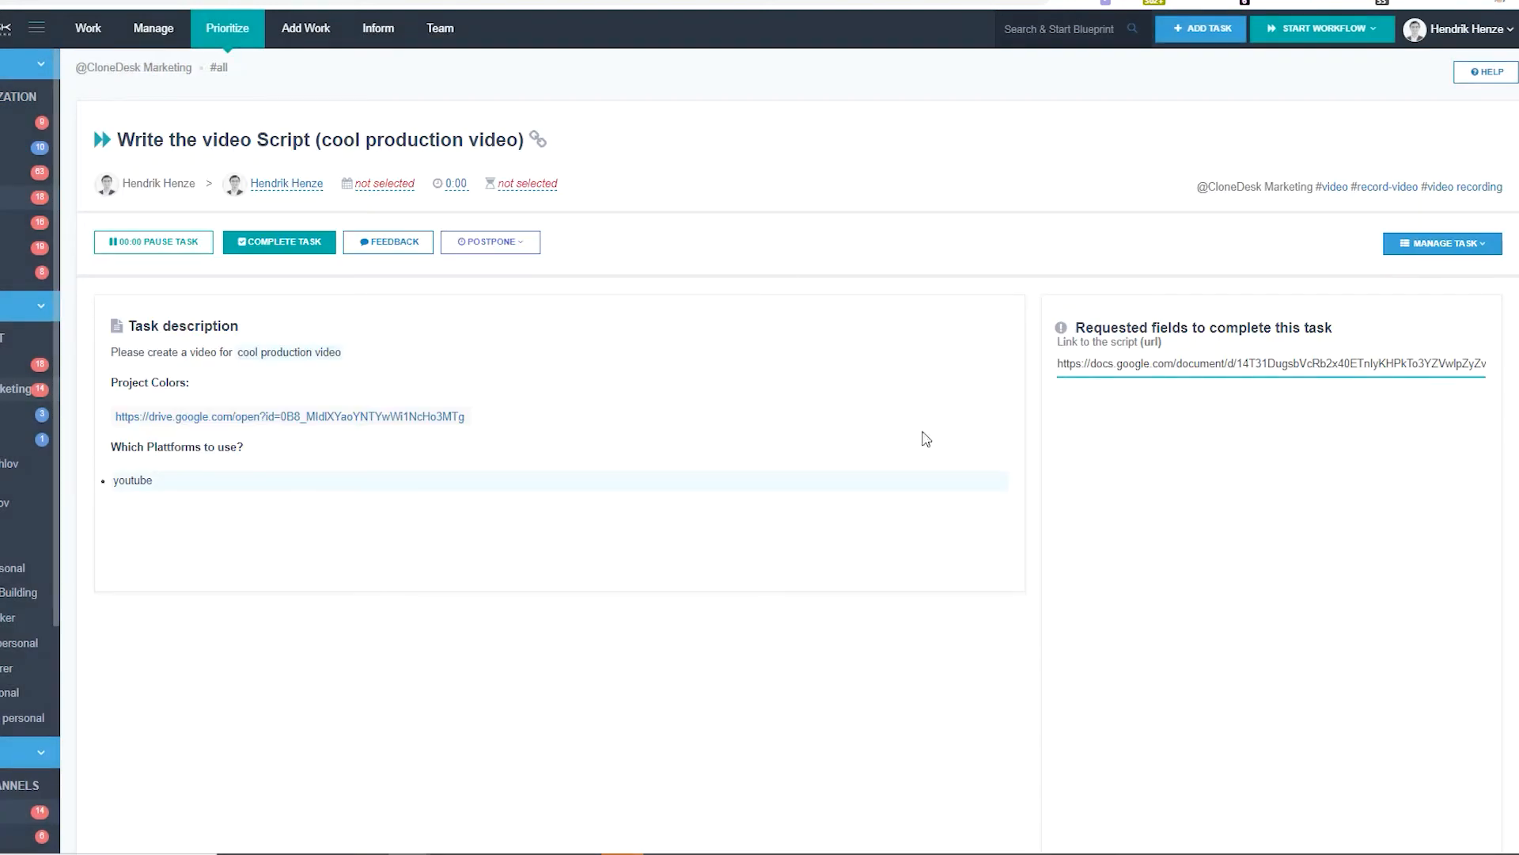
scroll(1239, 473, "down", 7)
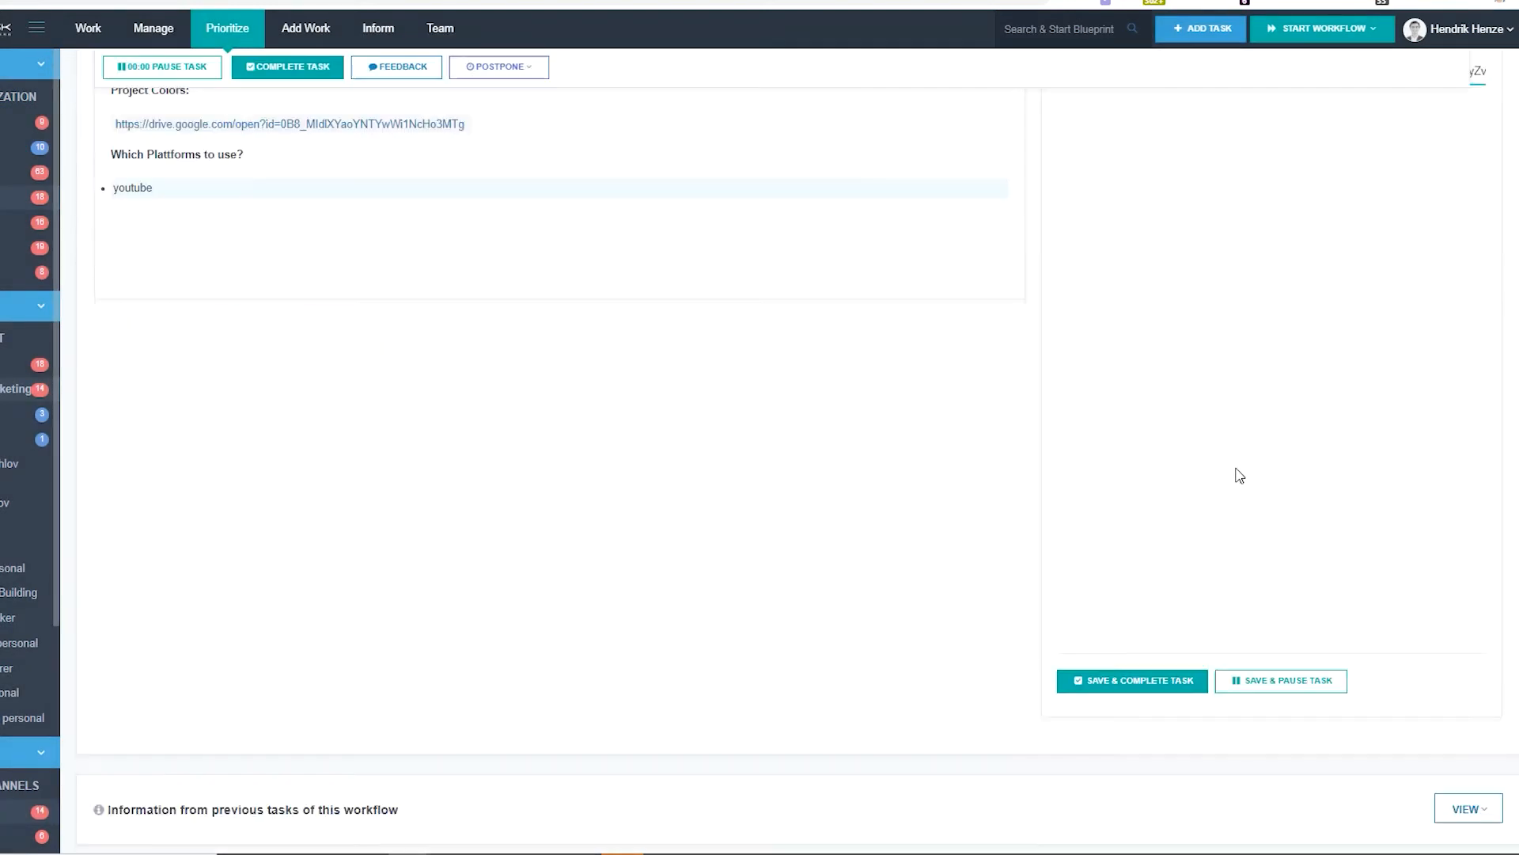
left_click(1153, 381)
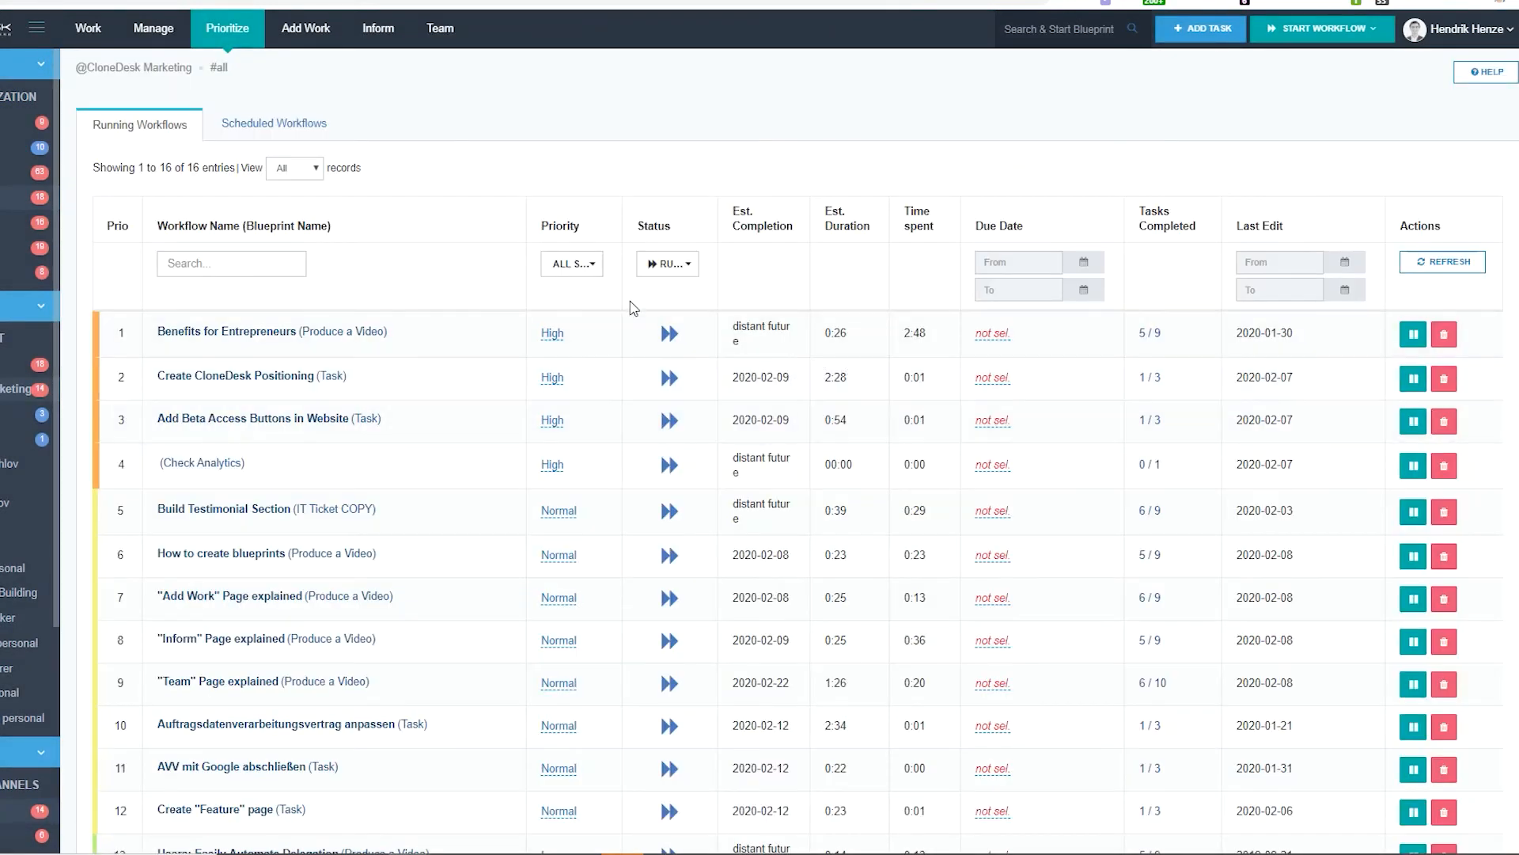
Show workflows of all statuses and check the completed tasks of the cool production video workflow.
left_click(671, 270)
left_click(608, 366)
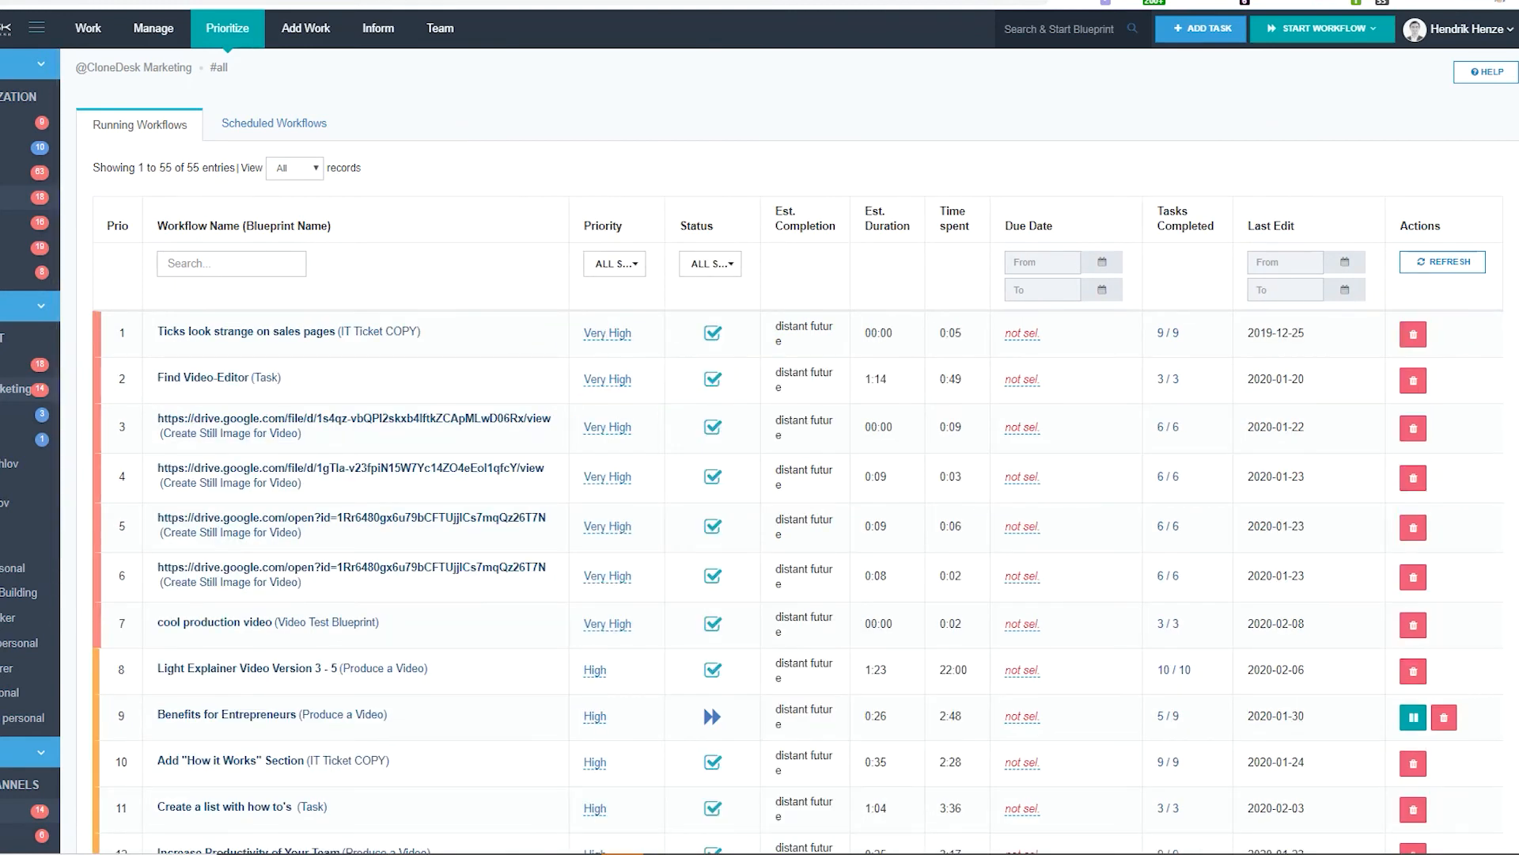
left_click(1169, 625)
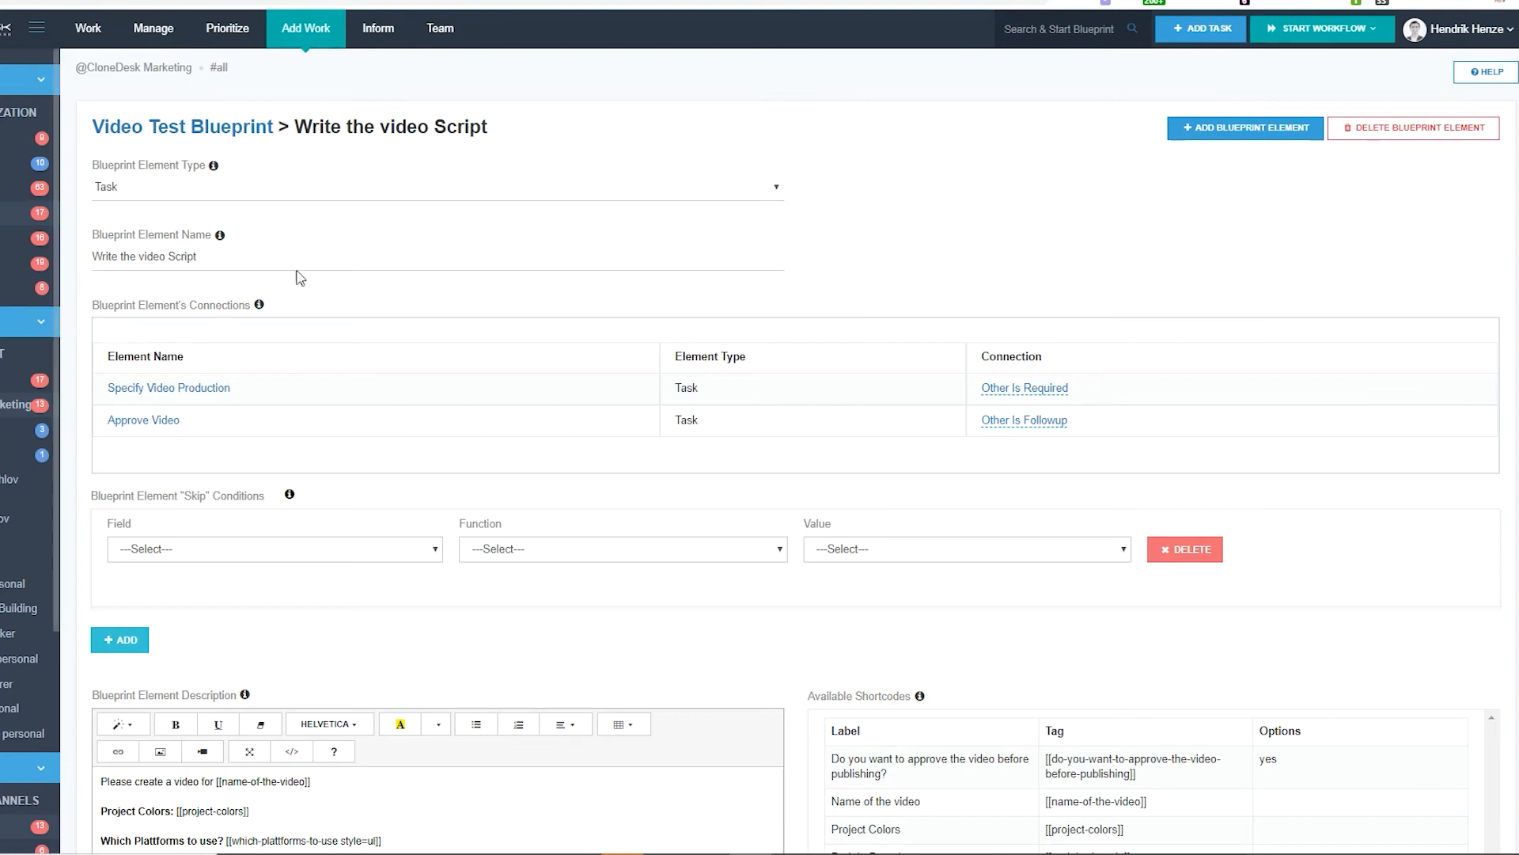
Insert the [[which-plattforms-to-use]] shortcode after [[name-of-the-video]] in the description of the Write the video Script element.
left_click_drag(102, 257, 356, 237)
left_click(356, 238)
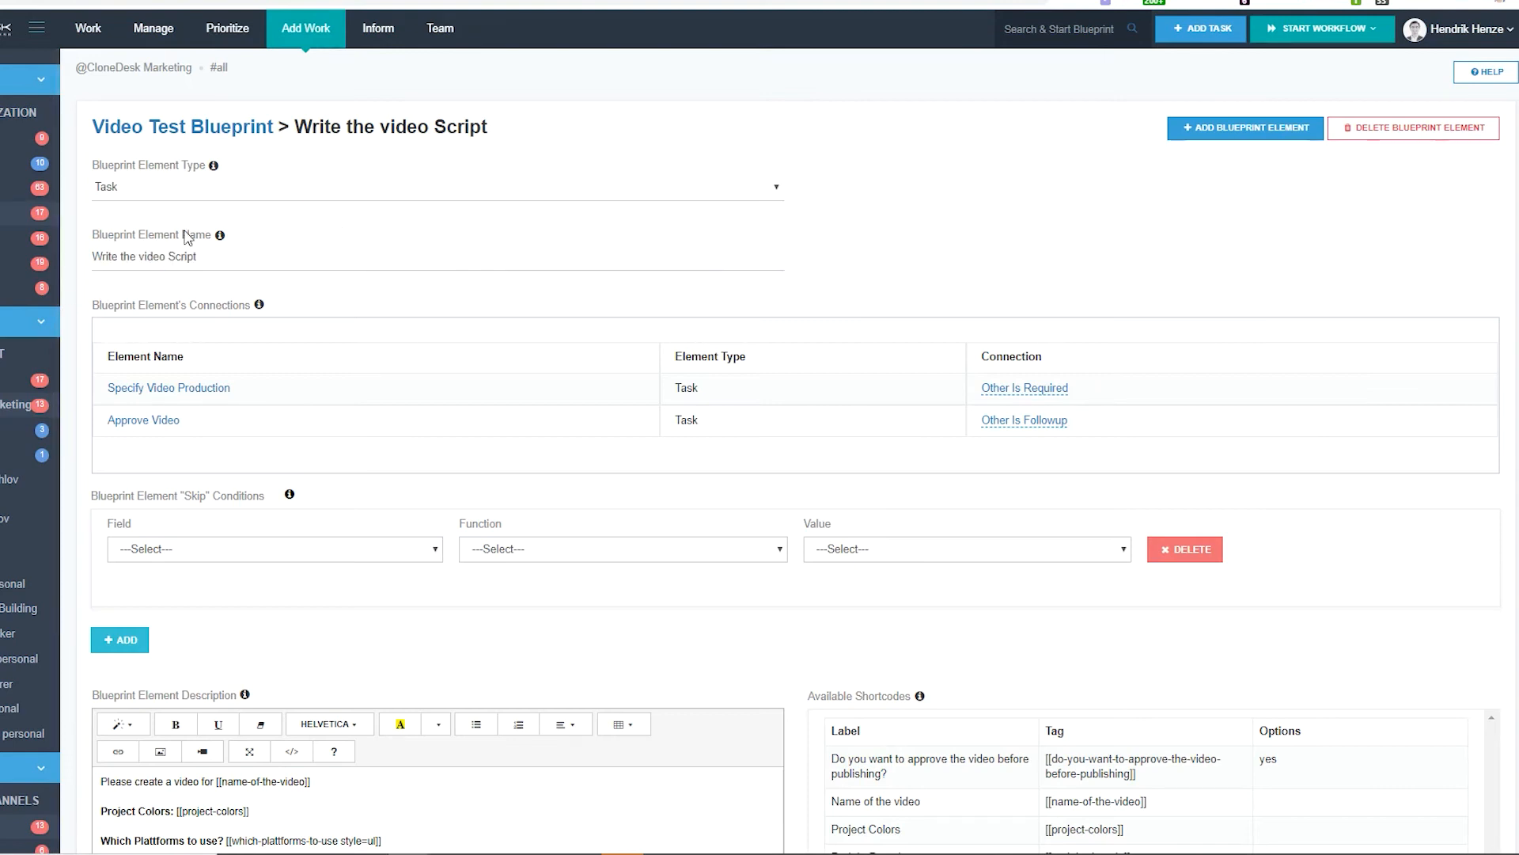
scroll(95, 253, "down", 3)
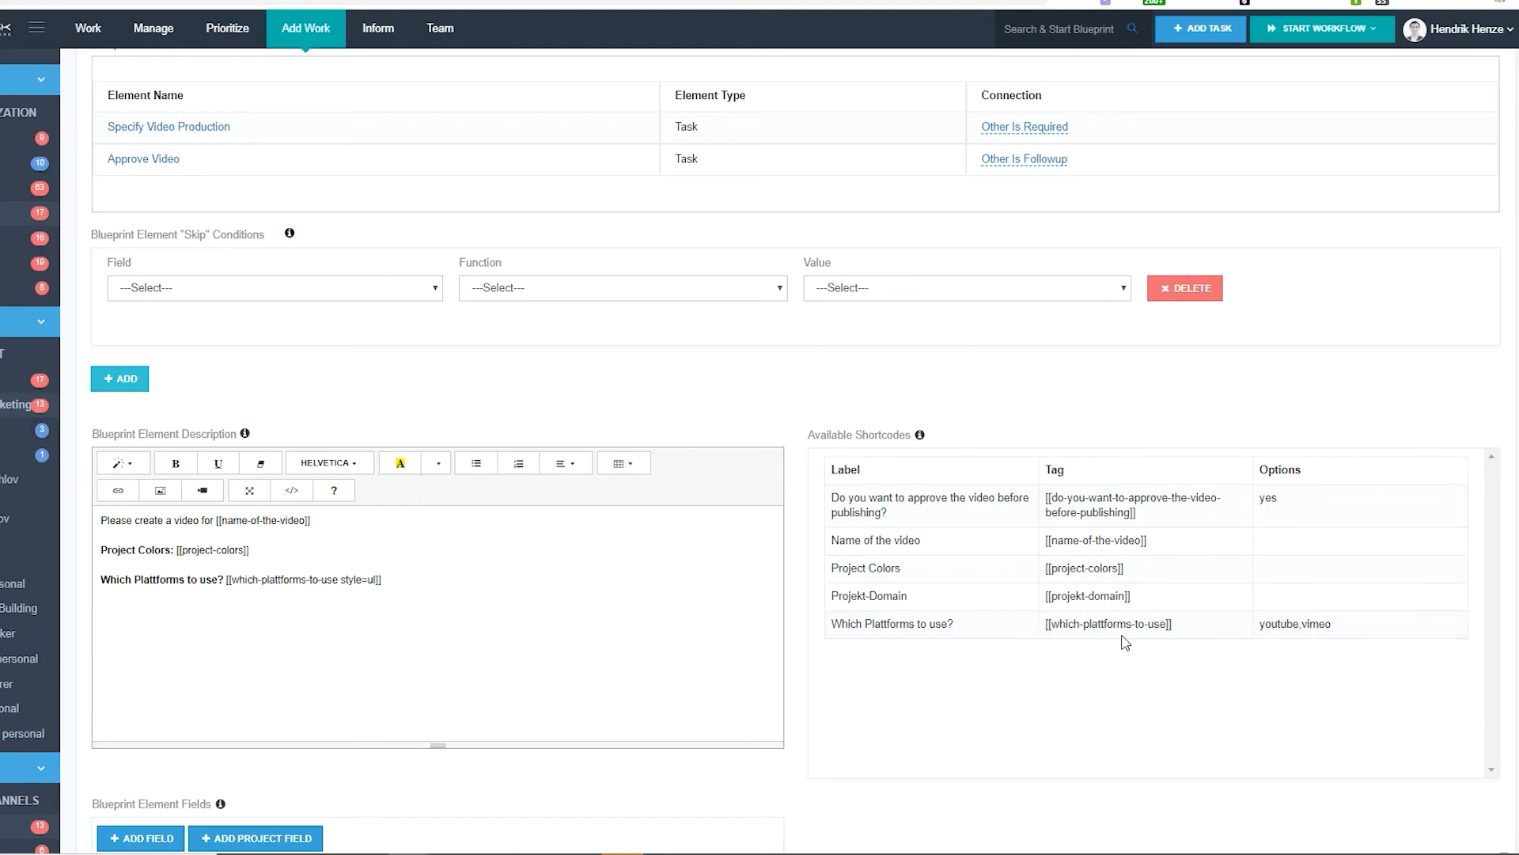
left_click_drag(1171, 625, 1047, 628)
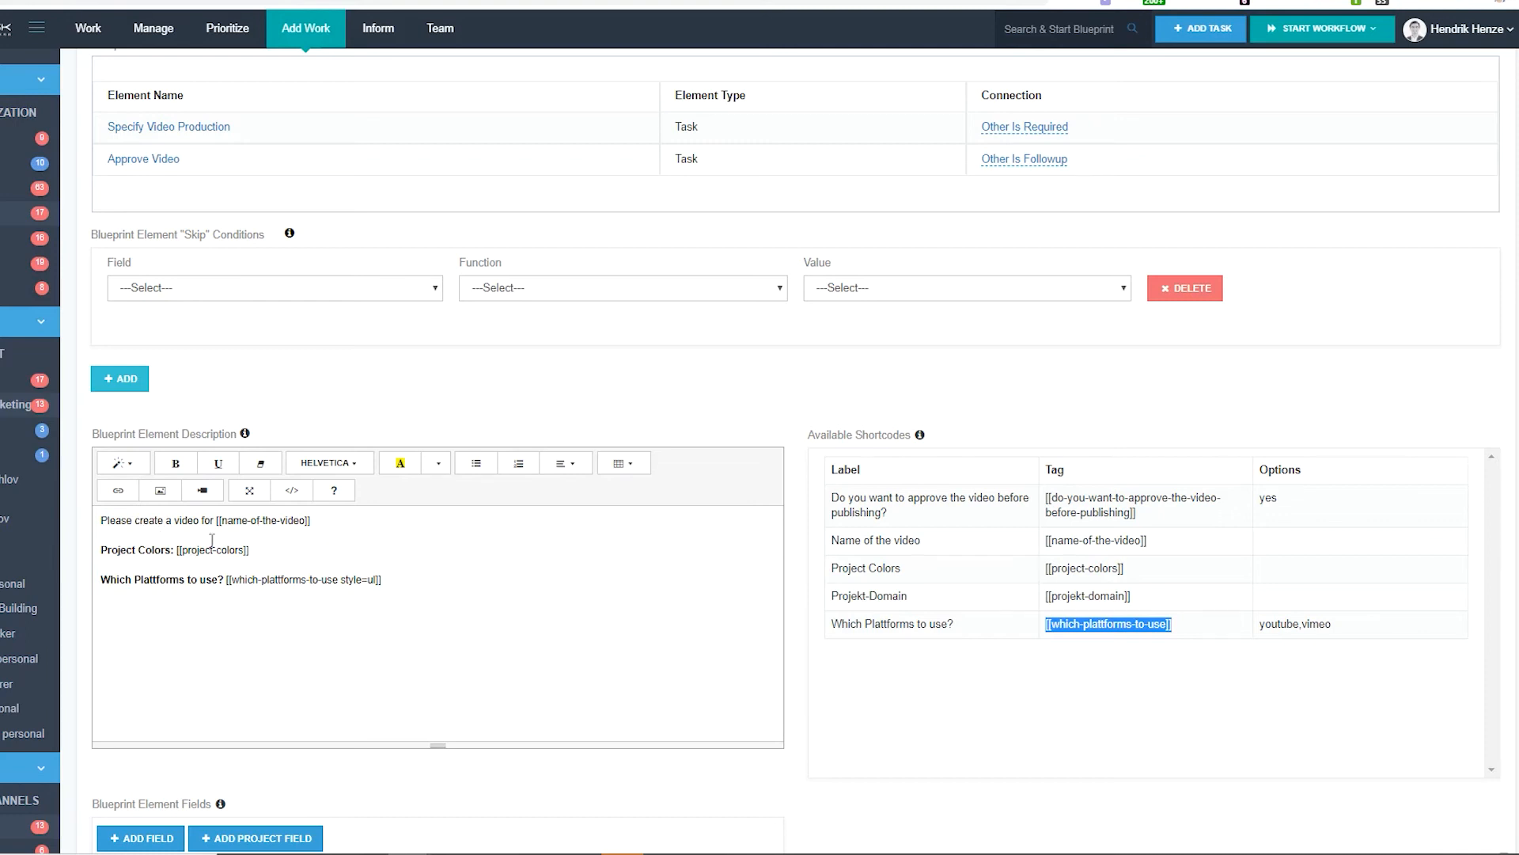
left_click(357, 526)
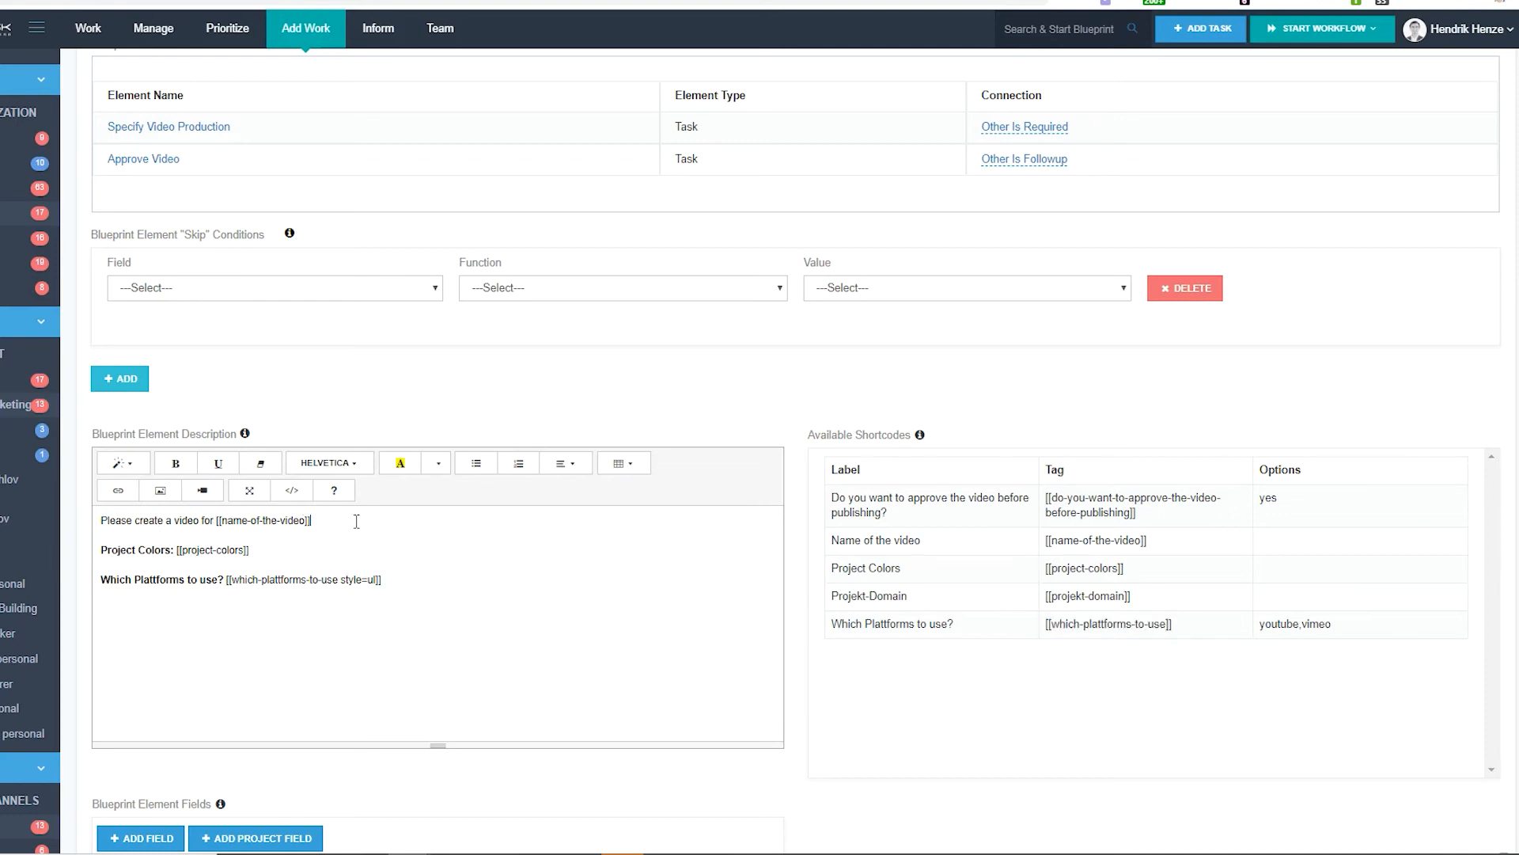
key("ctrl+v")
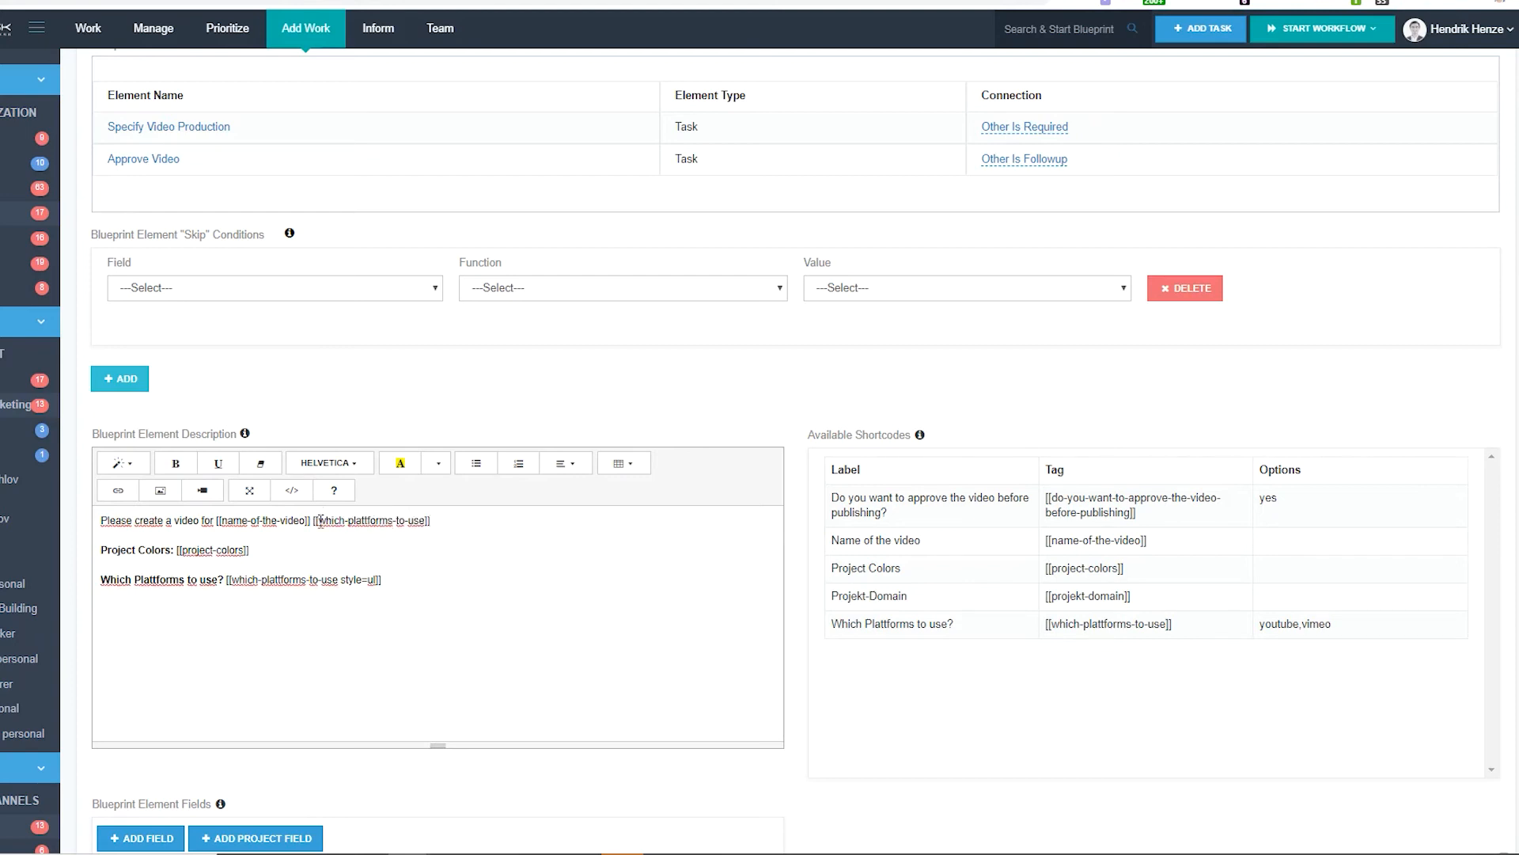
Turn the inserted shortcode into [[if which-plattforms-to-use=youtube]], followed by "that will be published to youtube :)" and a closing [[/if]].
type("if")
left_click(432, 520)
double_click(1277, 623)
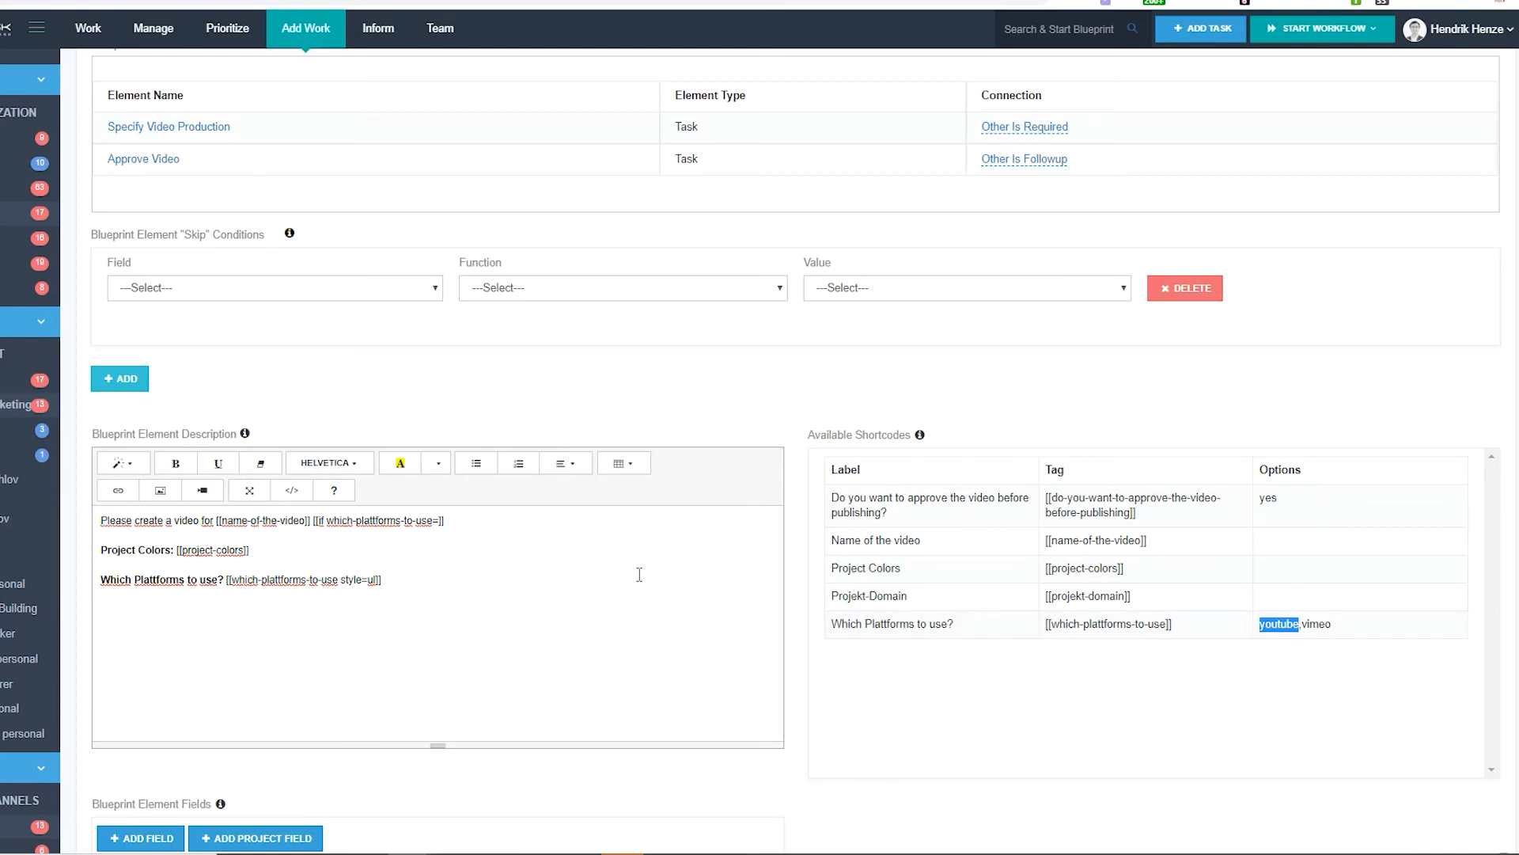
left_click(434, 519)
type("=")
key("ctrl+v")
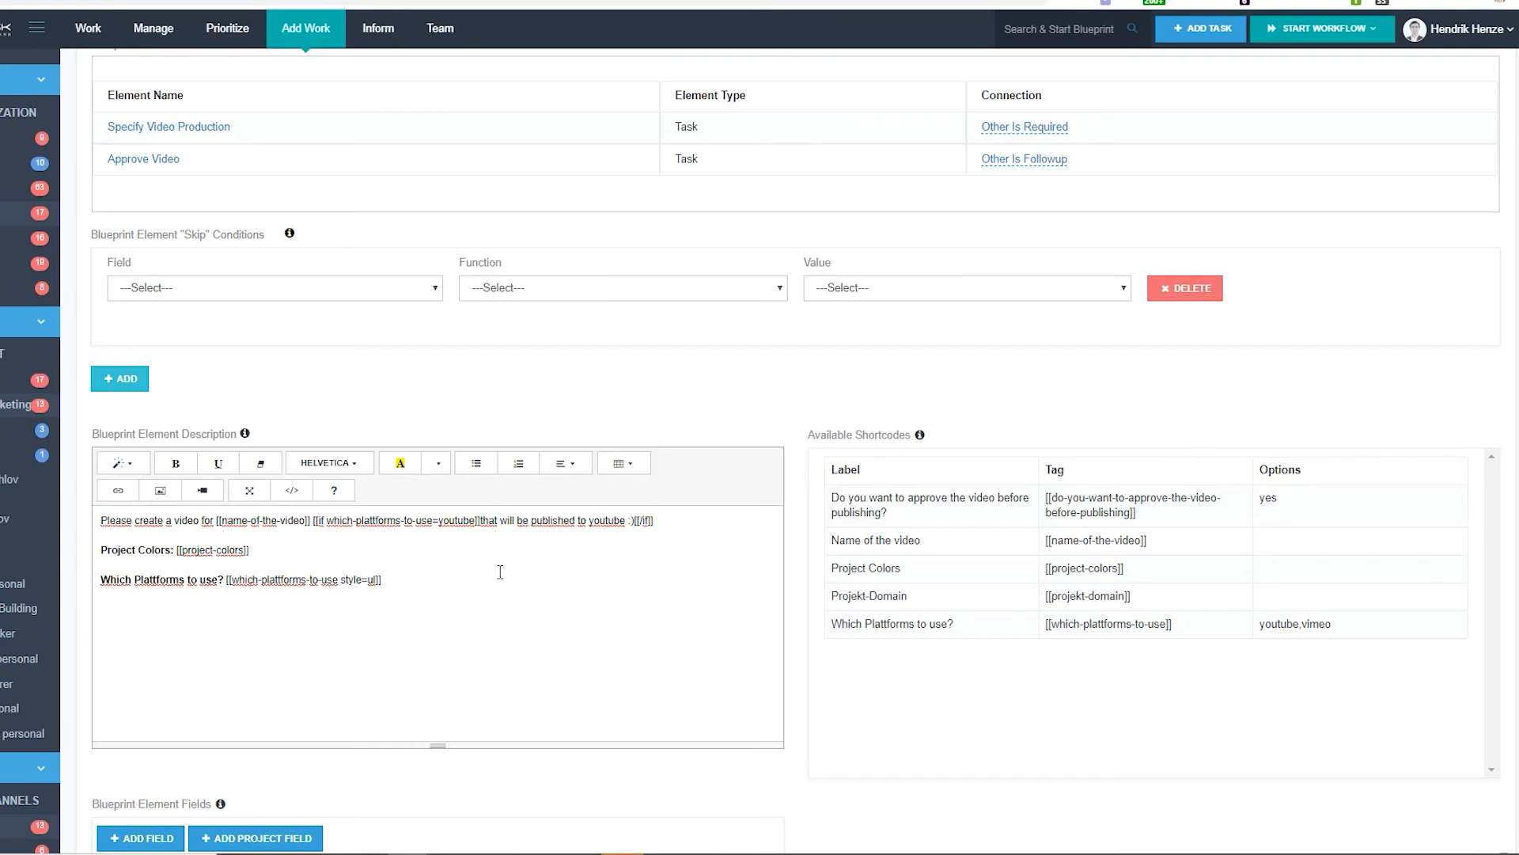
scroll(821, 628, "down", 8)
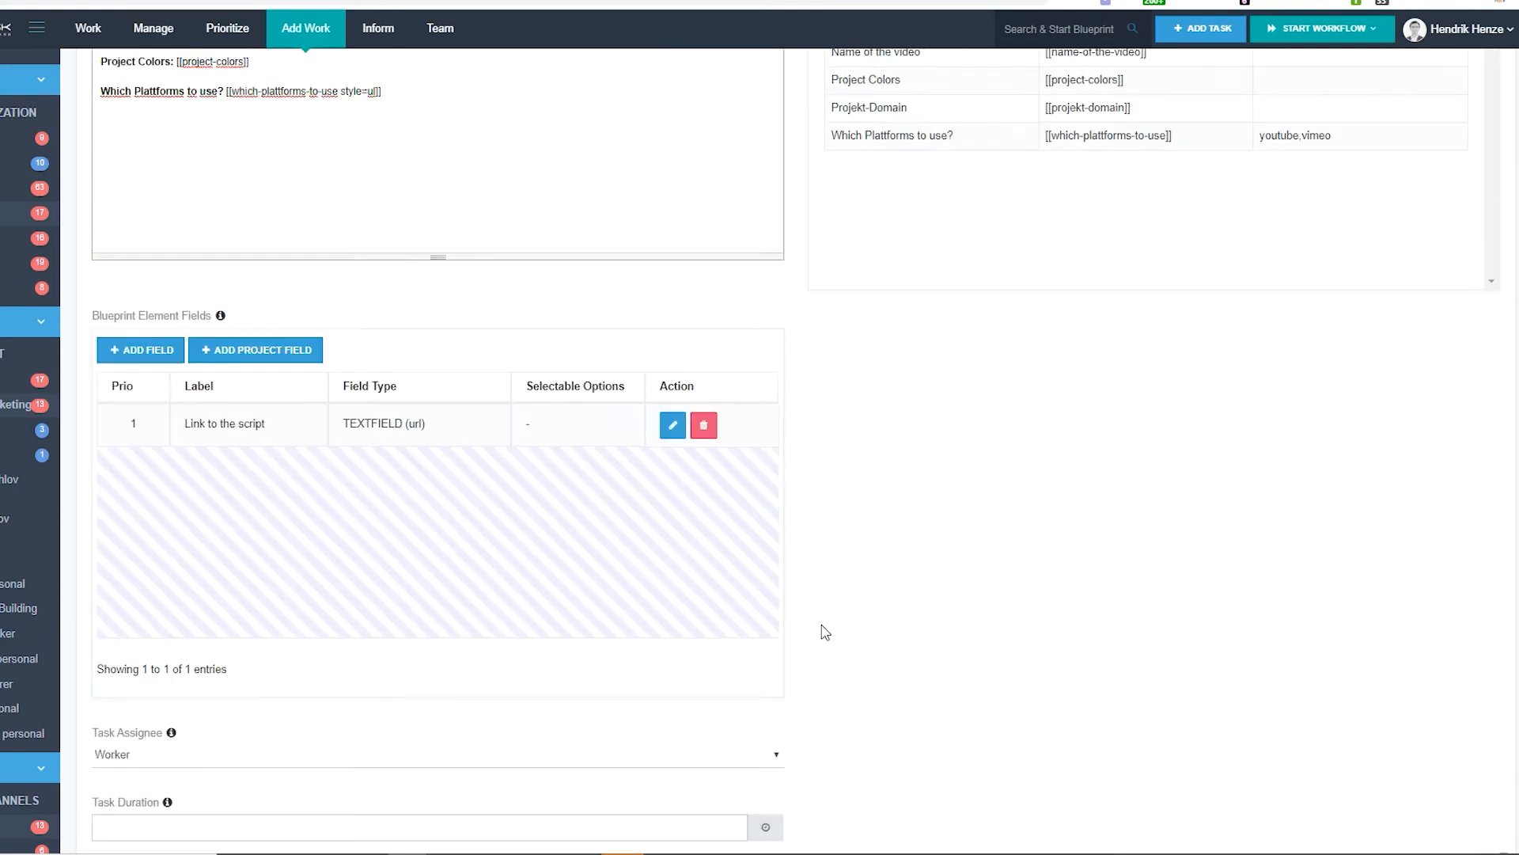
Save the changes to the Write the video Script element and stay on its page.
left_click(151, 812)
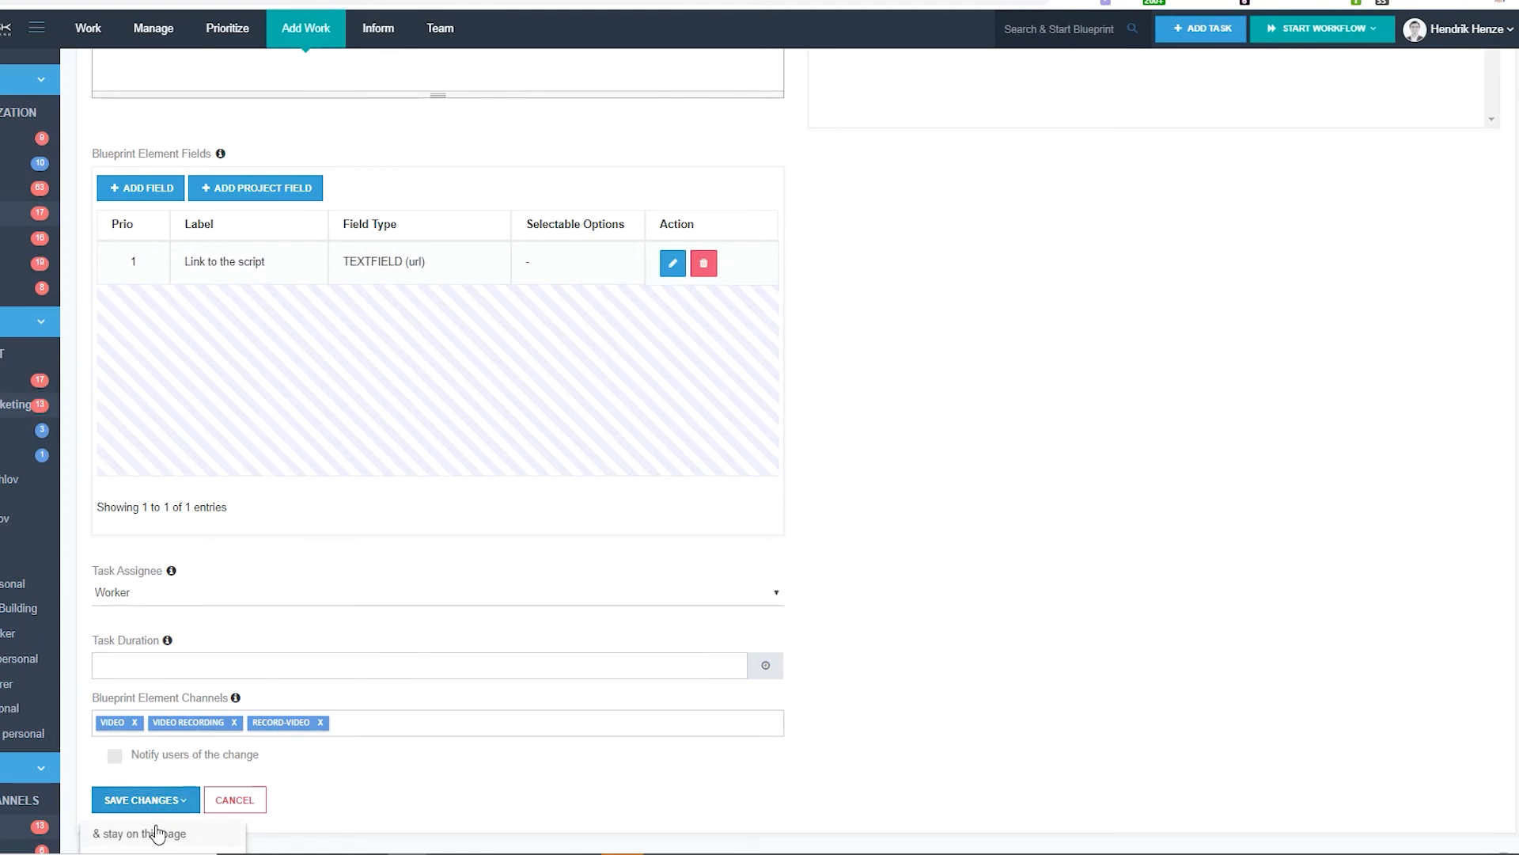
left_click(153, 831)
scroll(940, 384, "up", 7)
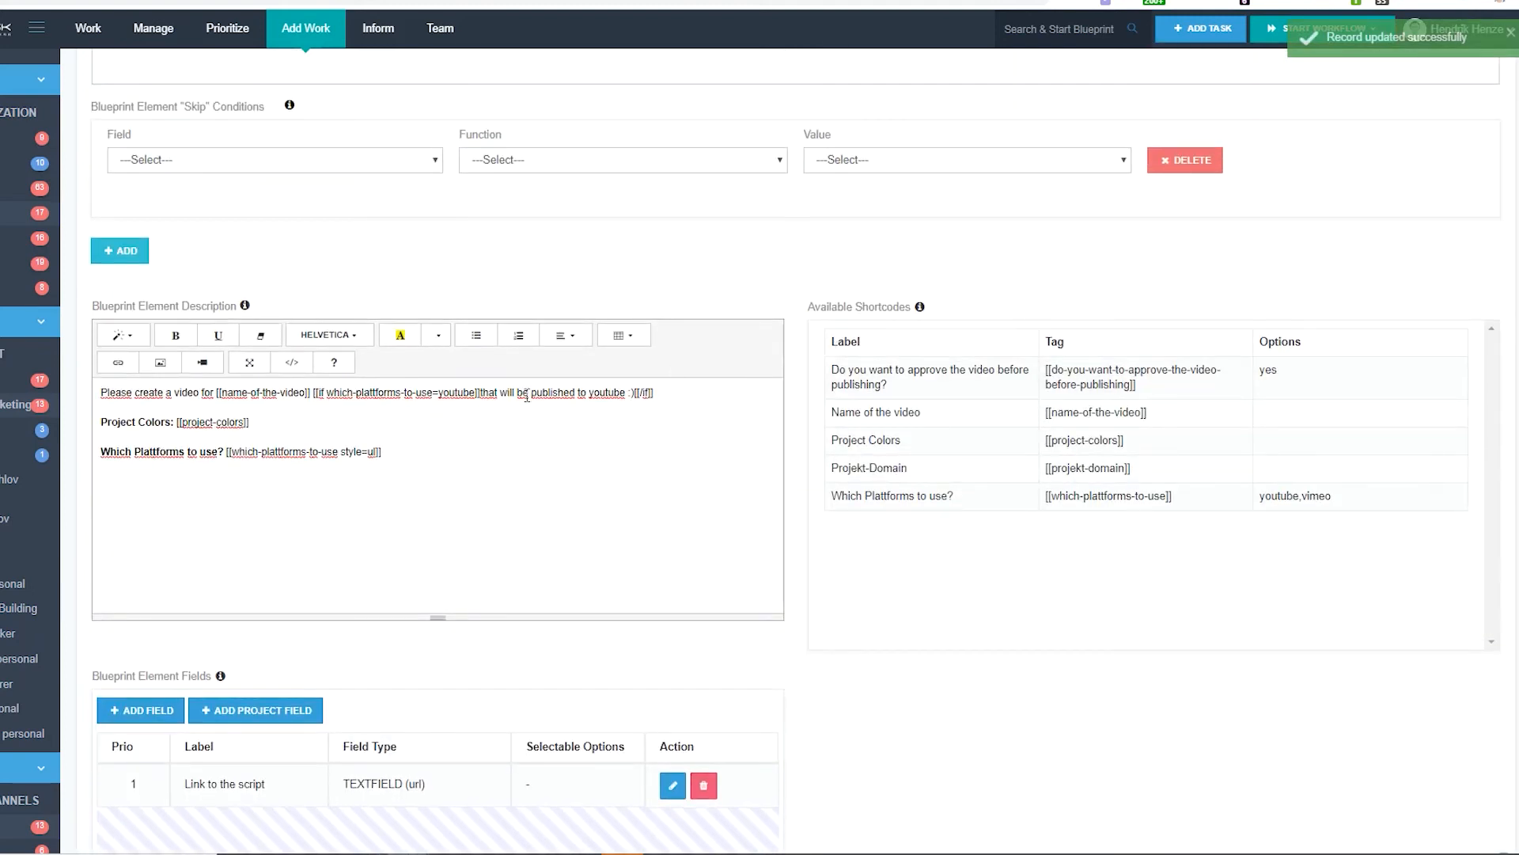
scroll(483, 408, "up", 5)
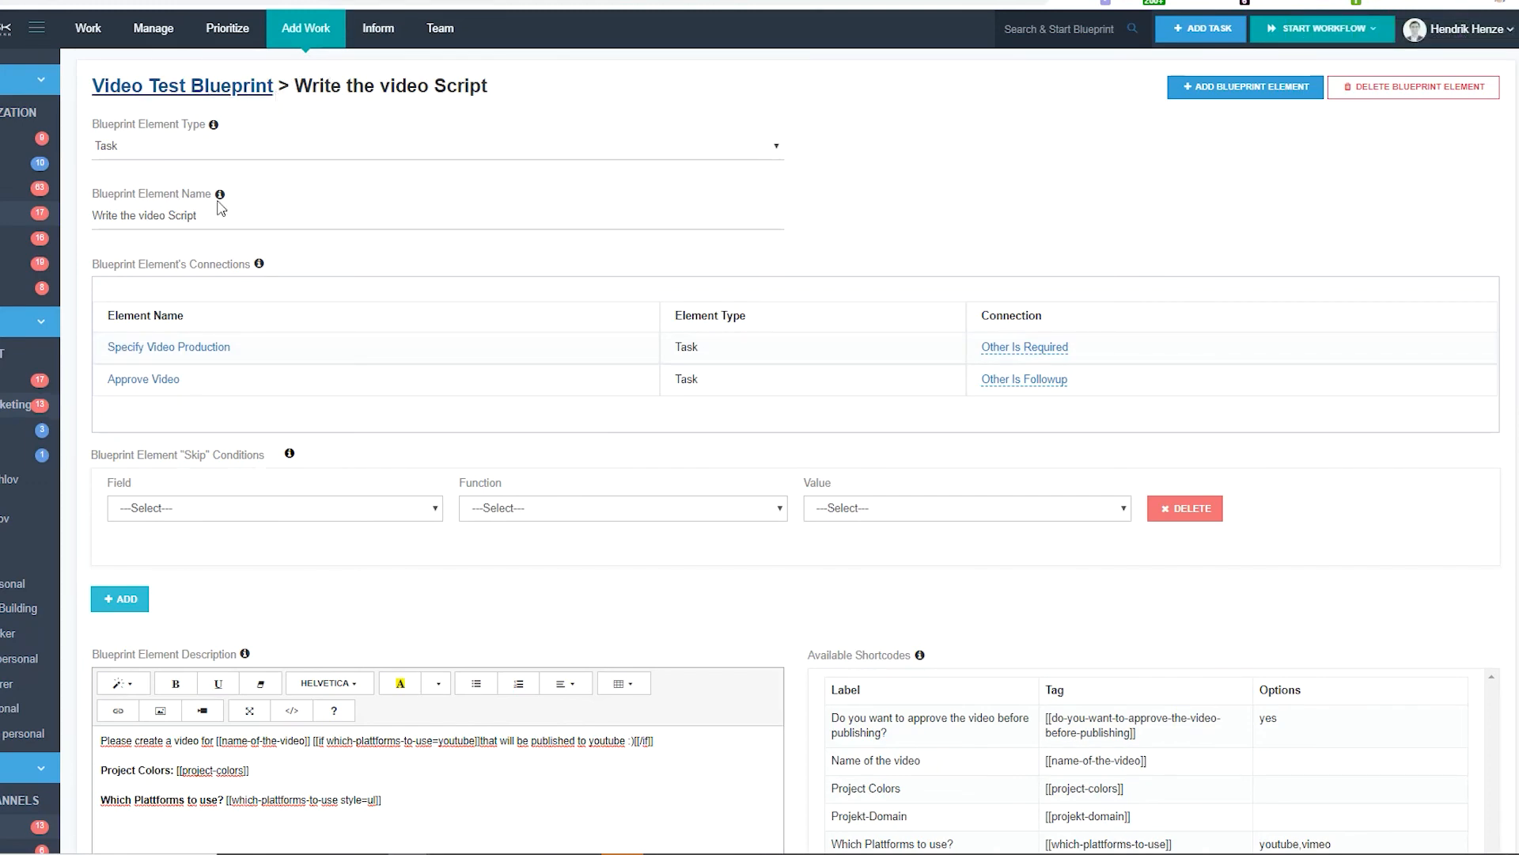
Start a new workflow from the Video Test Blueprint with Very High priority.
left_click(372, 2)
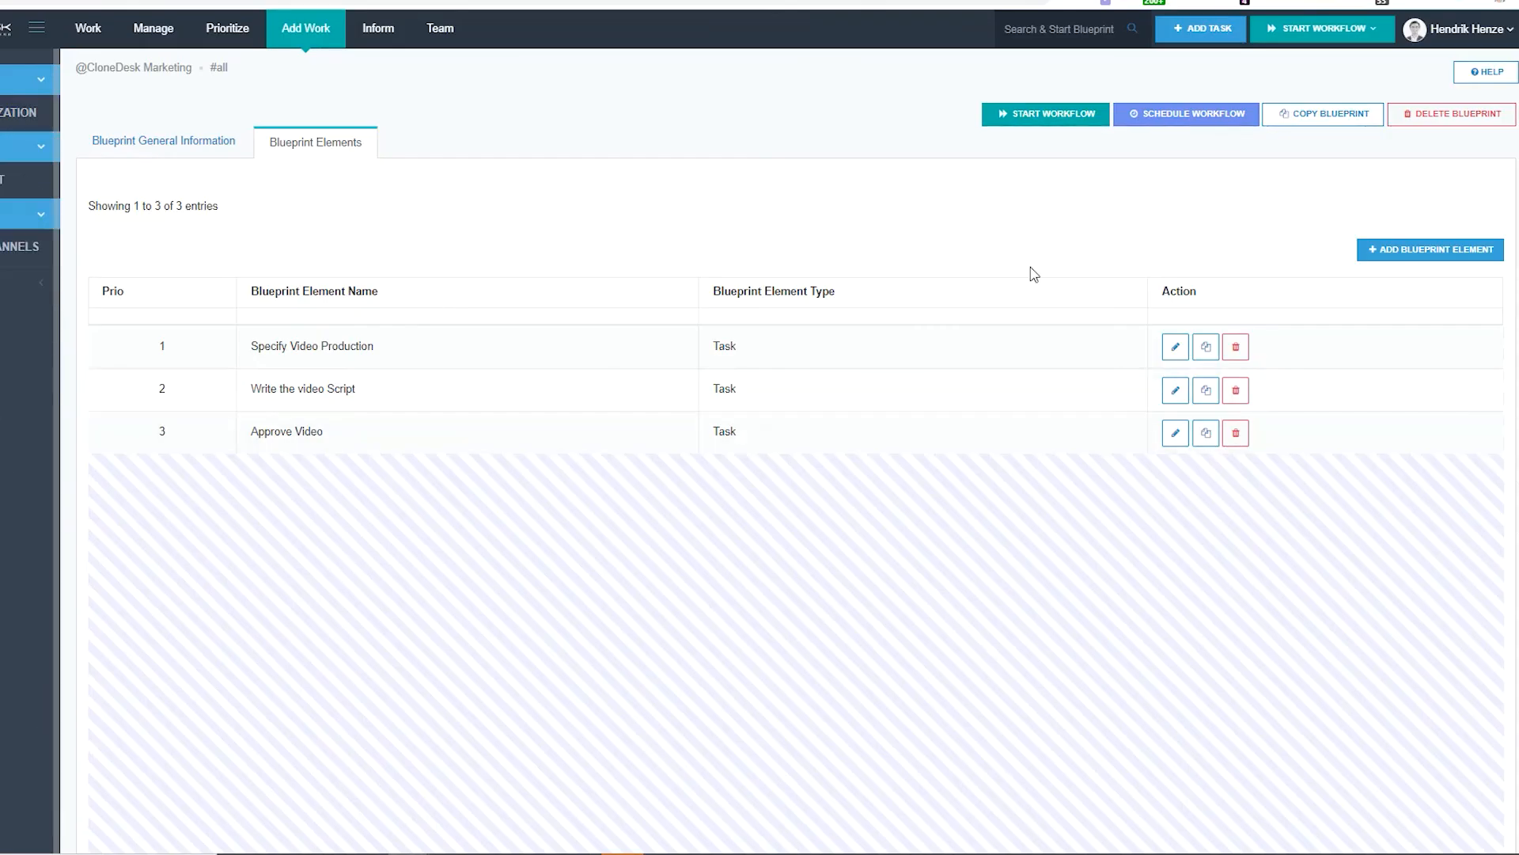
left_click(1026, 114)
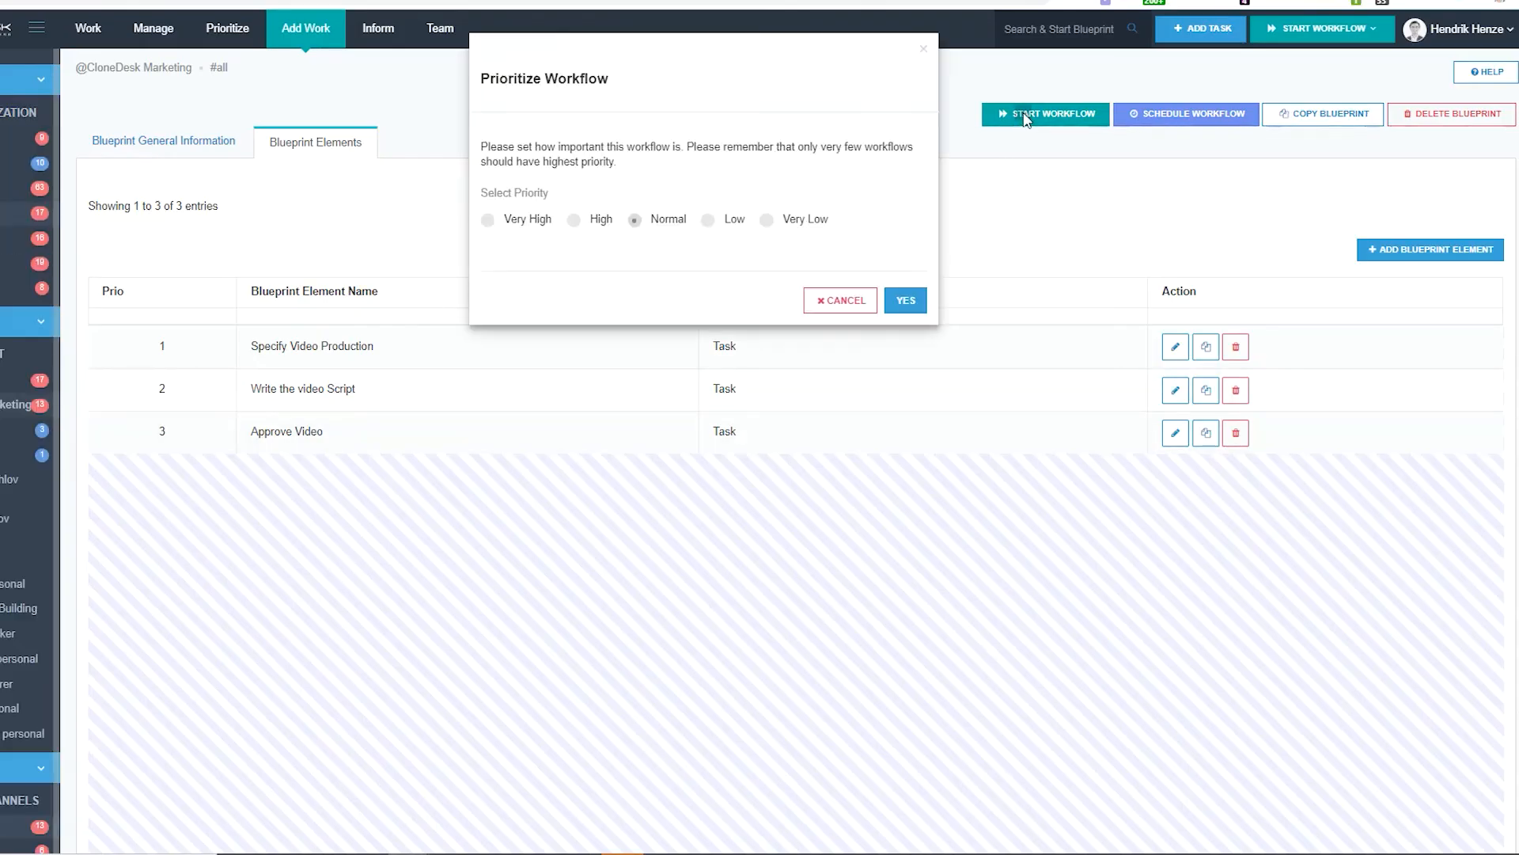
left_click(528, 220)
left_click(904, 298)
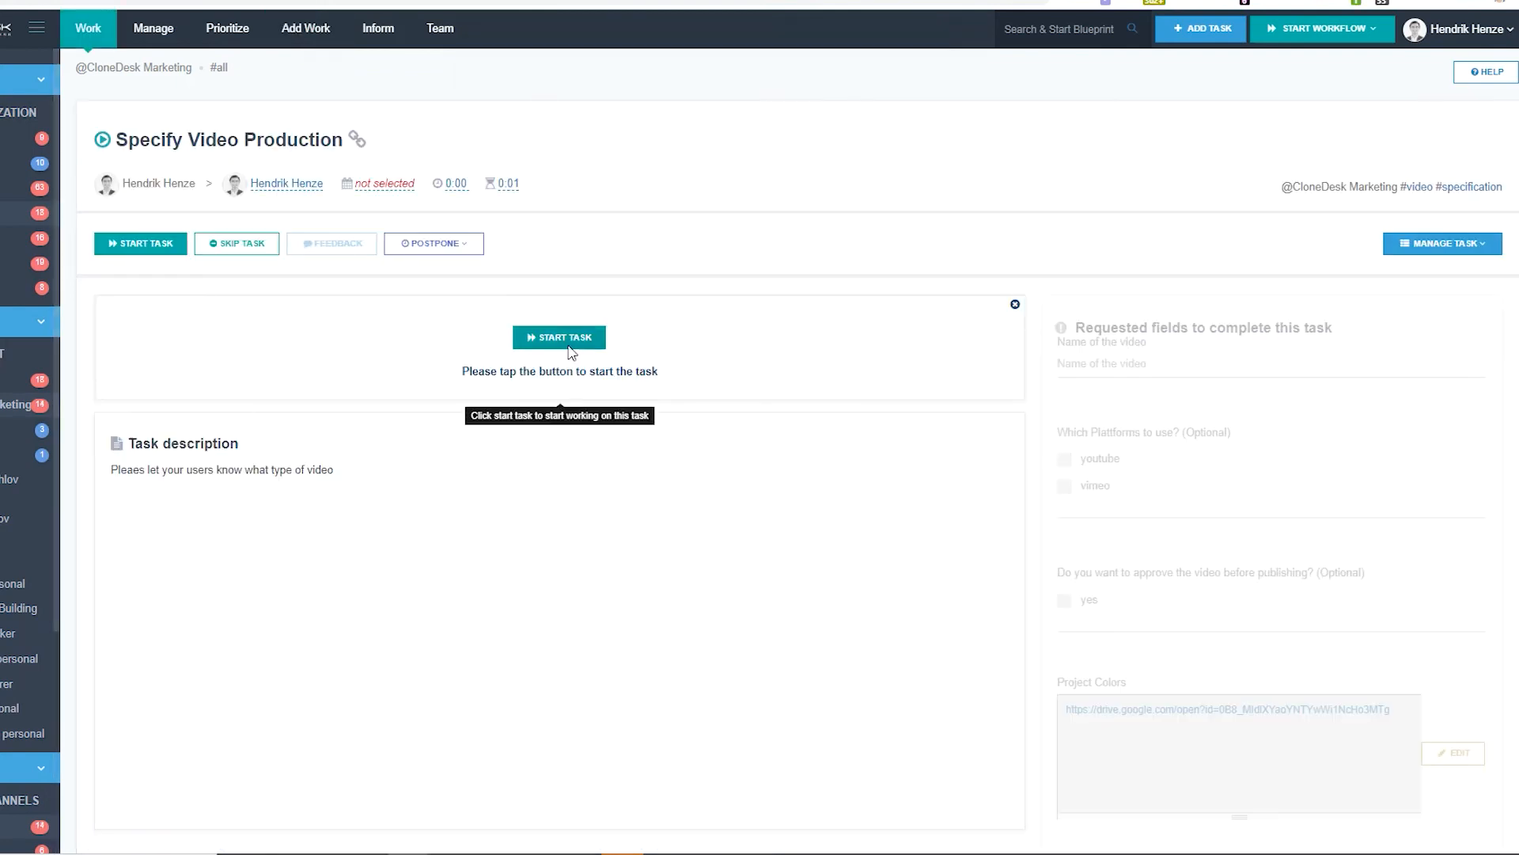
Complete the Specify Video Production task with the video name "Youtube Video Test", the youtube platform, and approval before publishing set to yes.
left_click(570, 348)
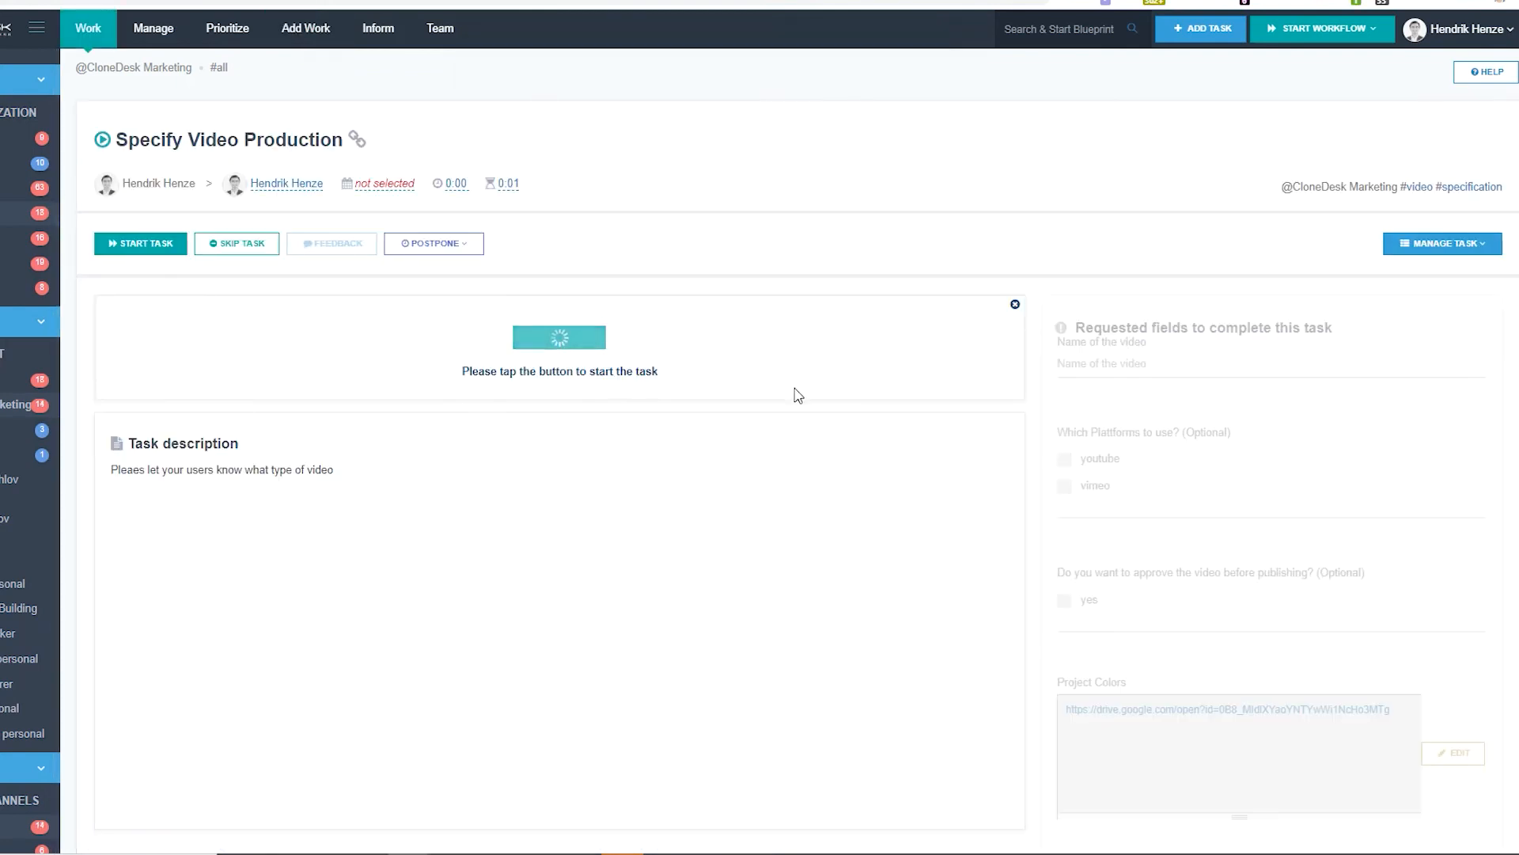
left_click(1100, 362)
type("Youtube Vide")
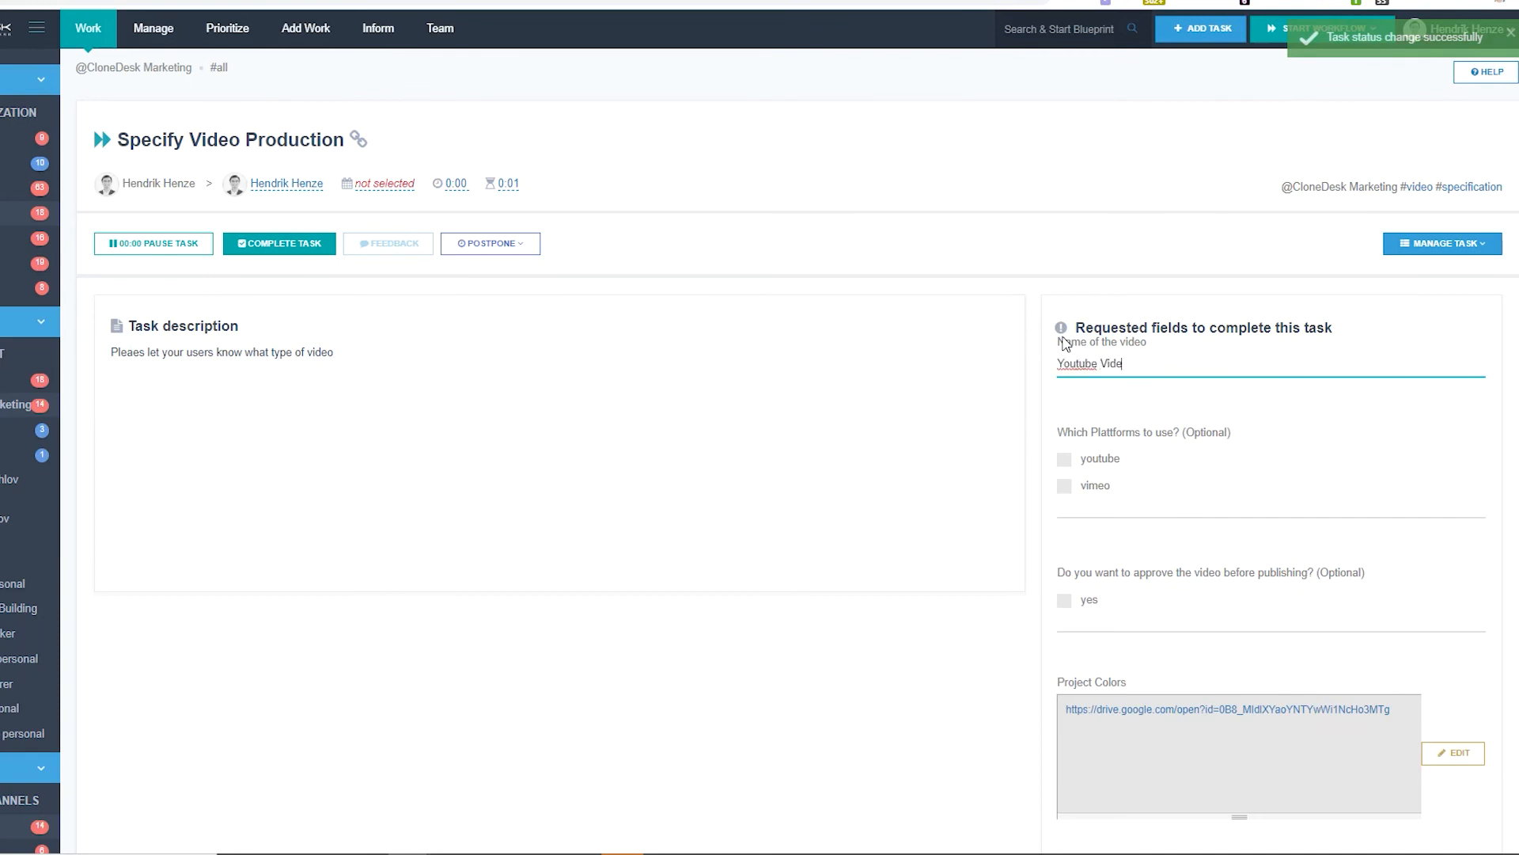
type("o Test")
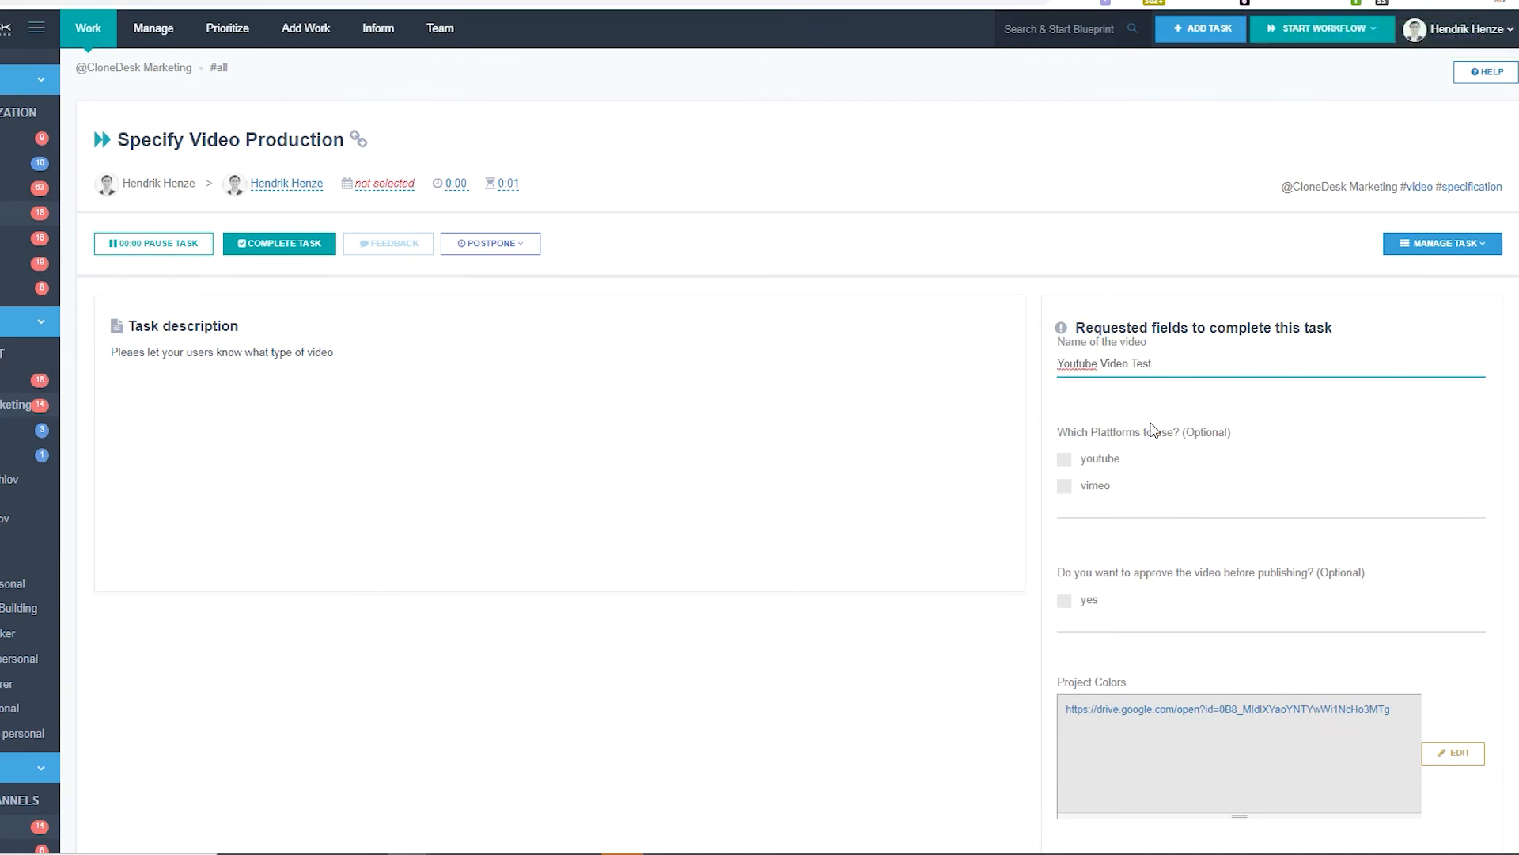
left_click(1097, 467)
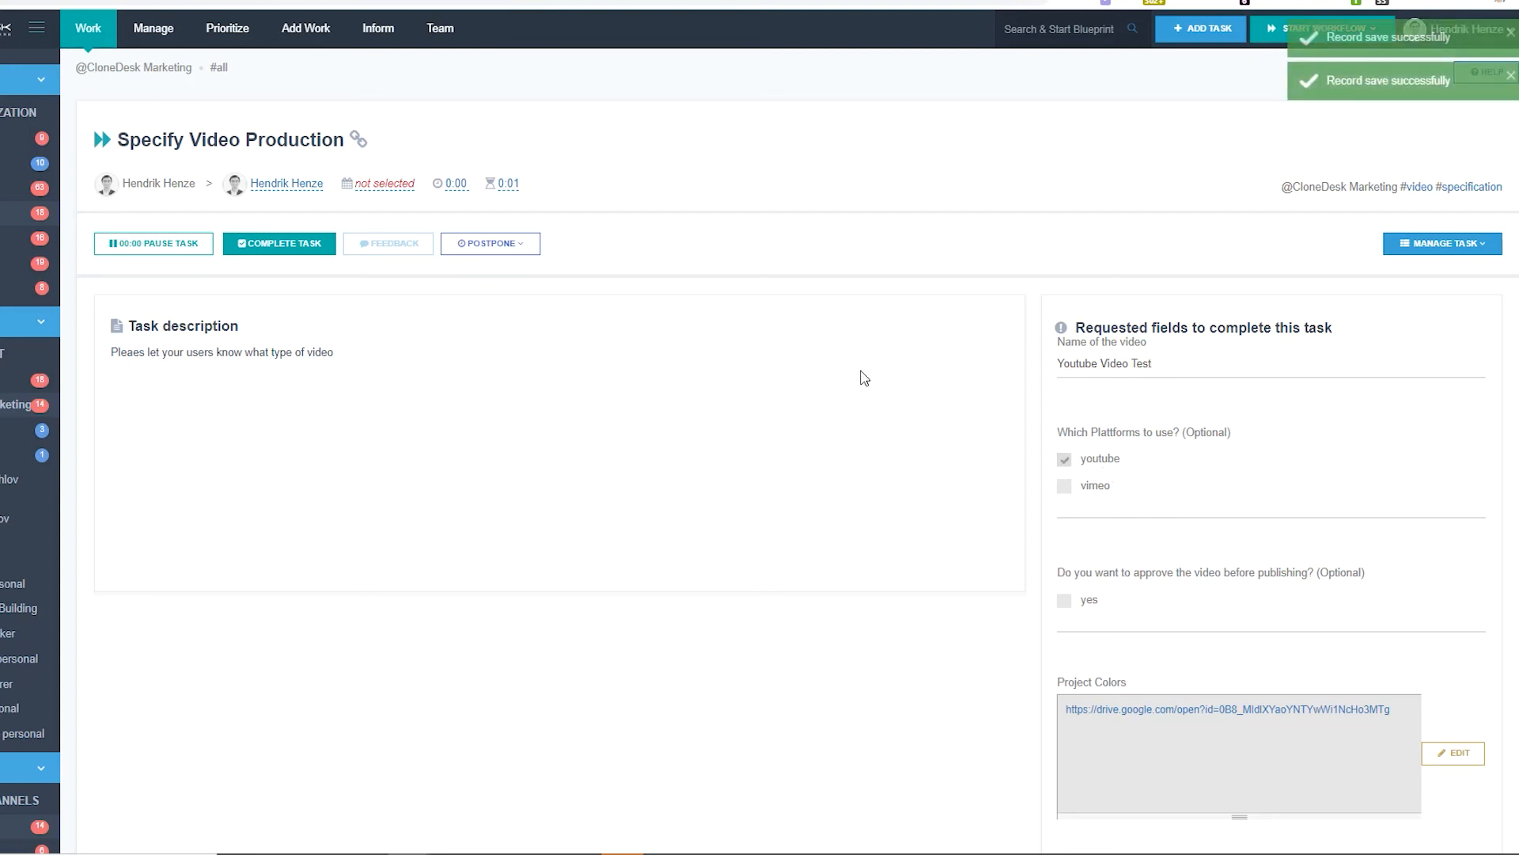
scroll(982, 374, "down", 3)
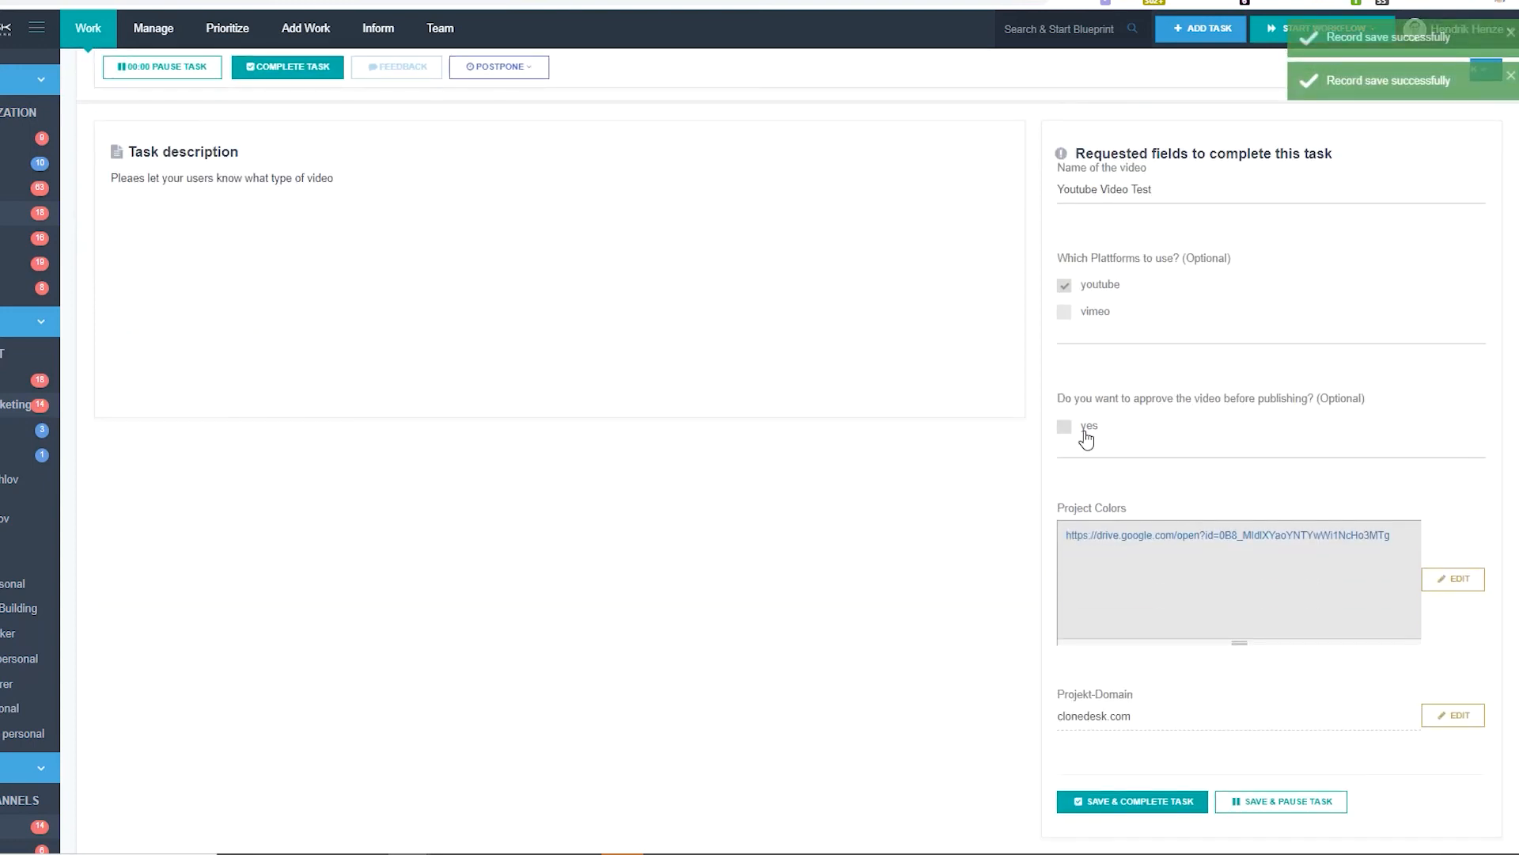
left_click(1086, 437)
scroll(998, 420, "down", 3)
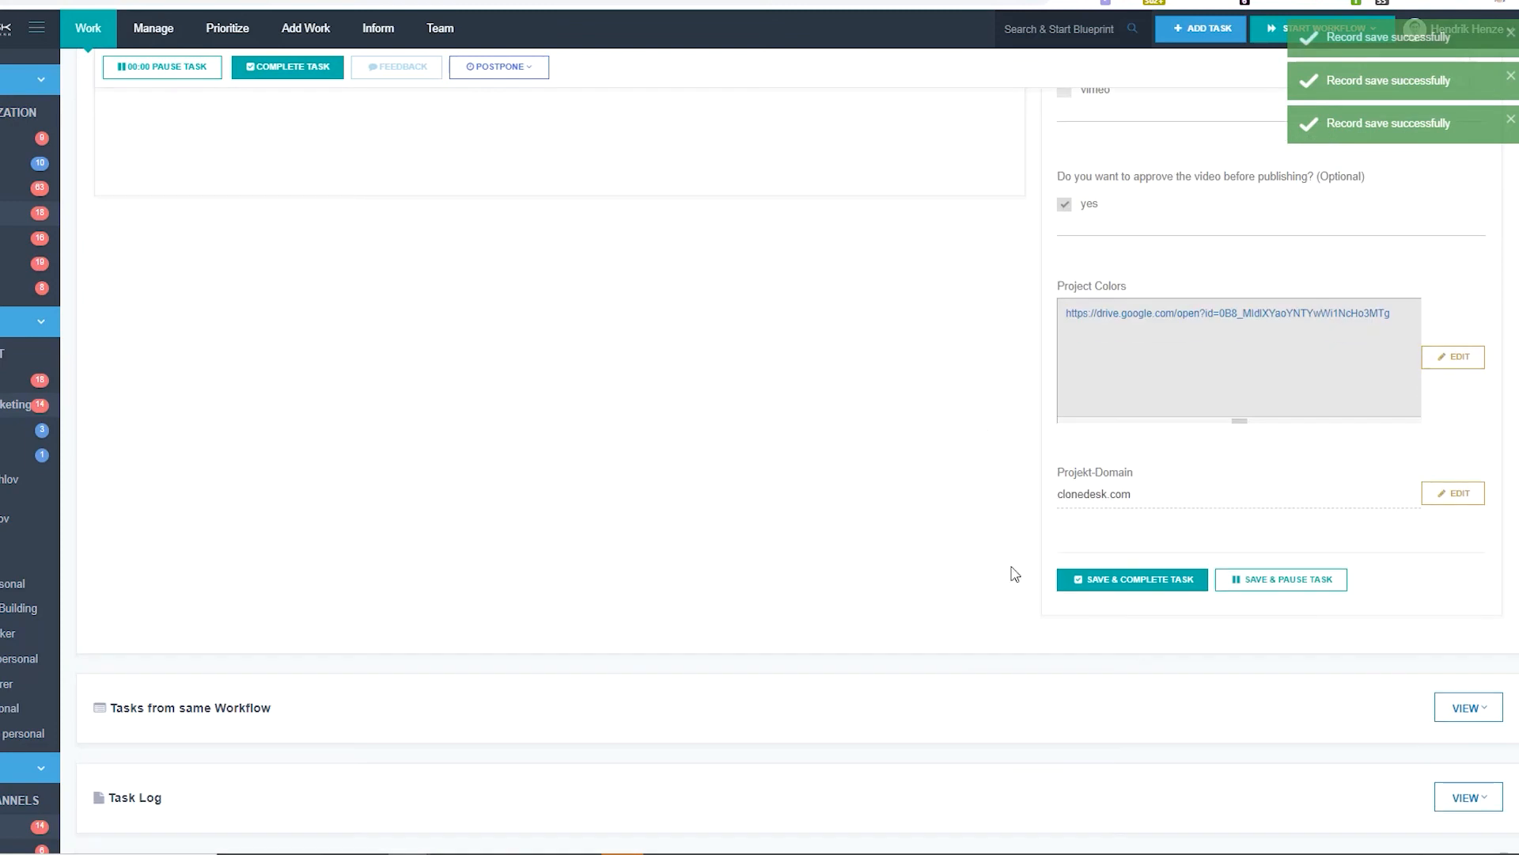
left_click(1157, 582)
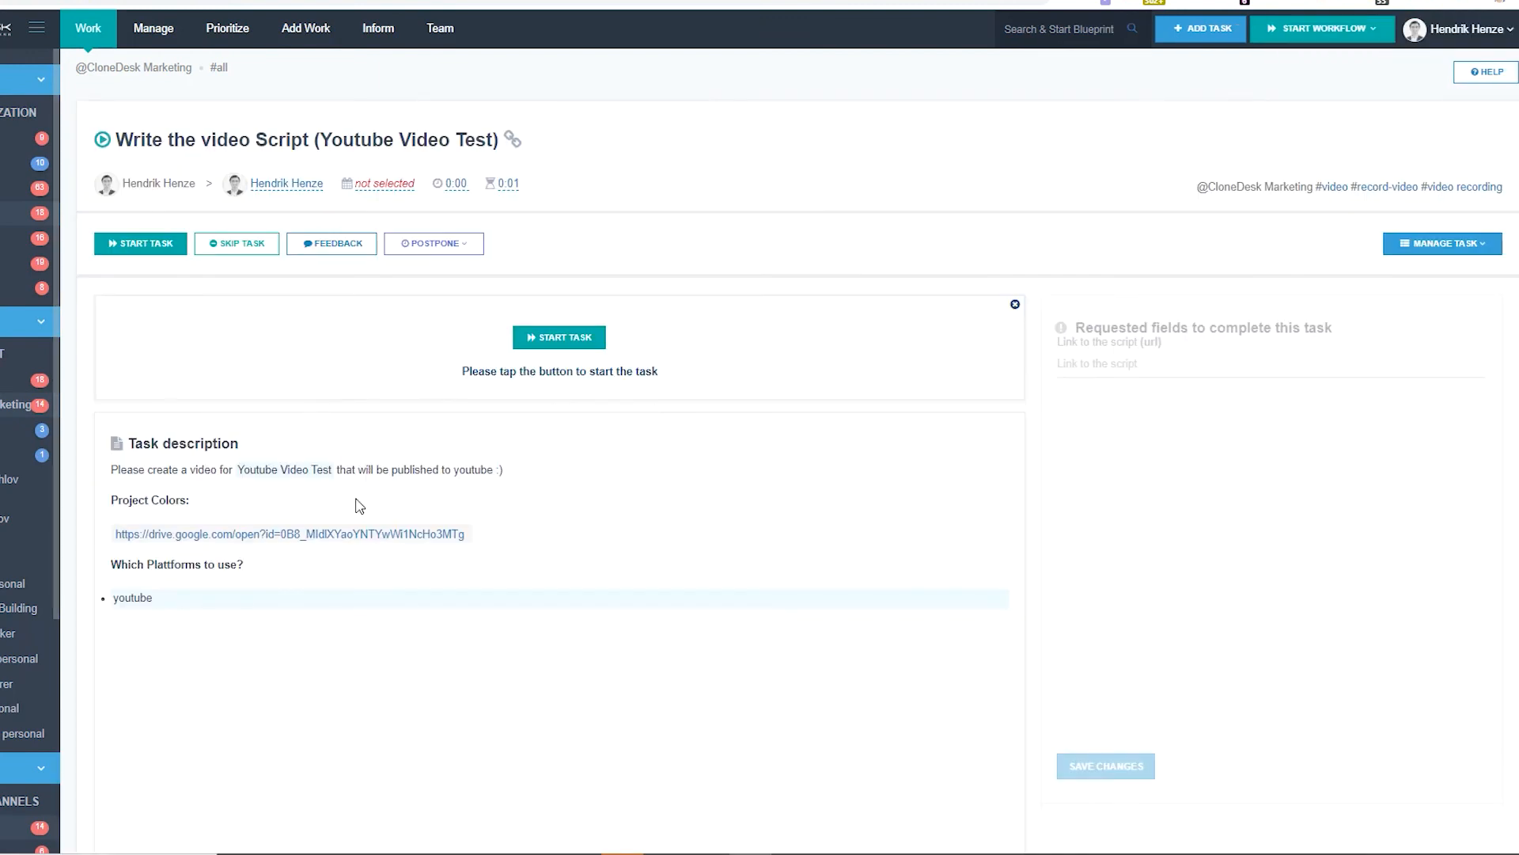
Check the conditional YouTube sentence and the platform list in the Write the video Script task's description.
left_click_drag(336, 470, 507, 478)
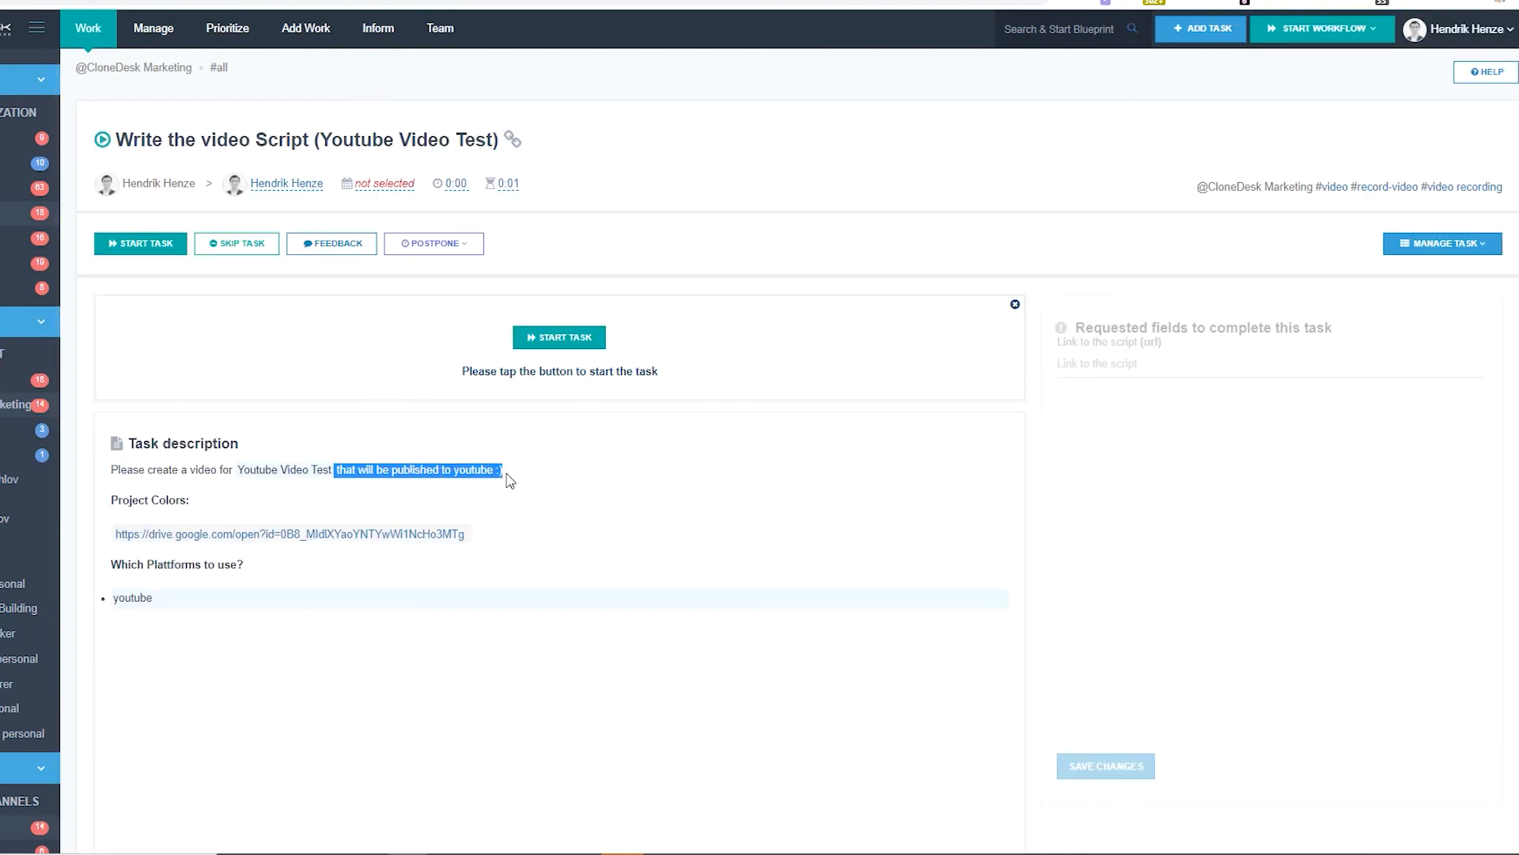
left_click(508, 480)
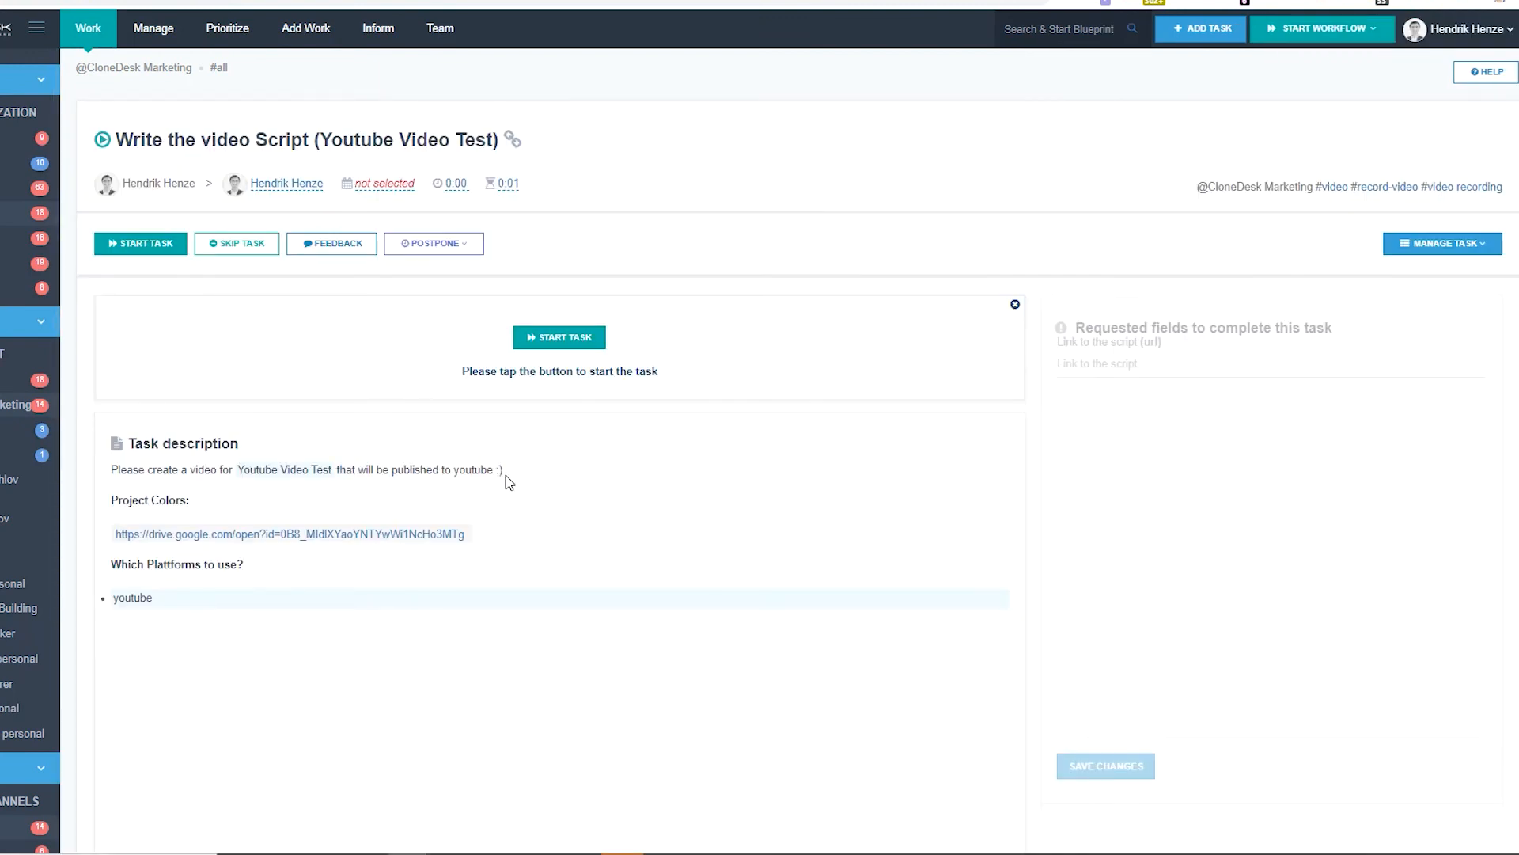
mouse_move(221, 602)
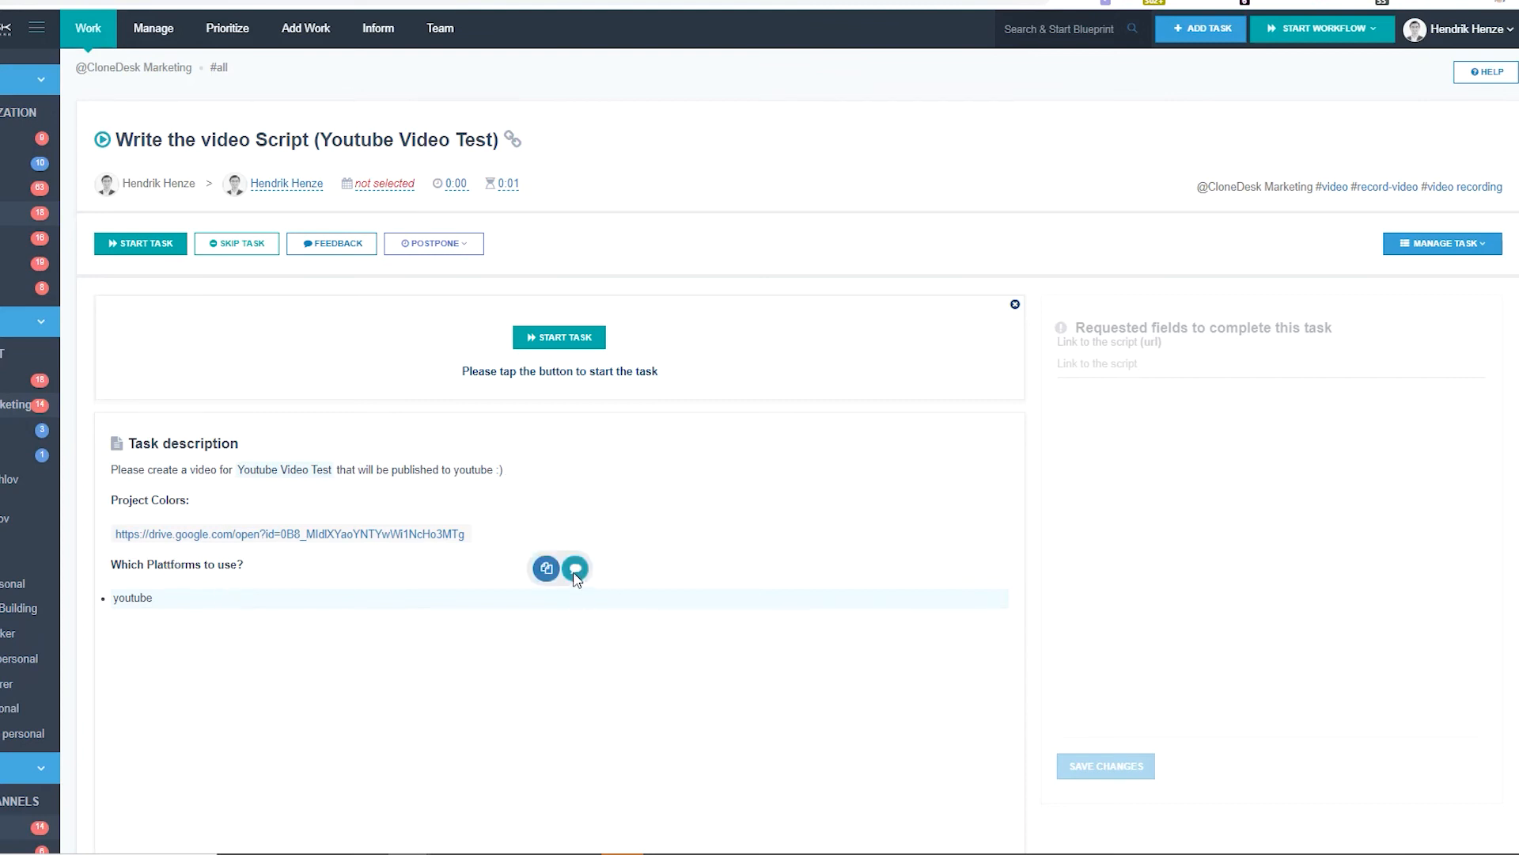
Edit the task's blueprint element and negate the description's condition to [[if which-plattforms-to-use!=youtube]].
left_click(1436, 241)
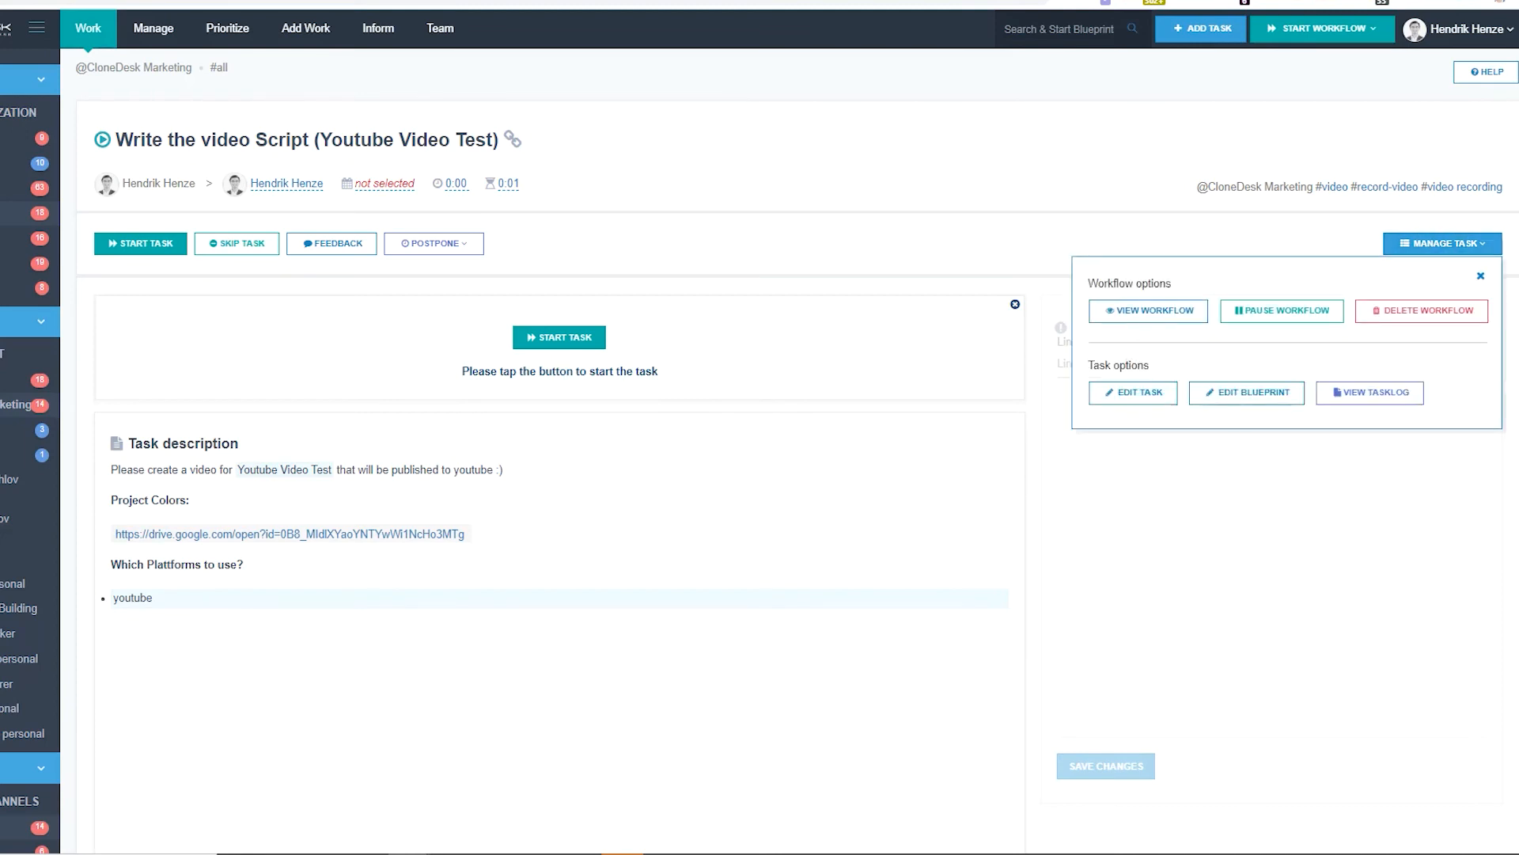
left_click(1245, 391)
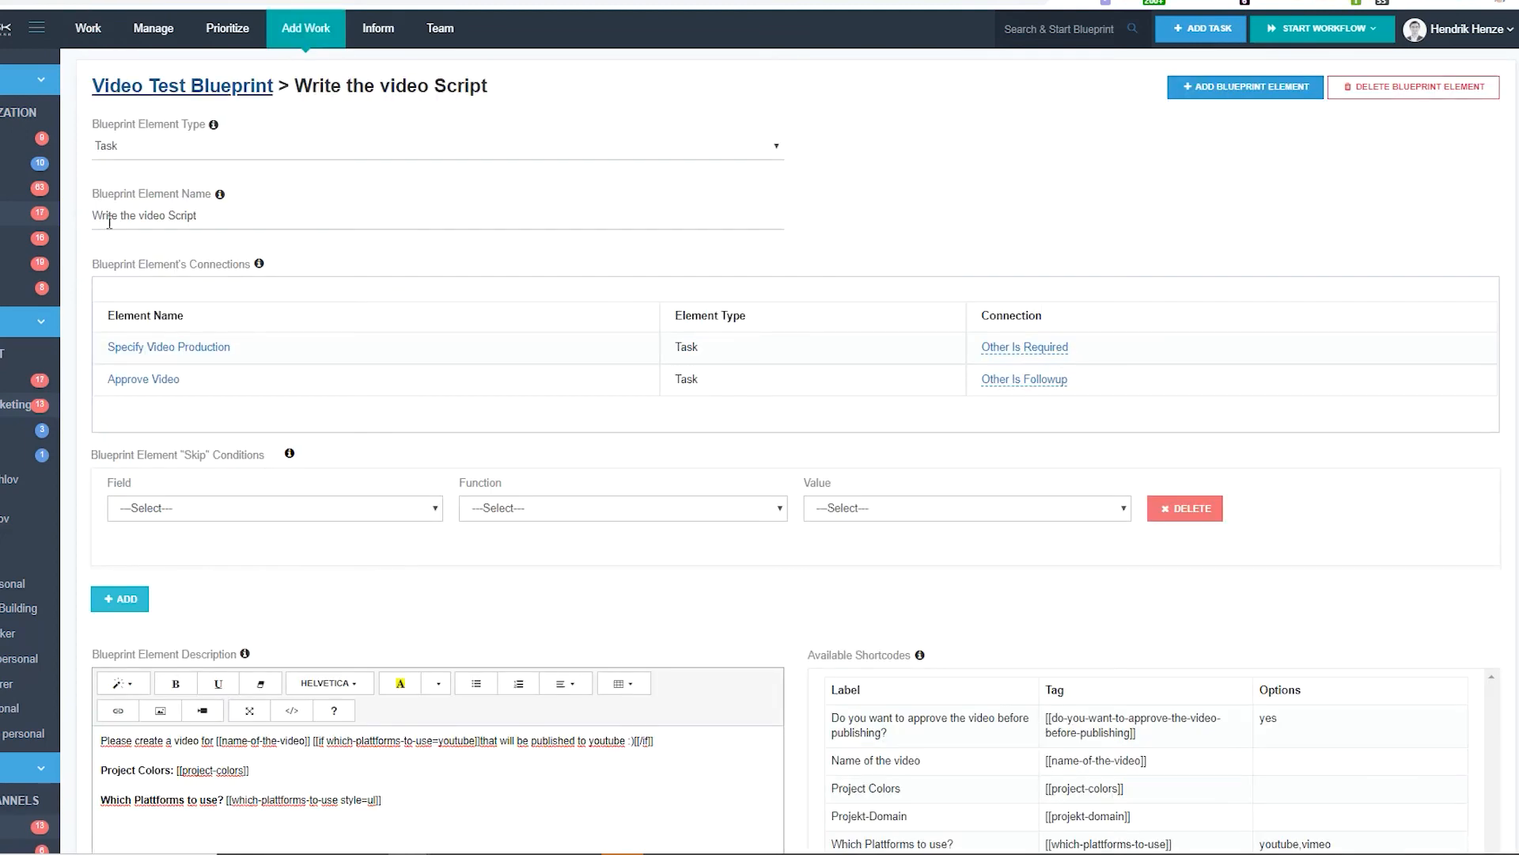
scroll(87, 253, "down", 4)
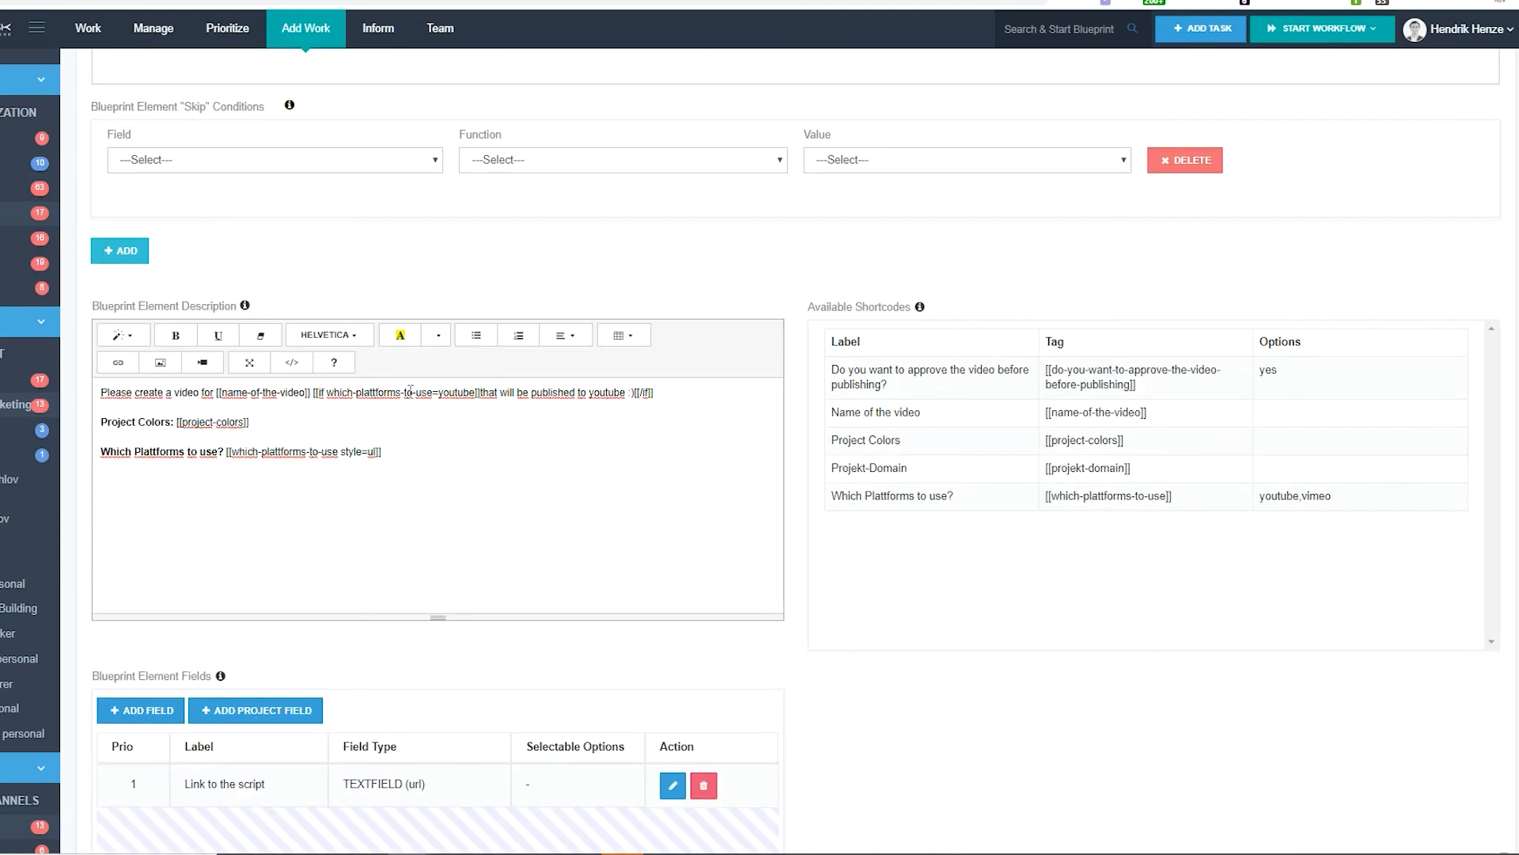
type("!")
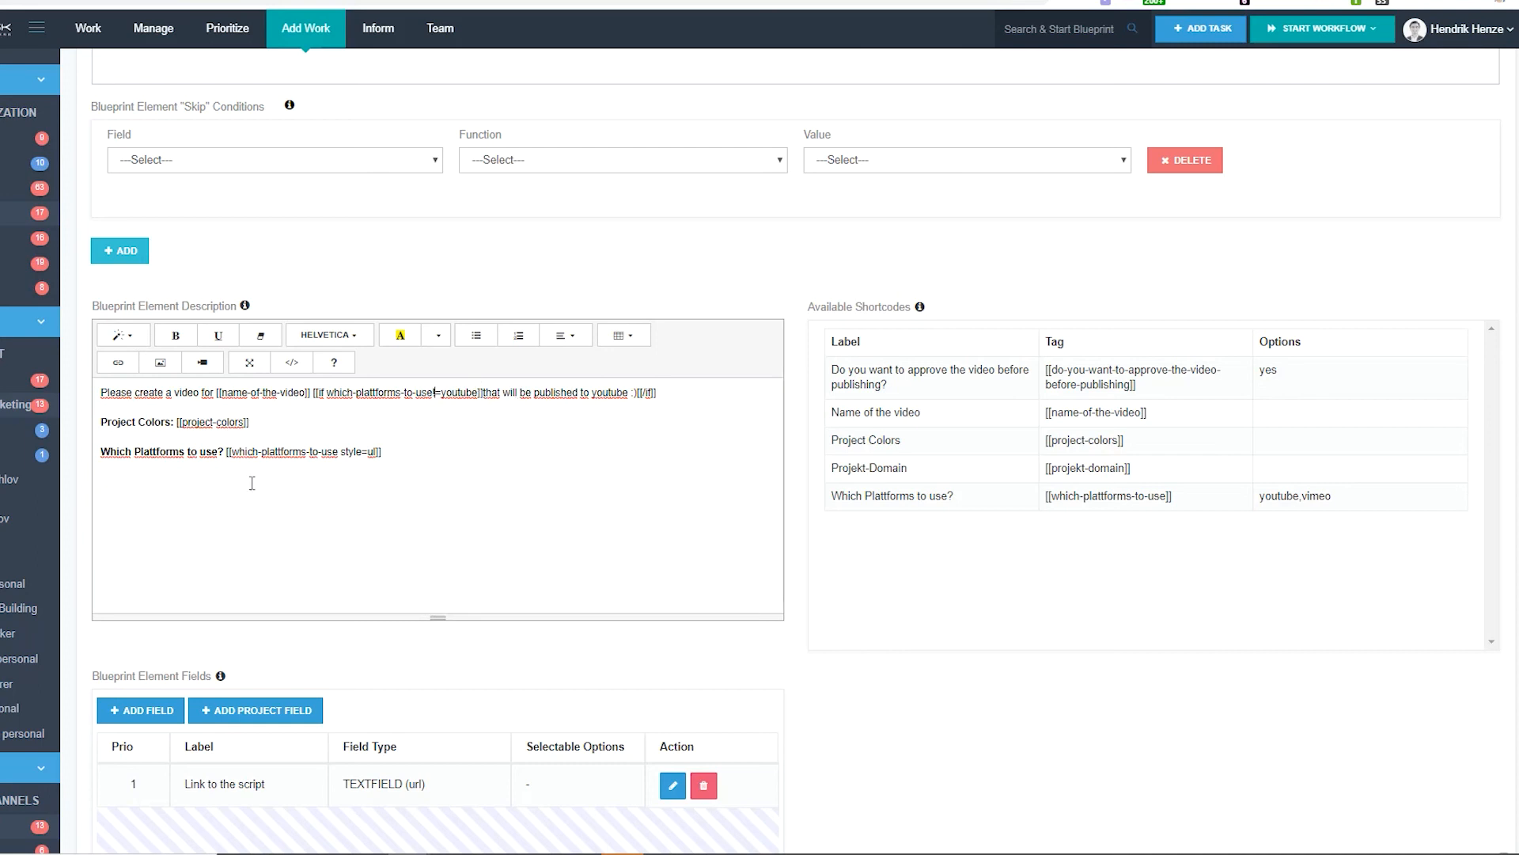
left_click_drag(385, 393, 500, 394)
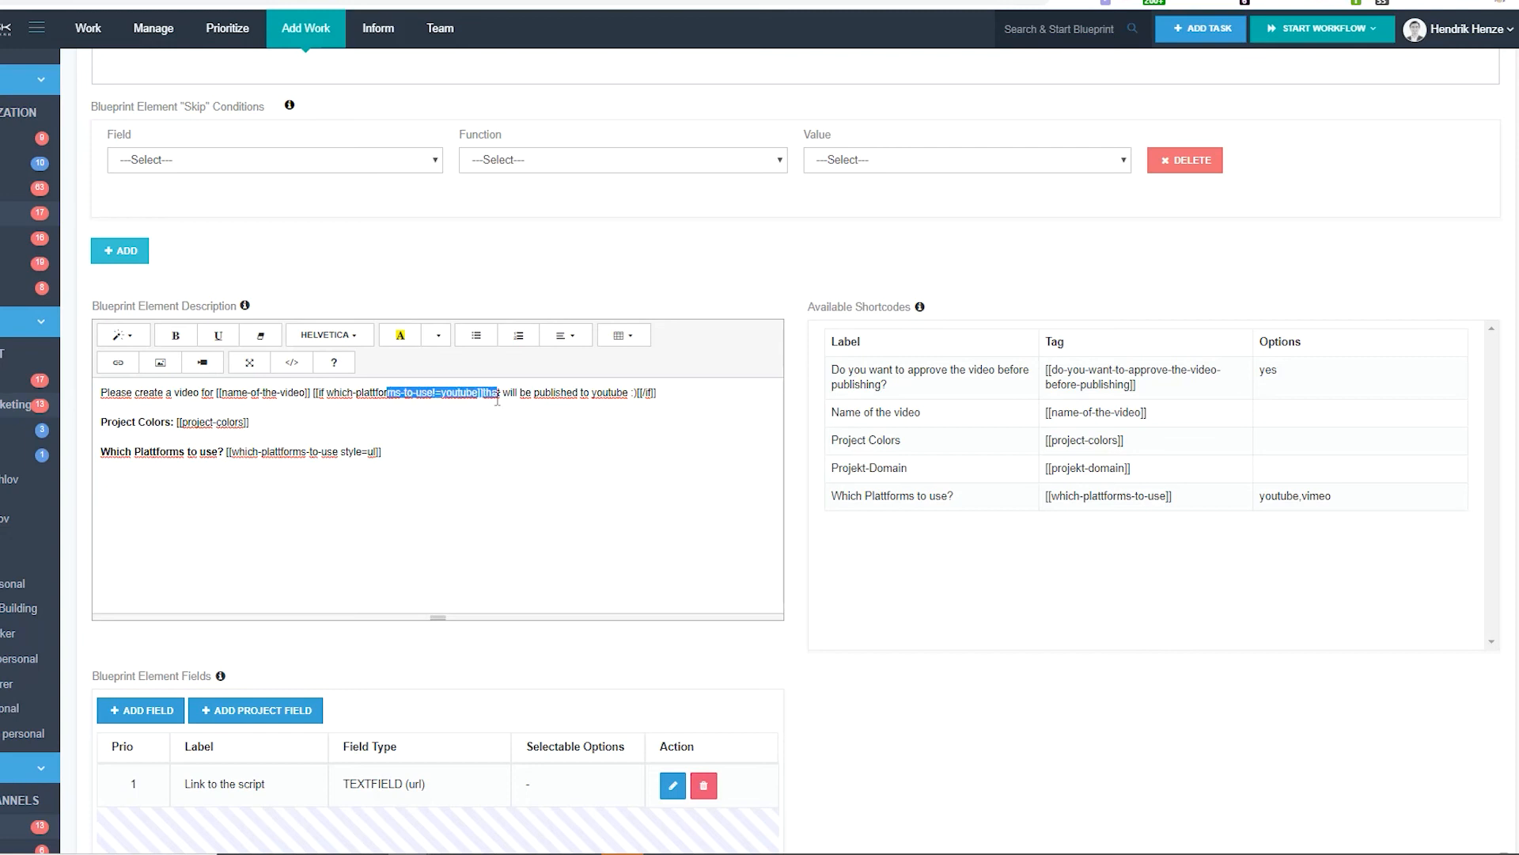
left_click(506, 396)
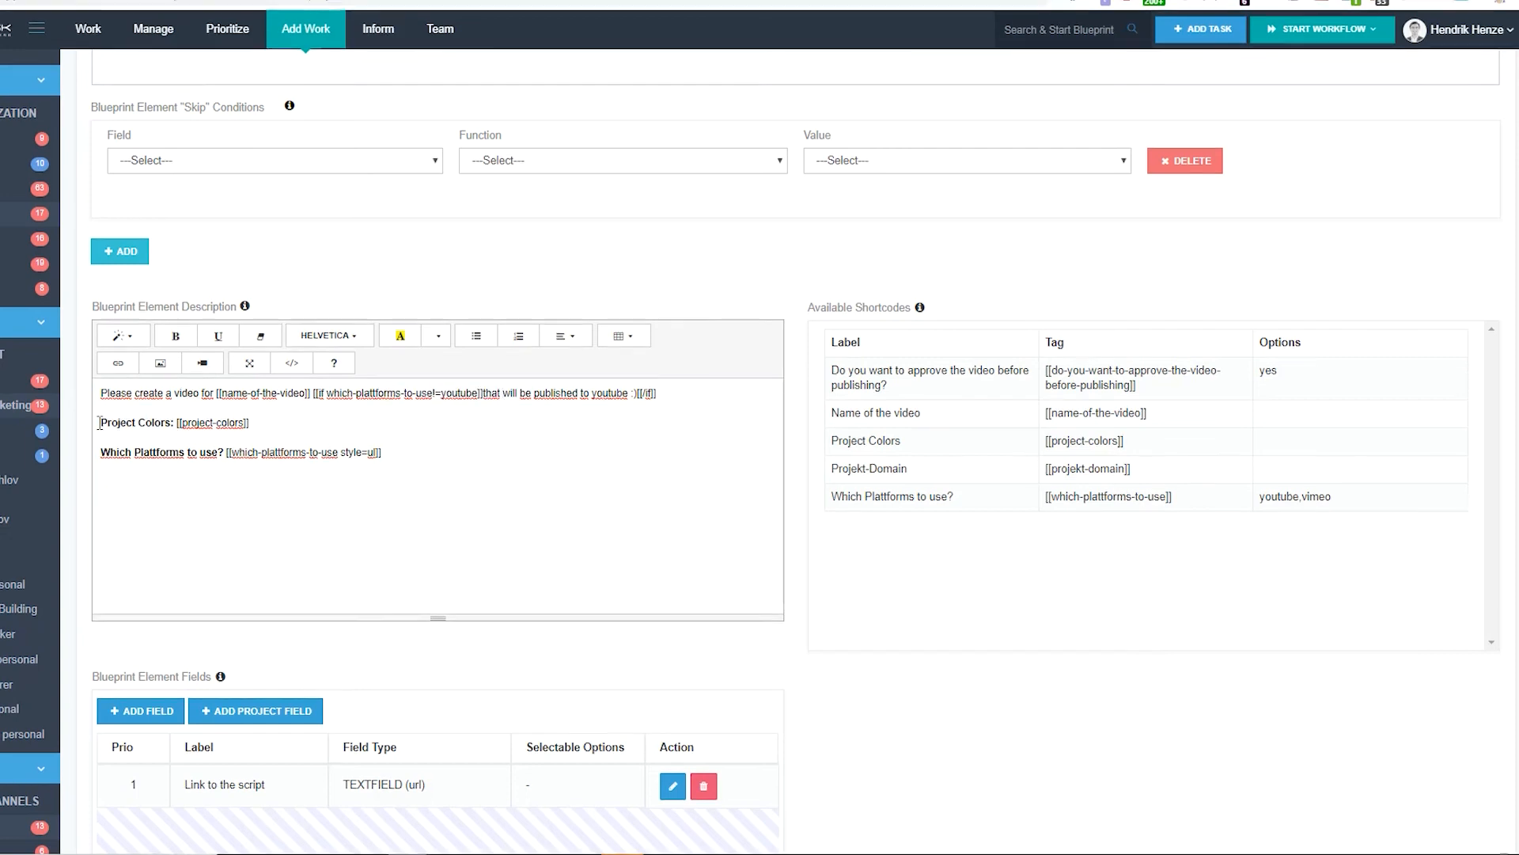
Save the element while staying on the page, and notify users of the change with the note "Slight change to youtube option".
scroll(106, 475, "down", 7)
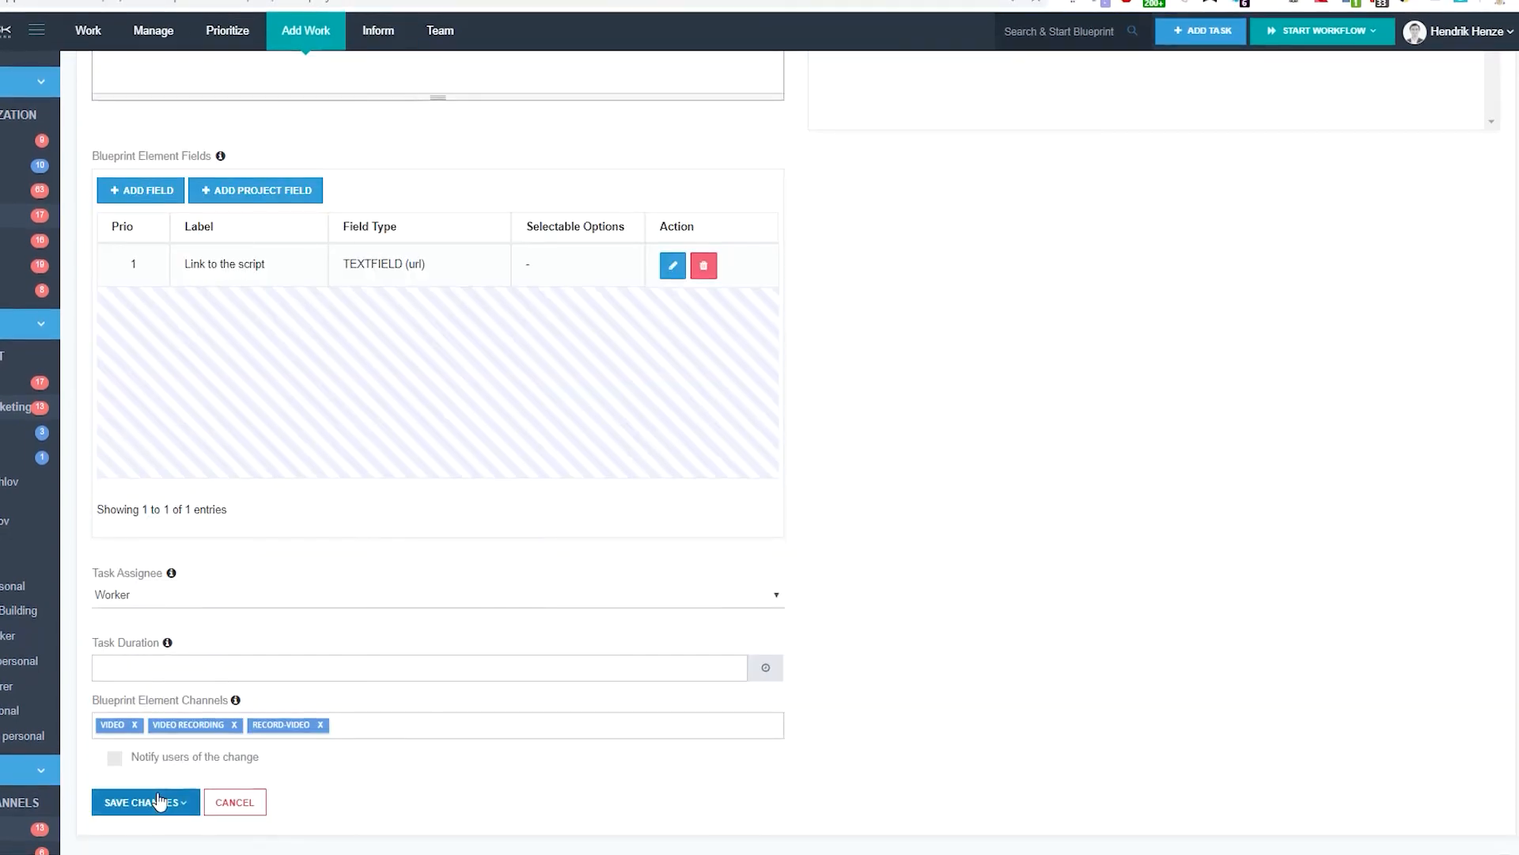
left_click(159, 801)
left_click(124, 838)
left_click(174, 766)
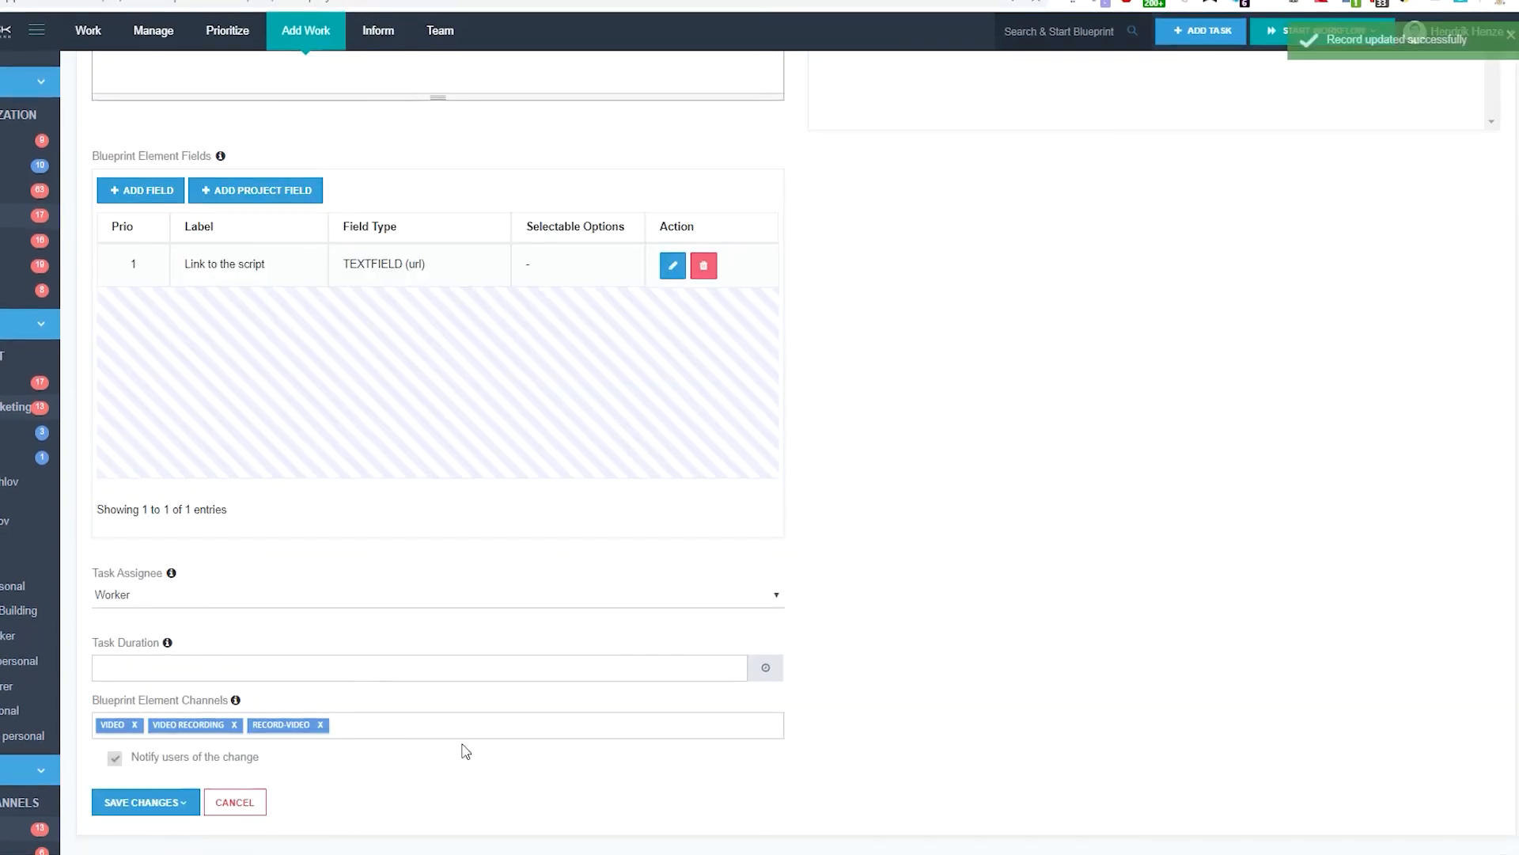
left_click(130, 803)
left_click(181, 838)
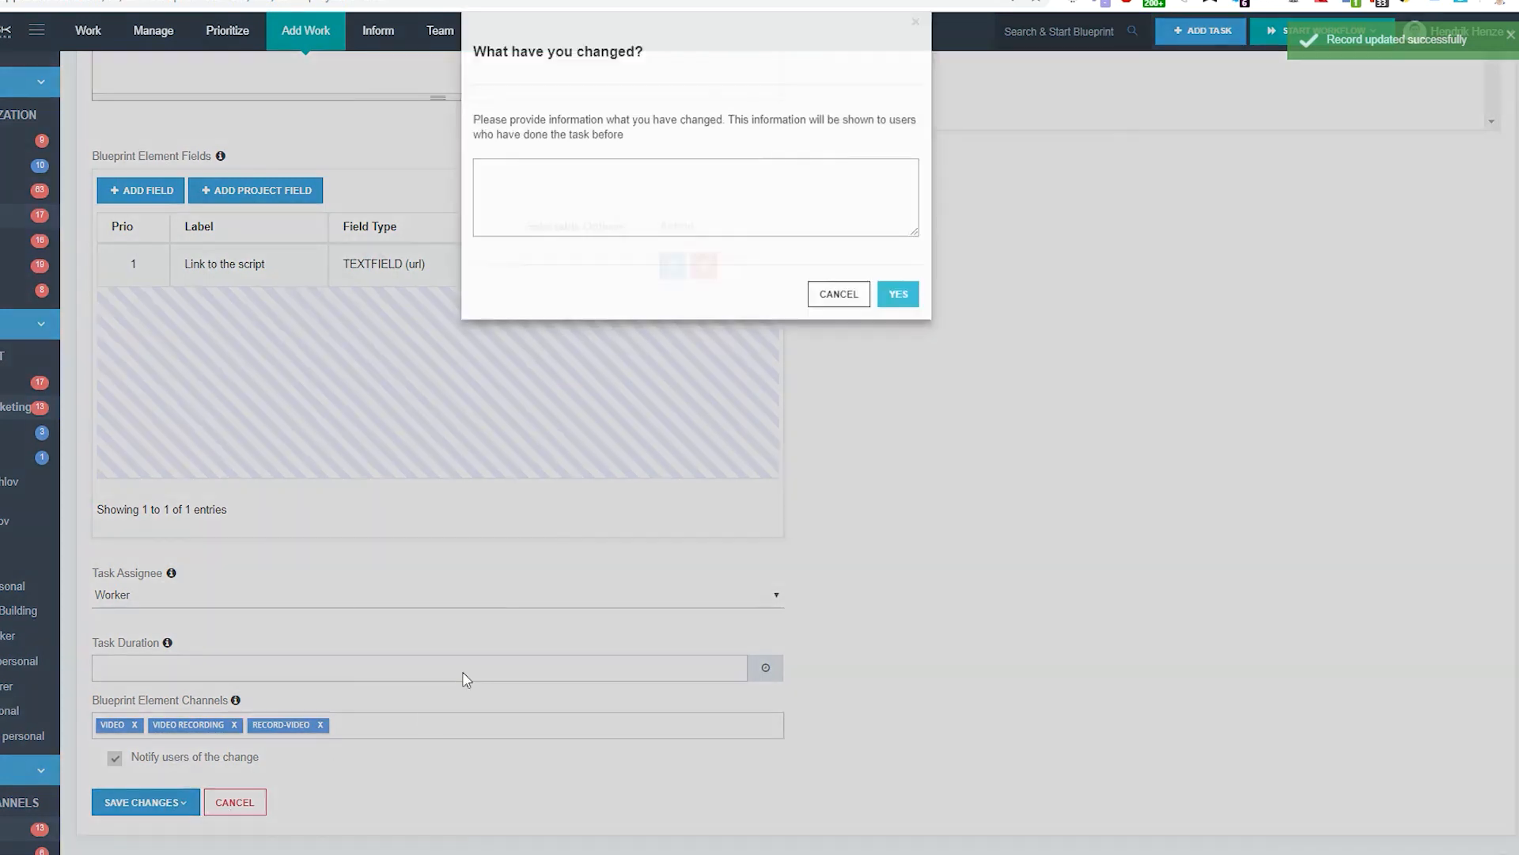
left_click(630, 233)
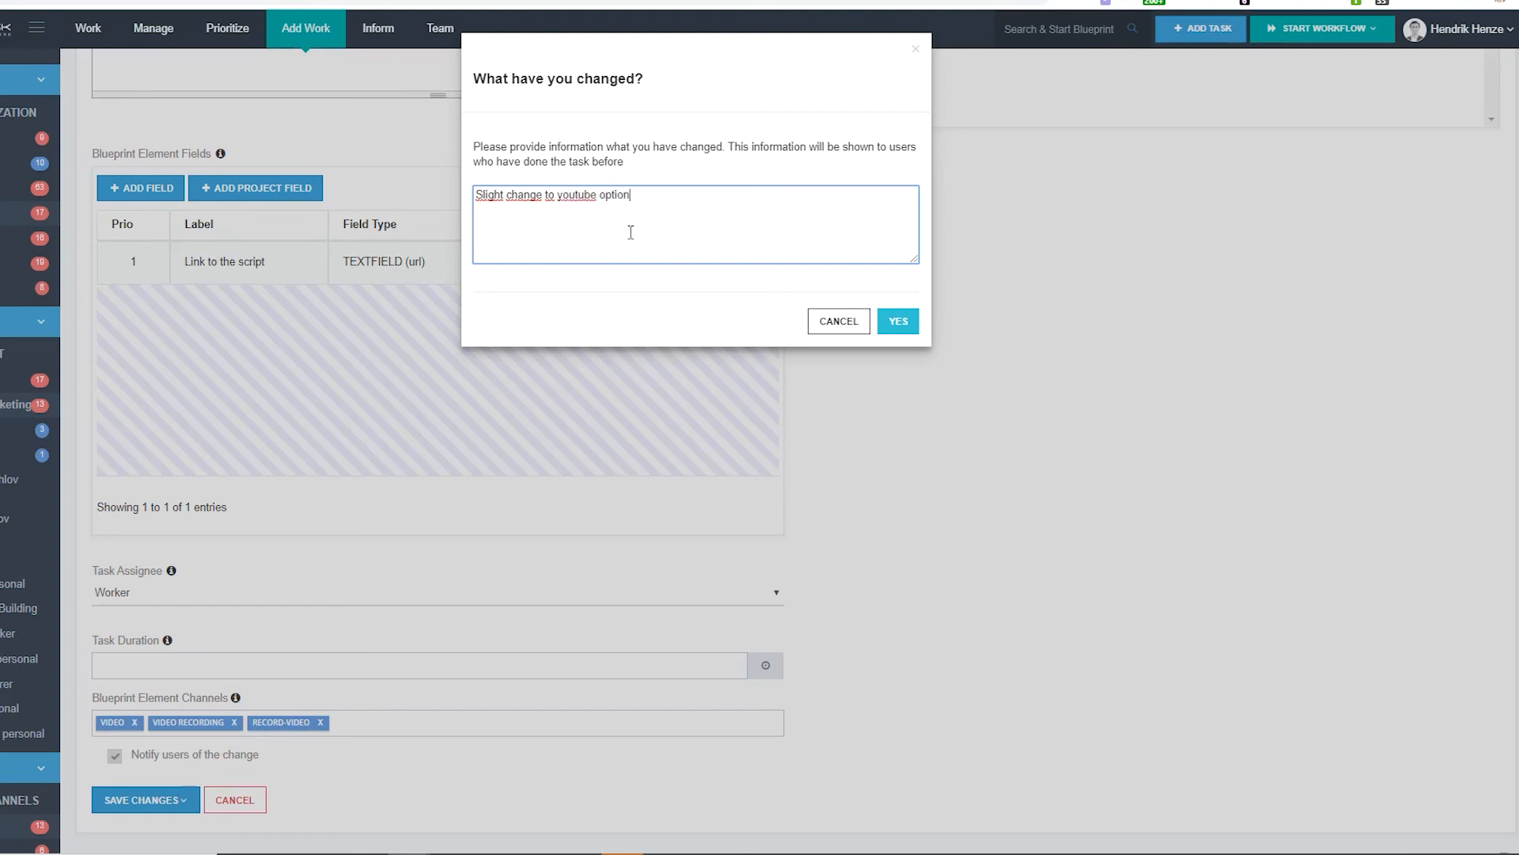
left_click(898, 320)
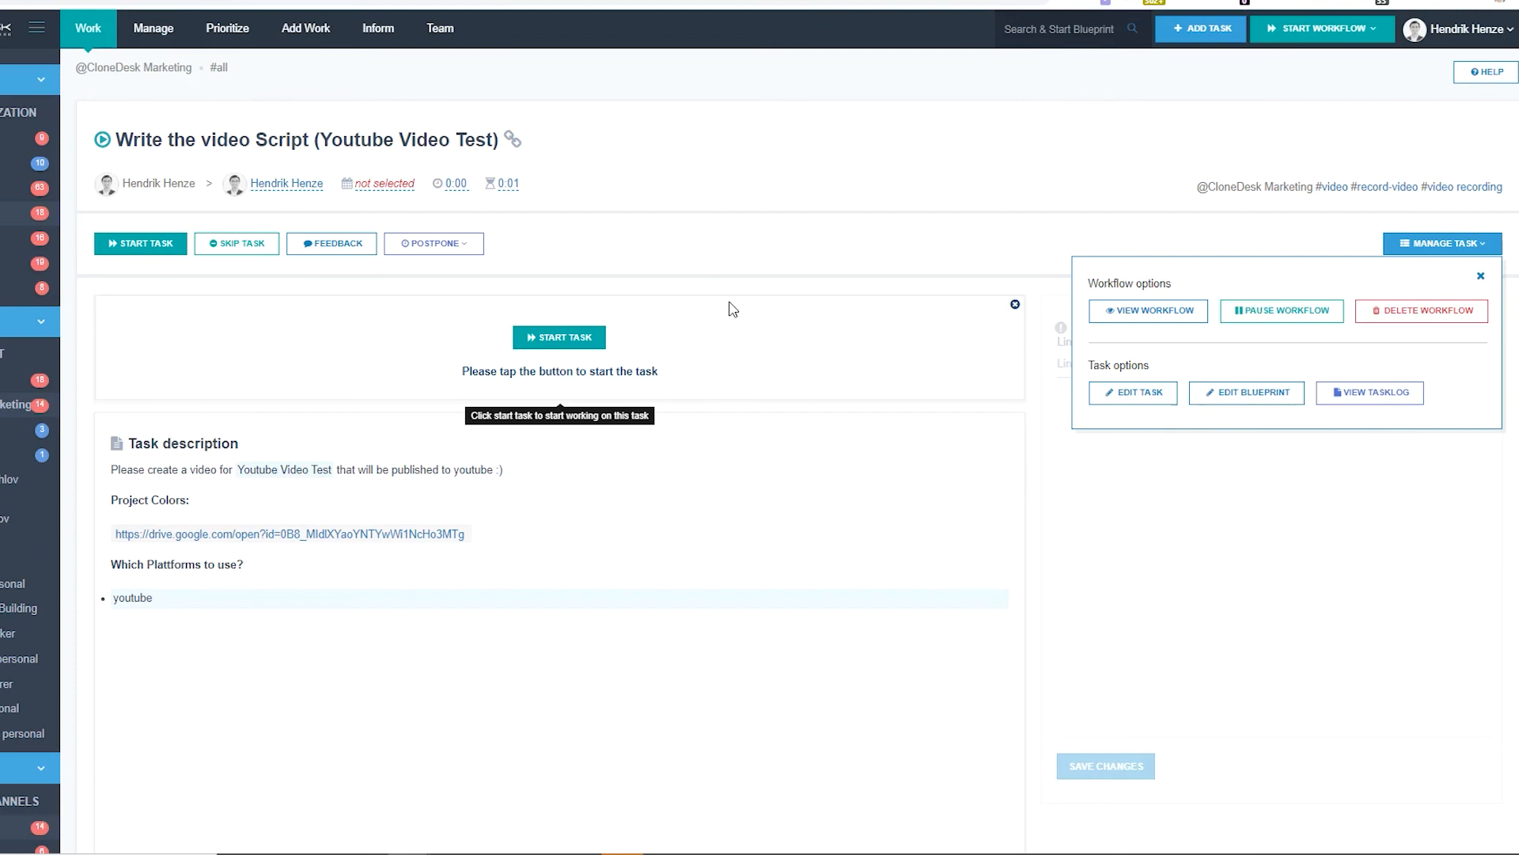
Review the updated Write the video Script task, and examine its blueprint element's skip conditions, description, shortcodes, fields and assignee.
left_click(577, 334)
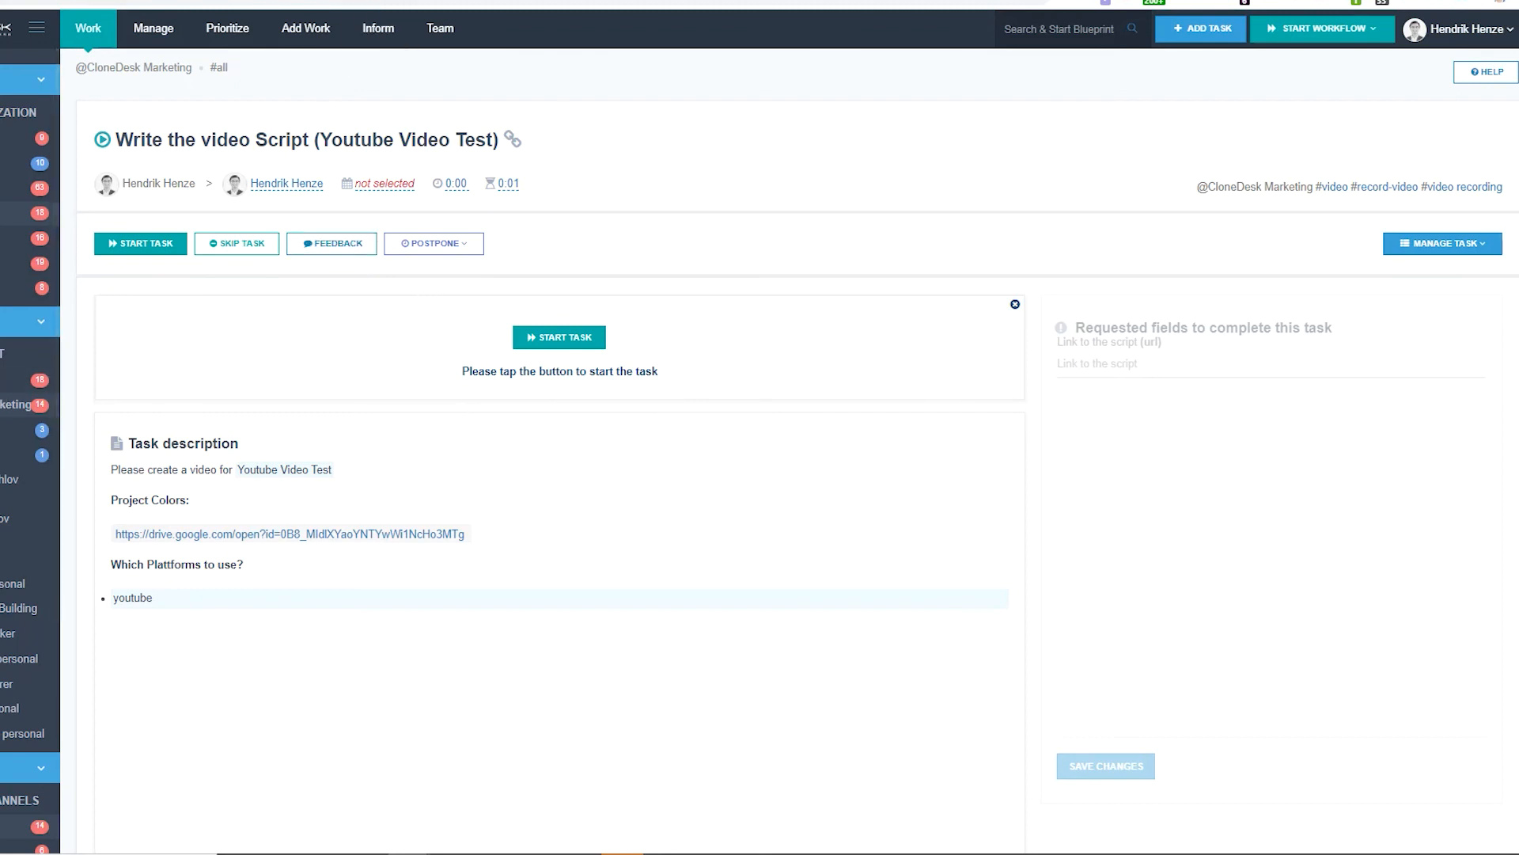
left_click(297, 0)
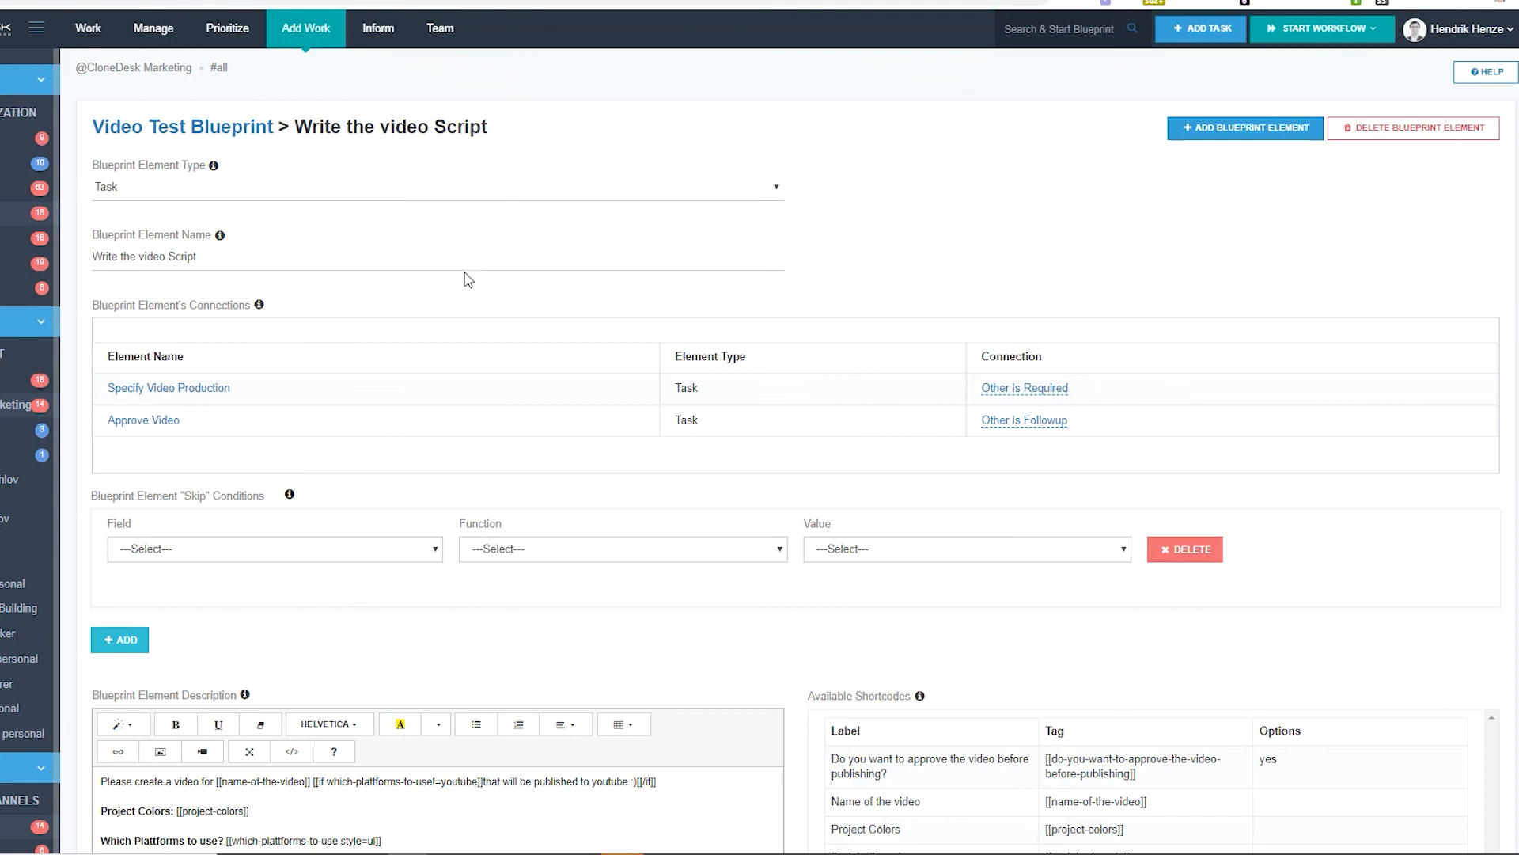
scroll(565, 331, "down", 3)
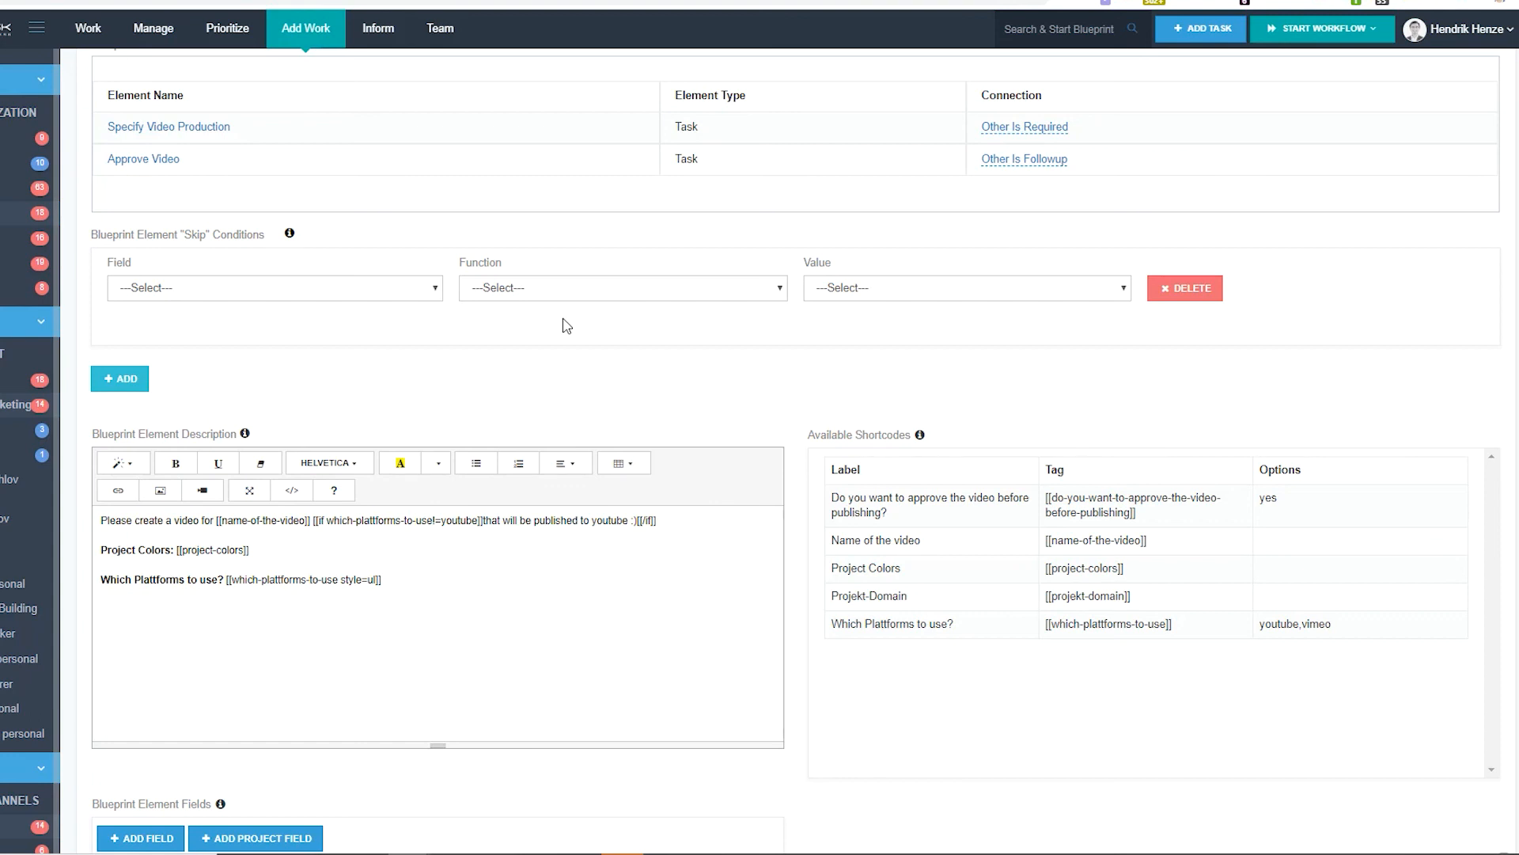
left_click(292, 298)
left_click(271, 388)
scroll(811, 418, "down", 8)
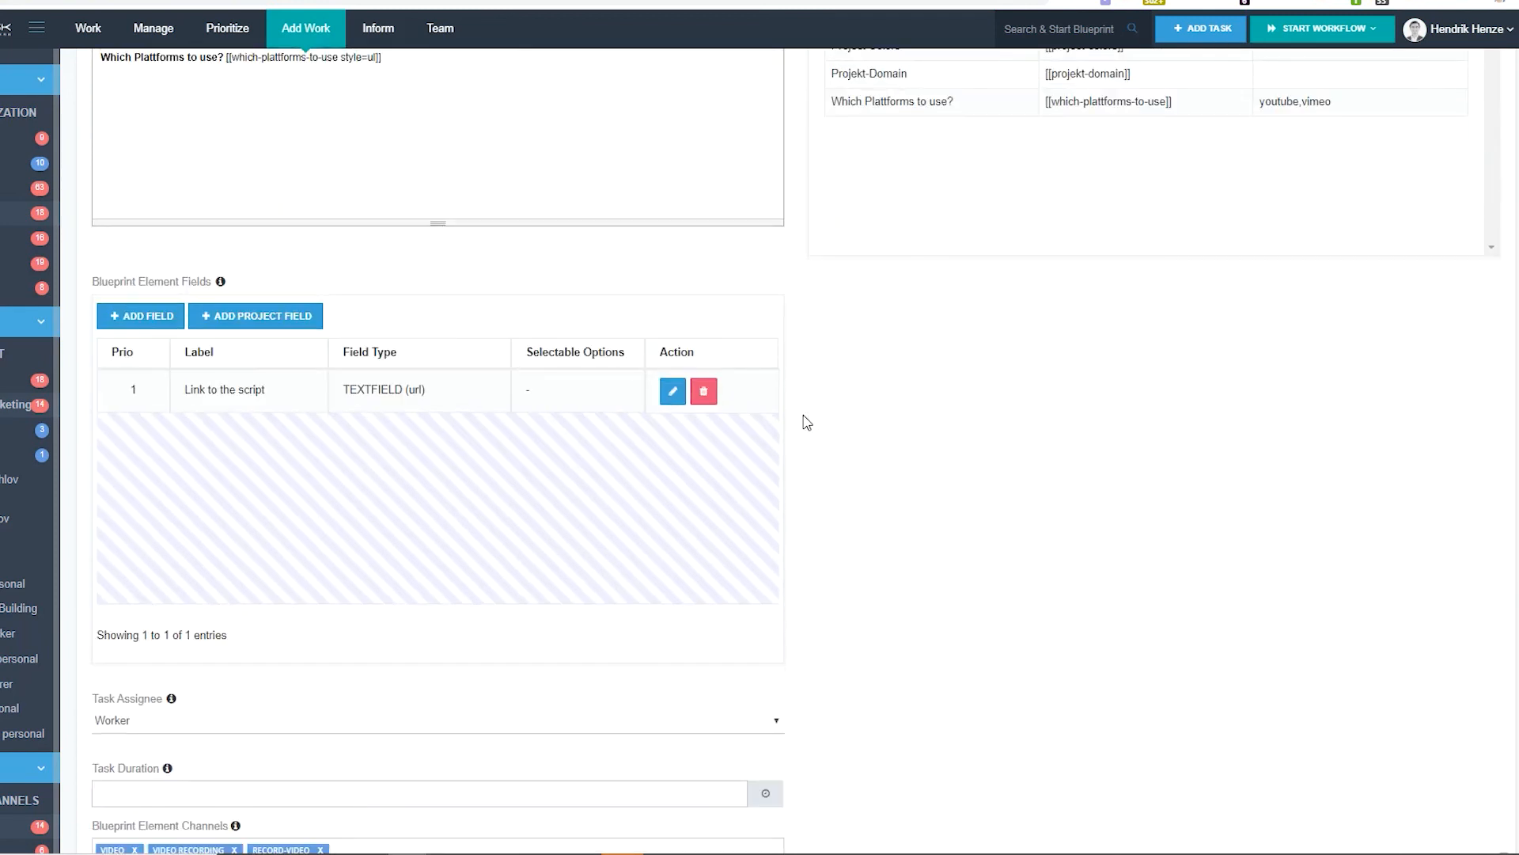
scroll(807, 422, "down", 1)
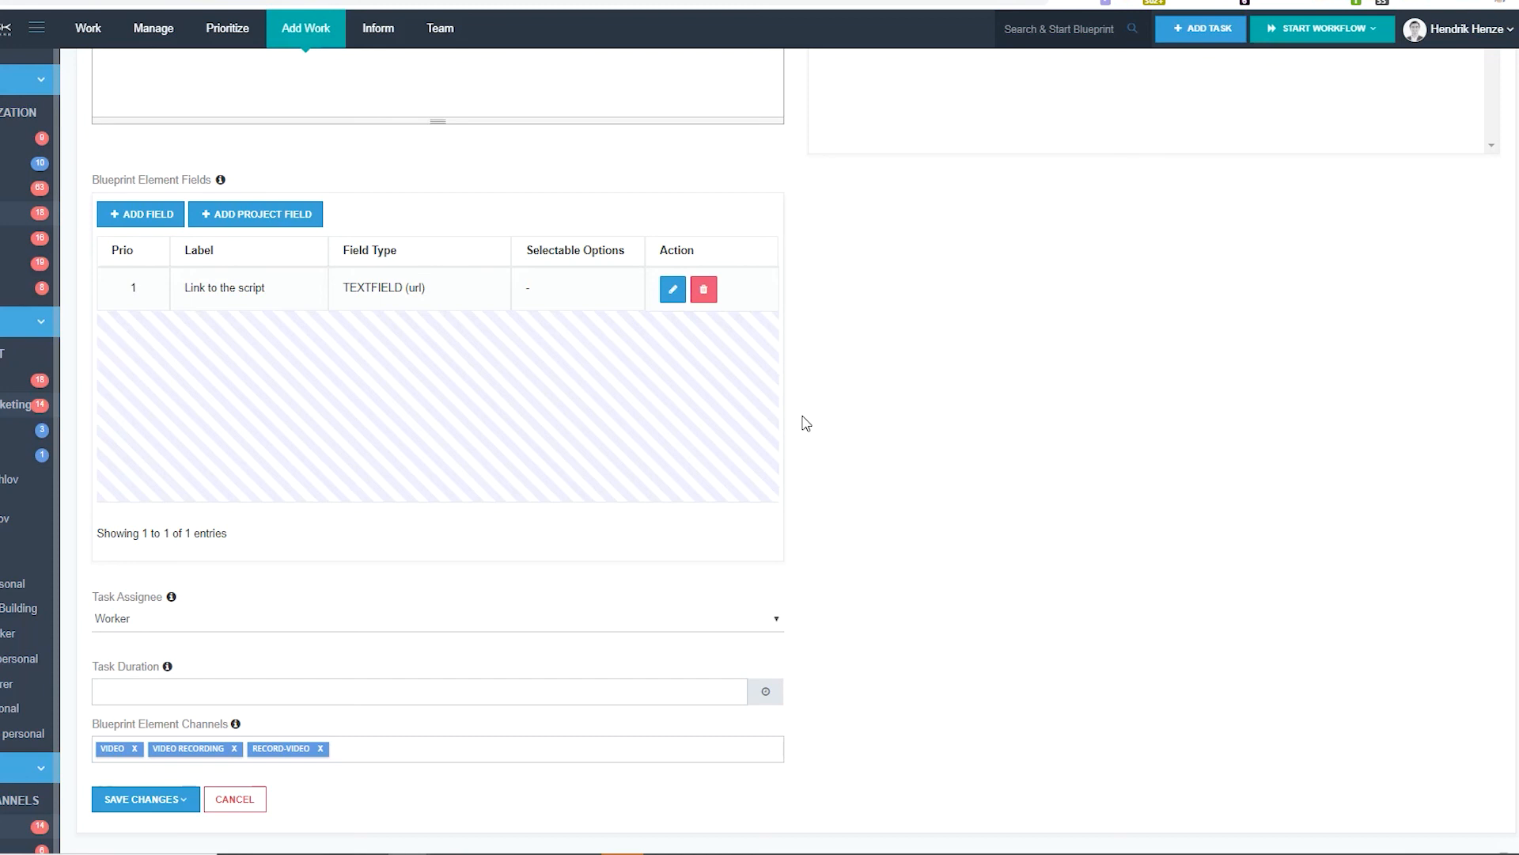
scroll(812, 368, "up", 3)
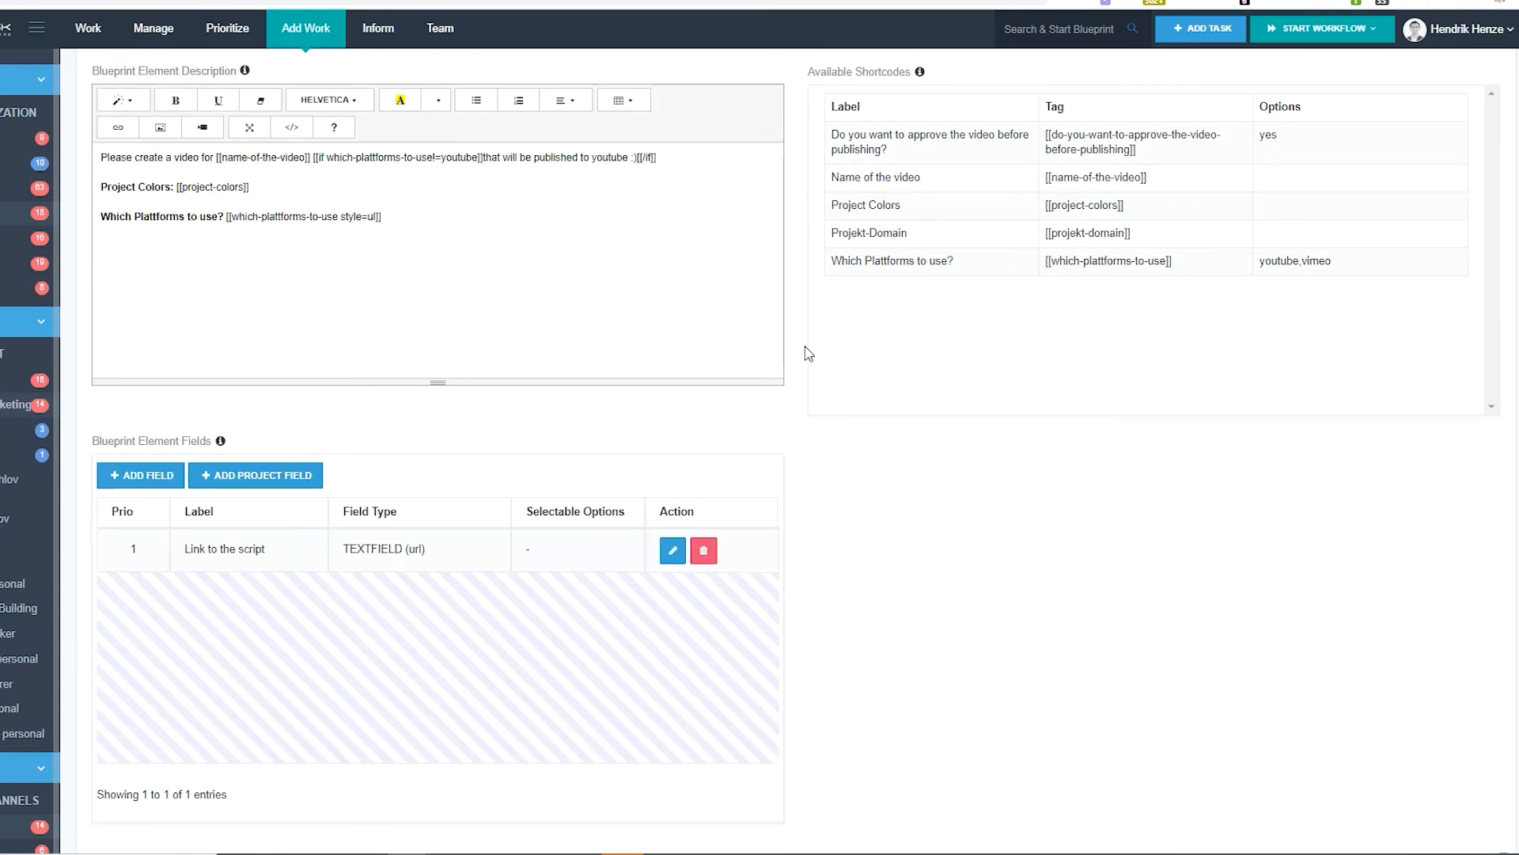
scroll(808, 353, "up", 2)
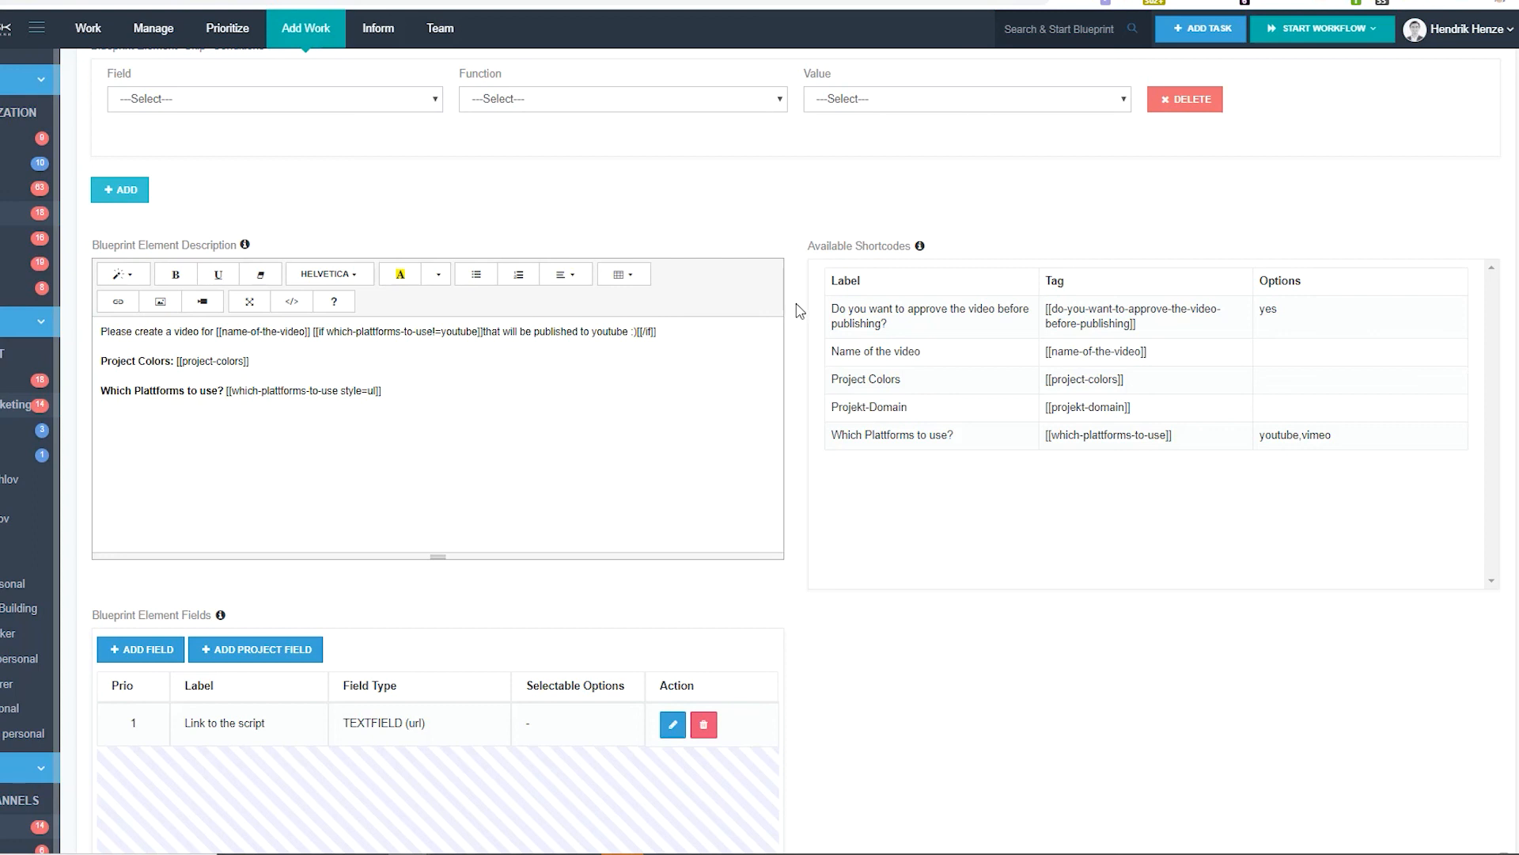
scroll(797, 308, "up", 6)
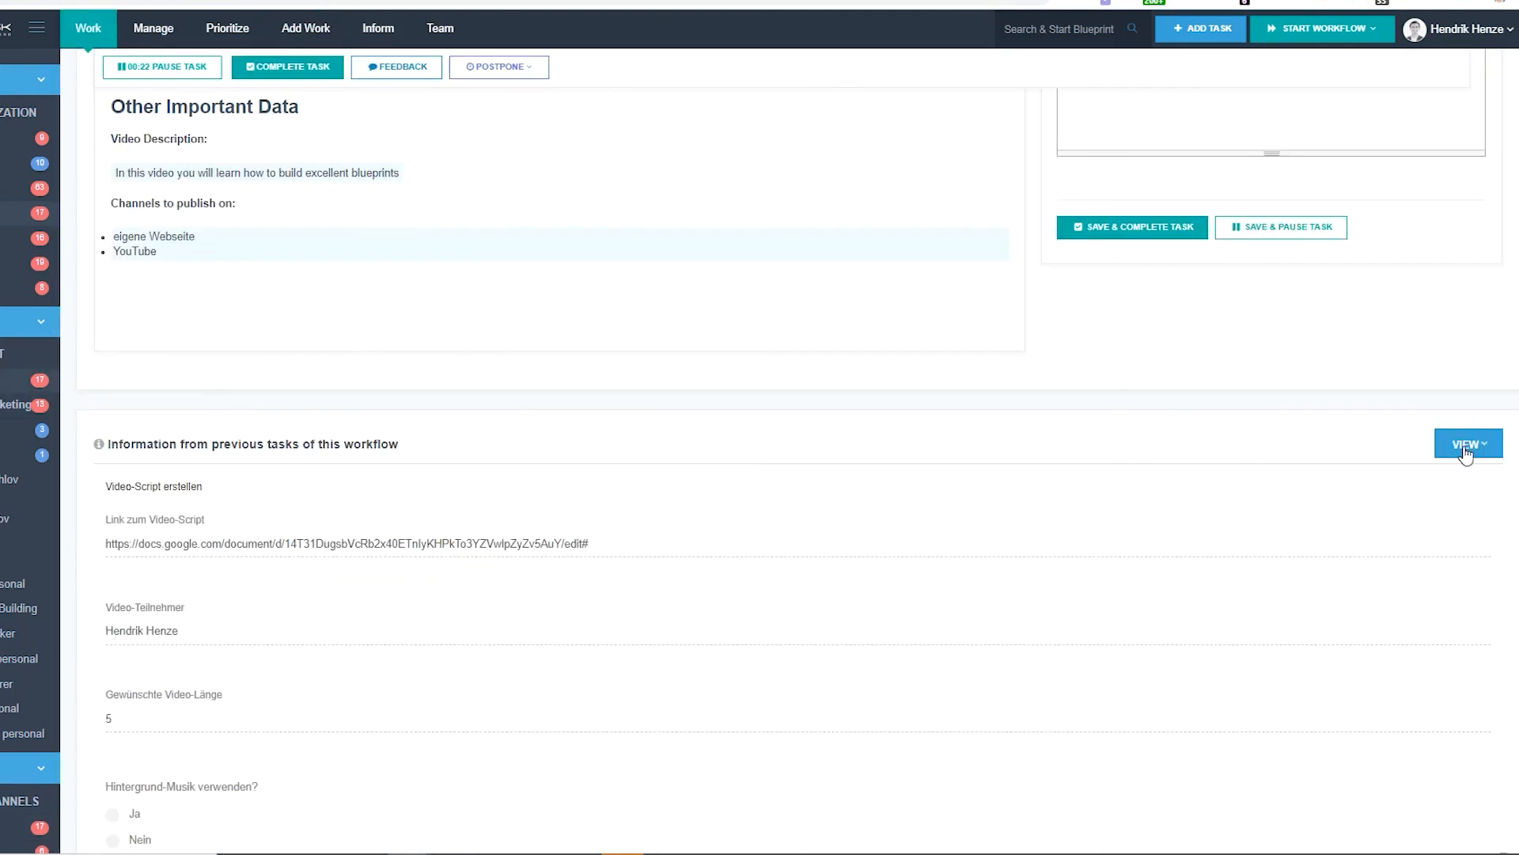
Collapse the information from previous tasks, list the tasks from the same workflow, and open the Projekt-Daten hinterlegen task.
scroll(1468, 451, "up", 2)
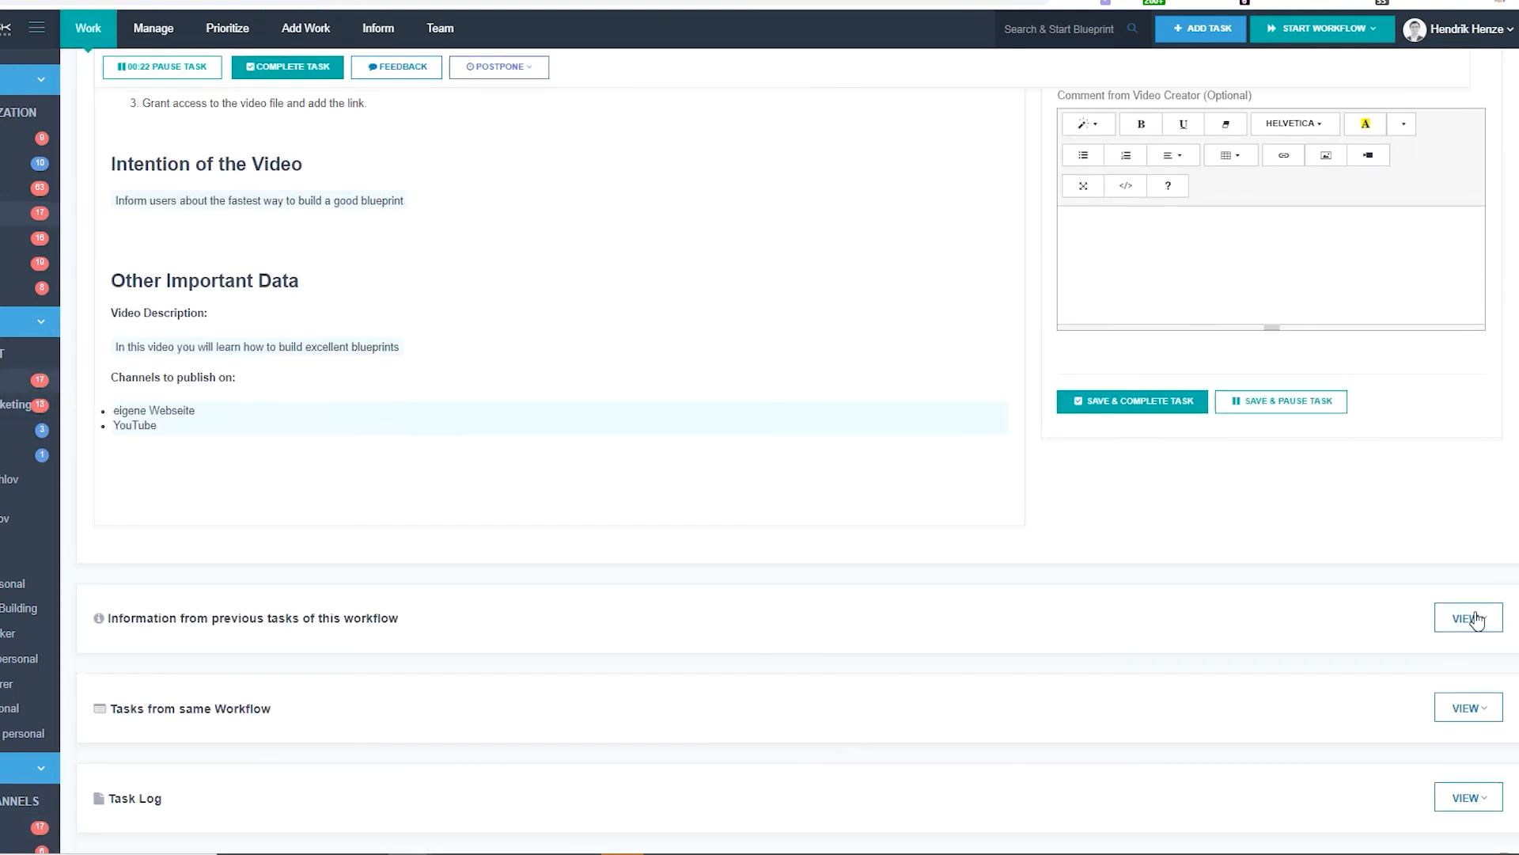
left_click(1468, 709)
scroll(658, 380, "down", 4)
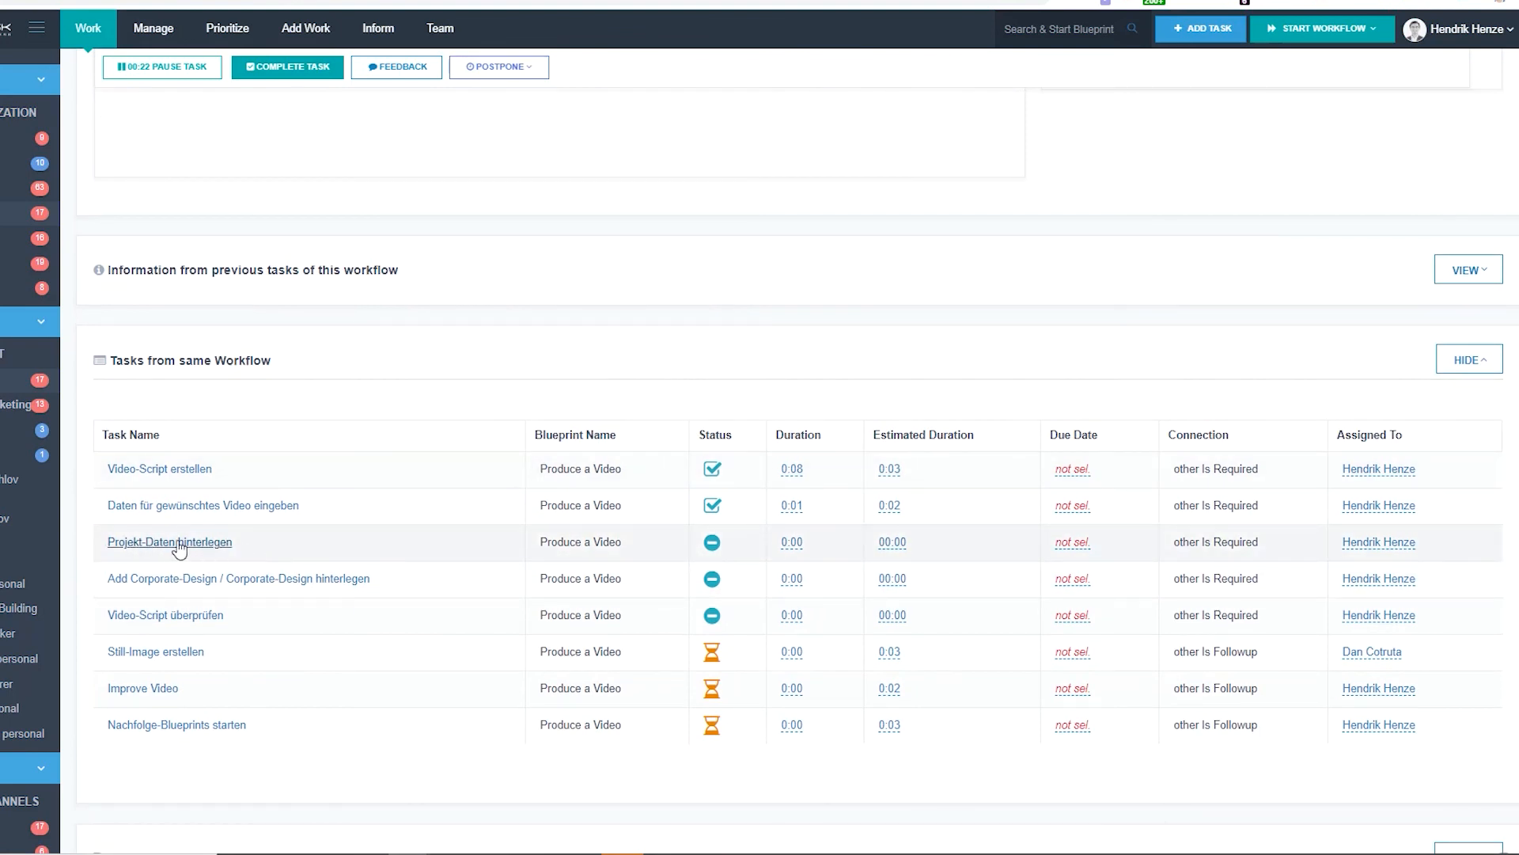
left_click(187, 546)
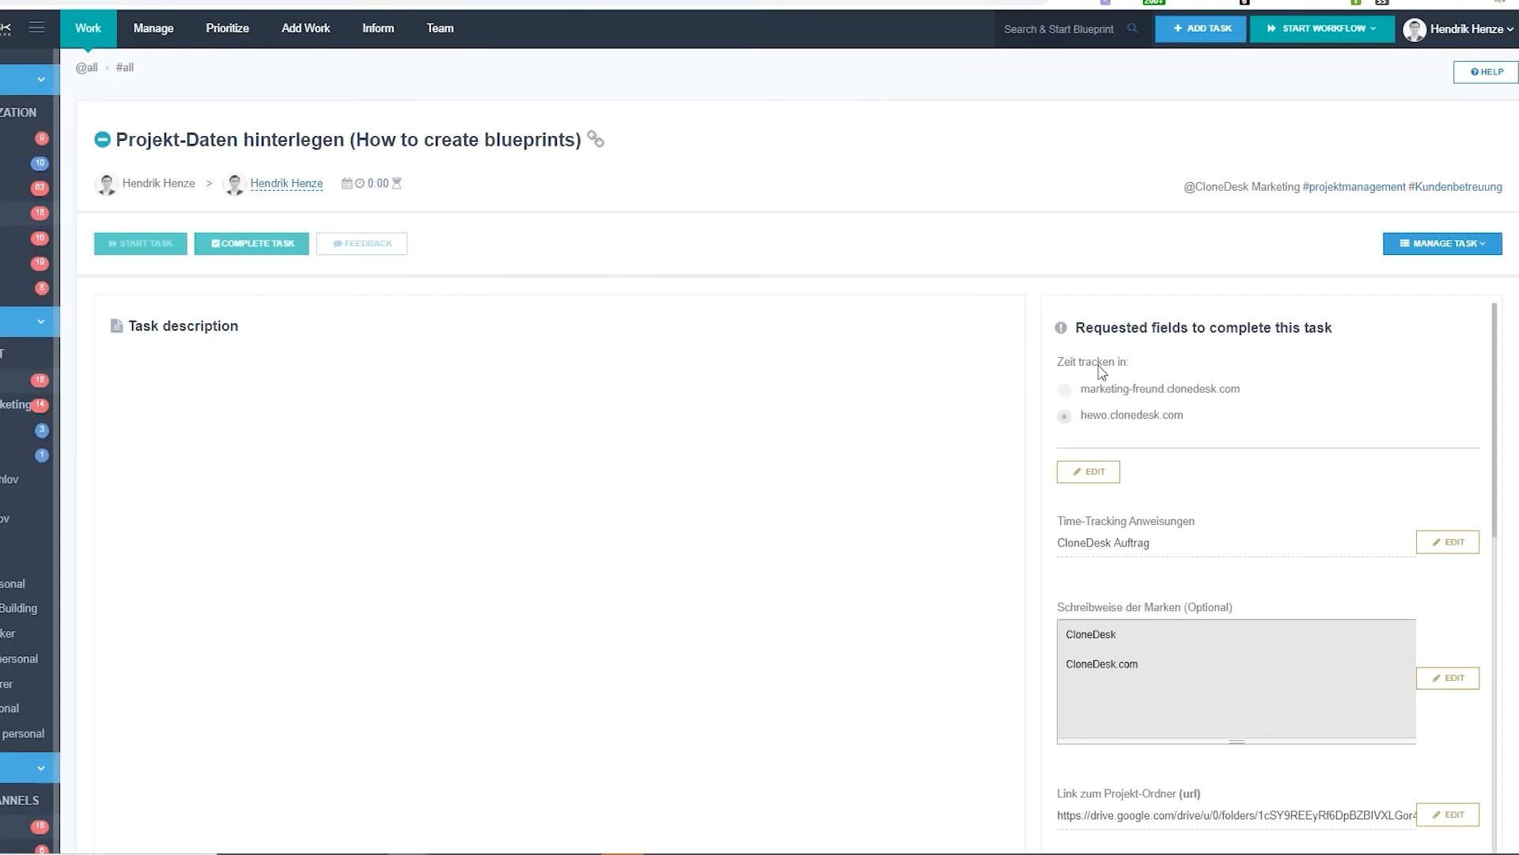
Examine the requested fields of the Projekt-Daten hinterlegen task, from time tracking and brand spelling to target group and project contact details.
scroll(1079, 332, "down", 9)
scroll(1073, 464, "down", 6)
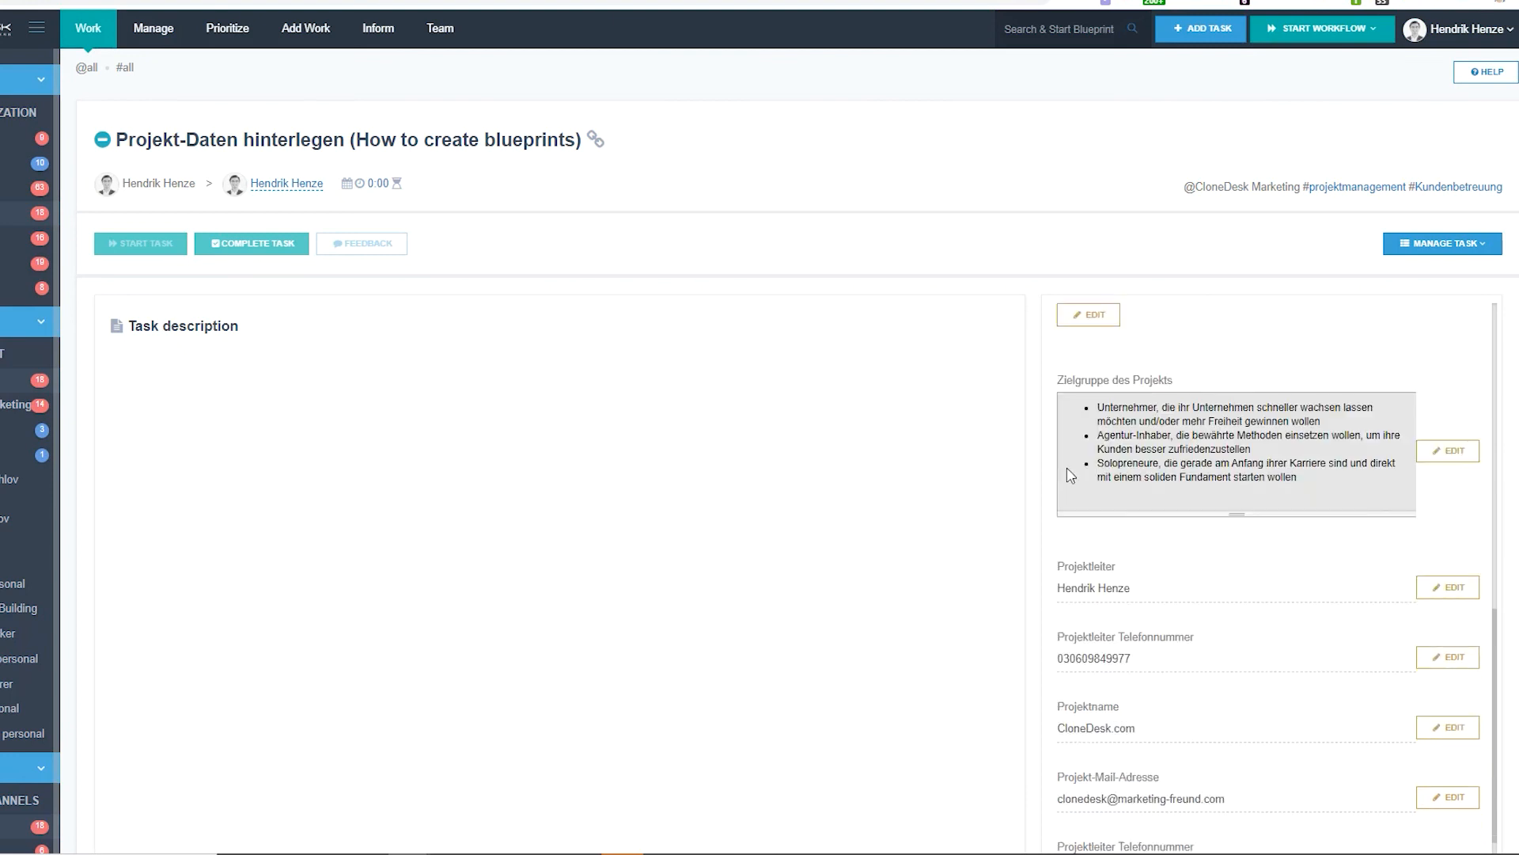
scroll(1091, 507, "up", 8)
scroll(1107, 448, "up", 5)
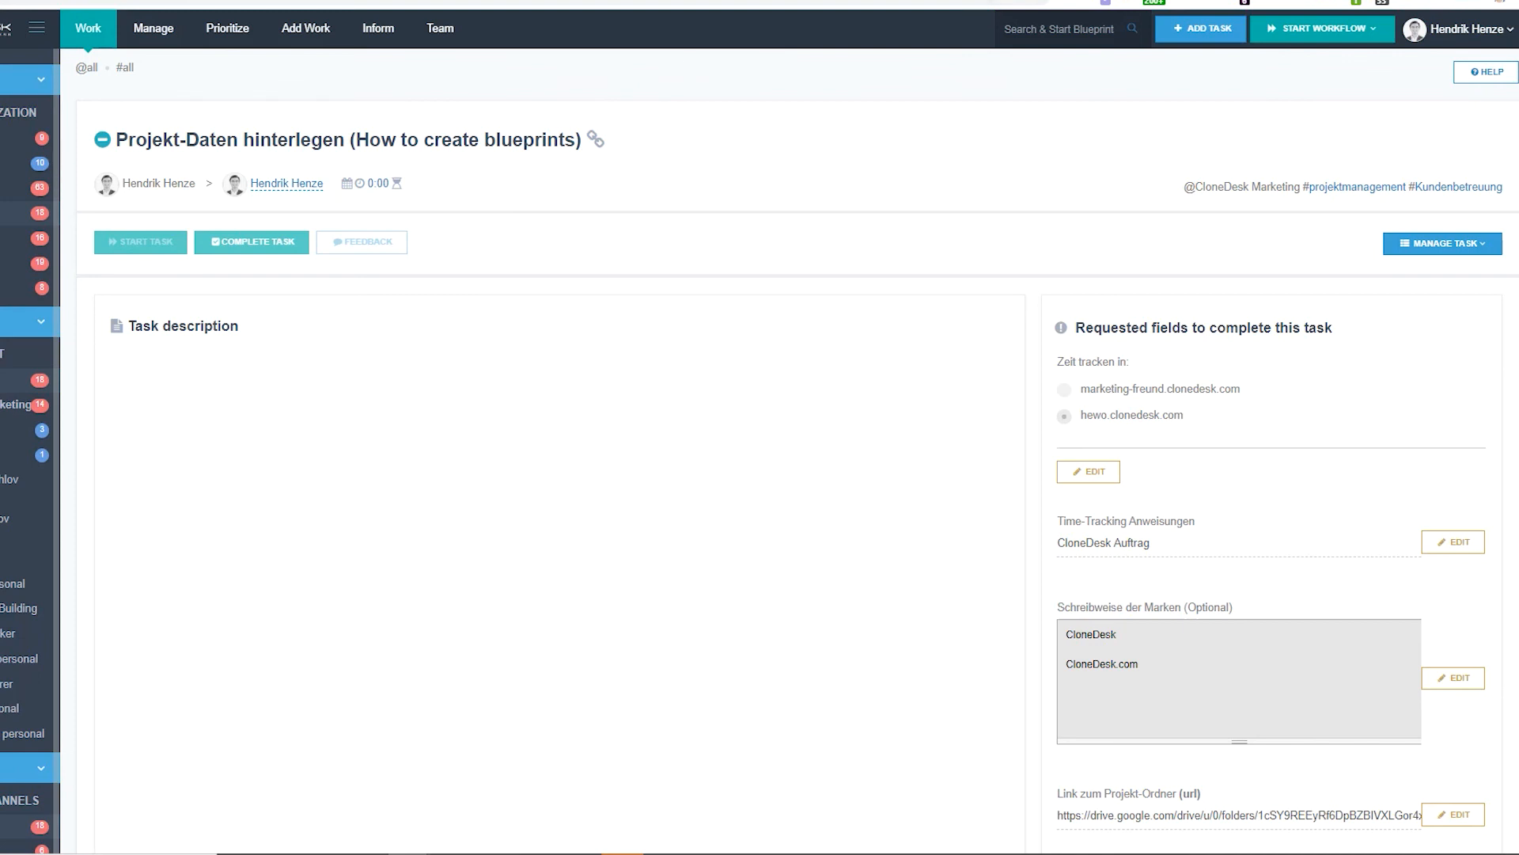
Return to the Write the video Script blueprint element and review its connections, skip conditions, description shortcodes, fields, duration and channels.
left_click(546, 2)
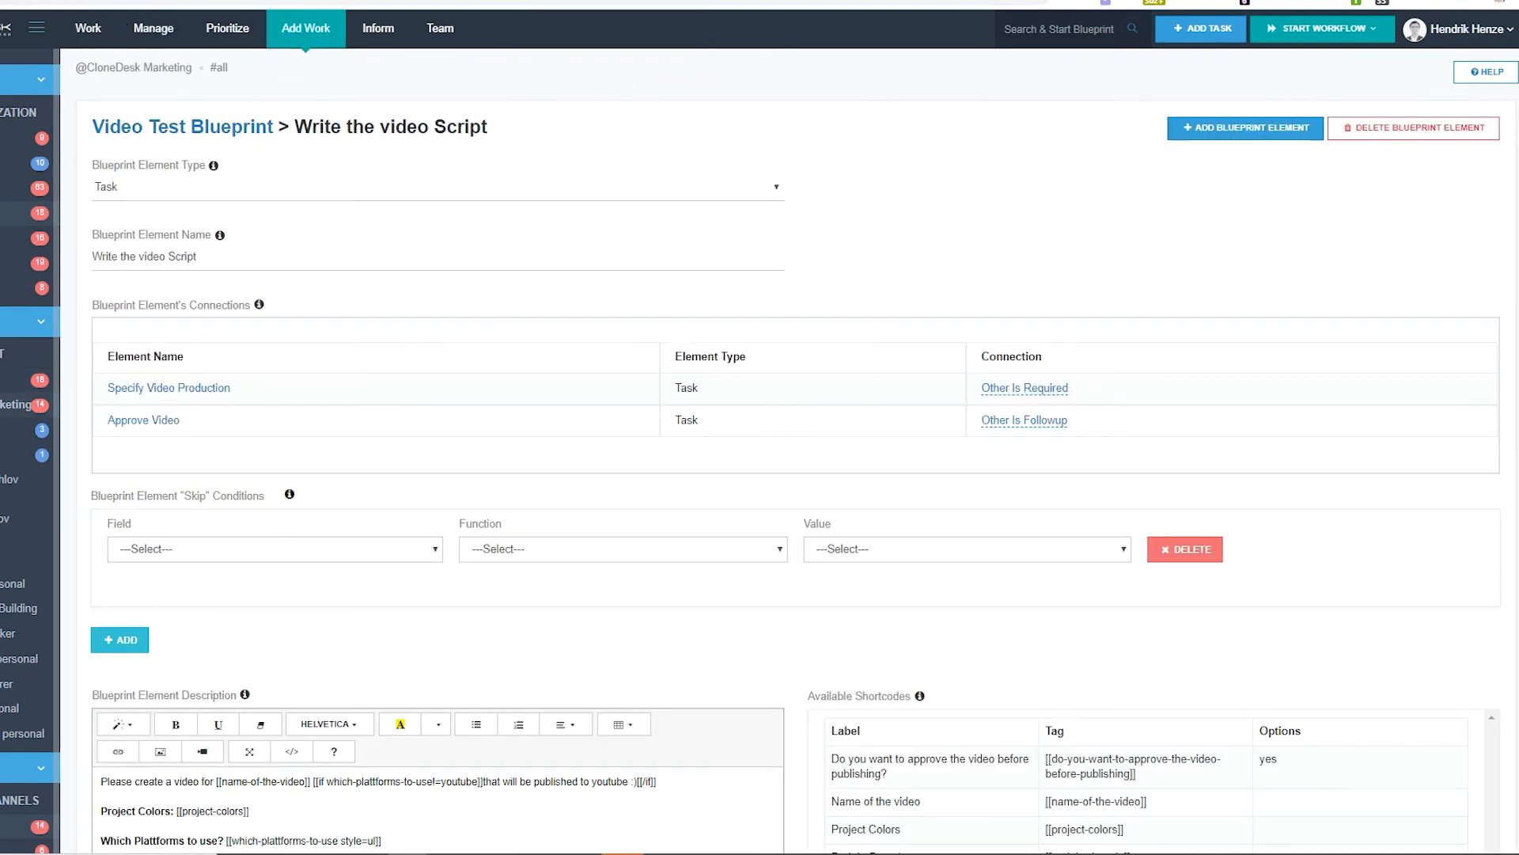
left_click(617, 1)
scroll(663, 337, "up", 10)
scroll(566, 571, "down", 3)
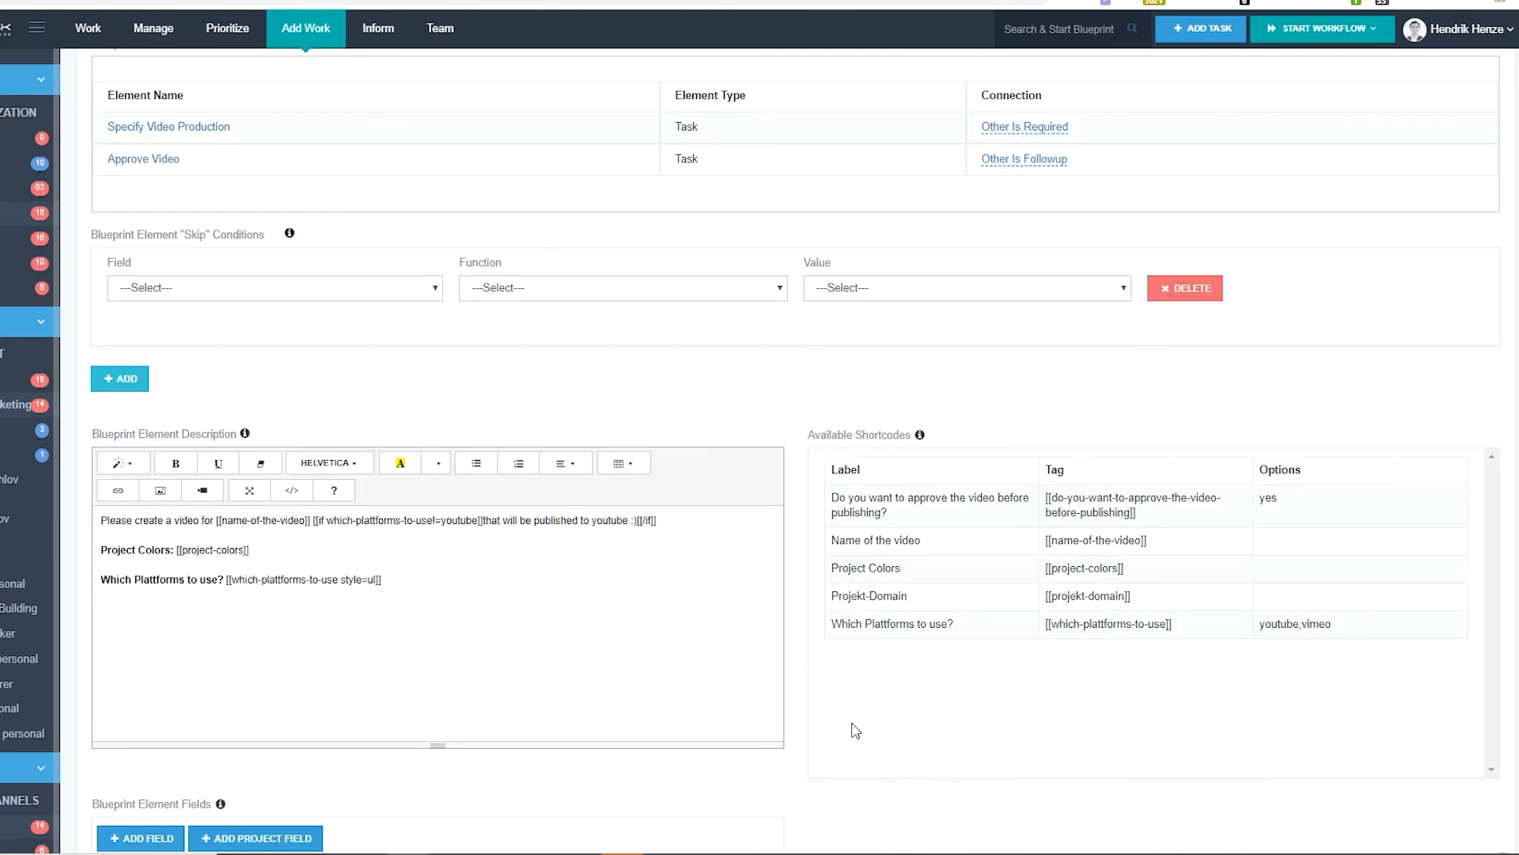
scroll(519, 515, "down", 8)
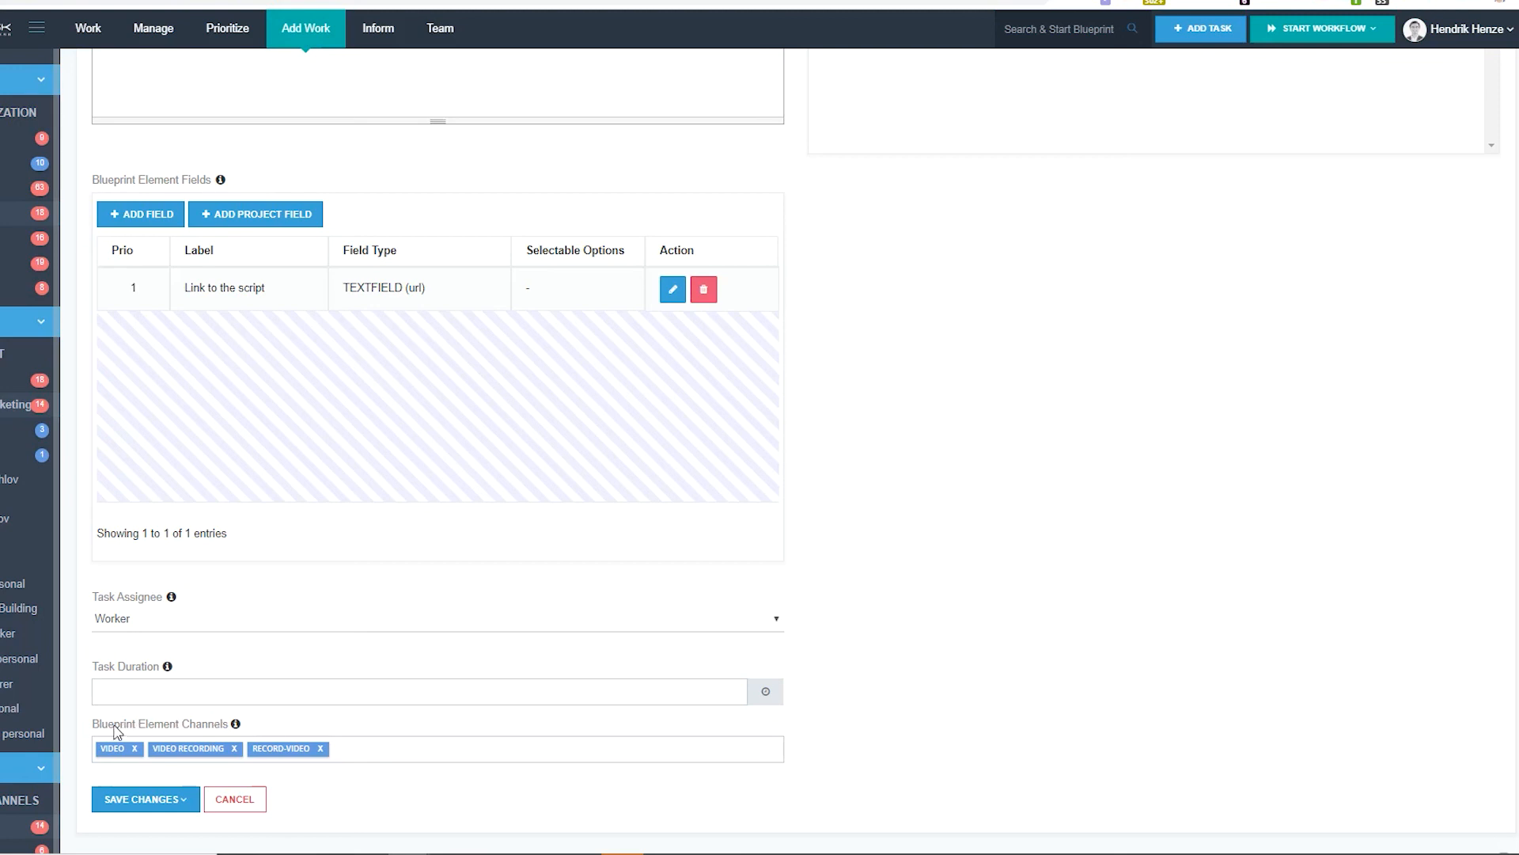
scroll(271, 672, "up", 10)
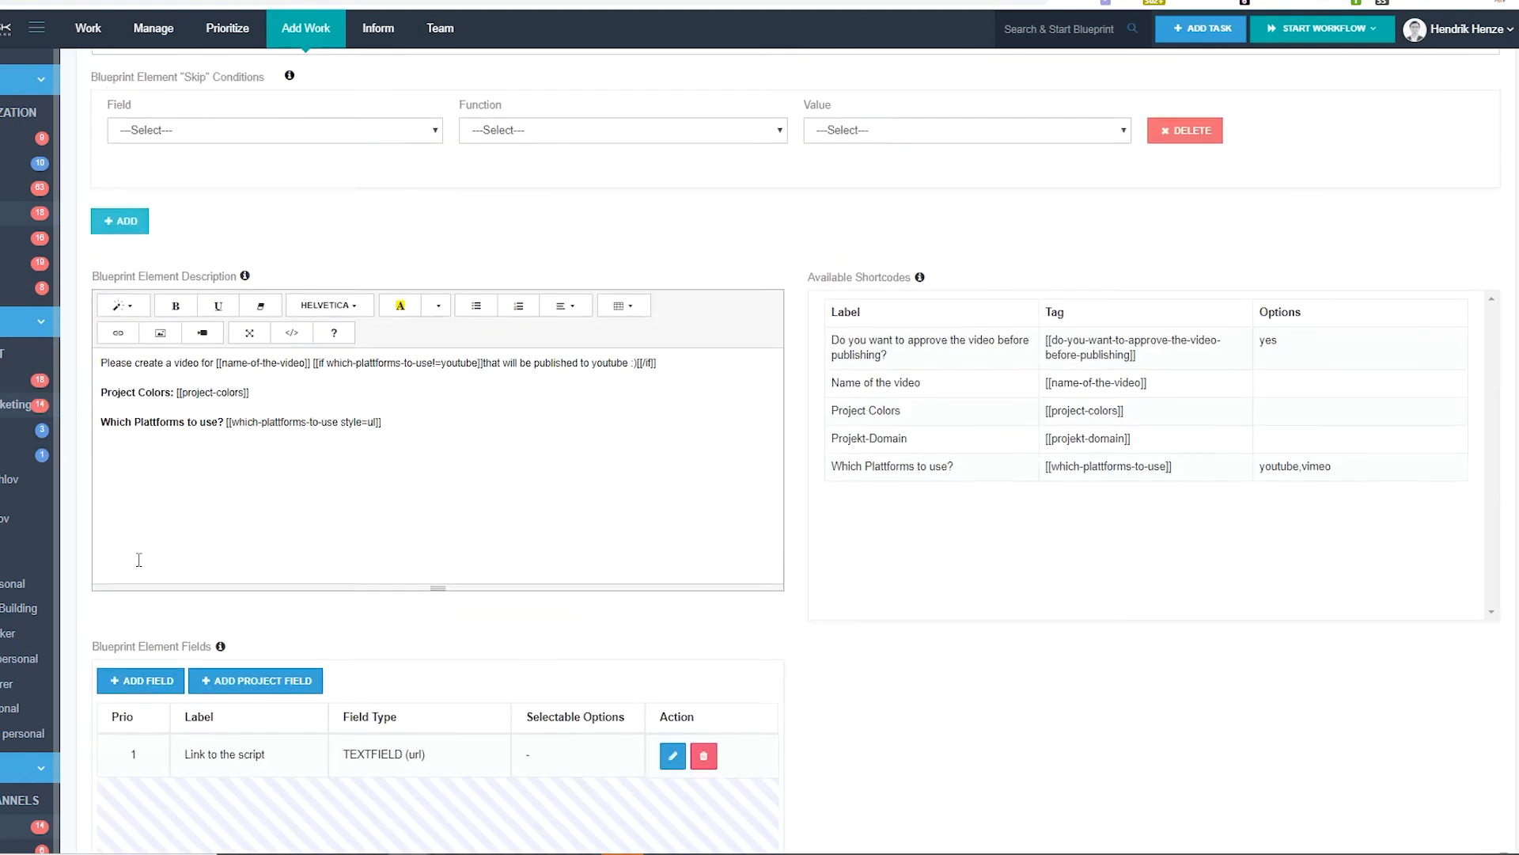
scroll(233, 384, "down", 6)
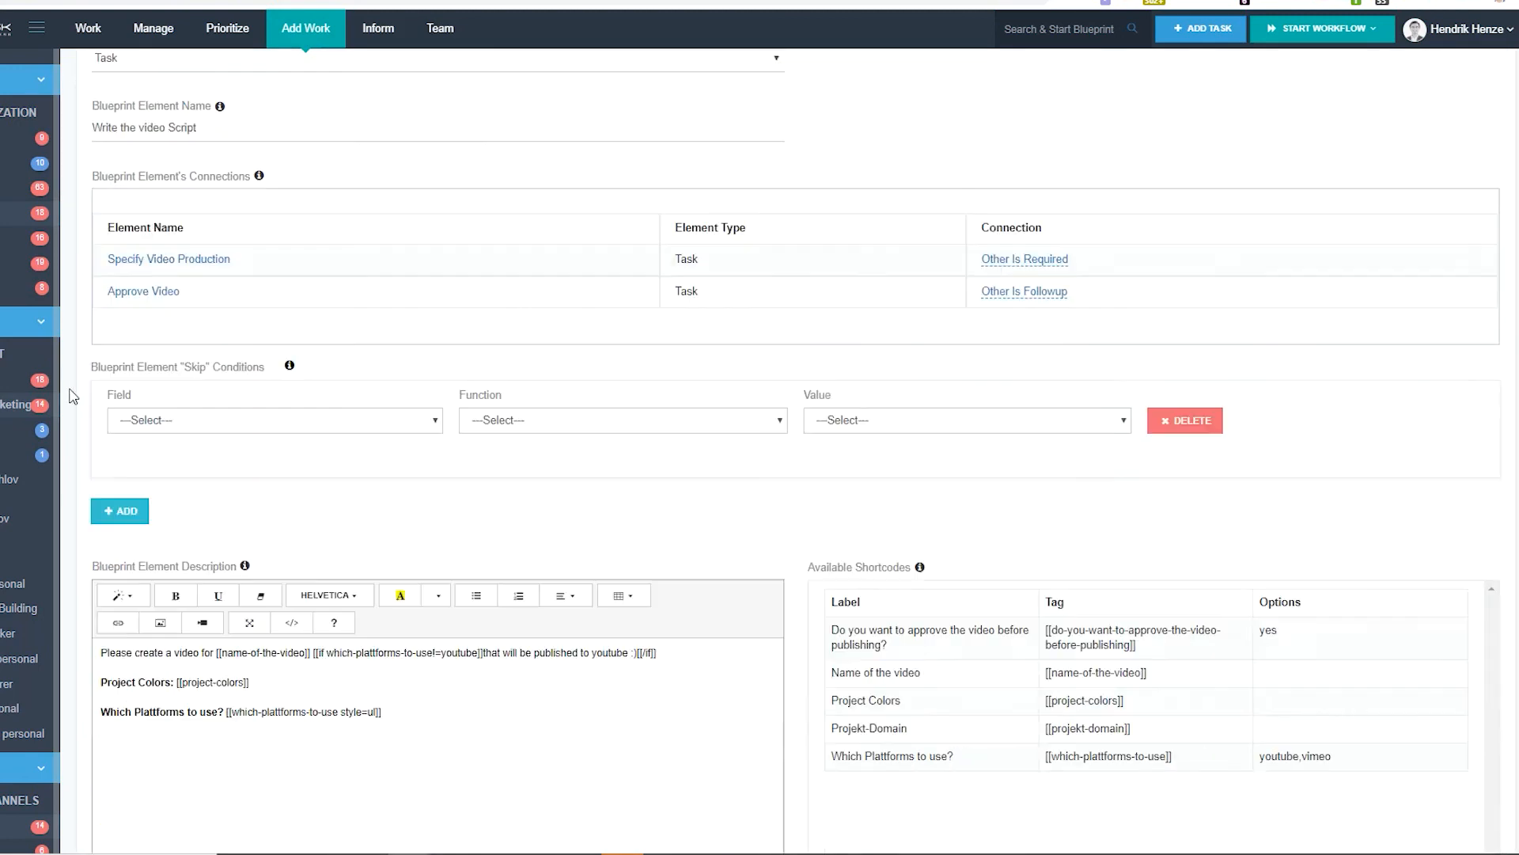